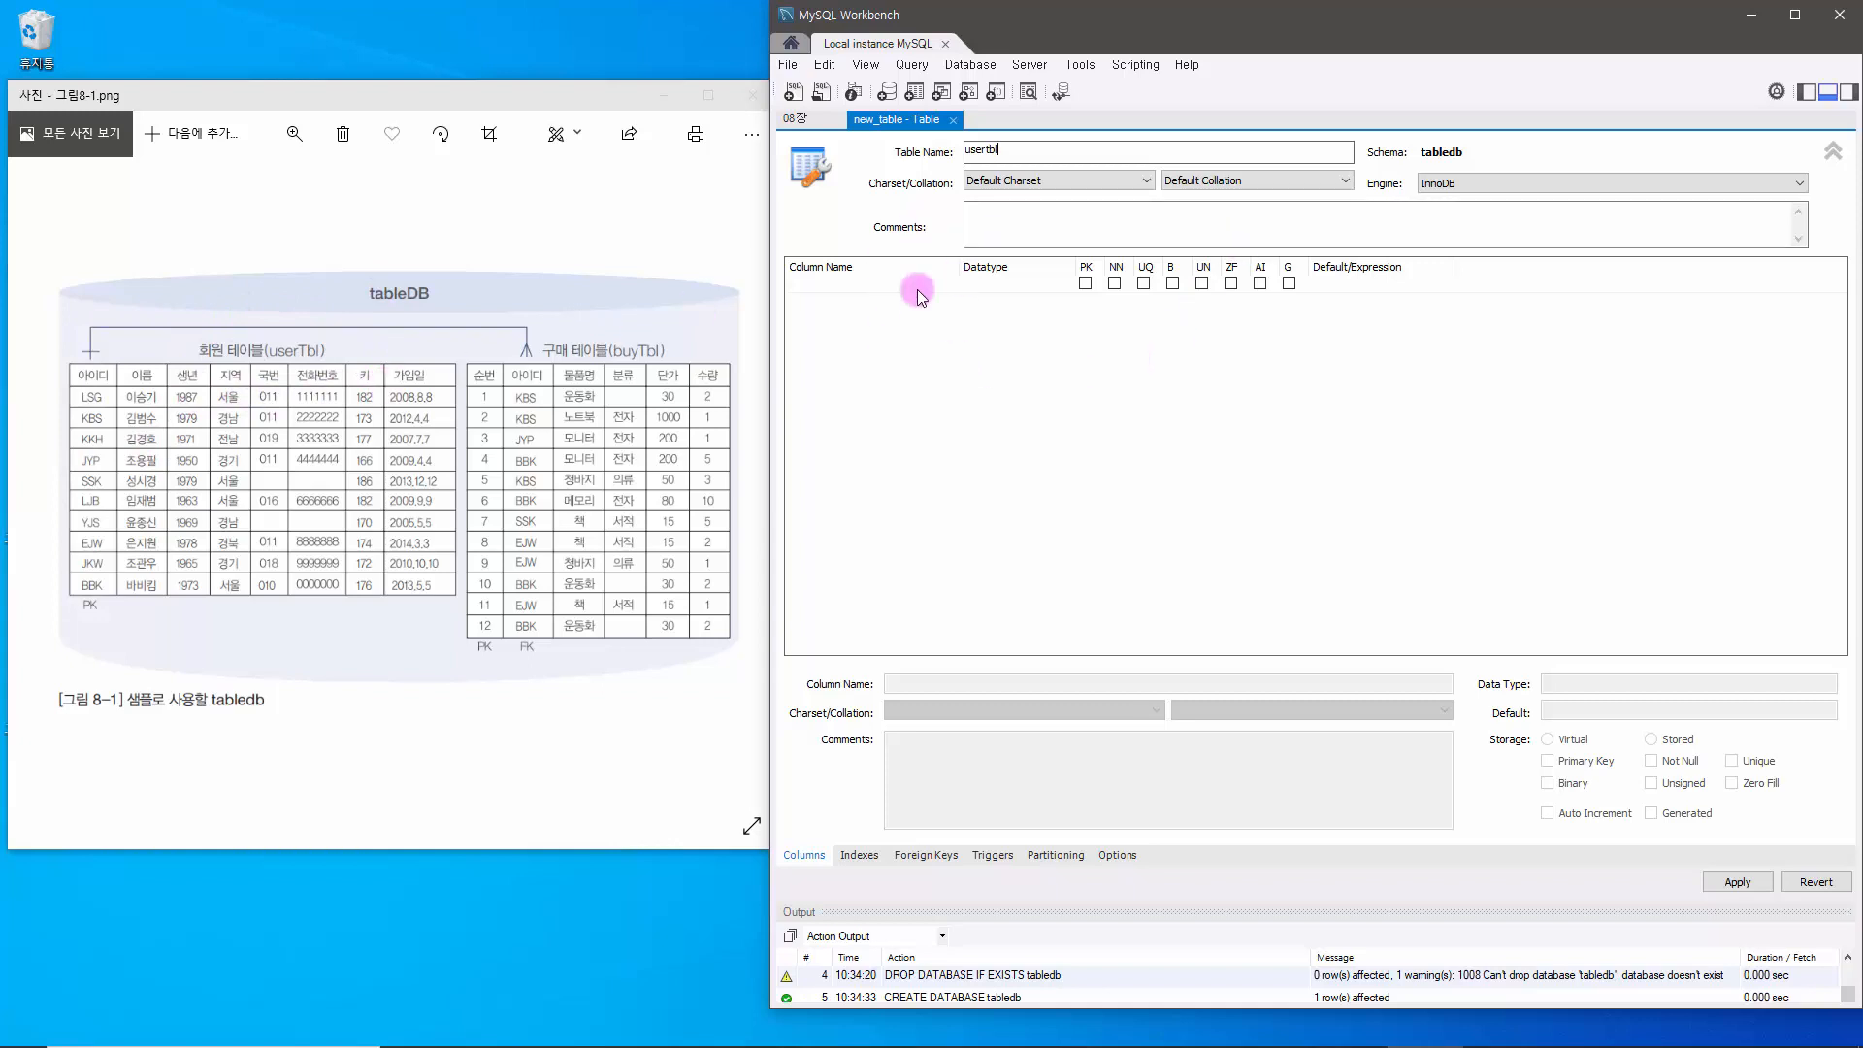
- Add a userID column to usertbl with datatype CHAR(8), keeping it as primary key and not null
left_click(853, 303)
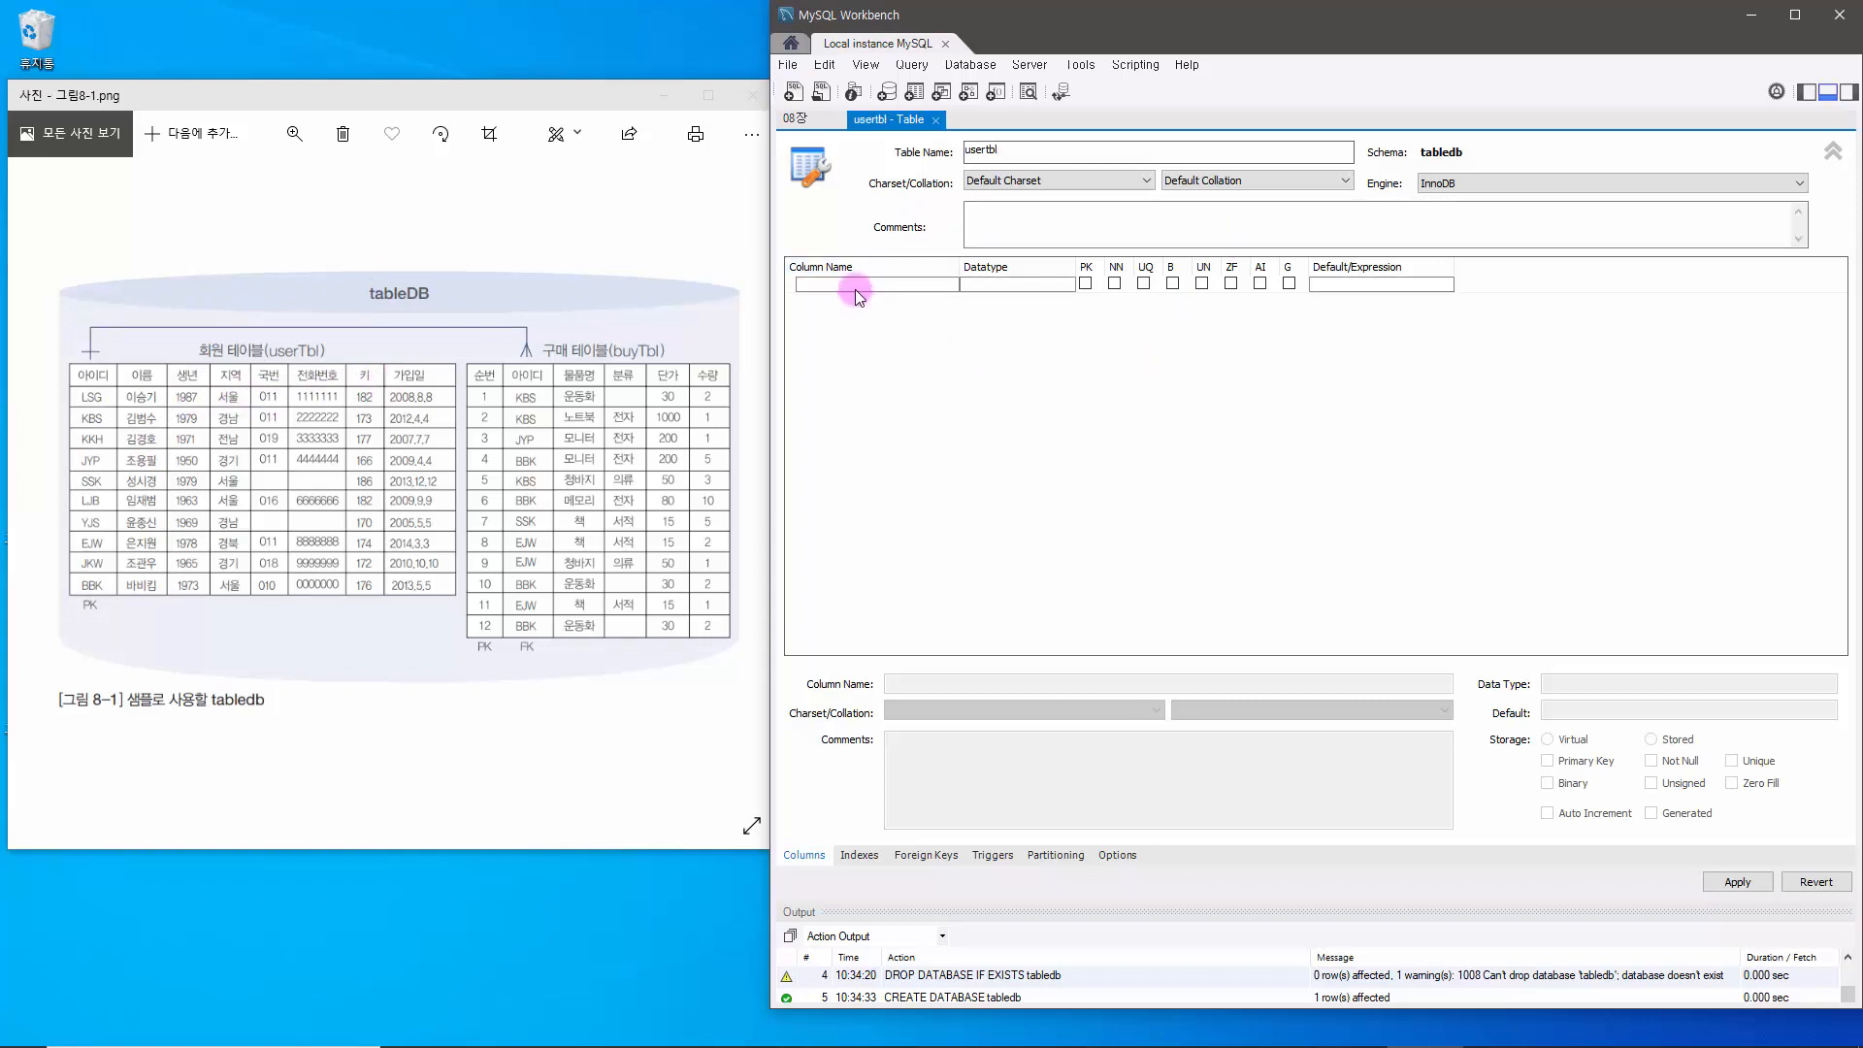
double_click(854, 287)
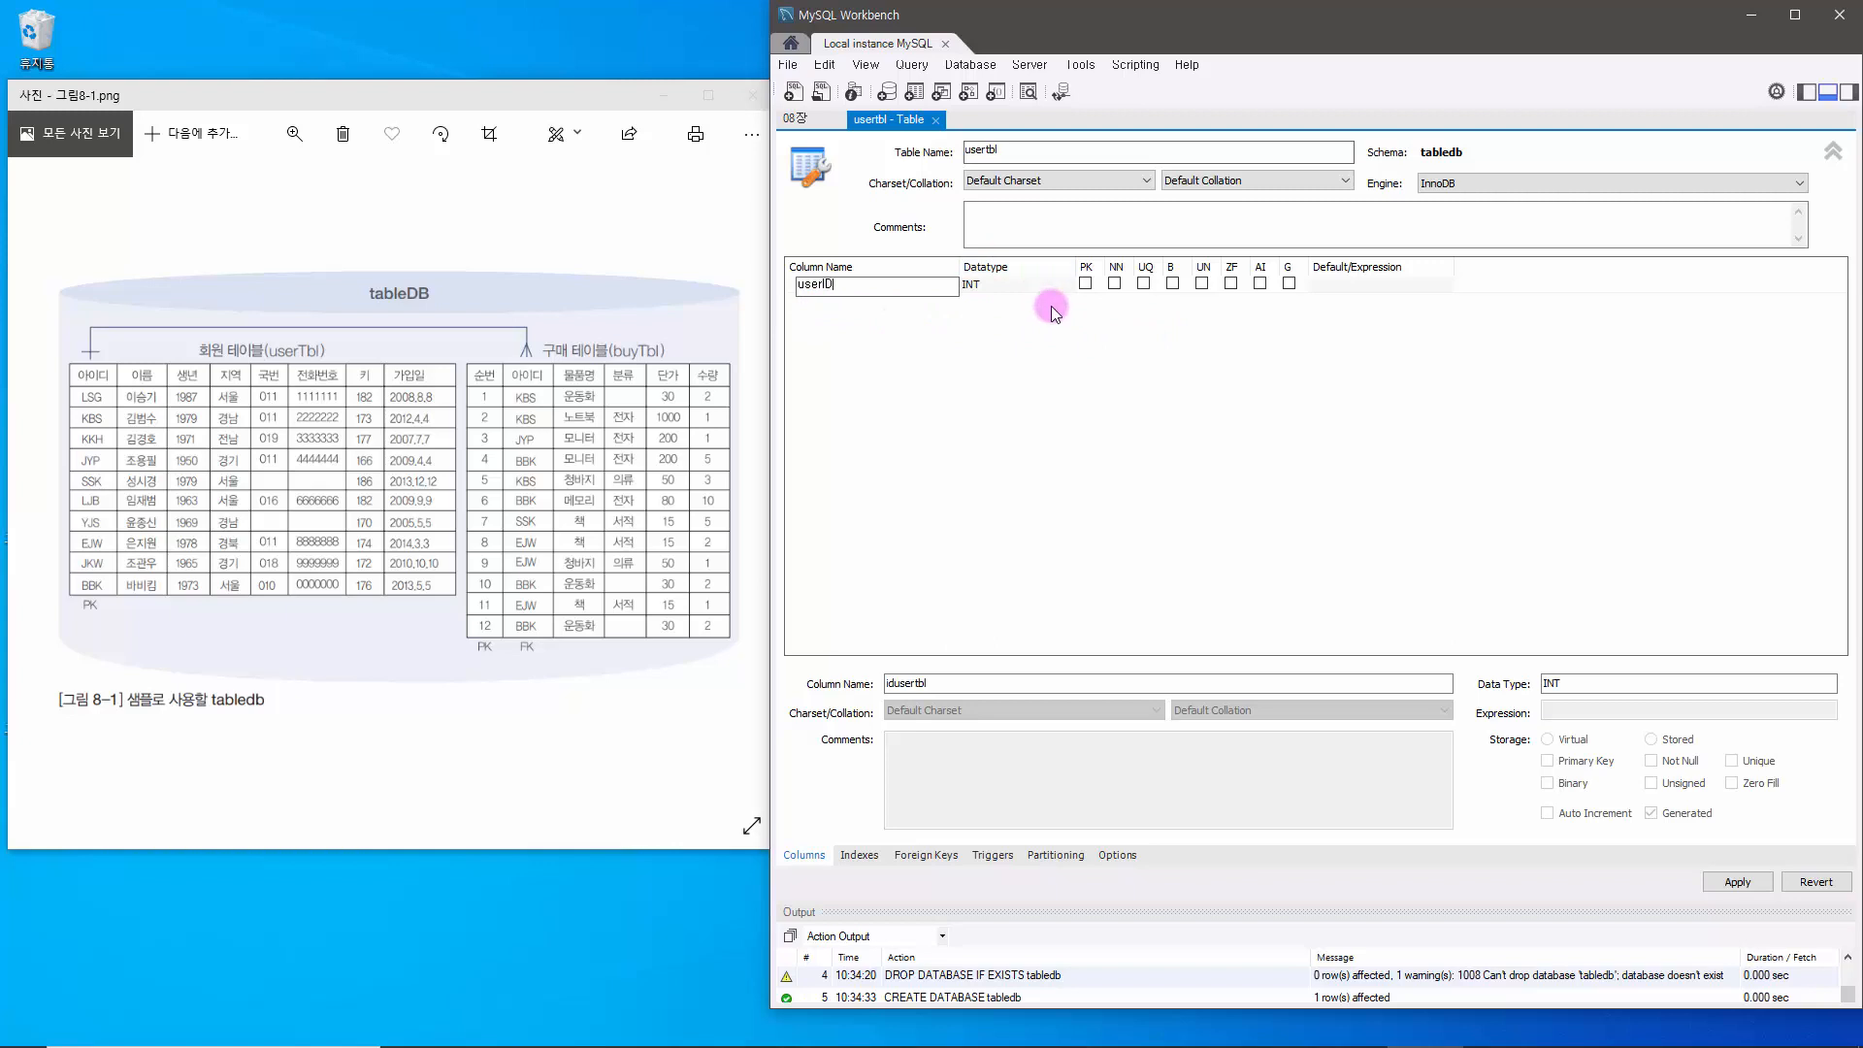
left_click(1032, 282)
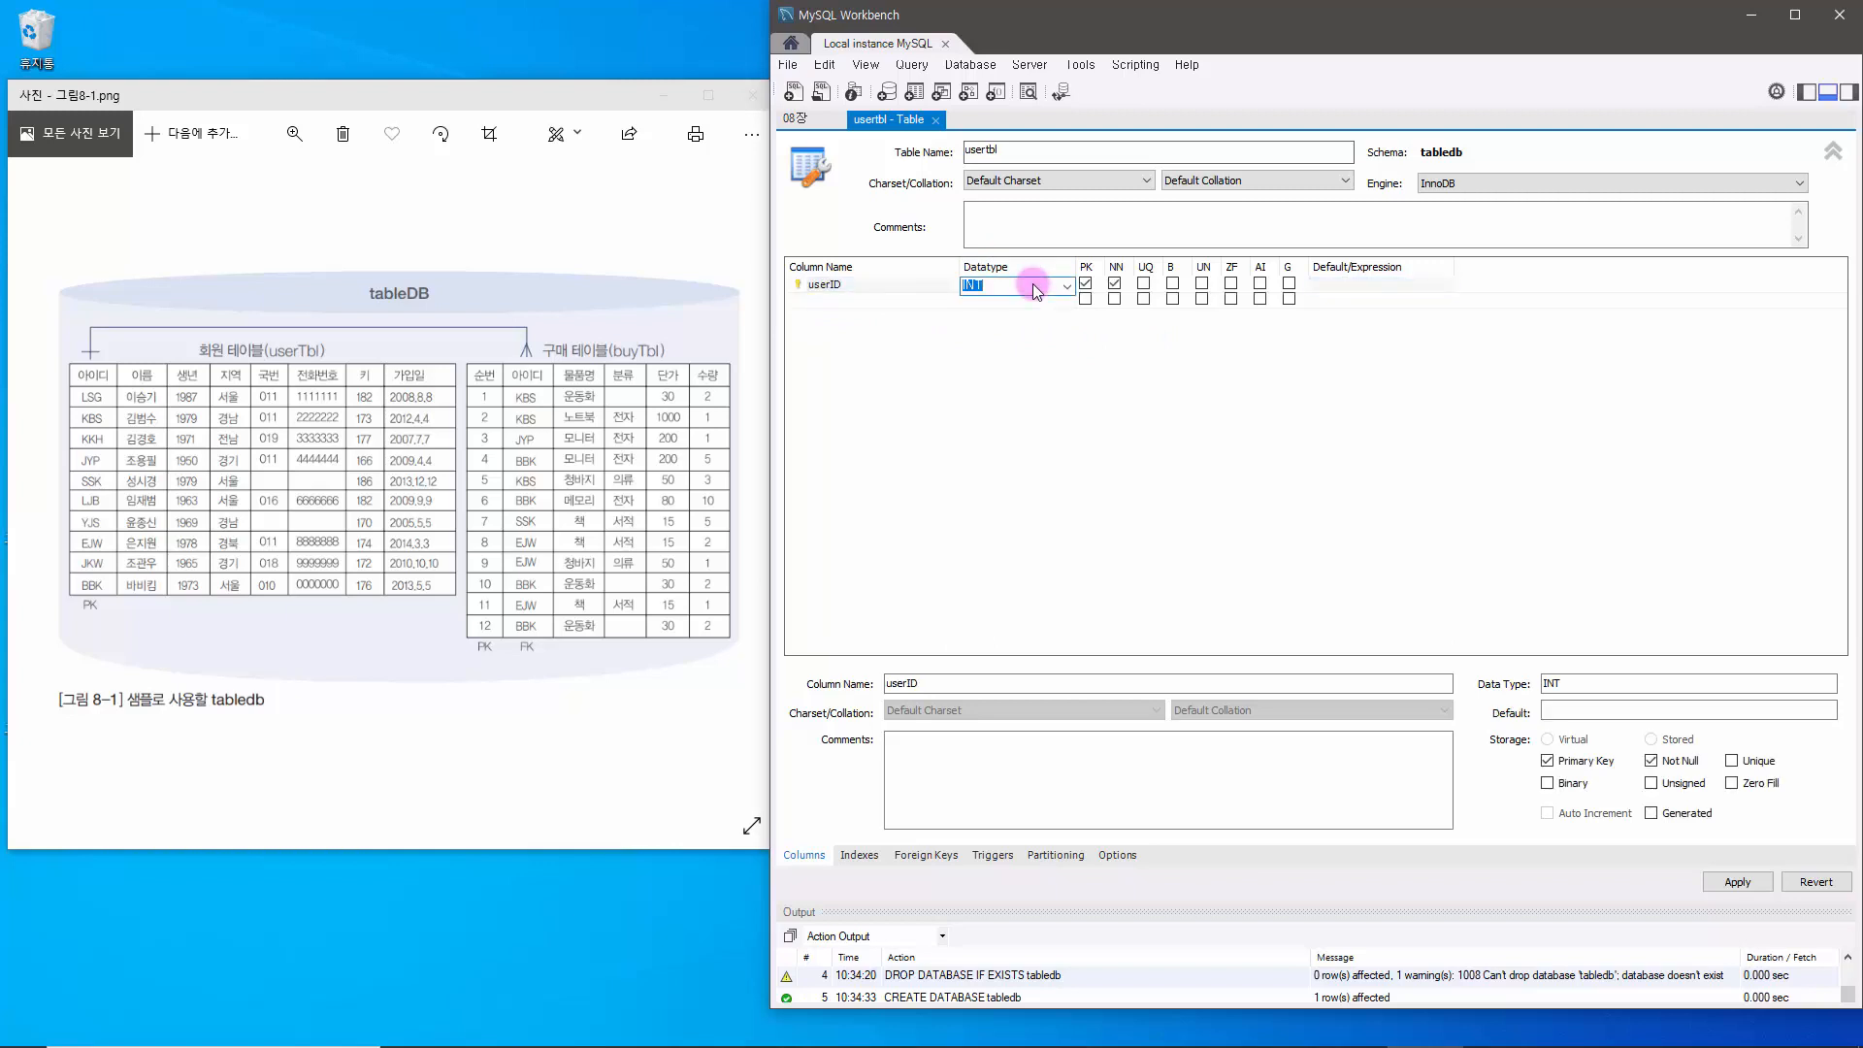
key("BackSpace")
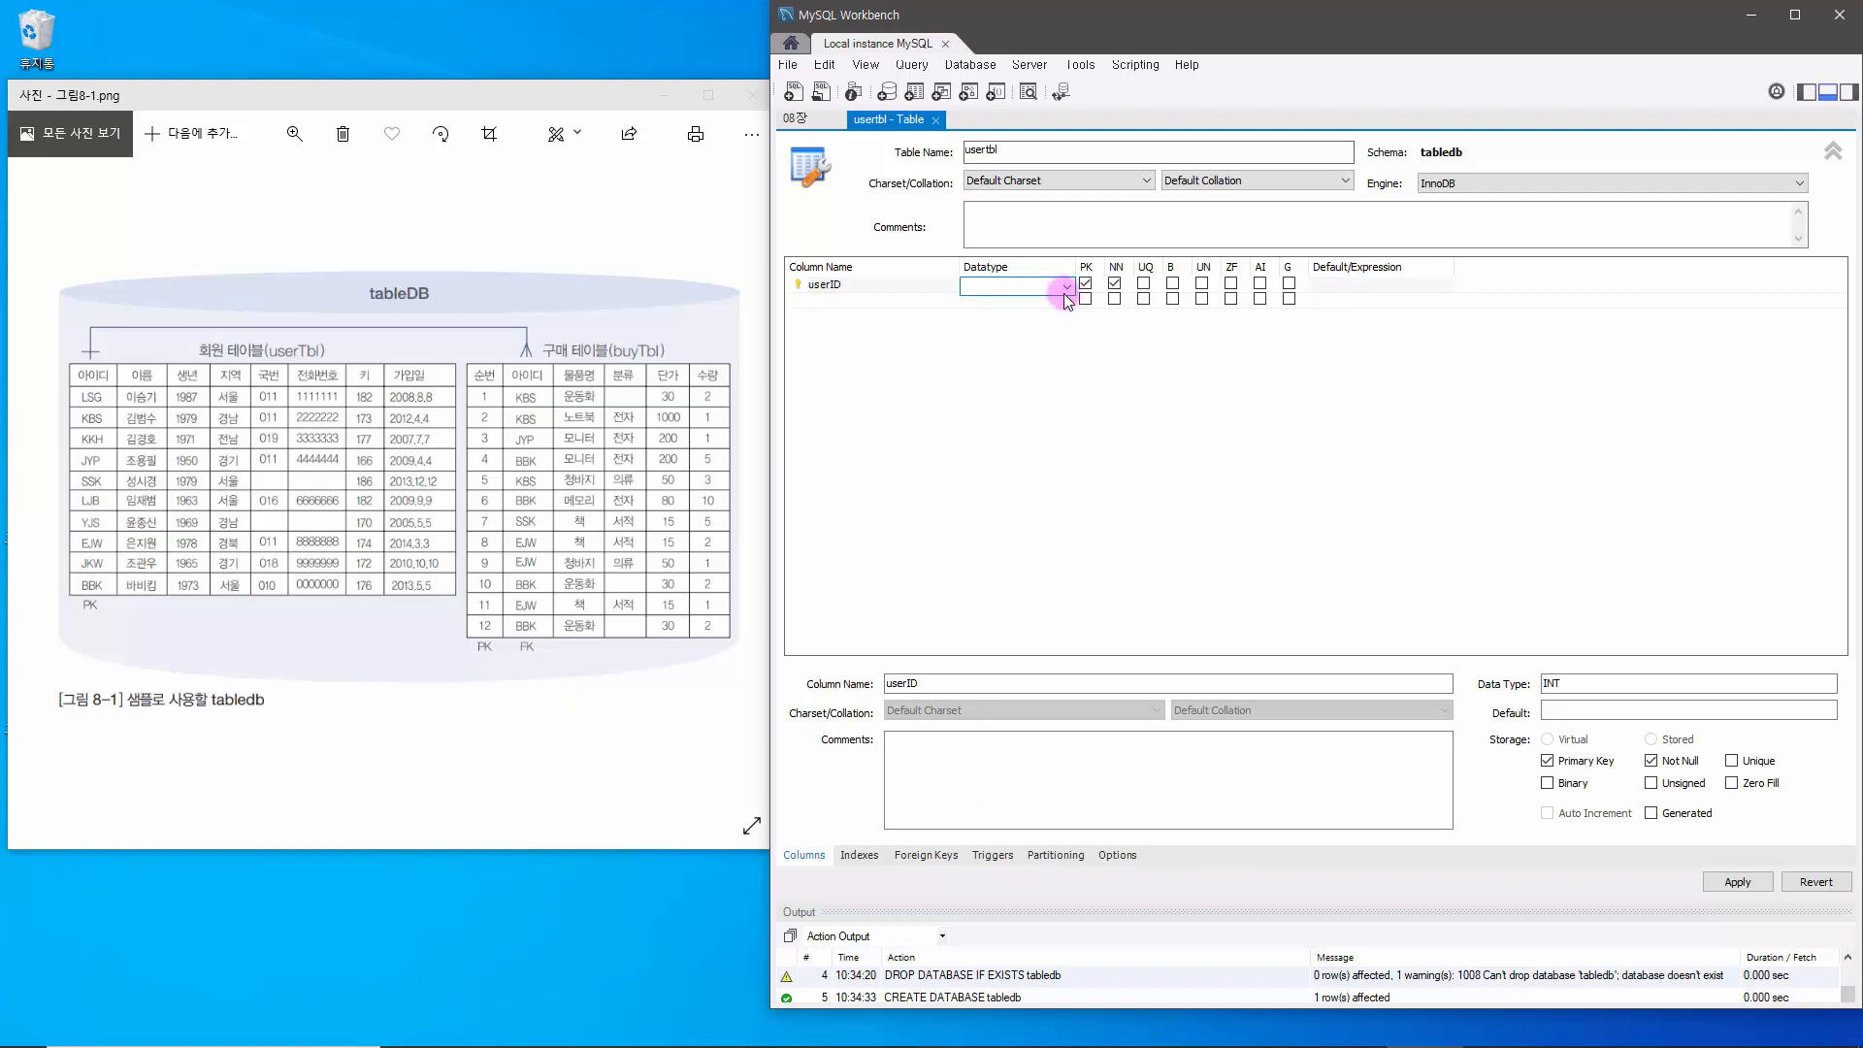
left_click(1066, 288)
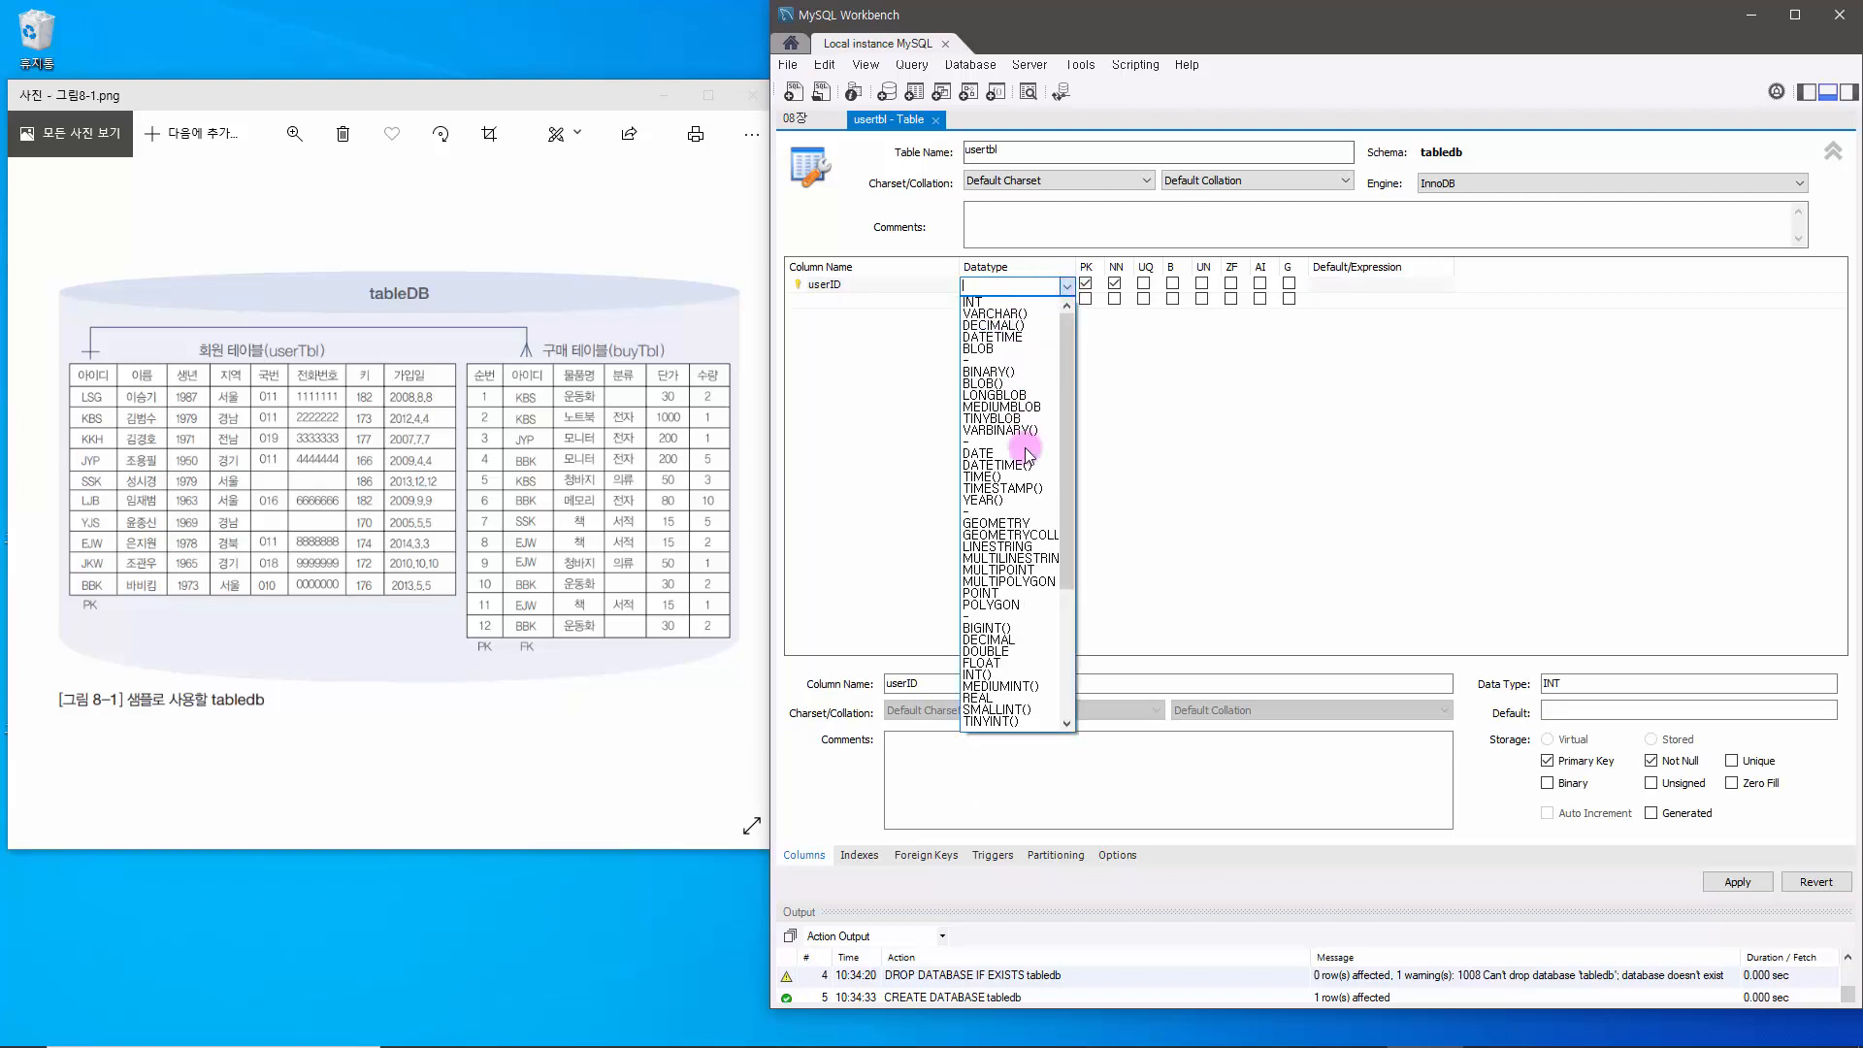
scroll(1017, 543, "down", 4)
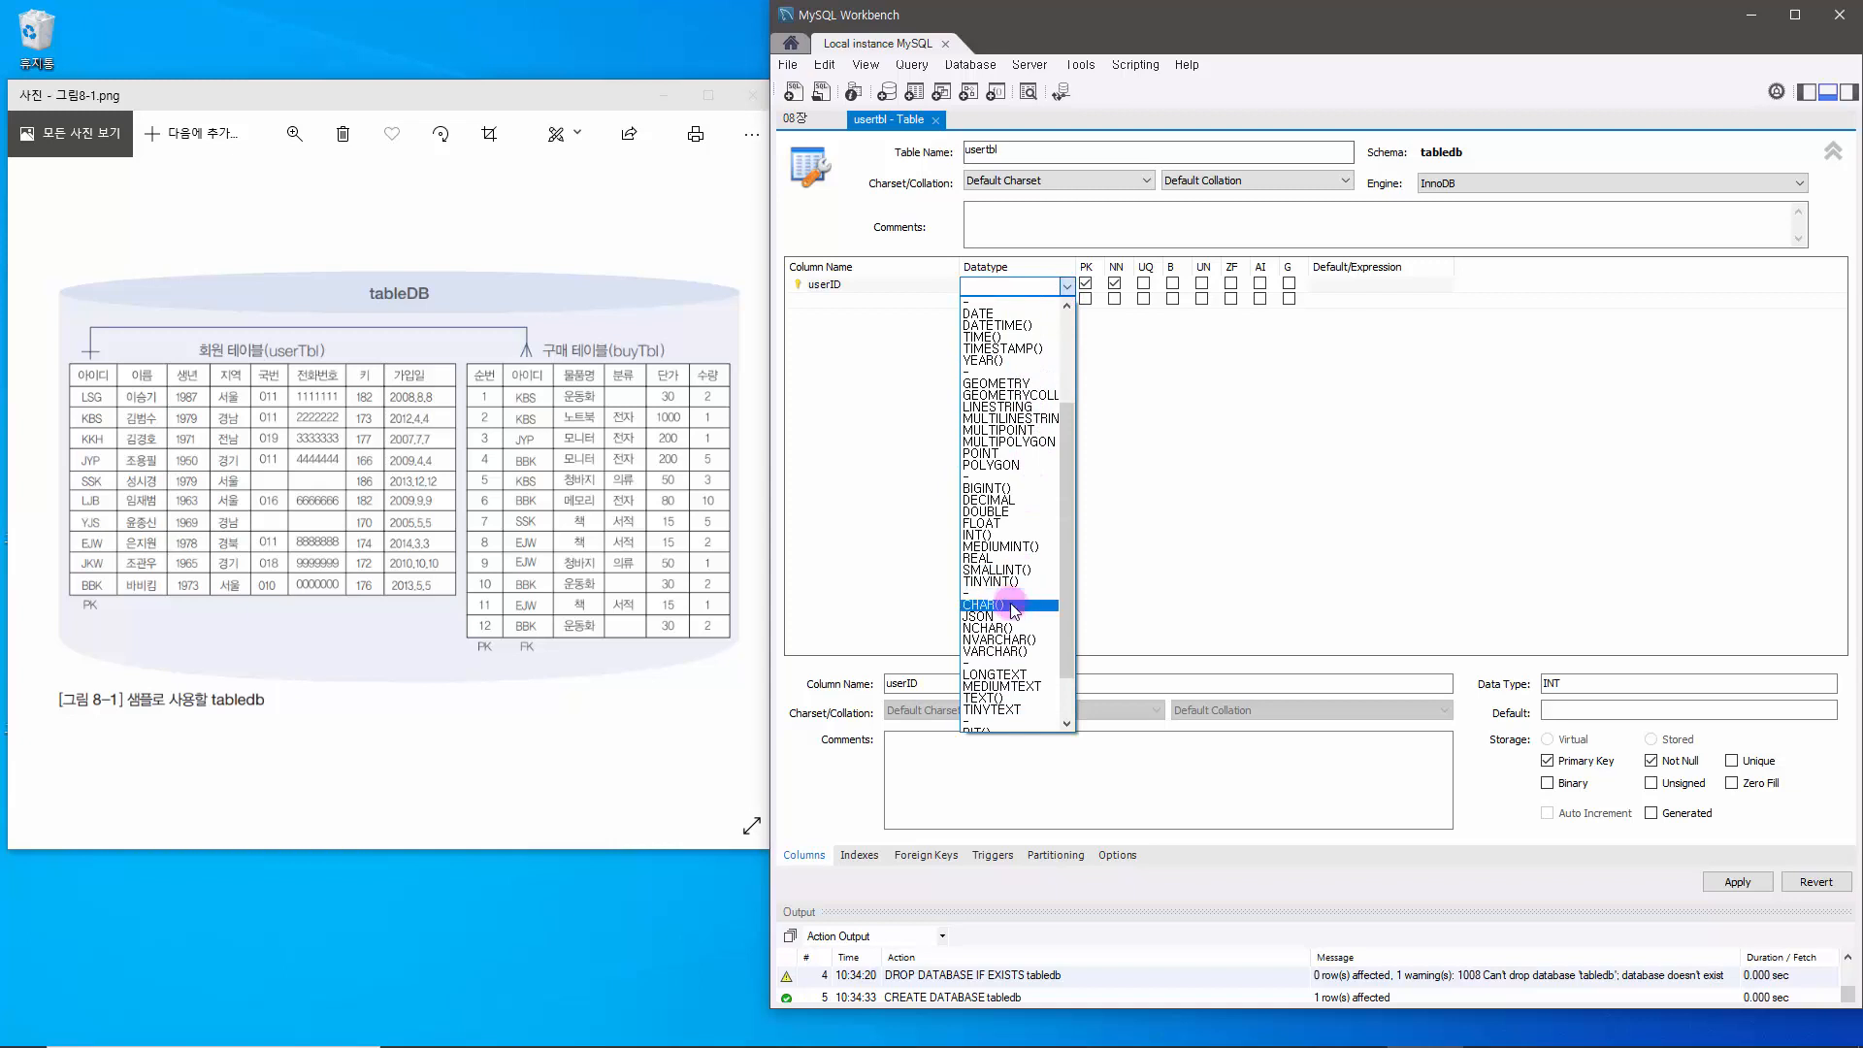
left_click(1009, 605)
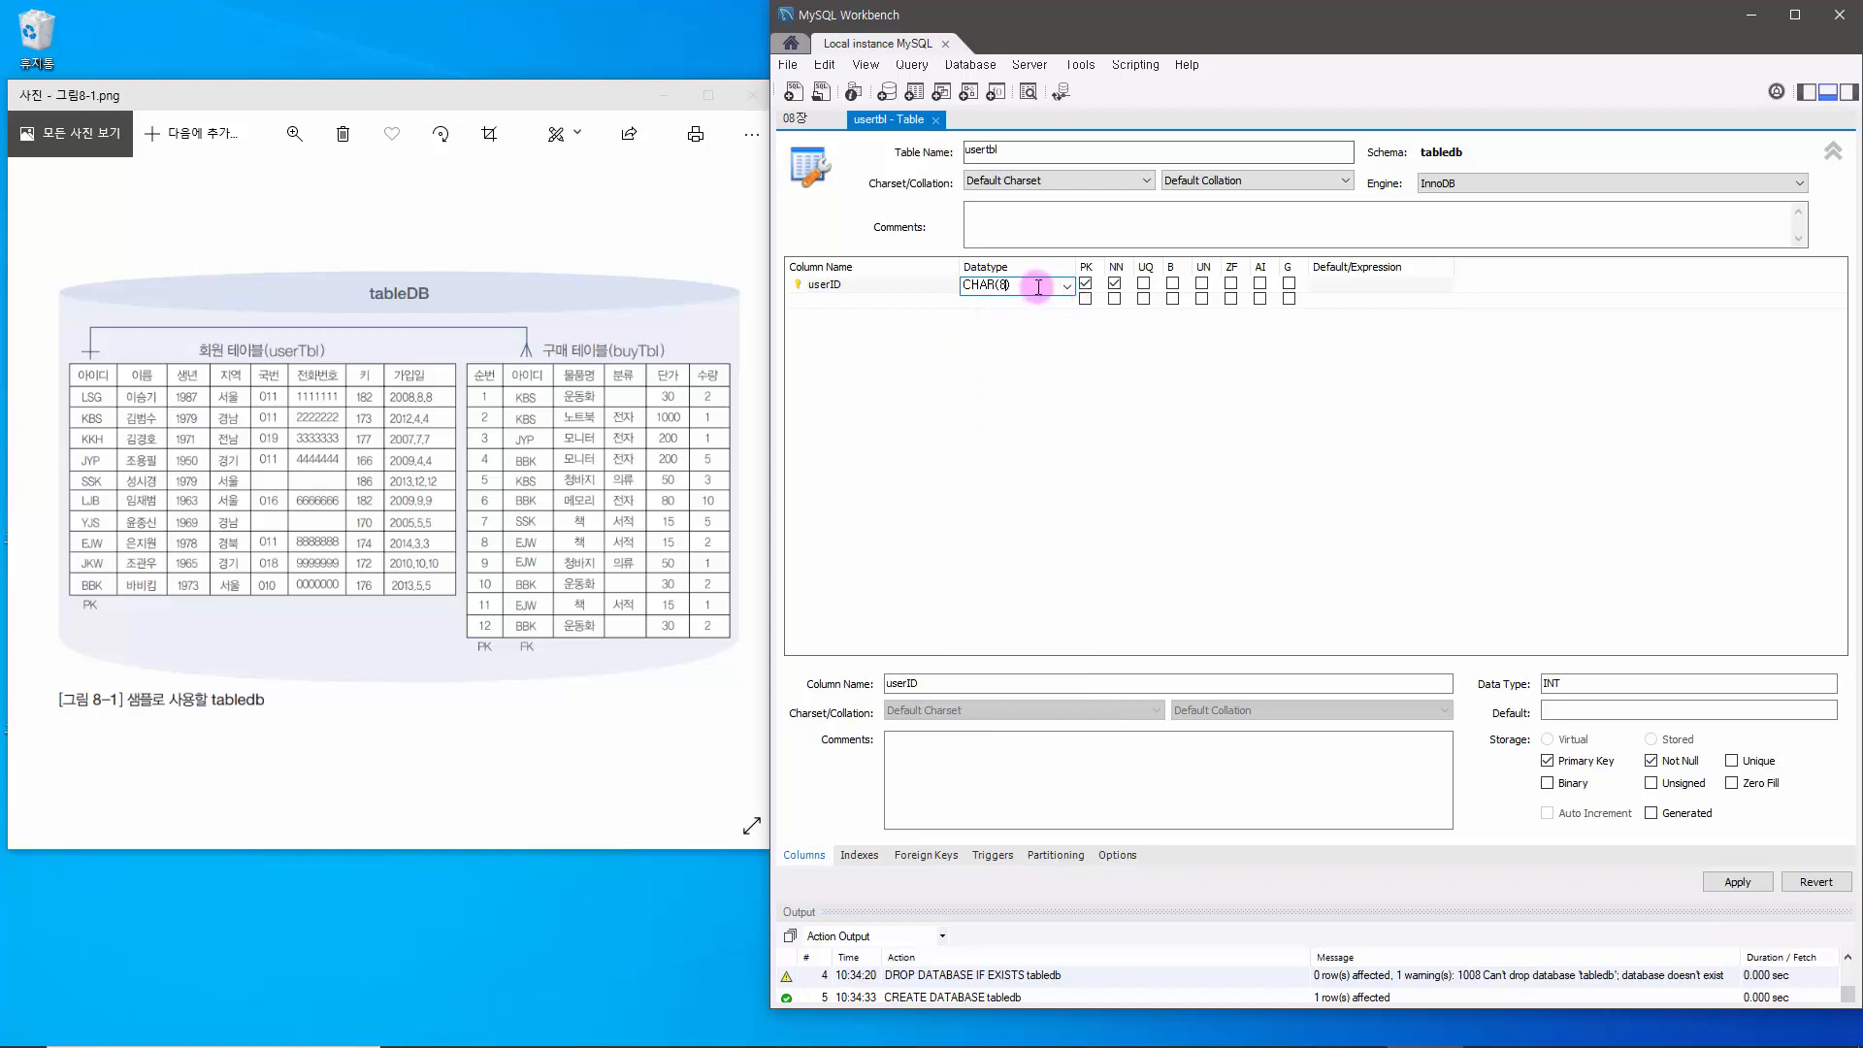
left_click_drag(1038, 286, 846, 282)
type("C")
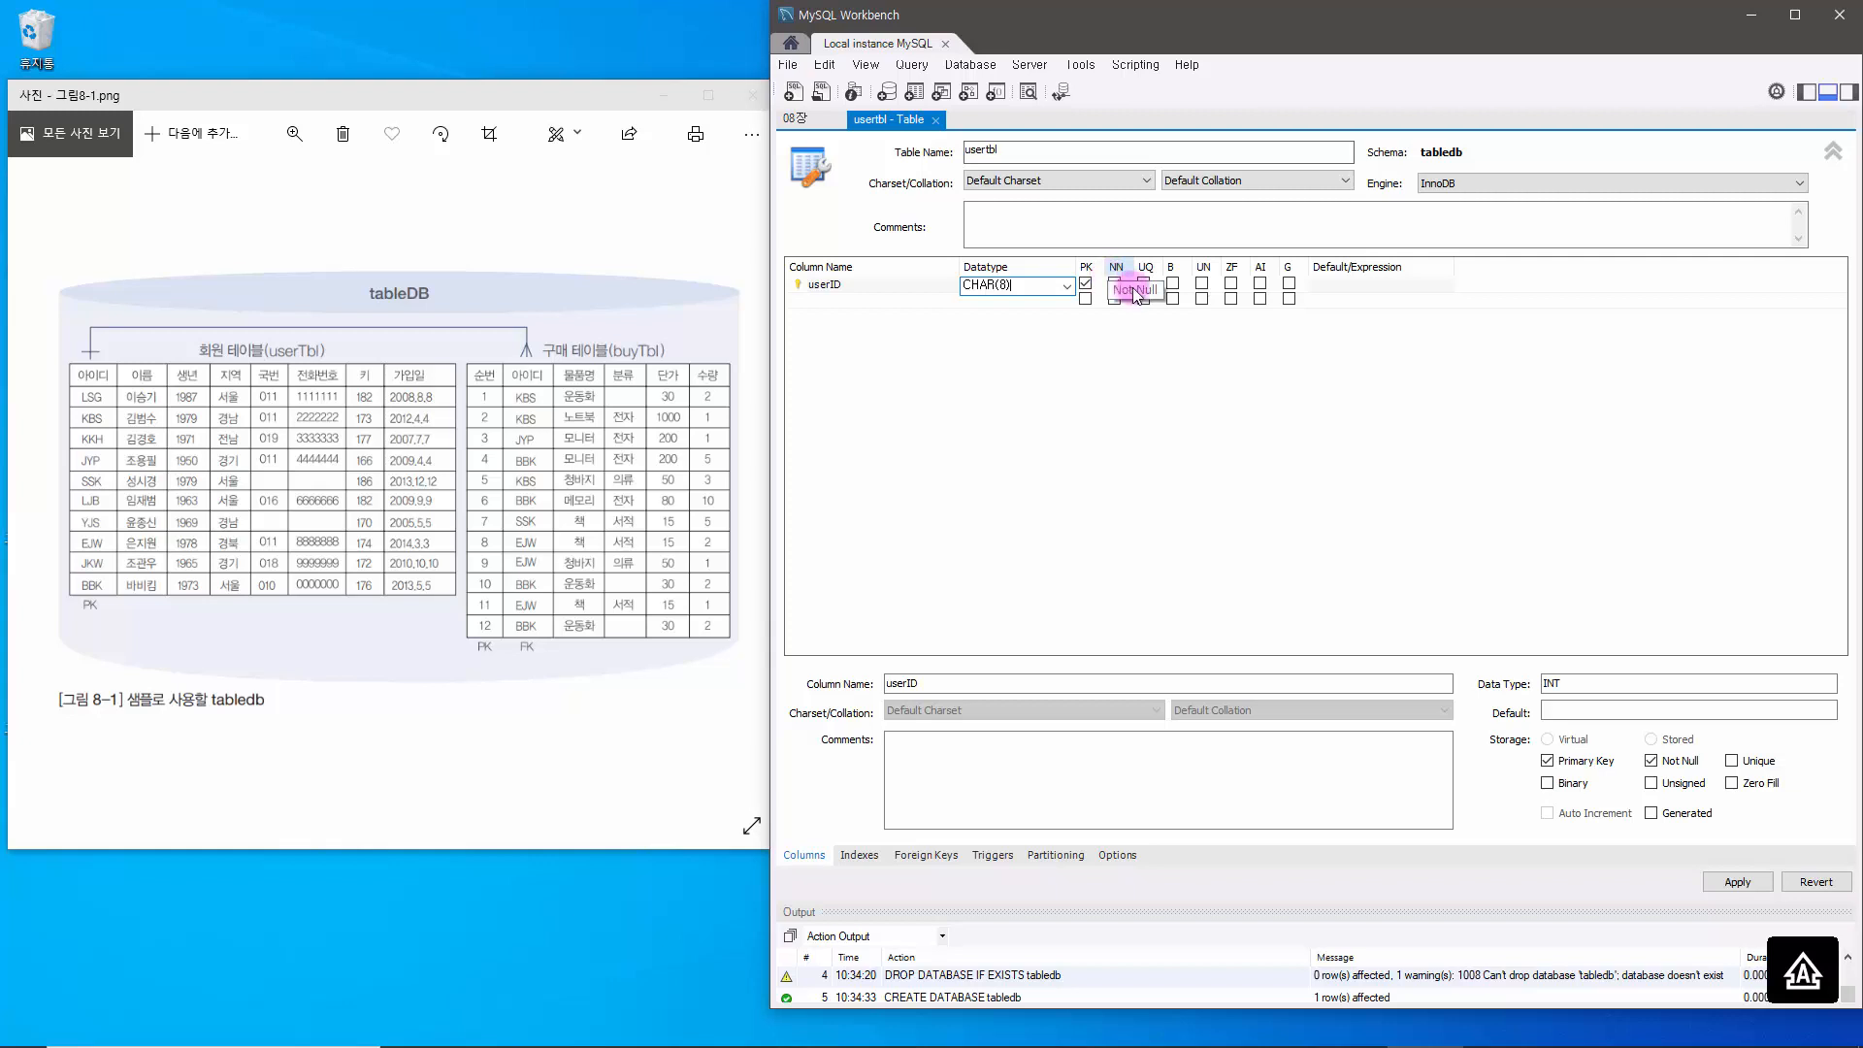
- Add not-null columns name VARCHAR(10), birthYear INT, addr CHAR(2), and nullable mobile1 CHAR(3), mobile2 CHAR(8), height SMALLINT, mDate DATE
left_click(852, 301)
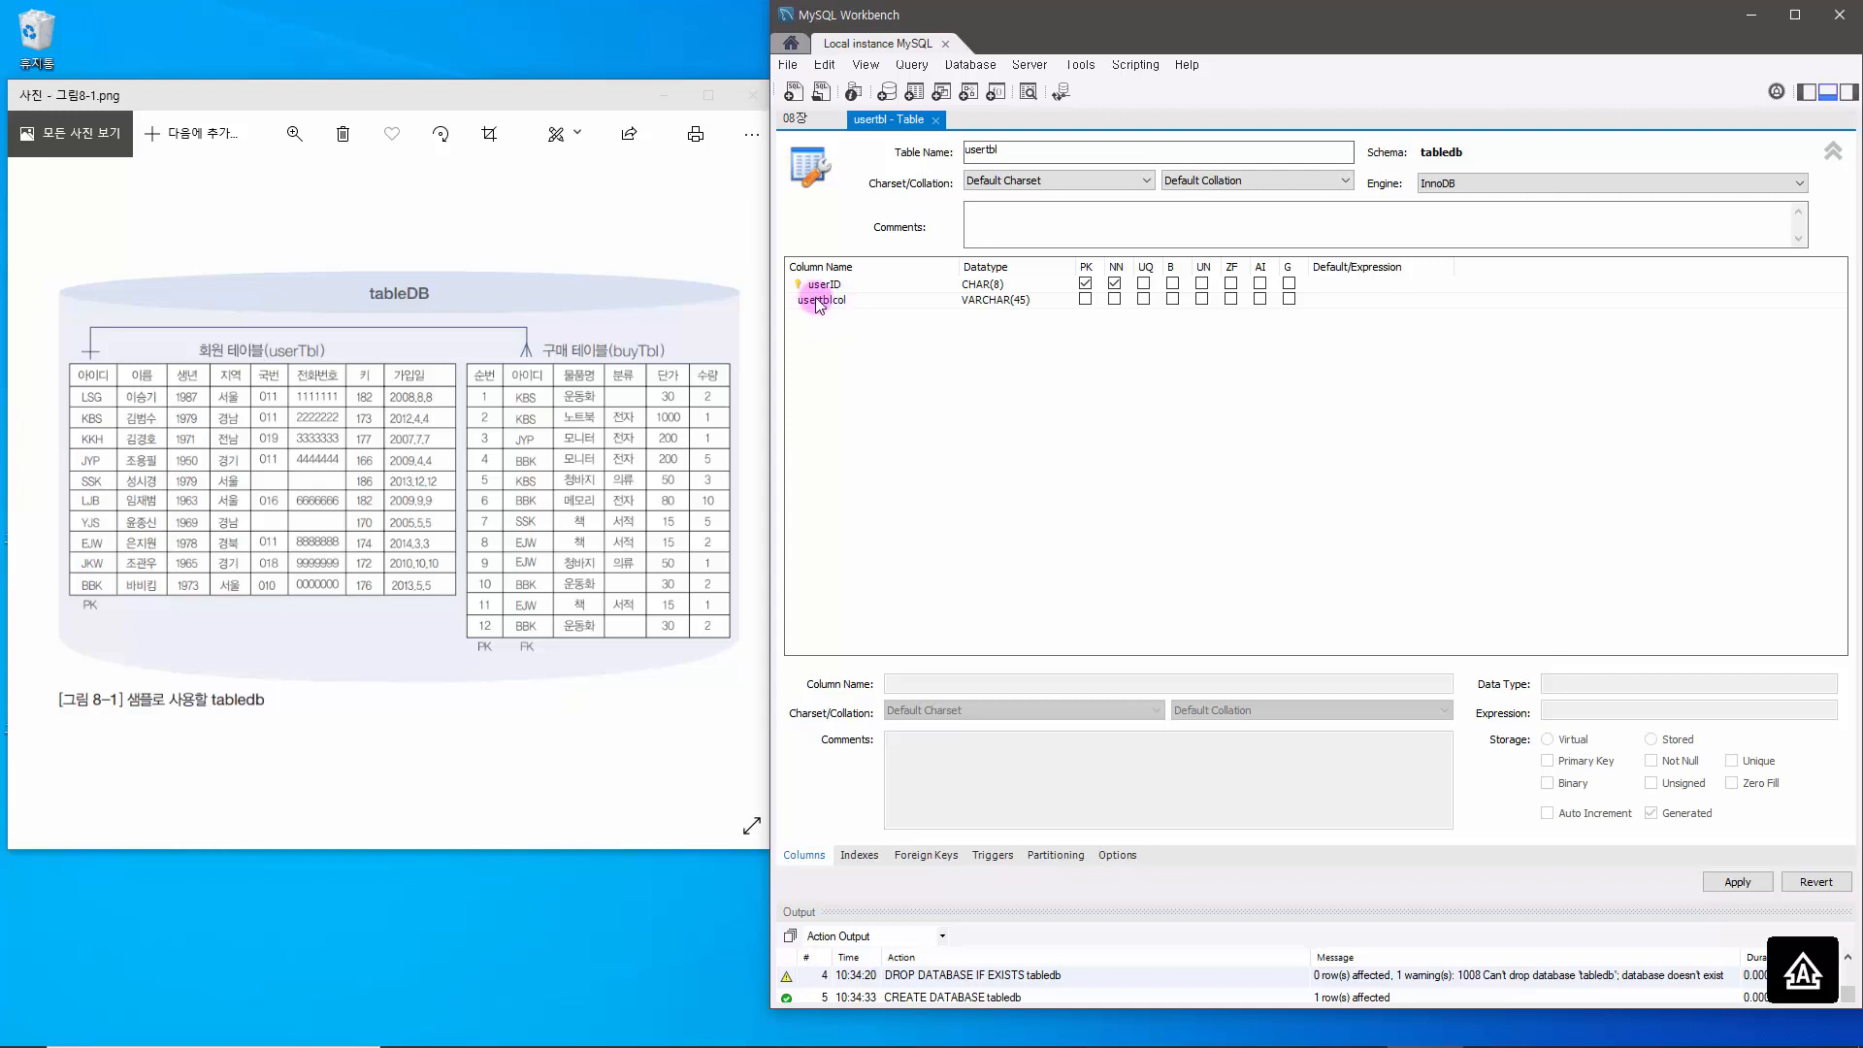
left_click(858, 302)
left_click(860, 303)
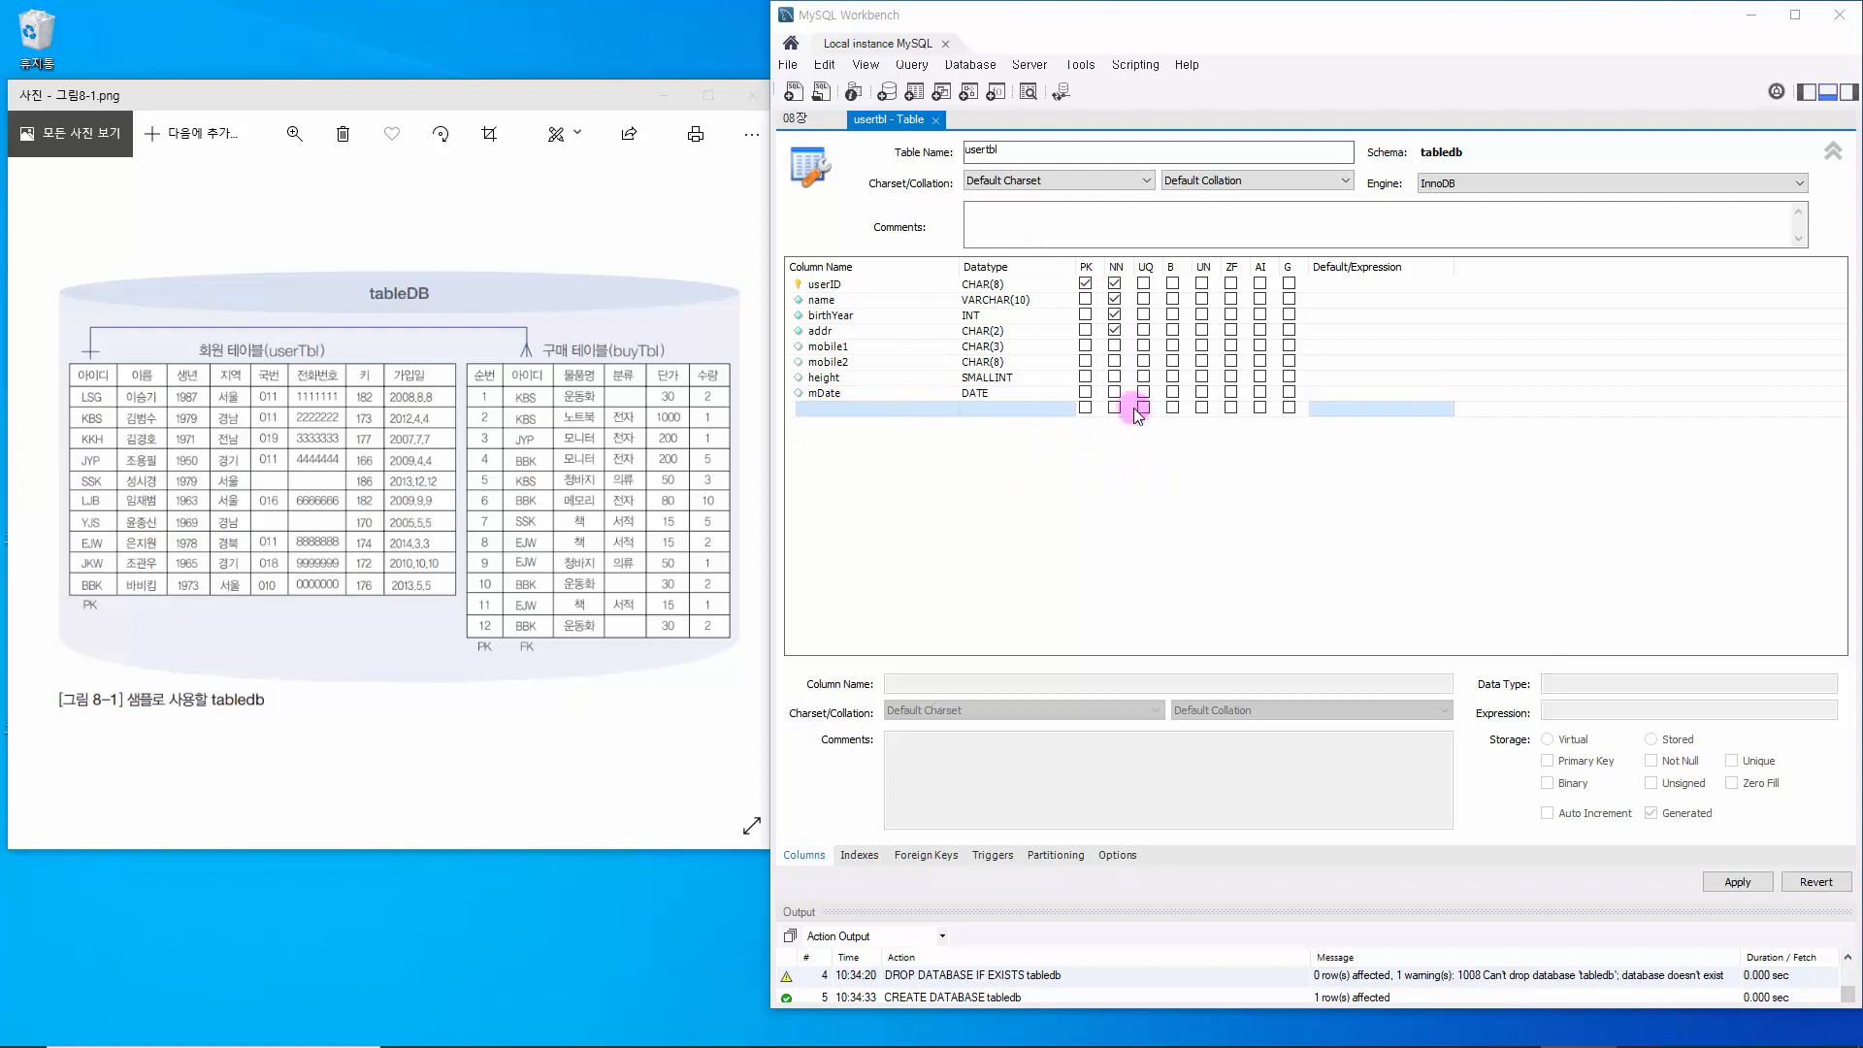
- Apply the usertbl CREATE TABLE script to the database and close the table editor
left_click(1737, 885)
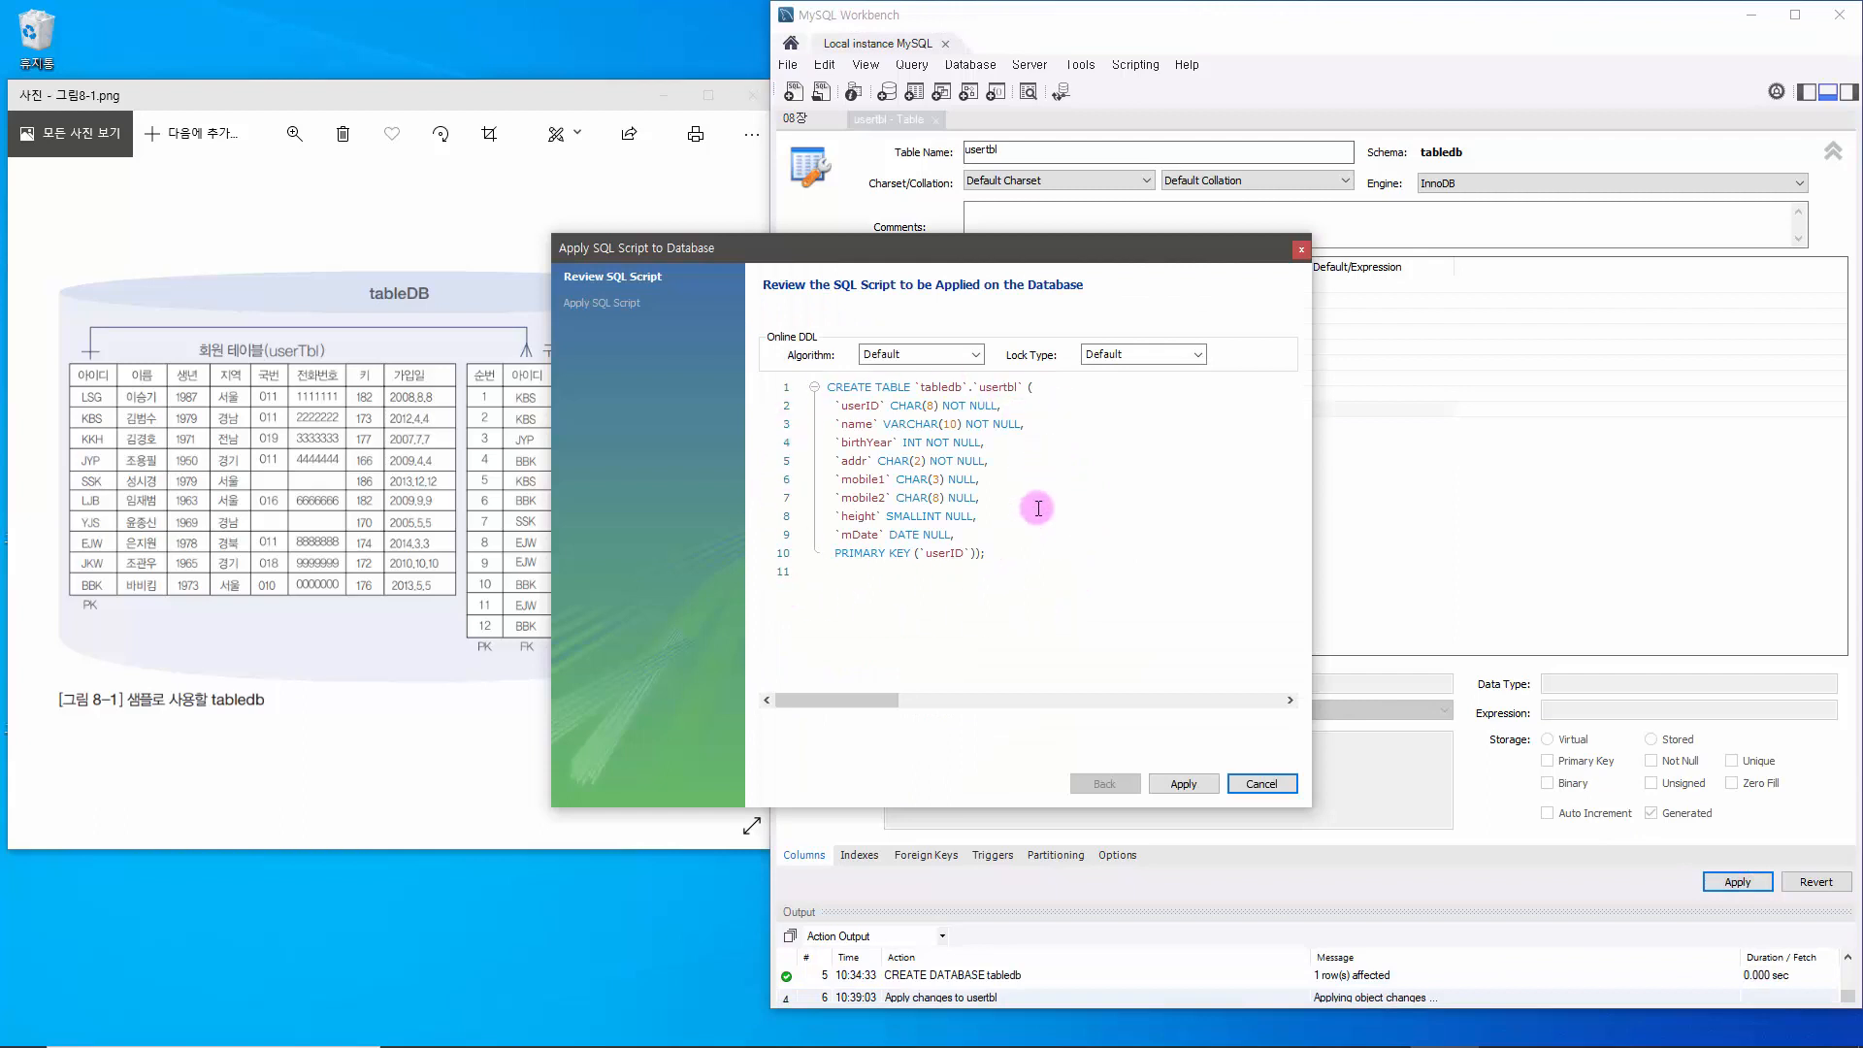
left_click_drag(1119, 266, 586, 186)
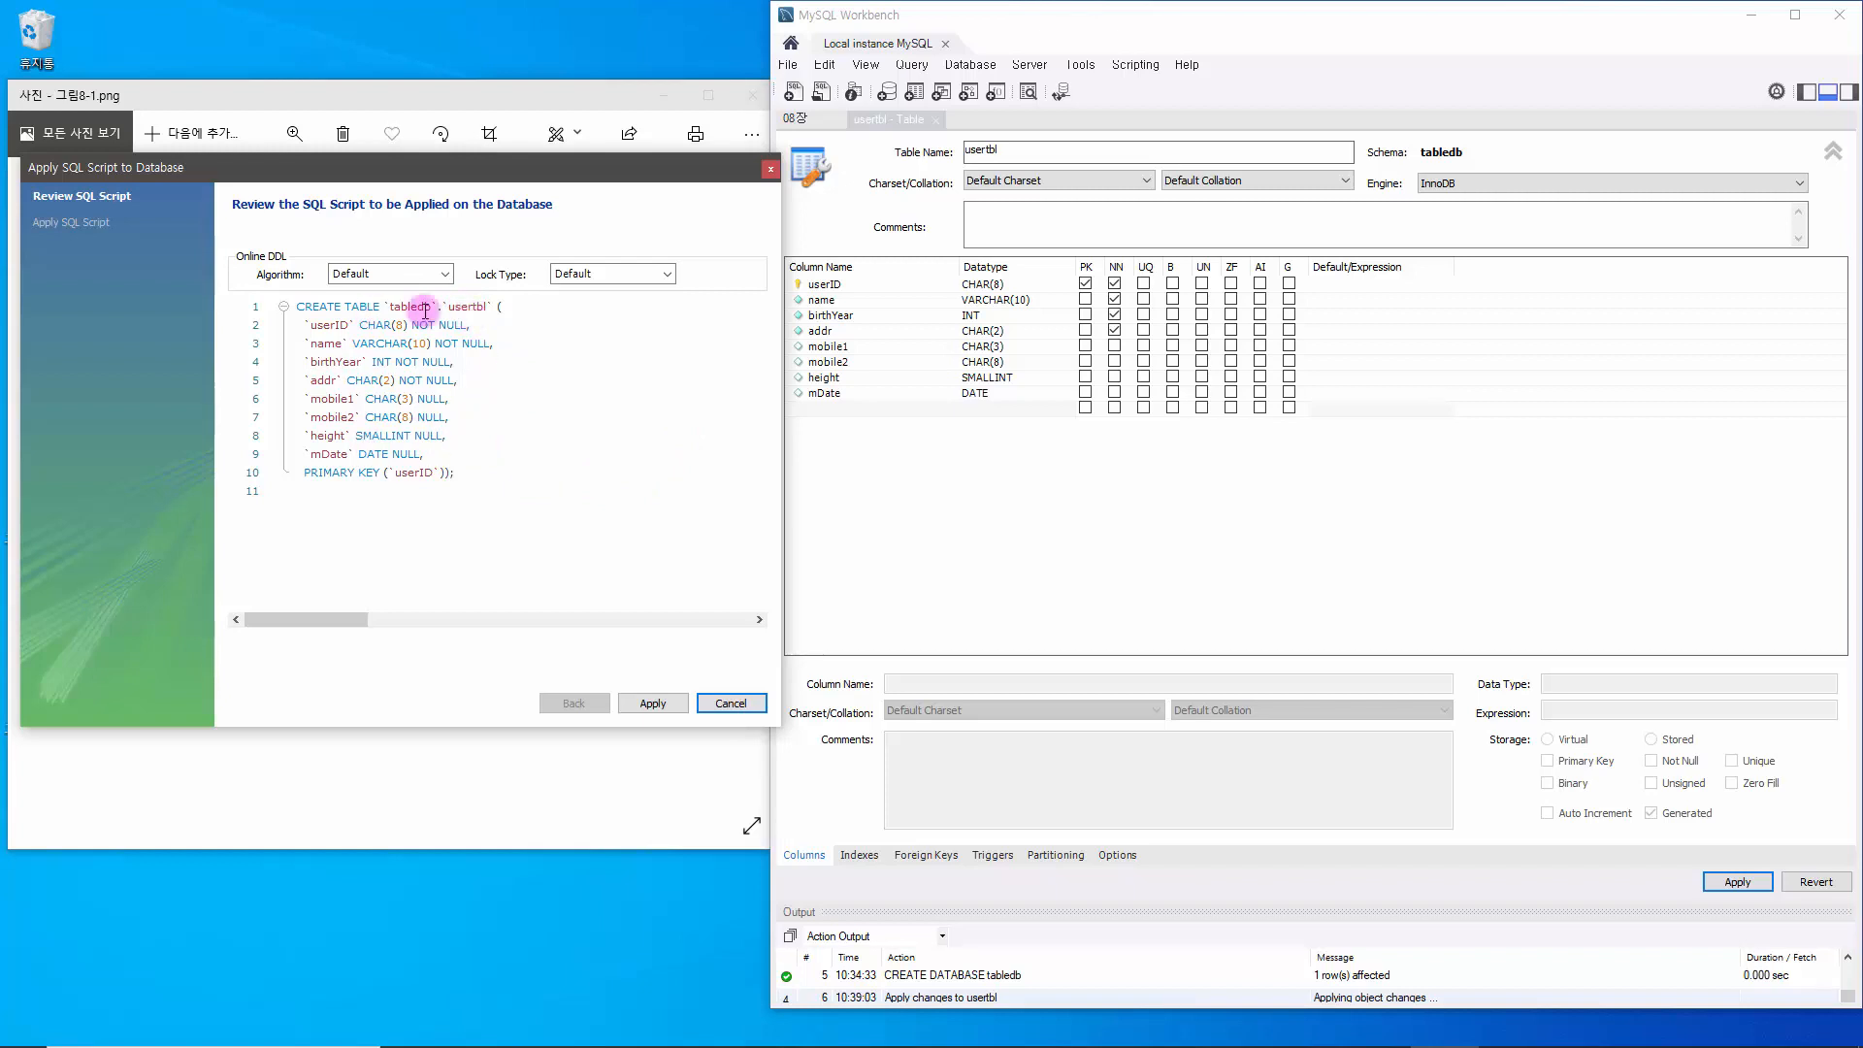
left_click(644, 703)
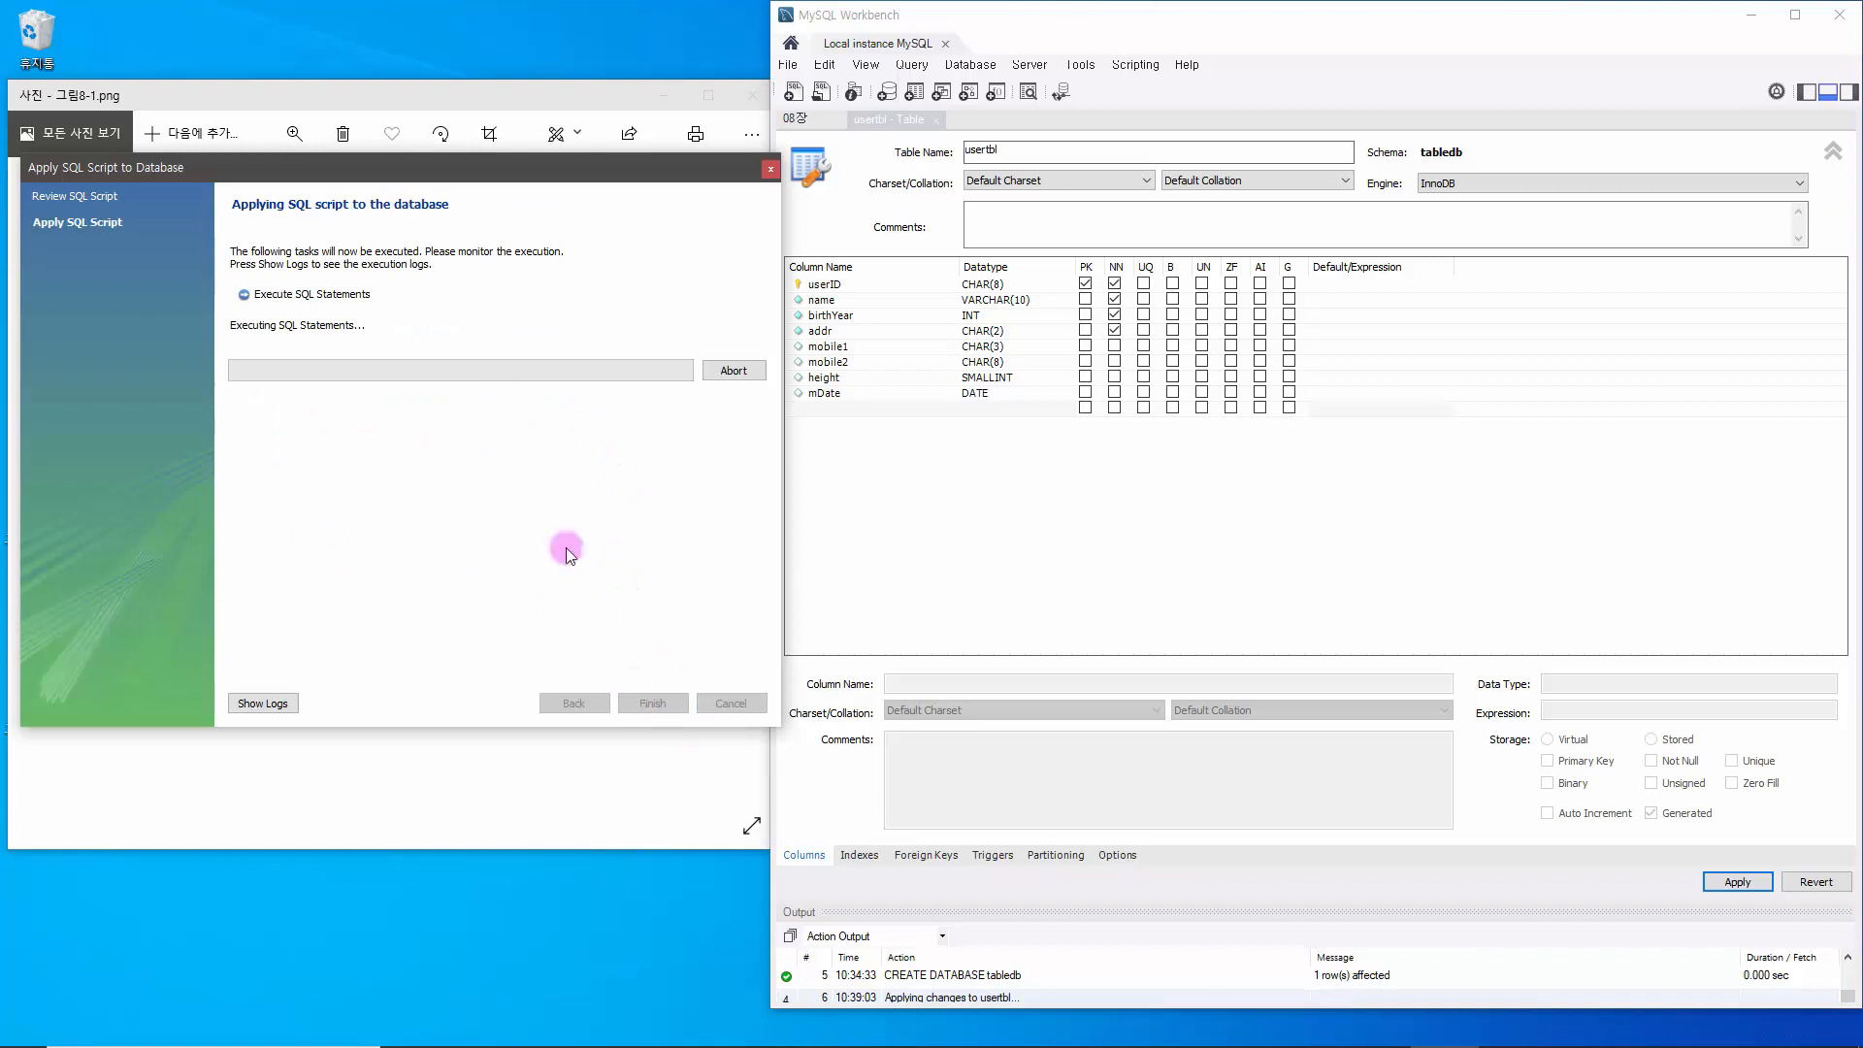
left_click(652, 703)
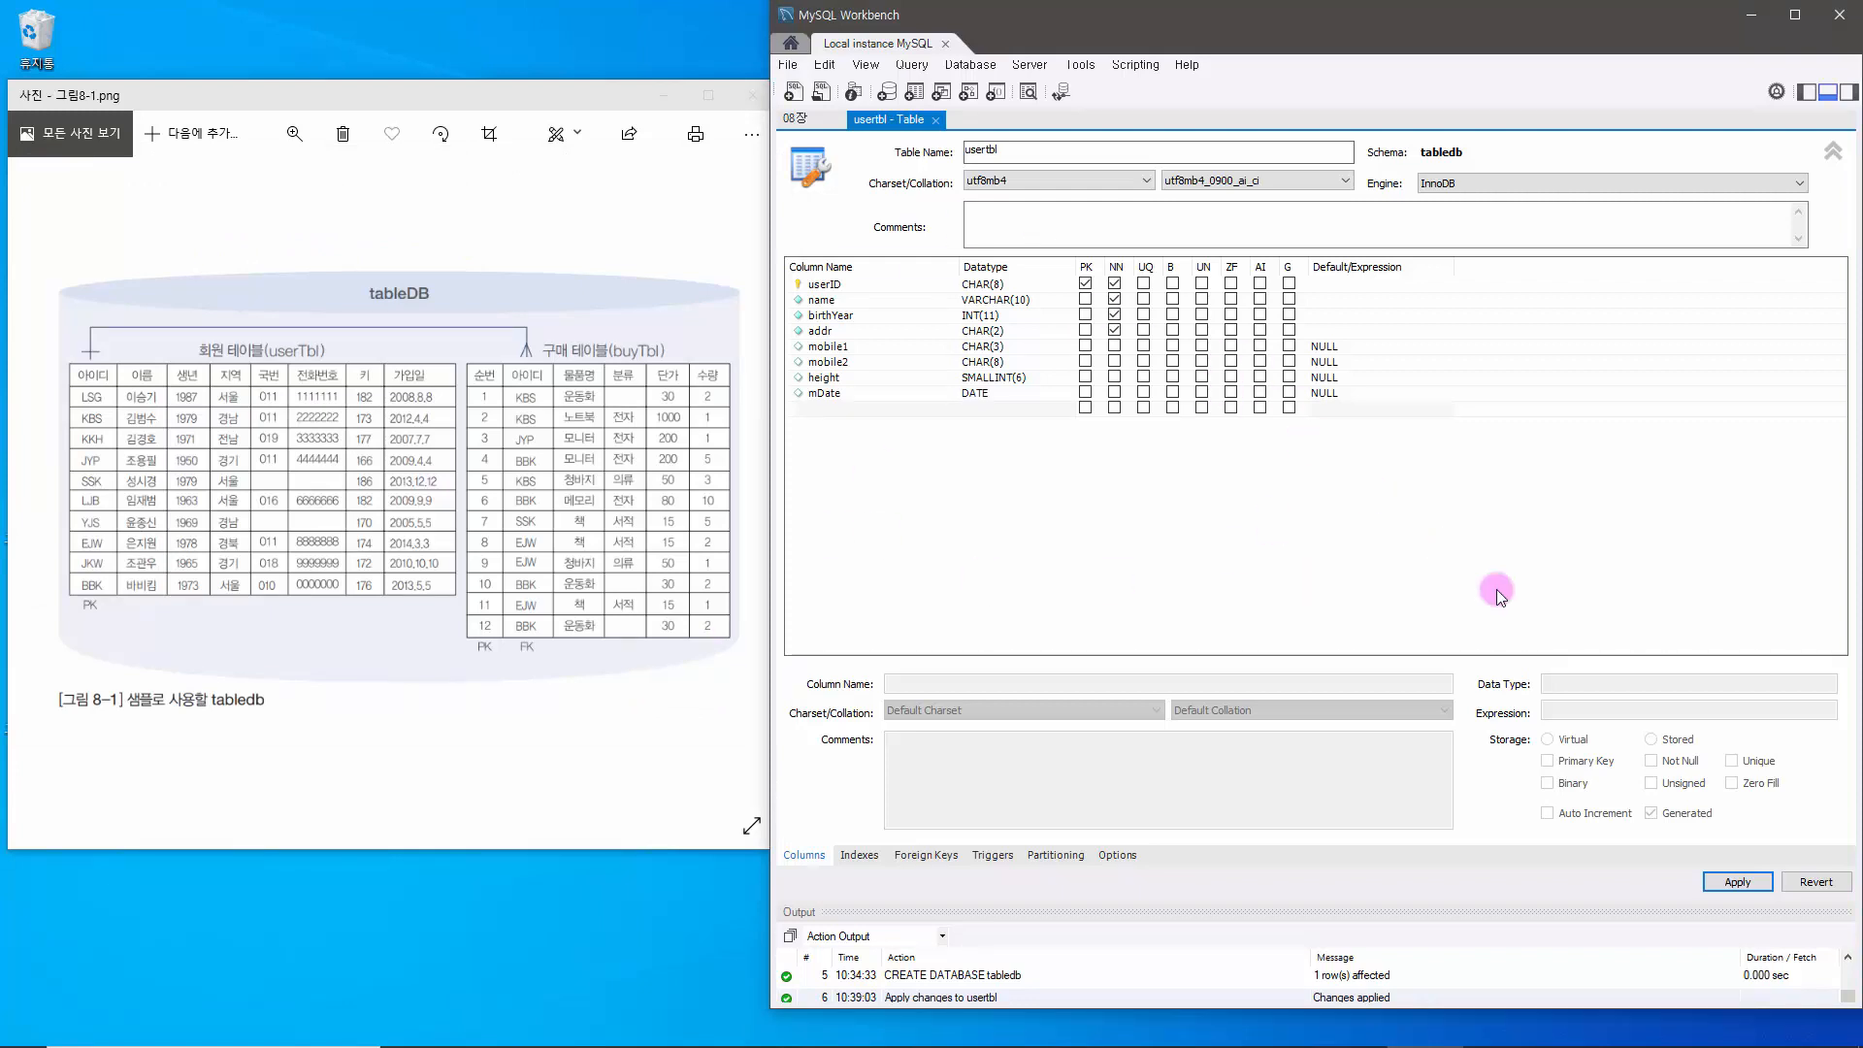
left_click(937, 120)
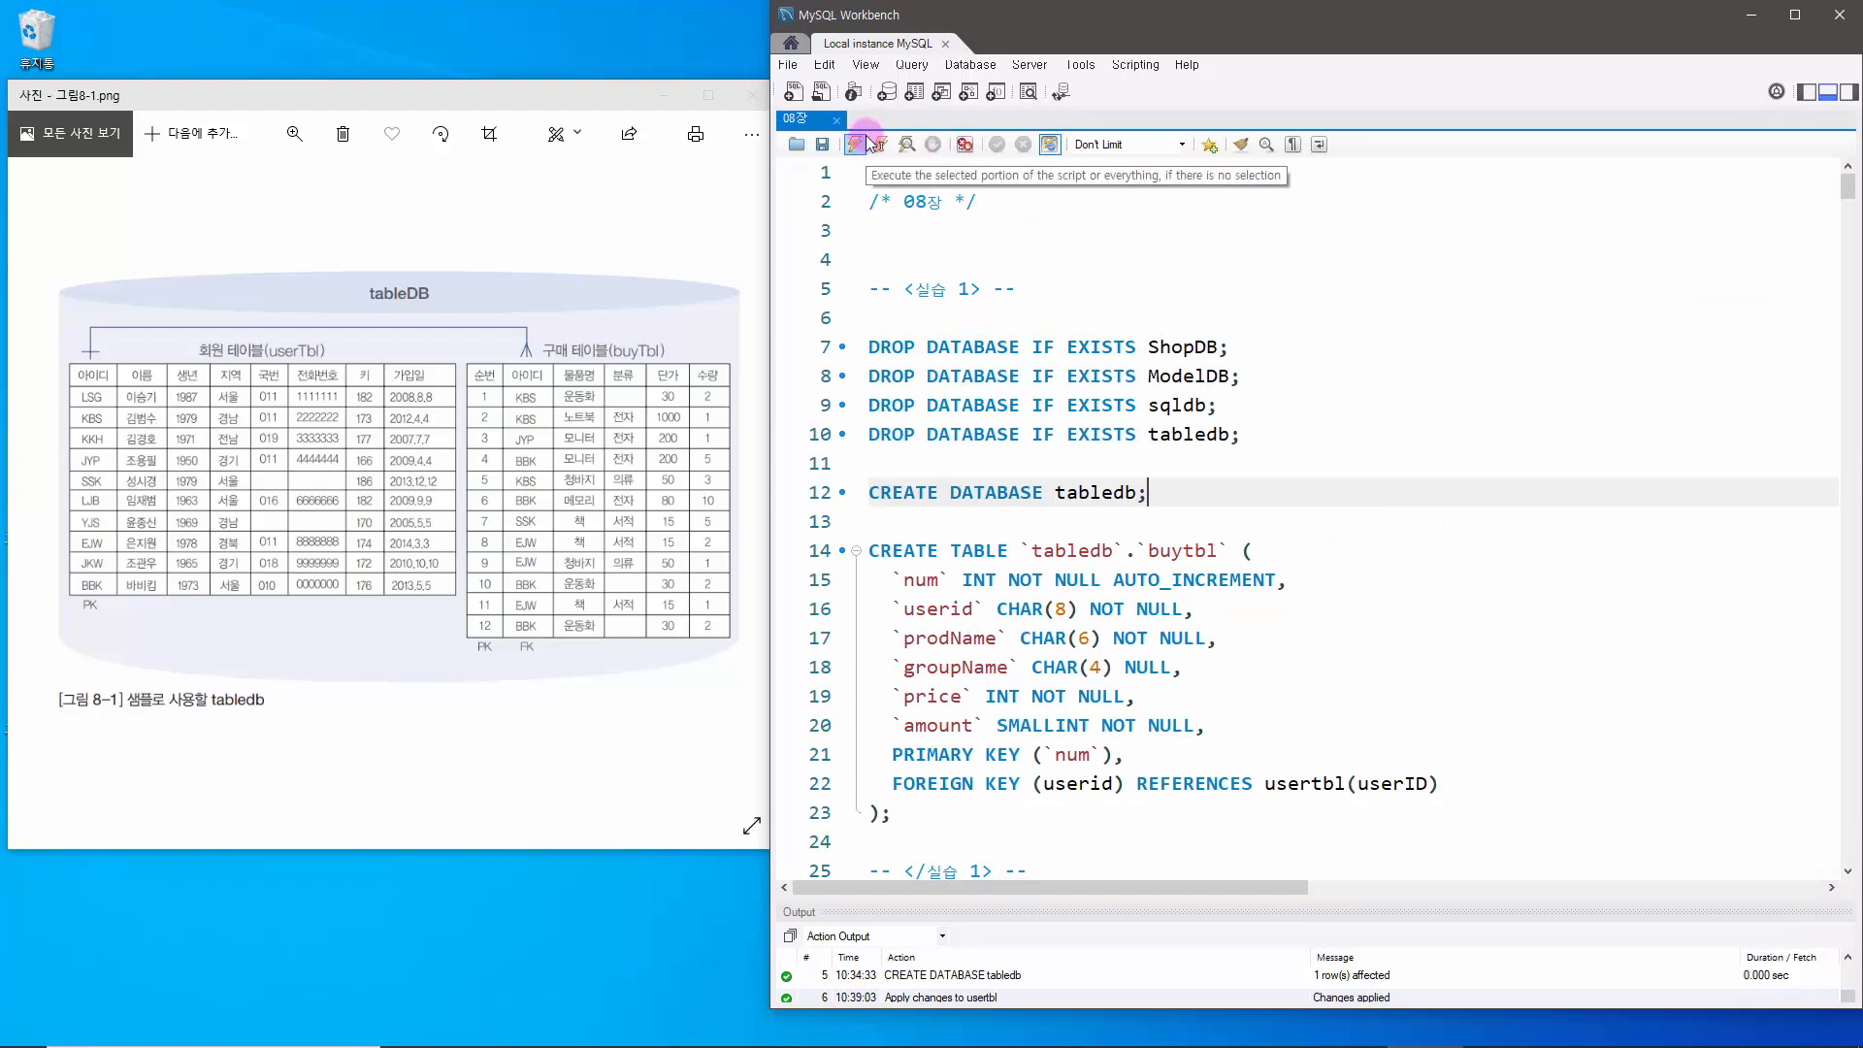
- Start table buytbl in tabledb: primary key num INT, userid CHAR(8), prodName CHAR(6), groupName CHAR(4), price INT, amount SMALLINT; all not null except groupName
left_click(1805, 93)
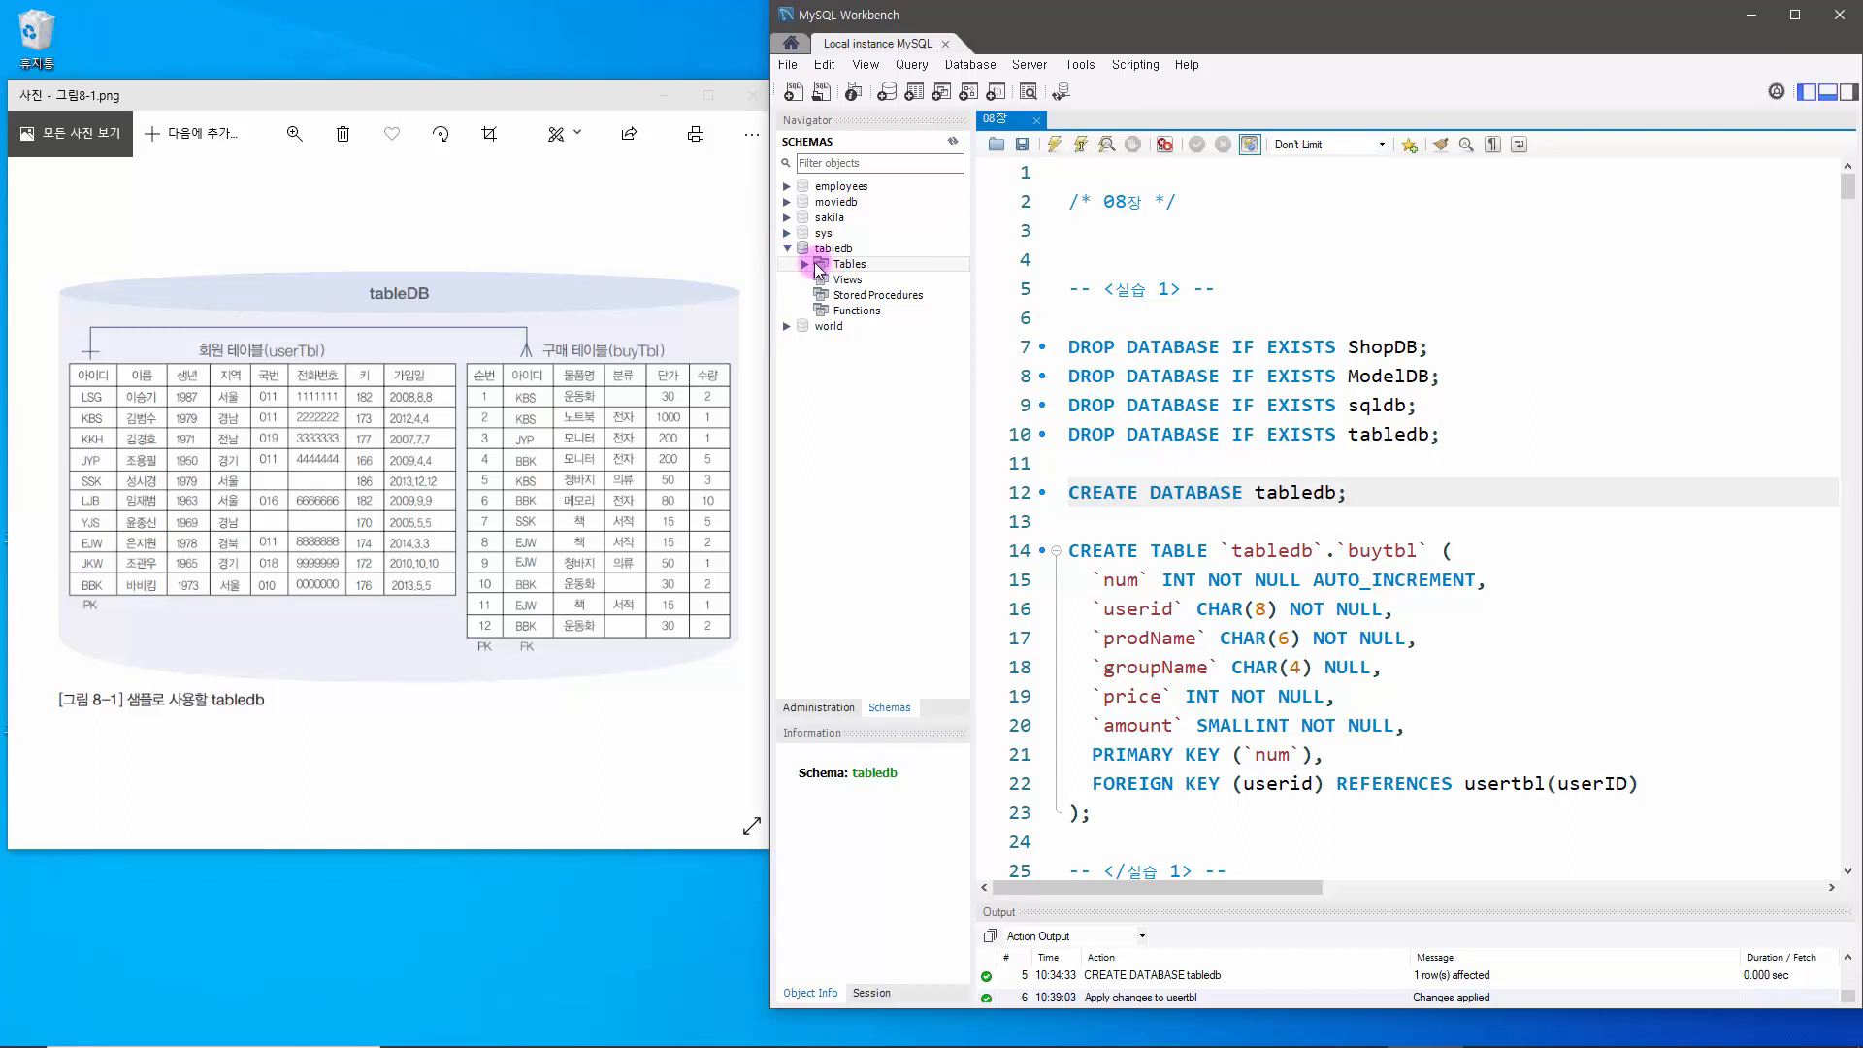
left_click(803, 269)
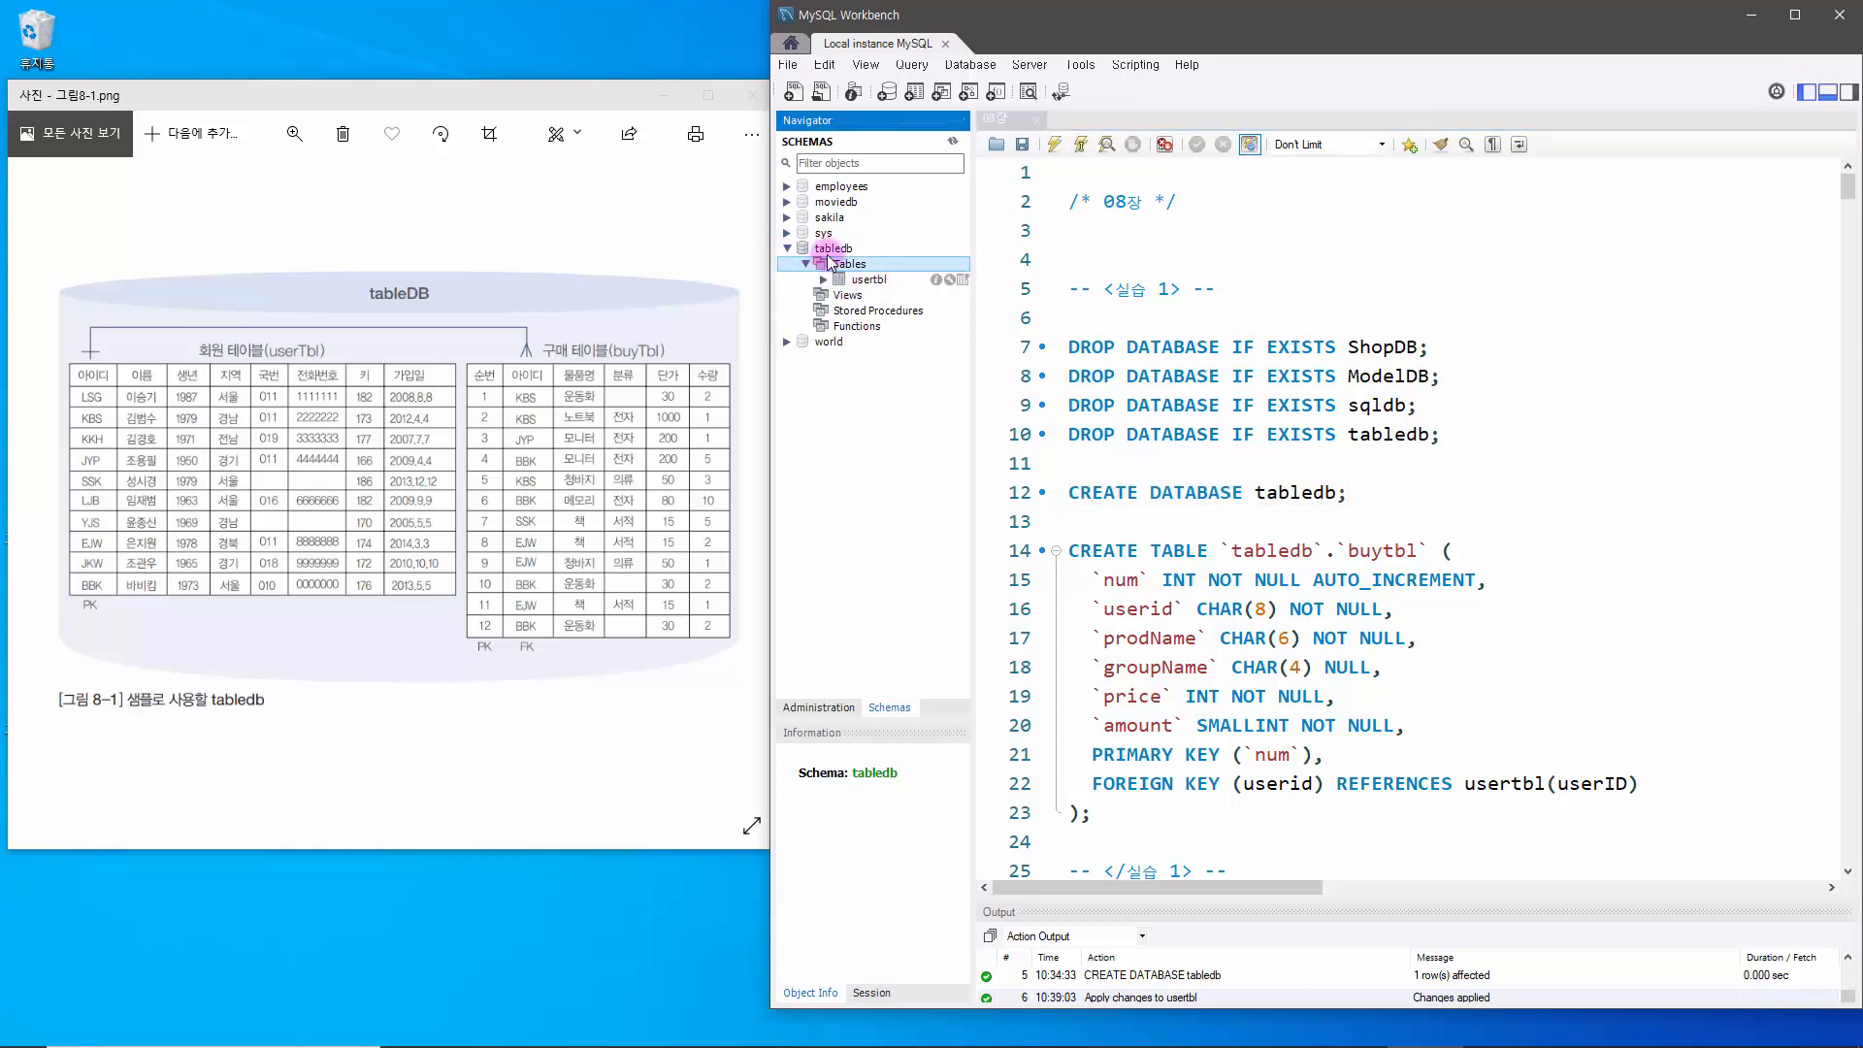
right_click(855, 266)
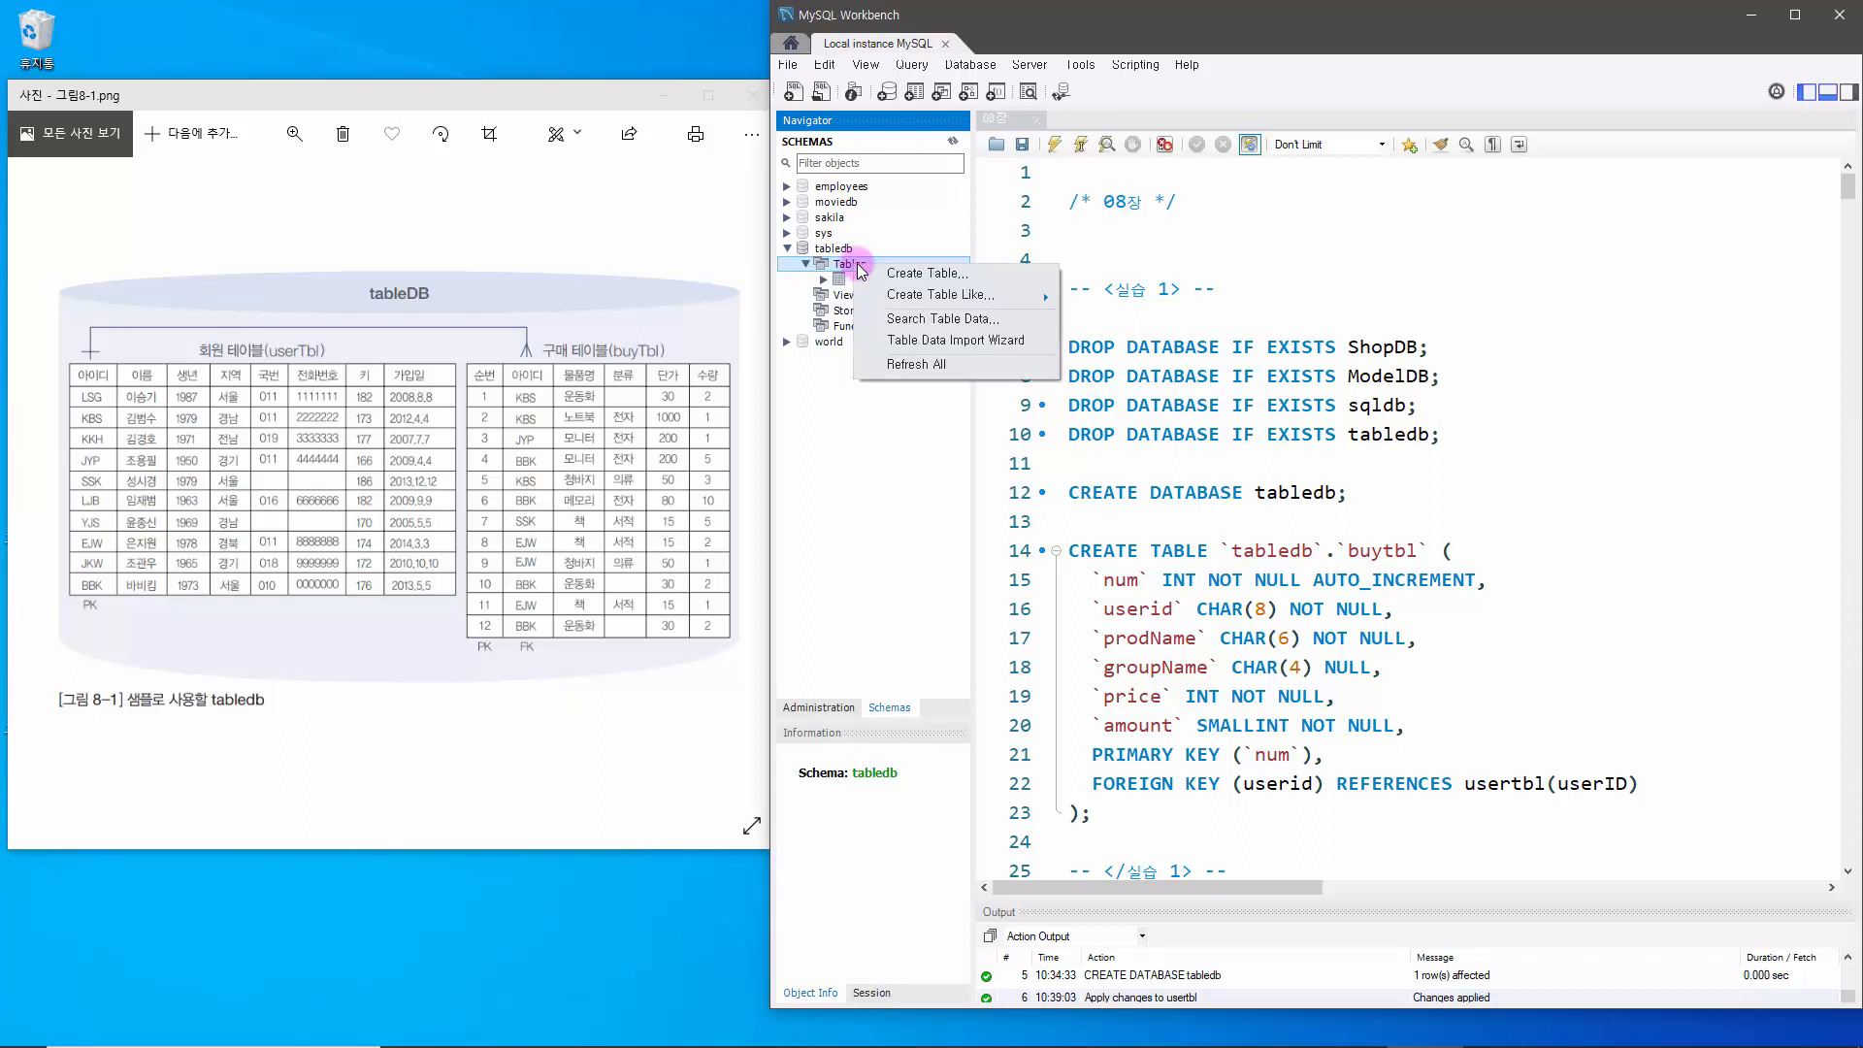
left_click(900, 275)
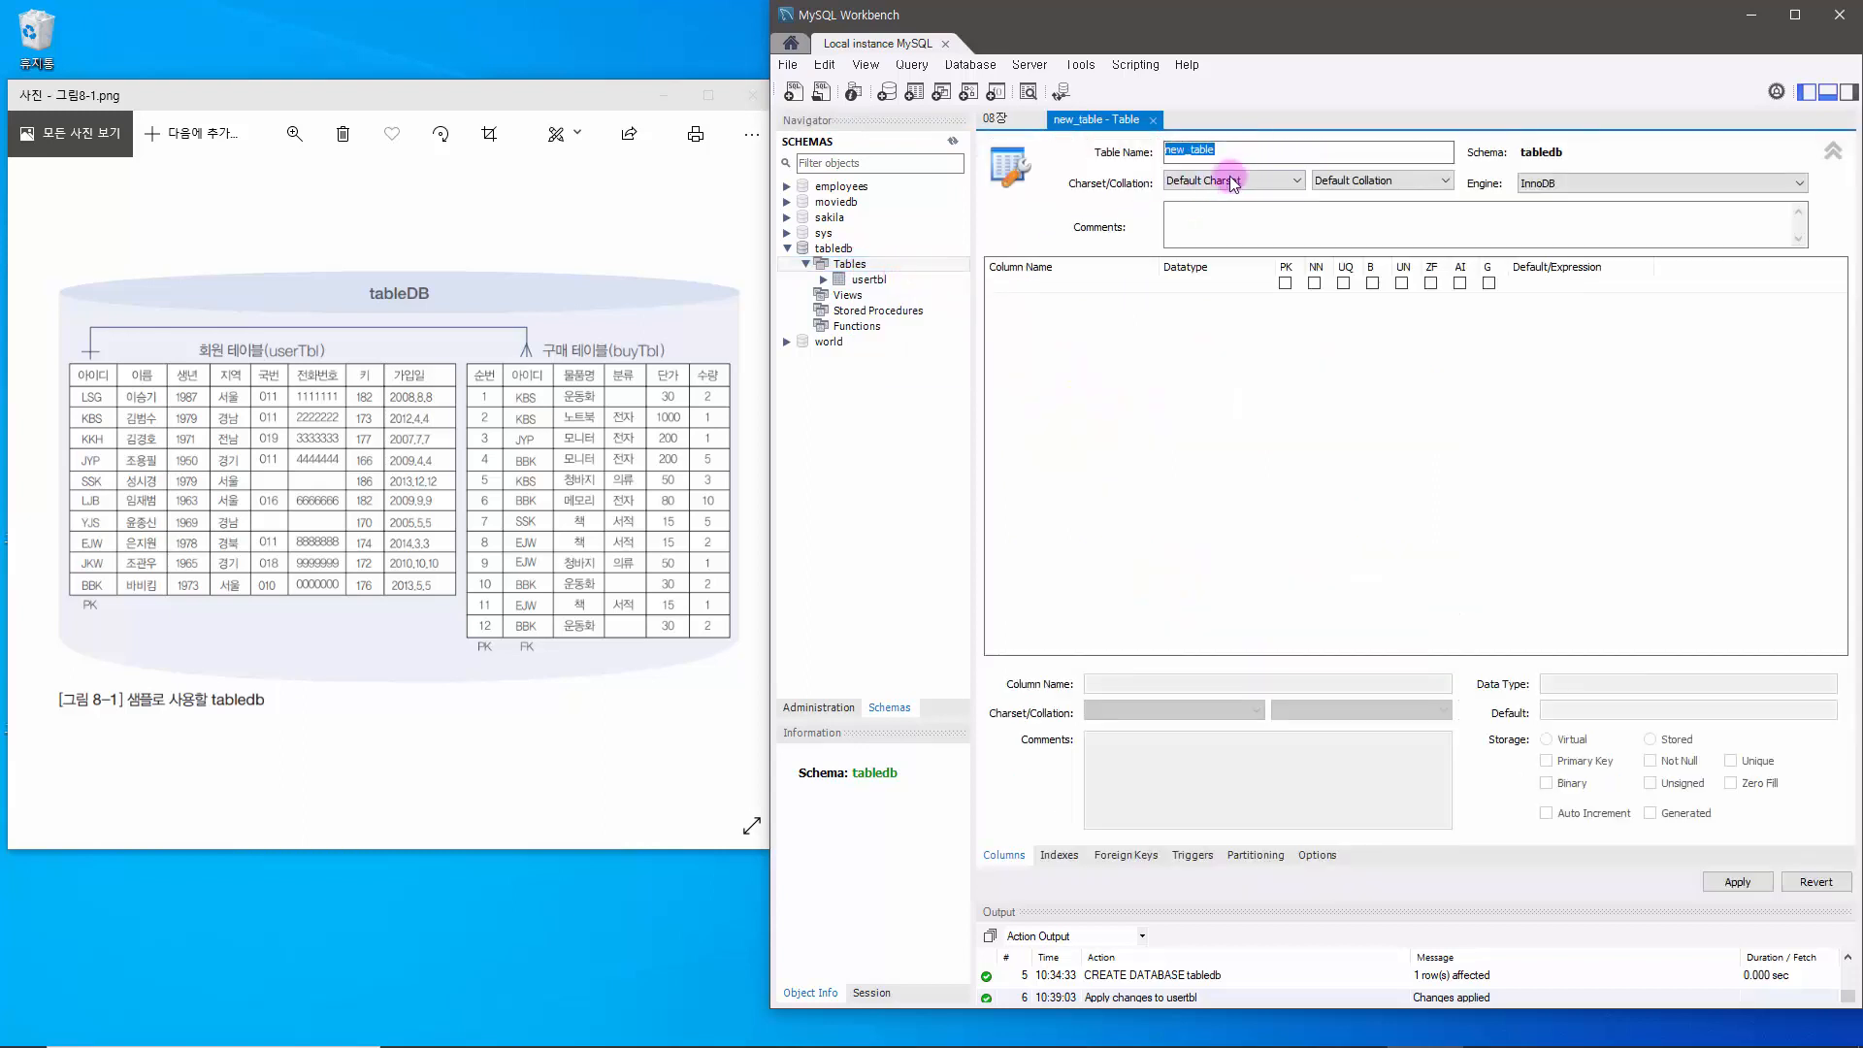
type("buytbl")
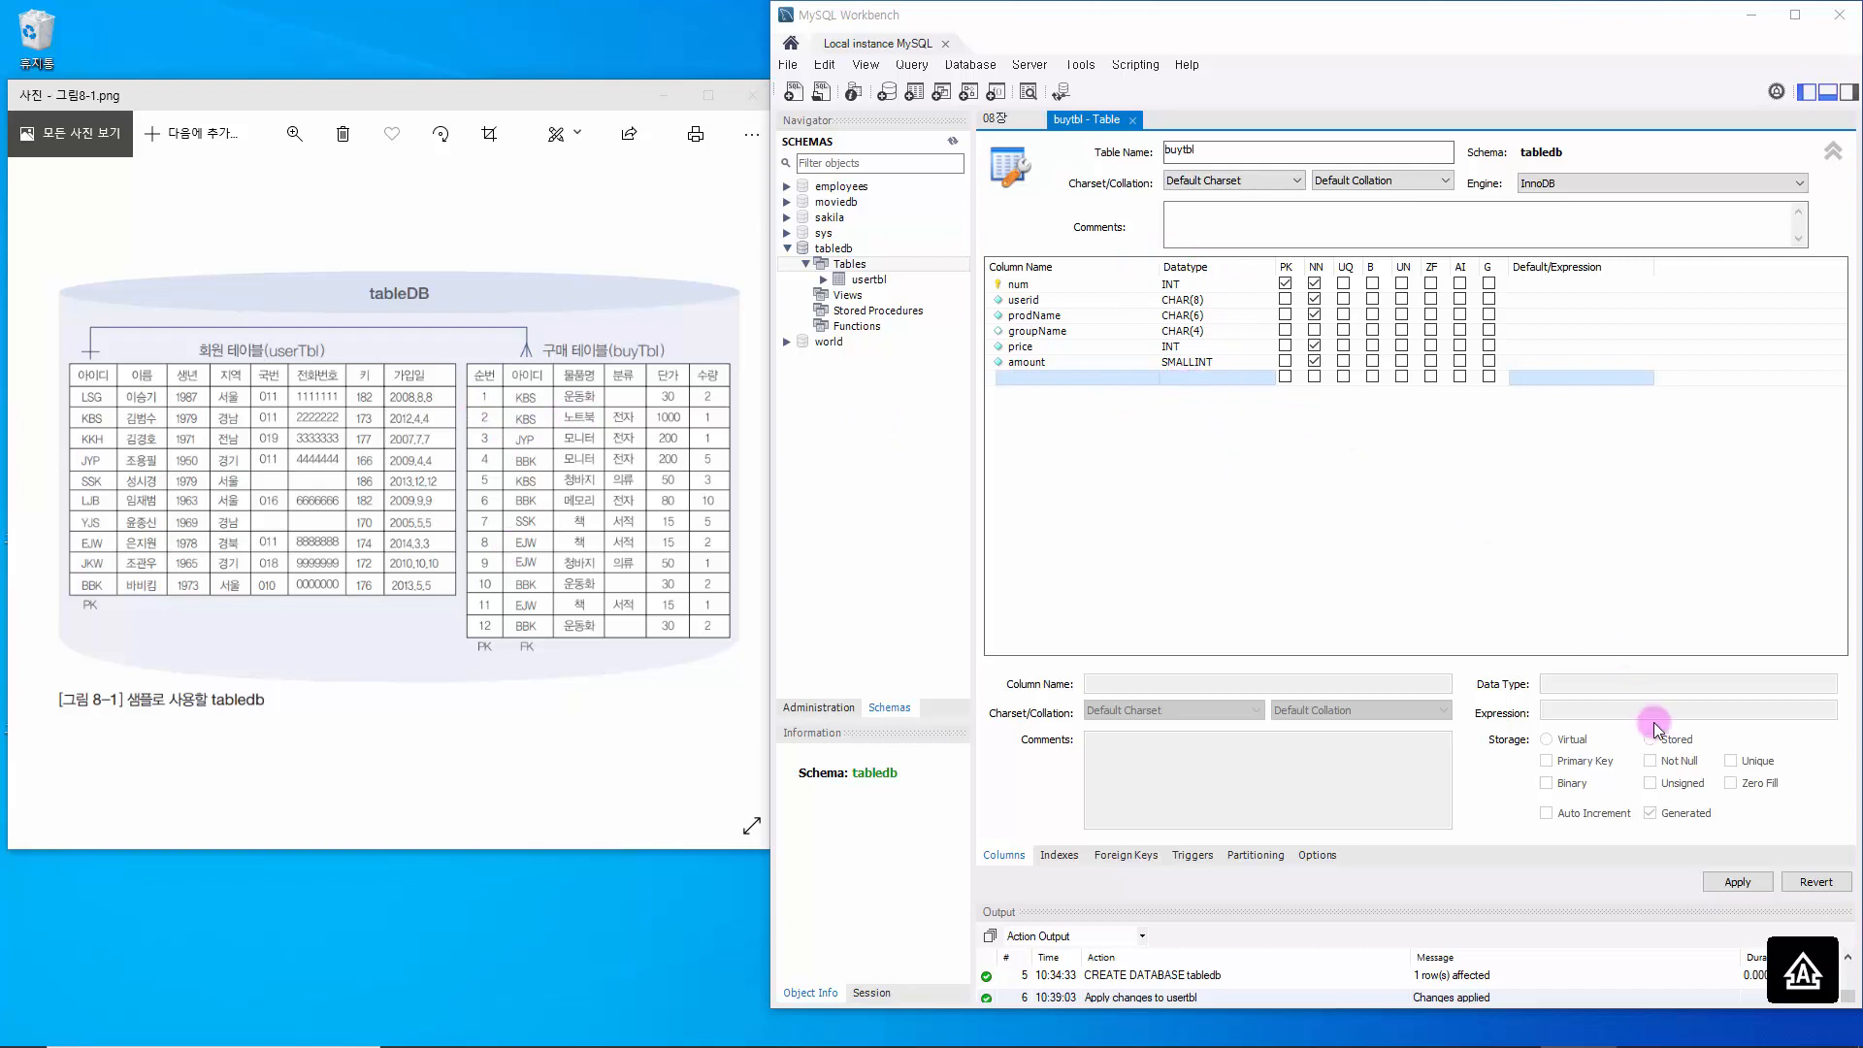
- Generate the buytbl script for review and add AUTO_INCREMENT to the num column definition
left_click(1726, 883)
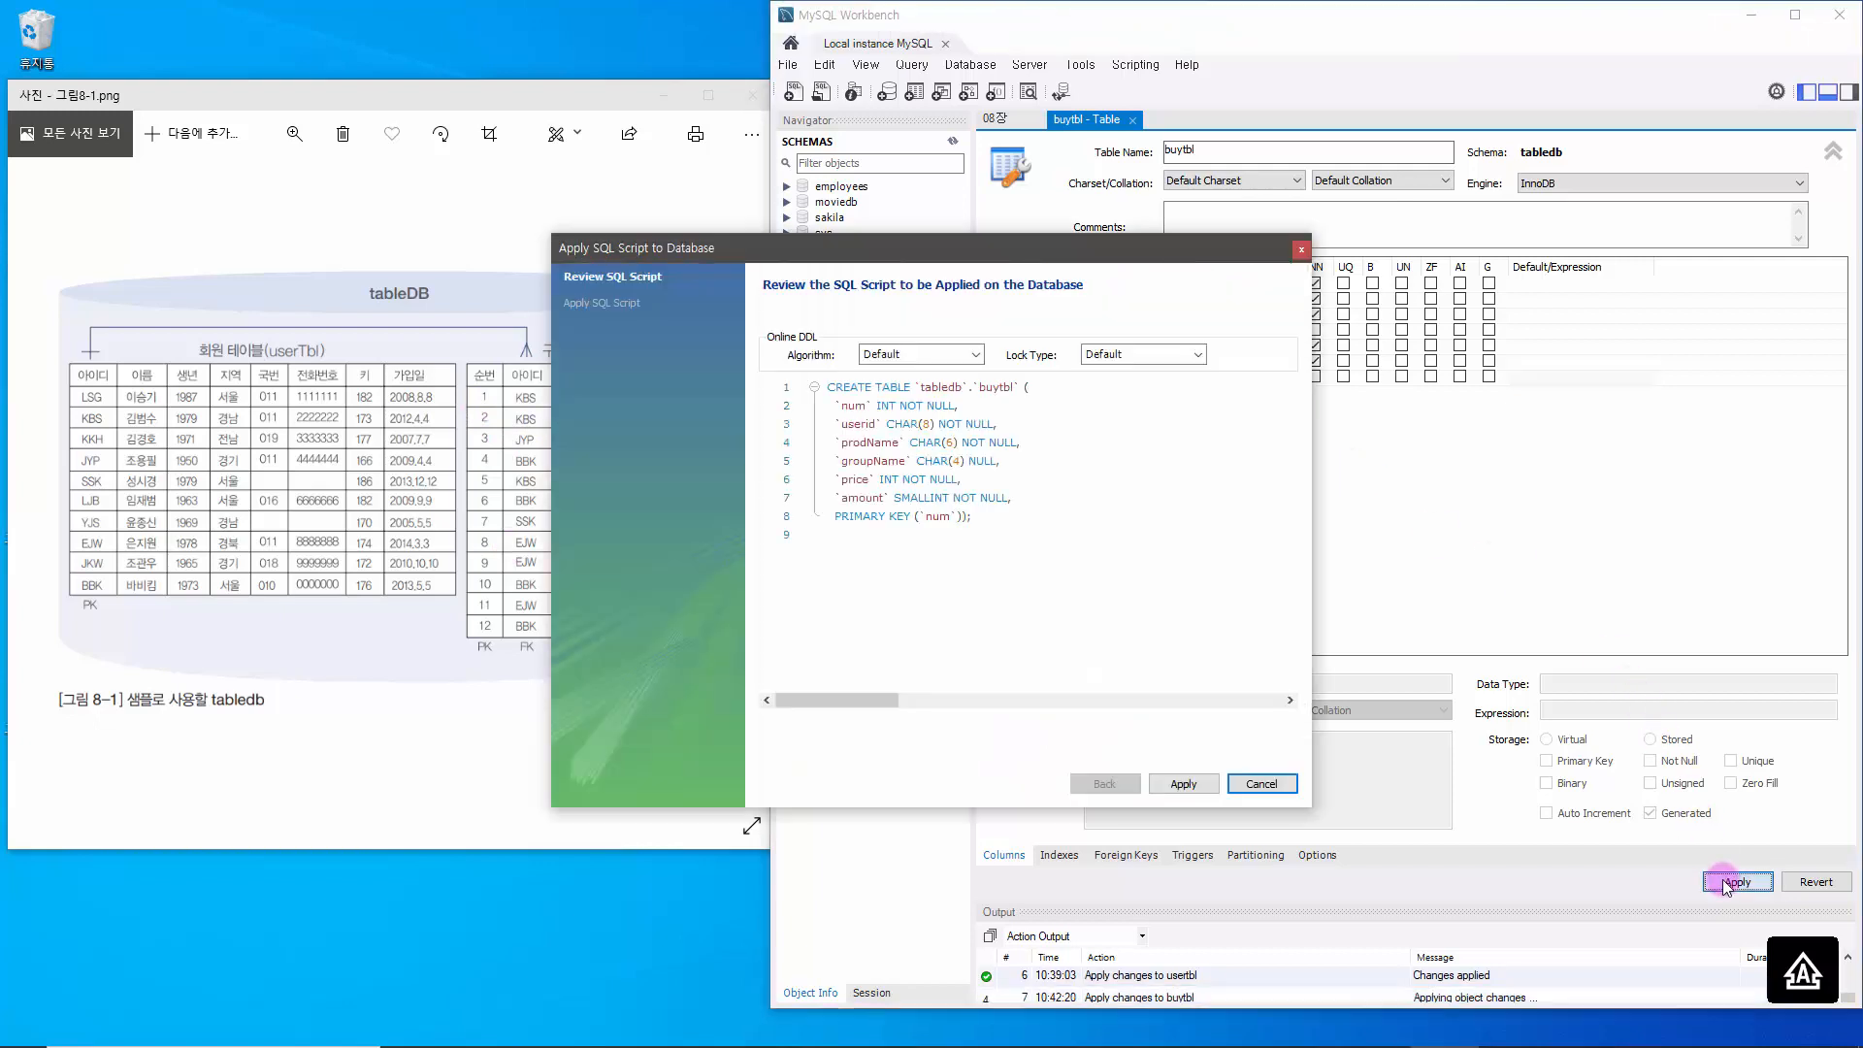
left_click_drag(1029, 286, 1420, 471)
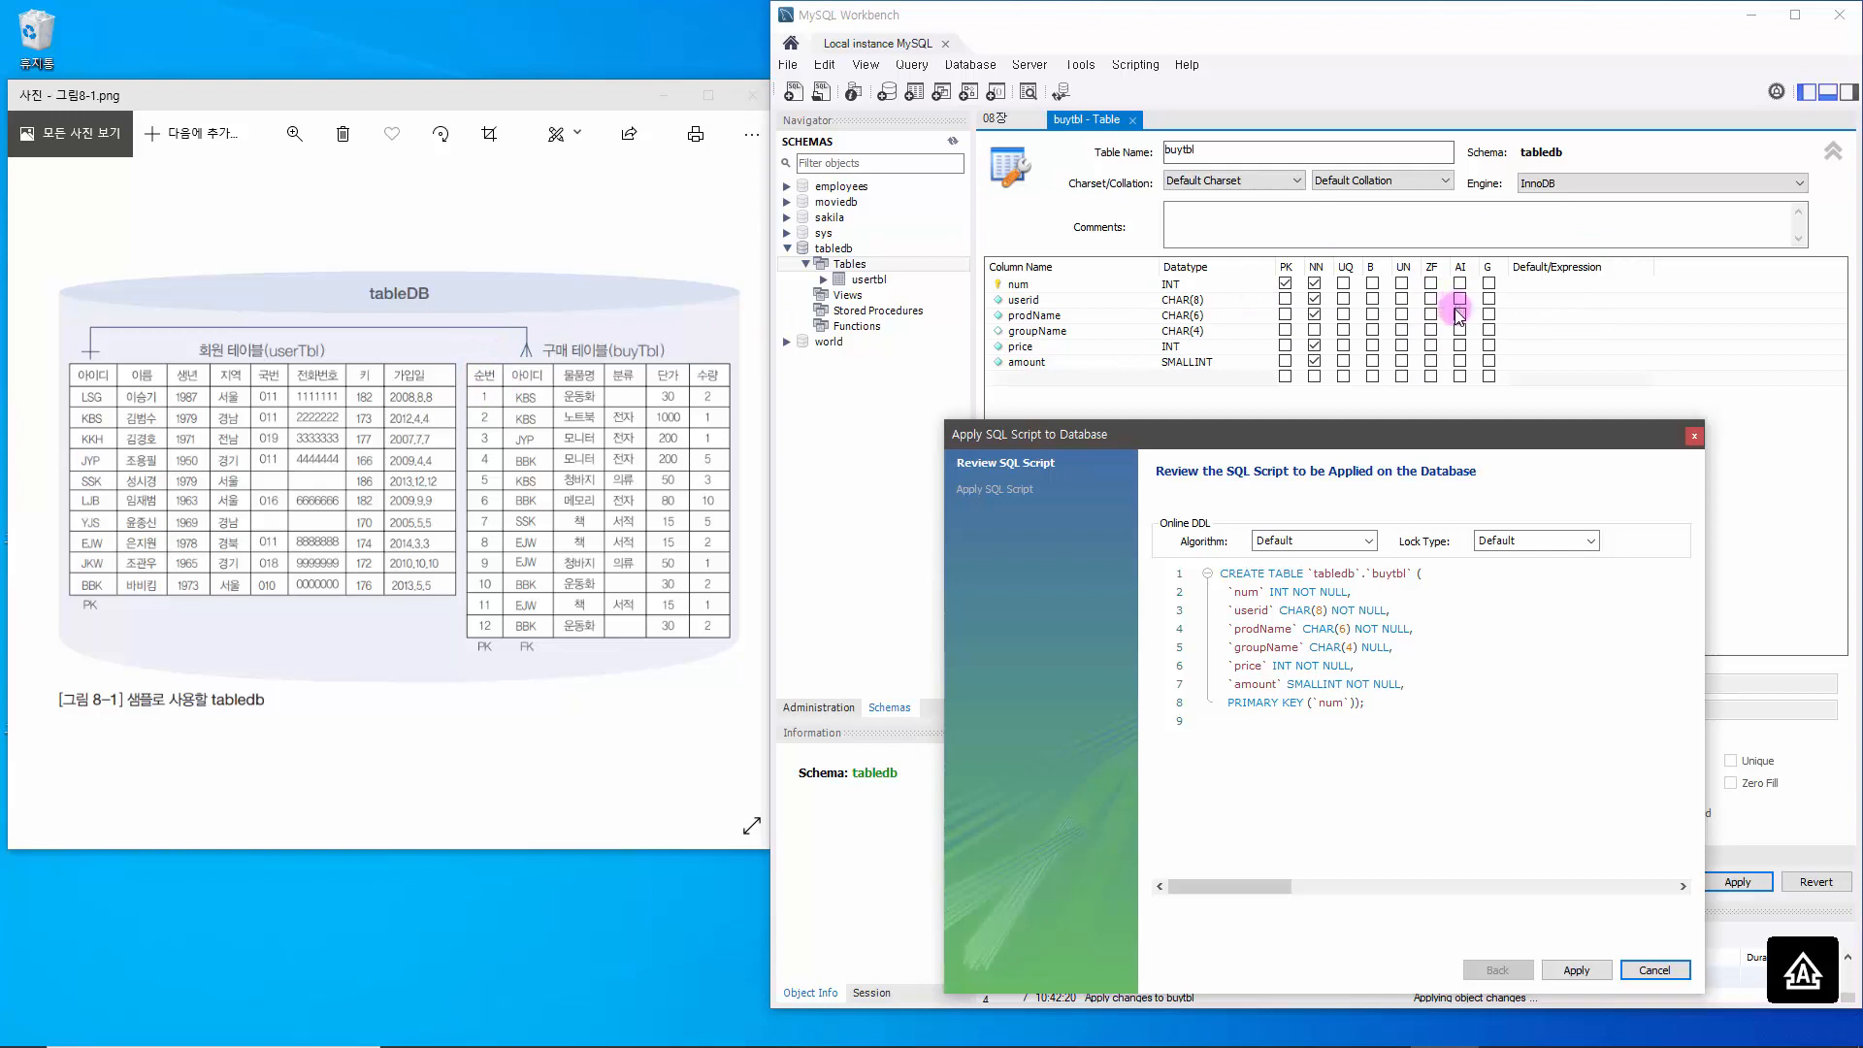
left_click(1379, 594)
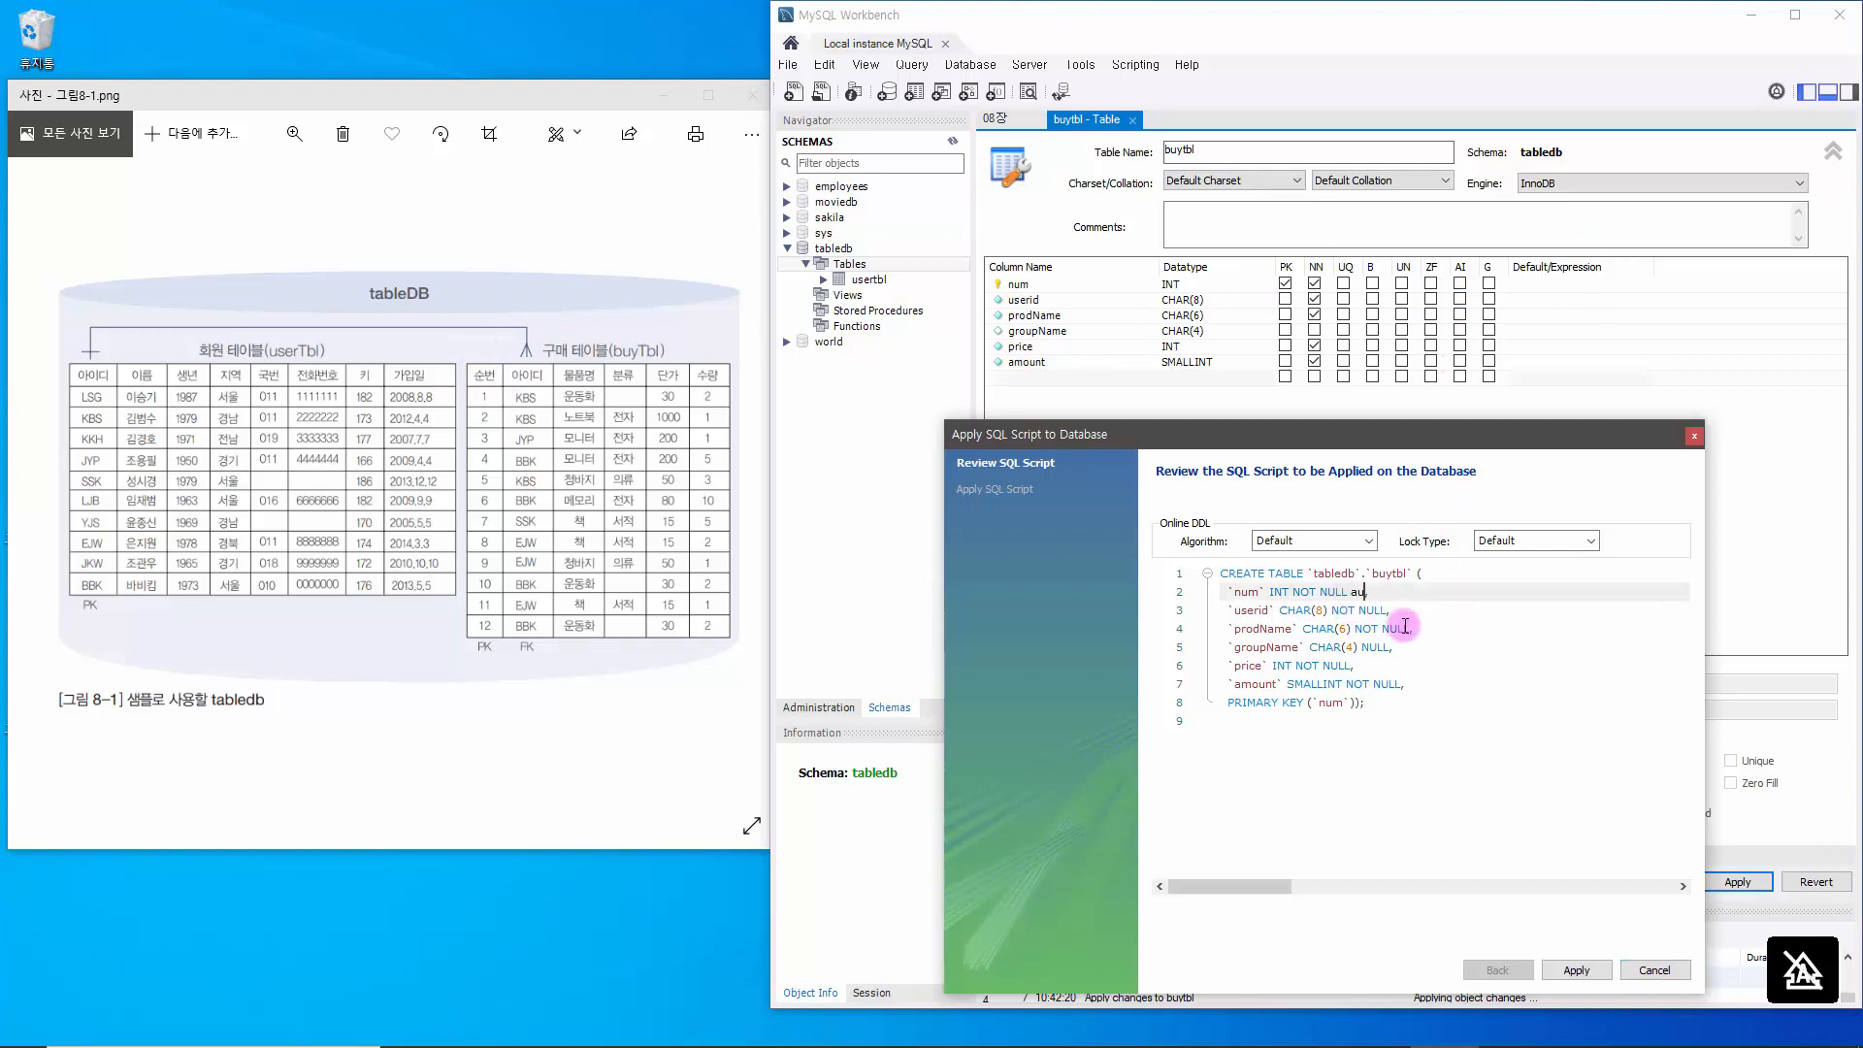
key("BackSpace")
key("BackSpace")
key("BackSpace")
type("AUTO_INCREMENT,")
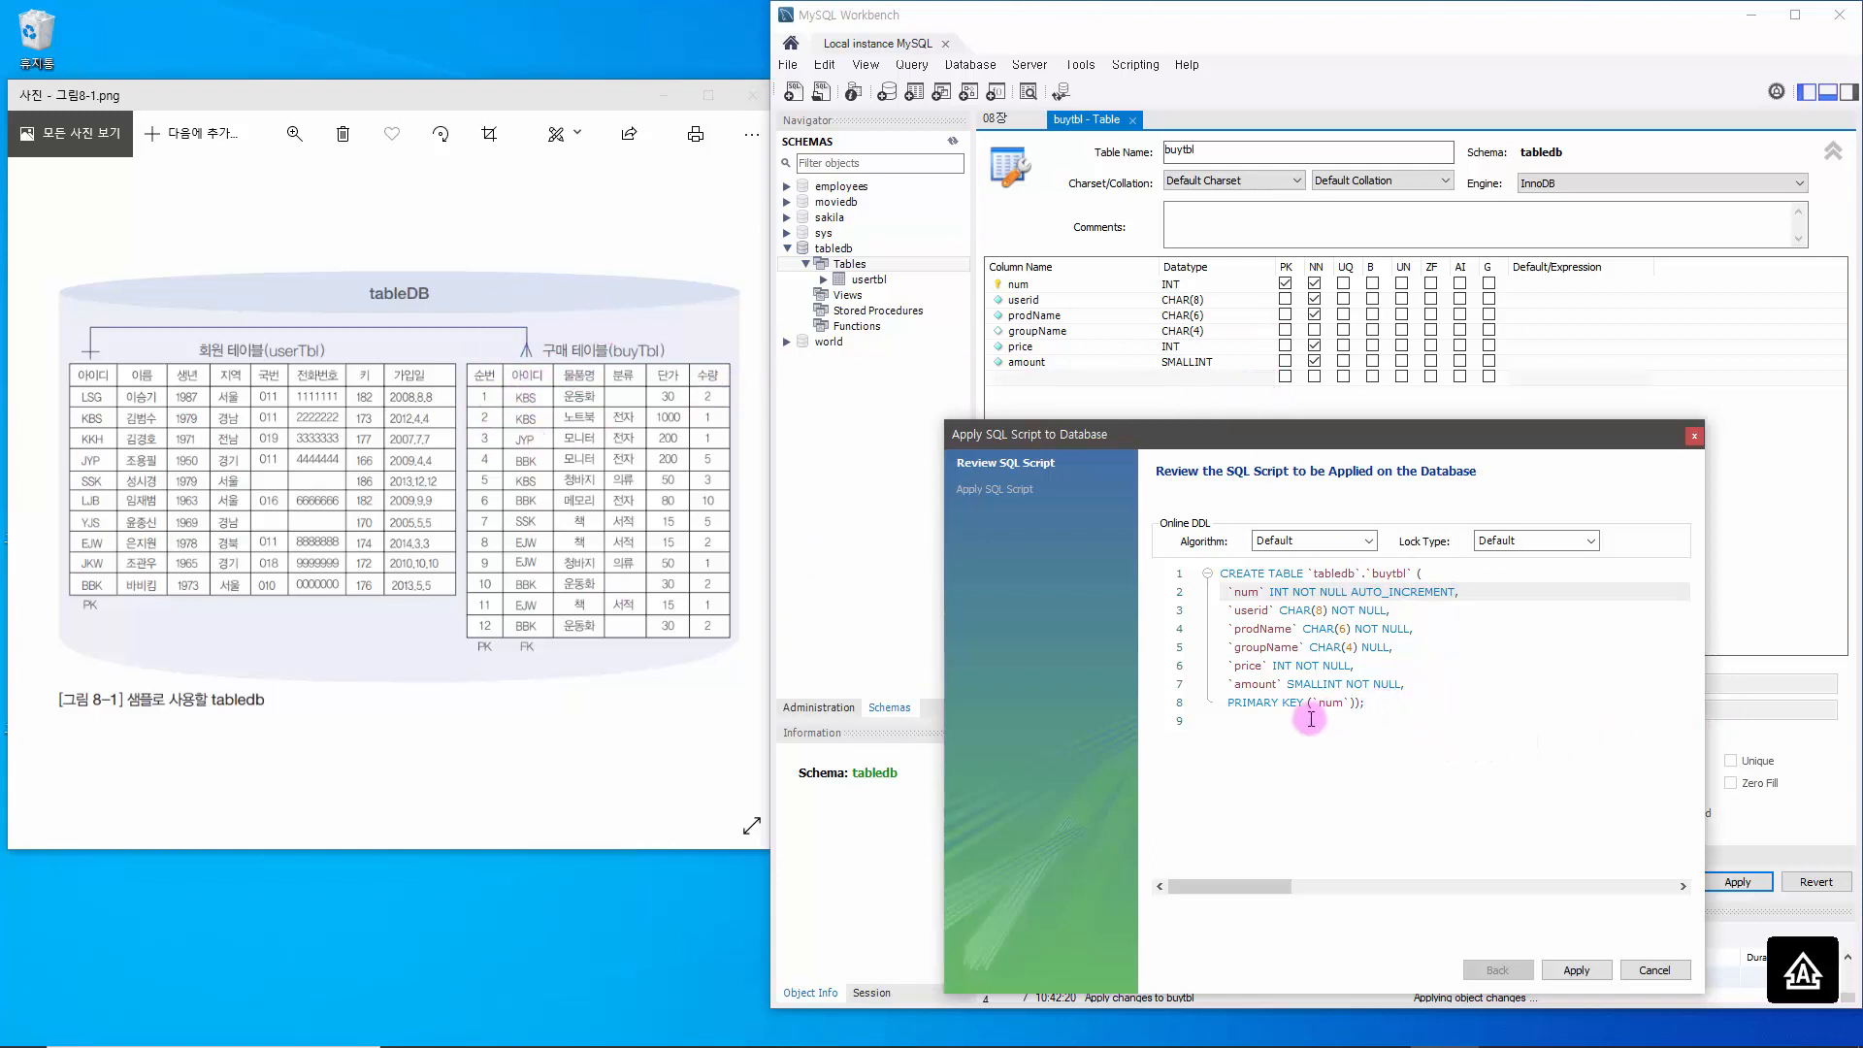
- Move the script's closing parenthesis below a new blank line and add a comma after PRIMARY KEY (`num`)
left_click(1356, 701)
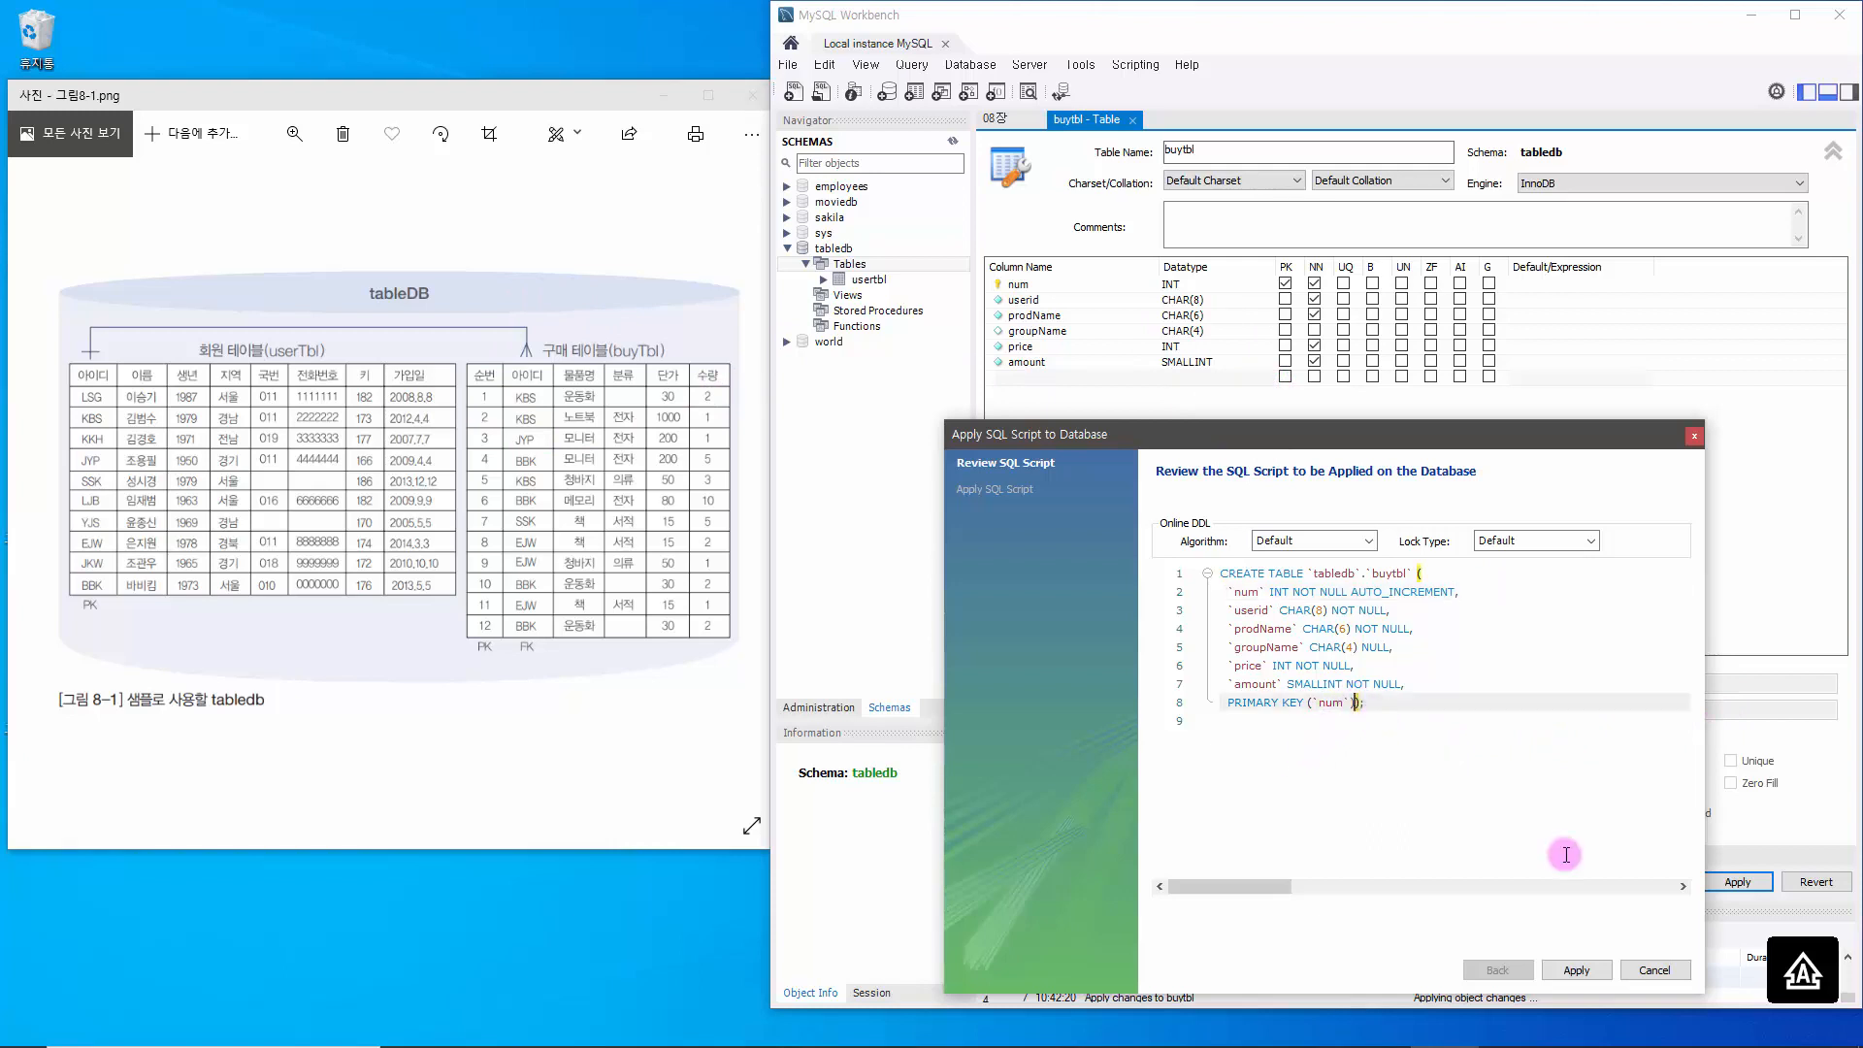
key("Return")
key("Return")
key("Up")
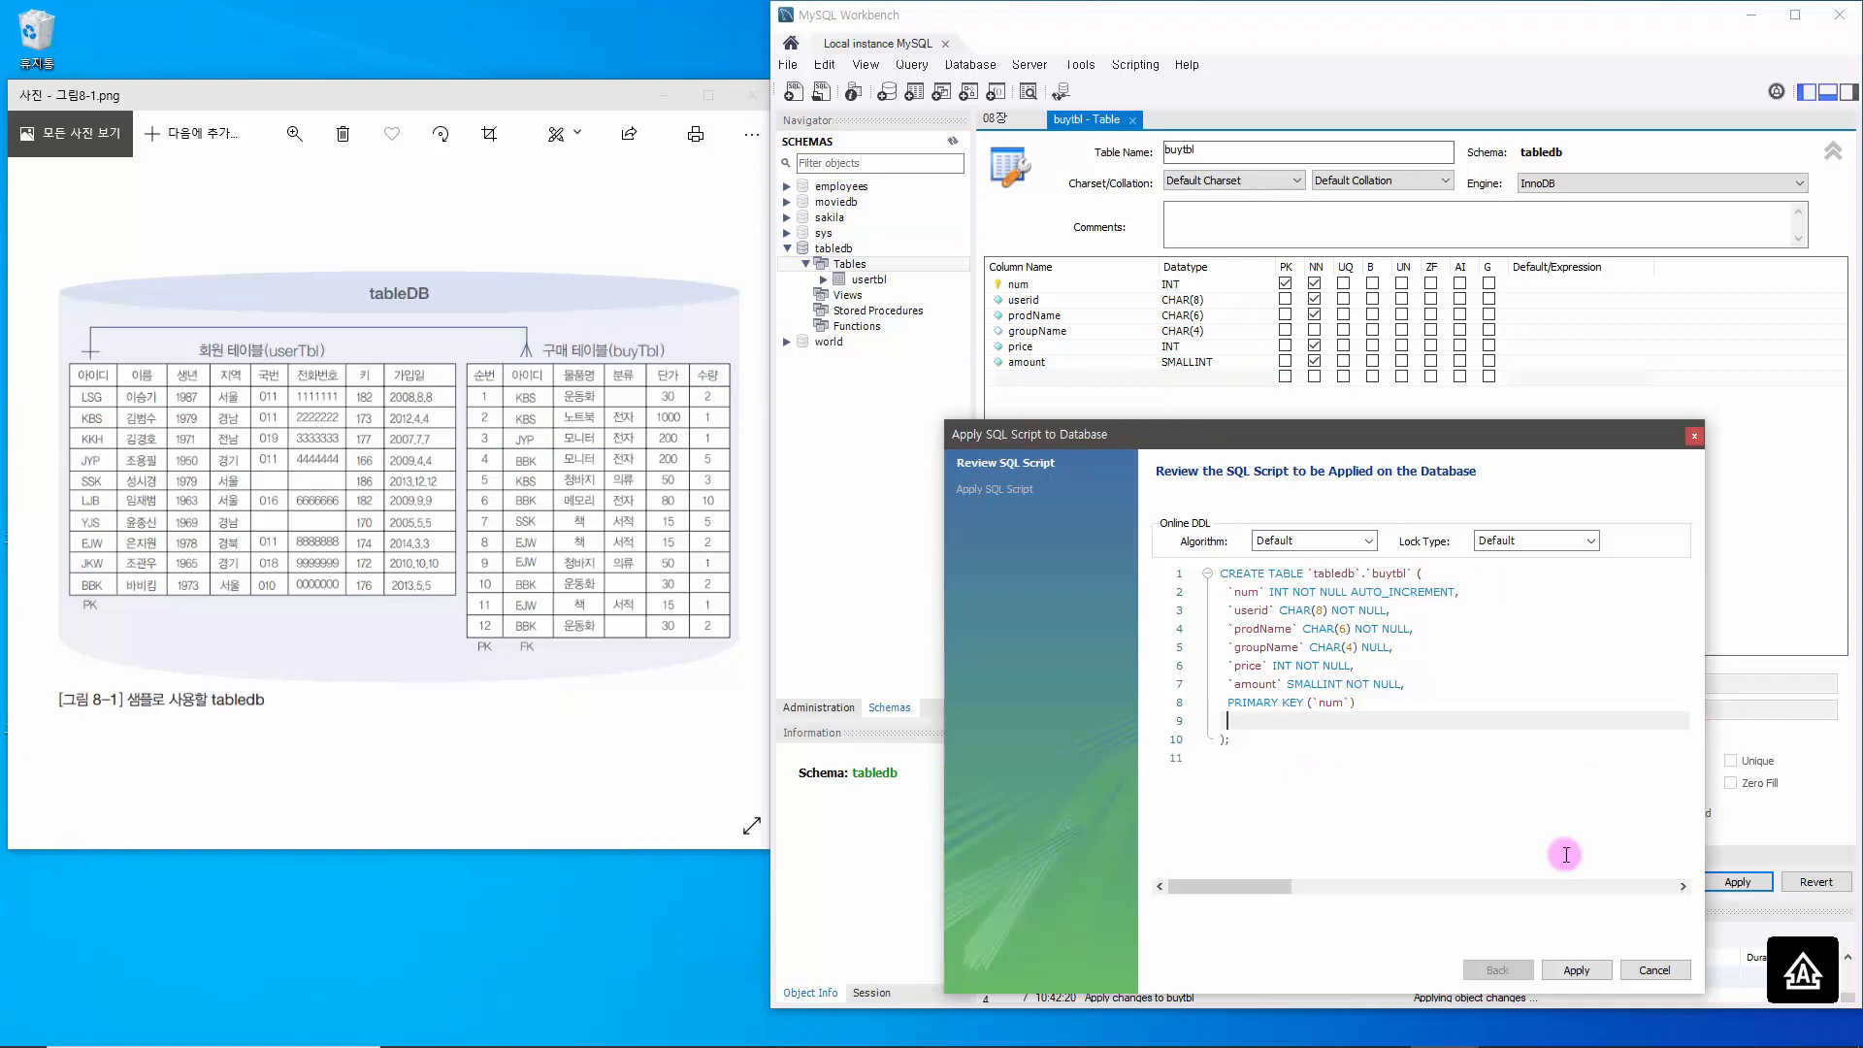
left_click(1491, 703)
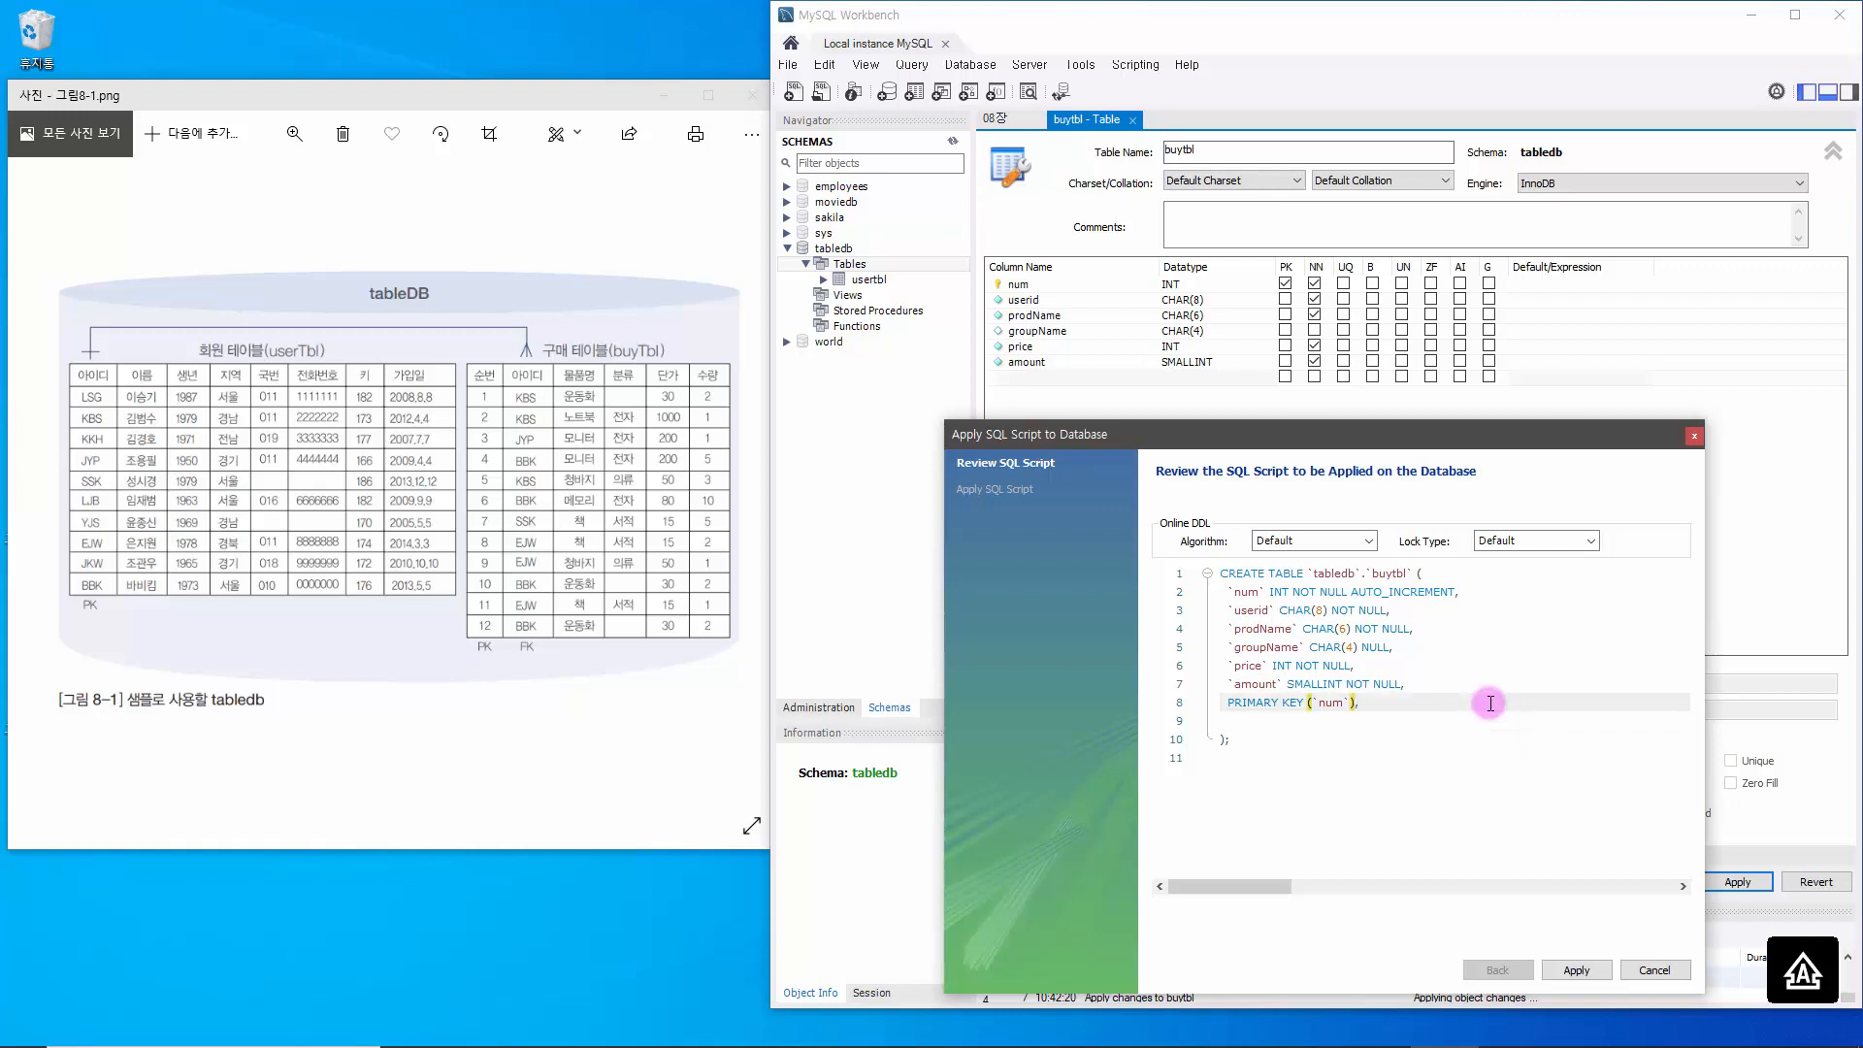
- Add the line FOREIGN KEY (userid) REFERENCES usertbl(userID) below the primary key in the buytbl script
key("Return")
type("fo")
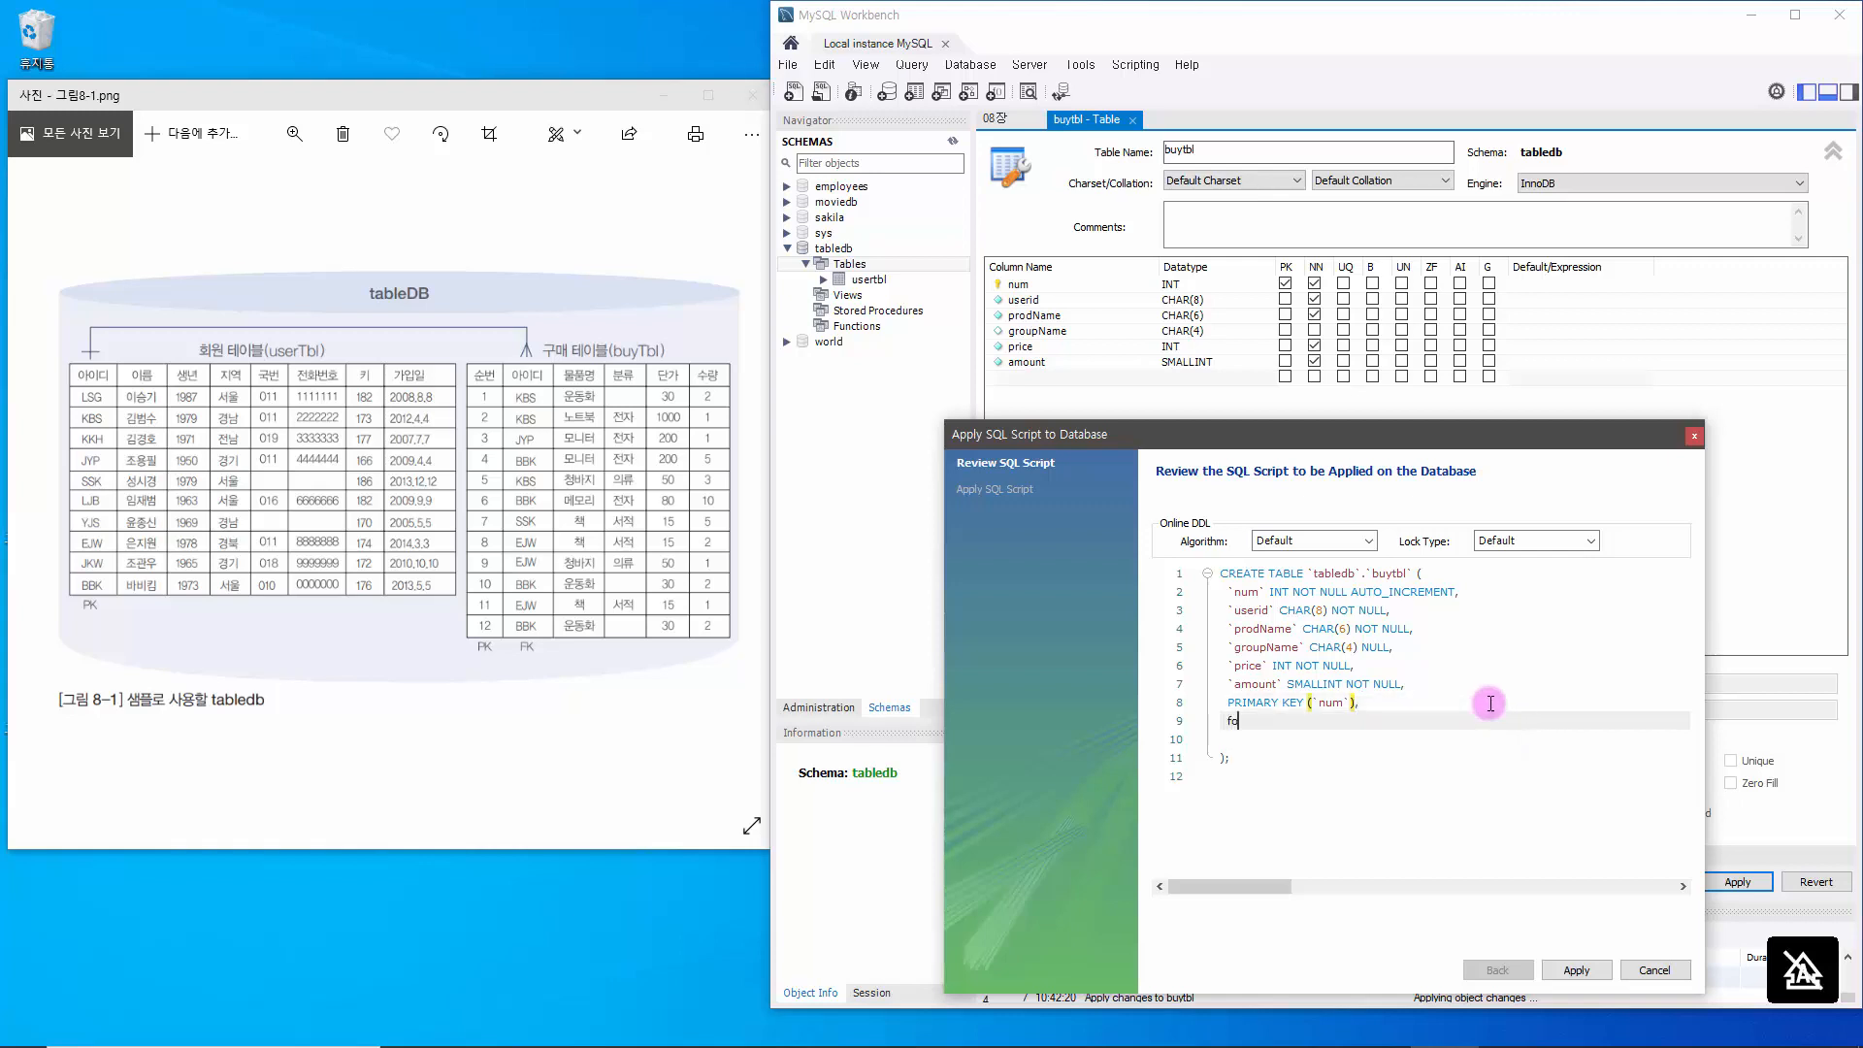
type("reign KEY (userid)")
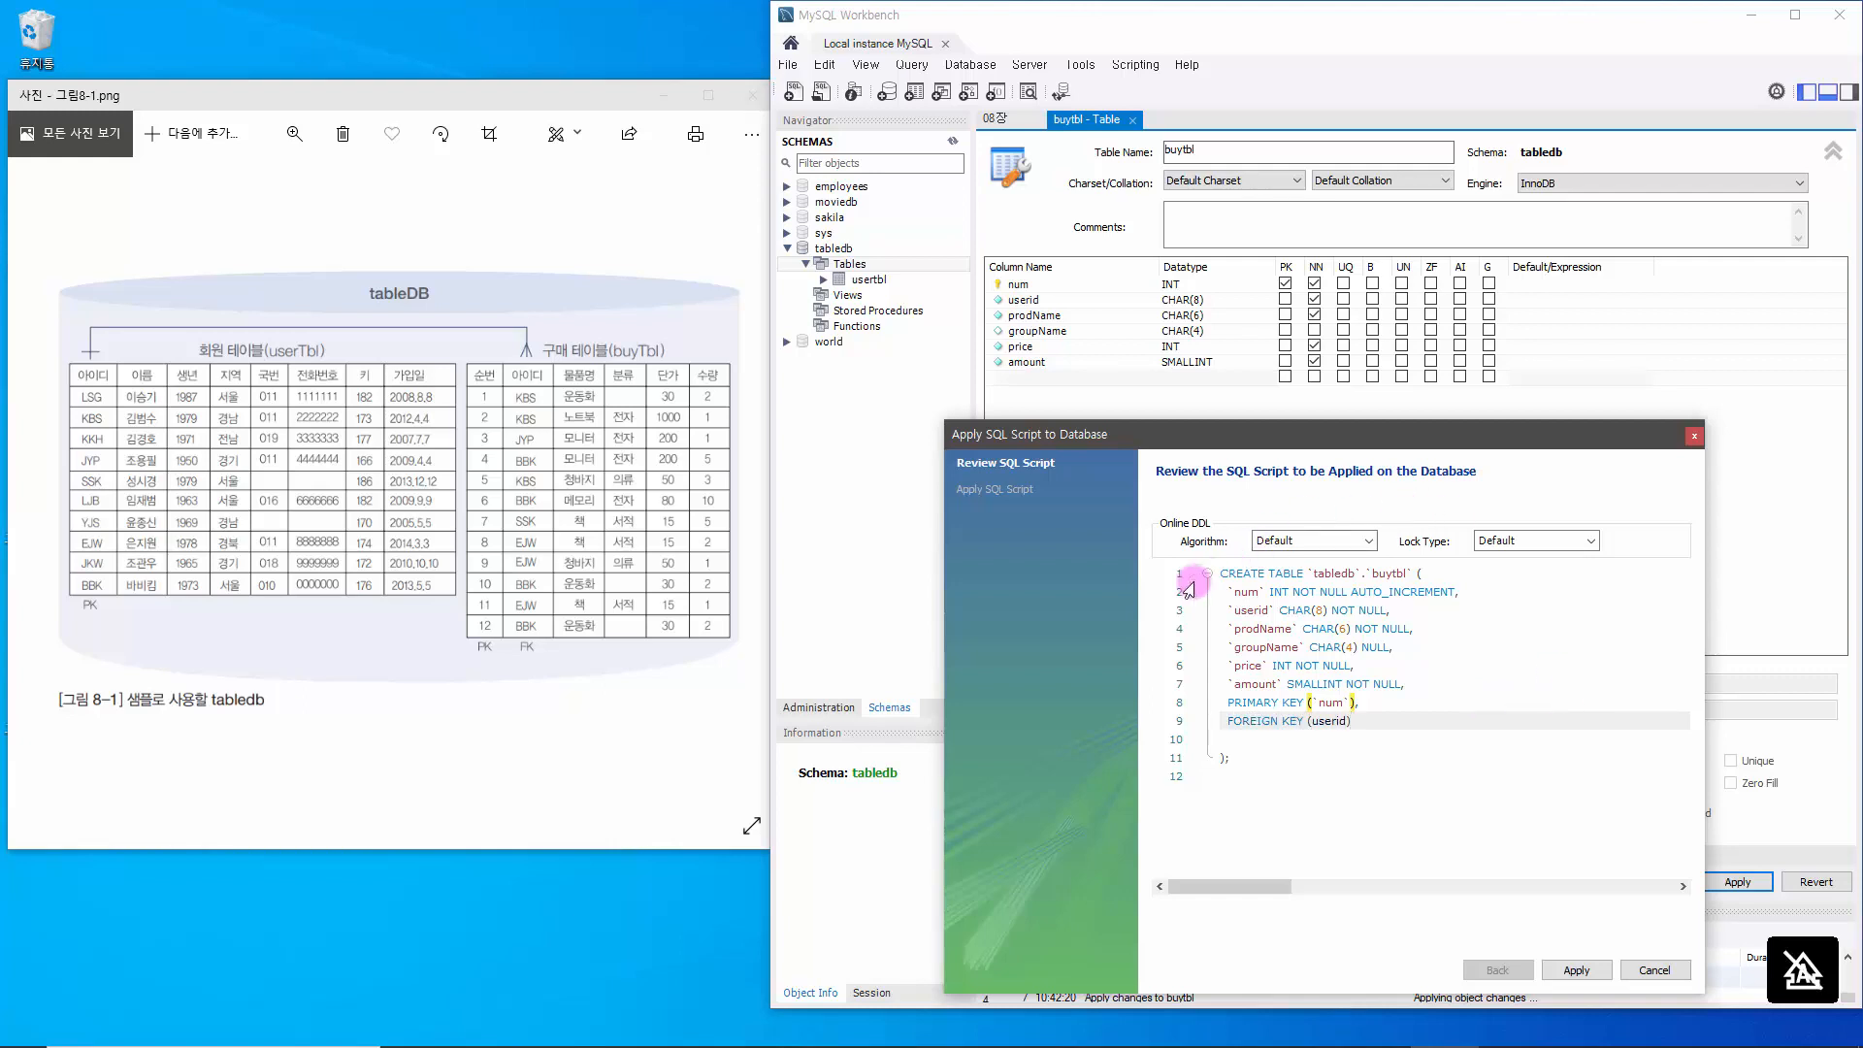
double_click(1246, 612)
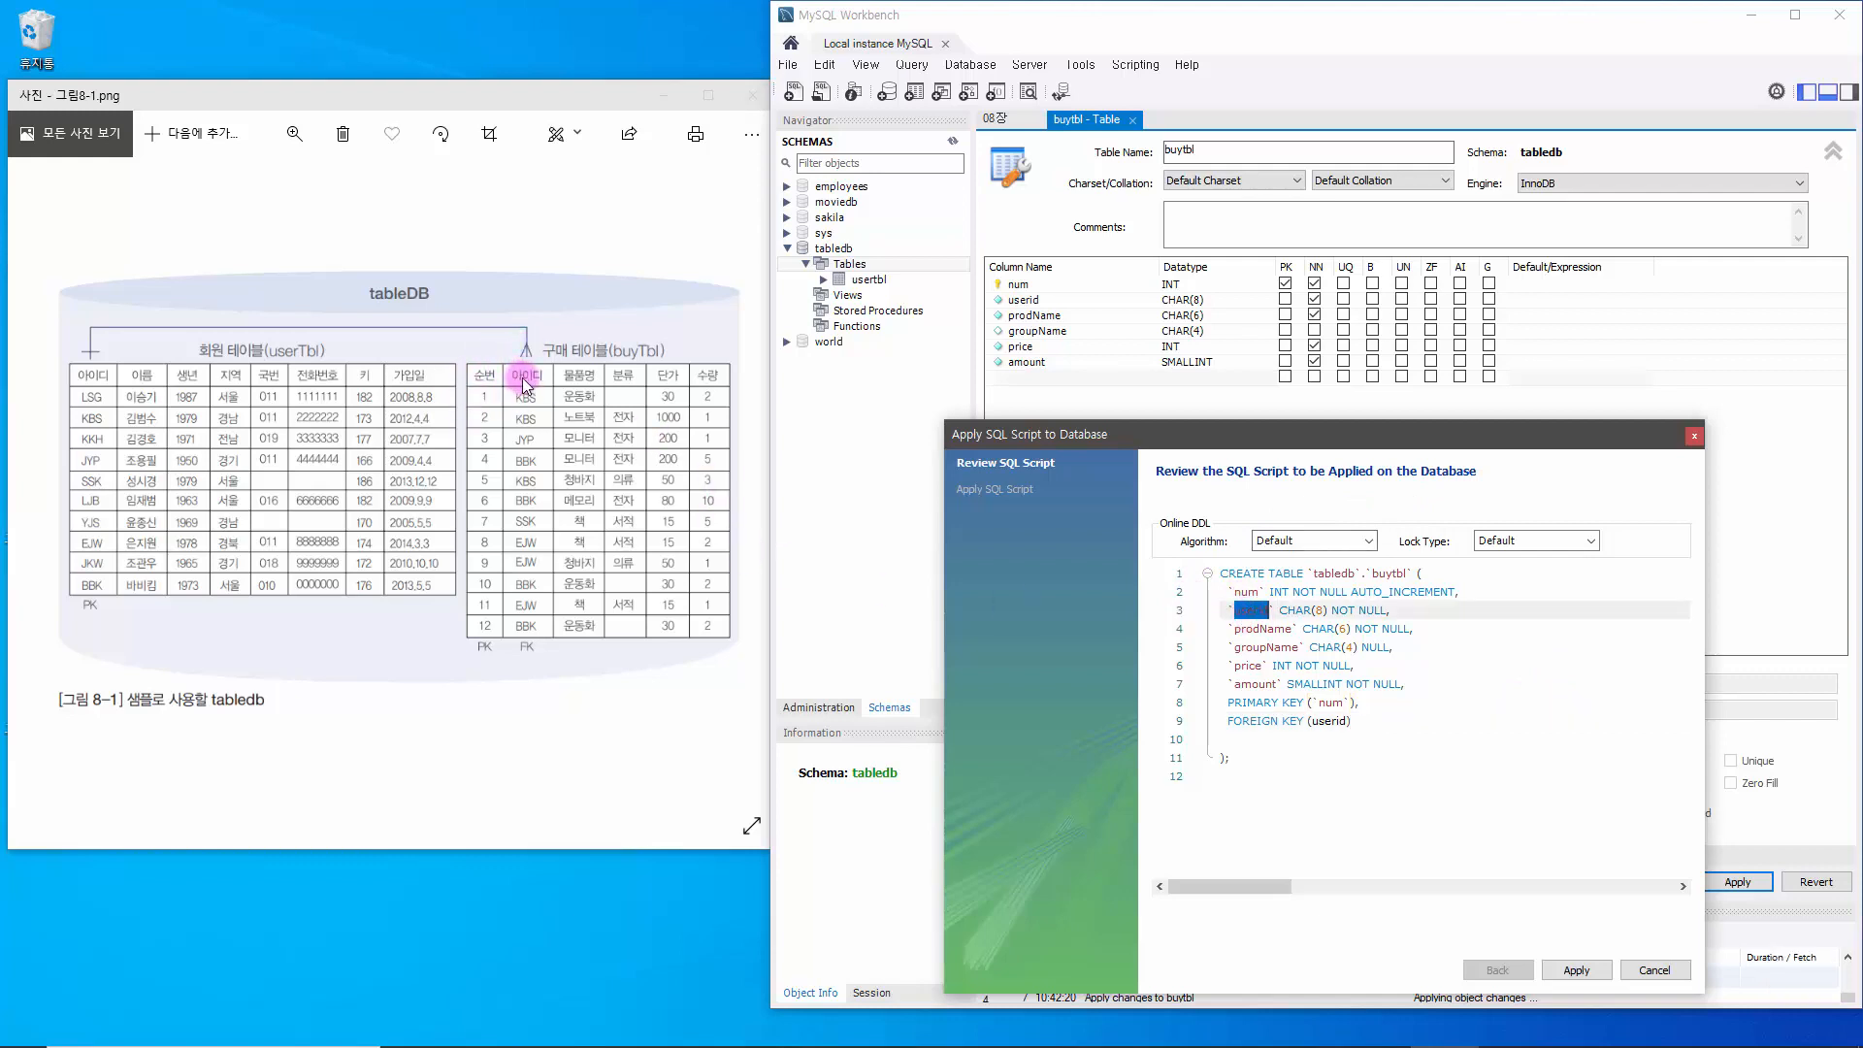
left_click(1451, 722)
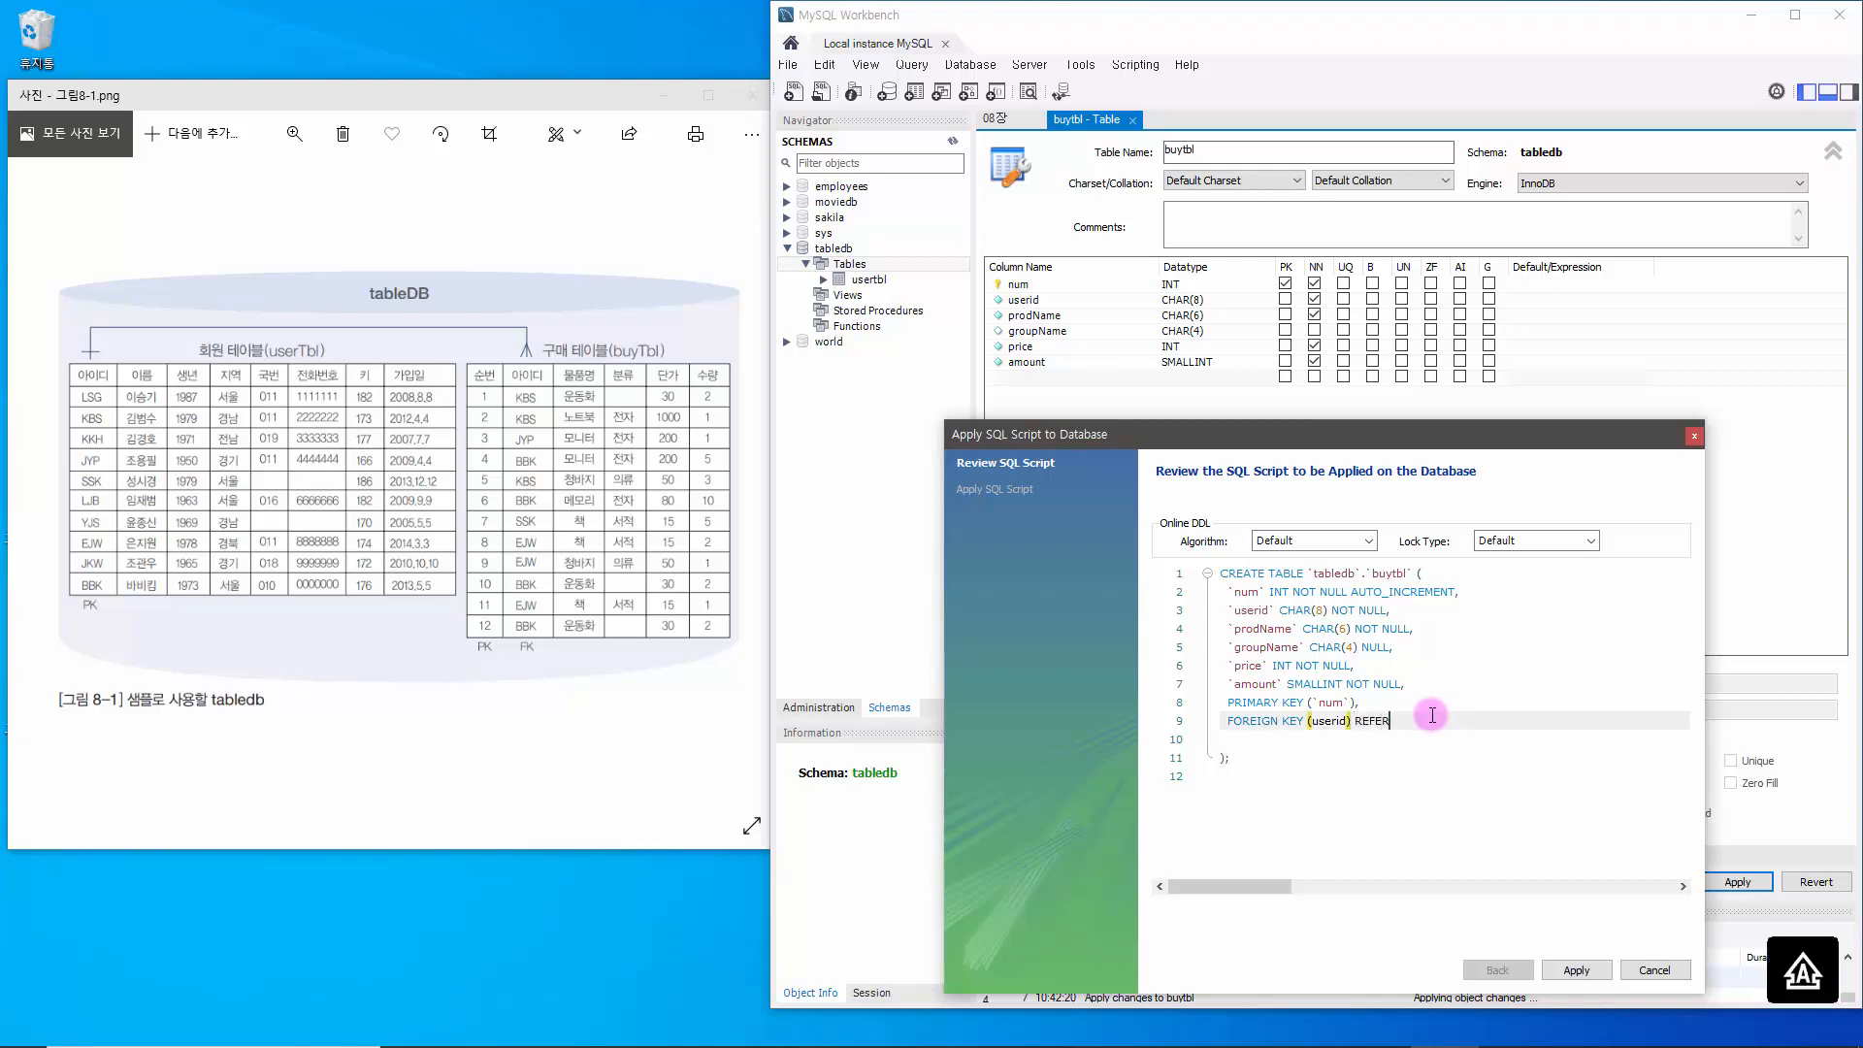
type("REFERENCES ")
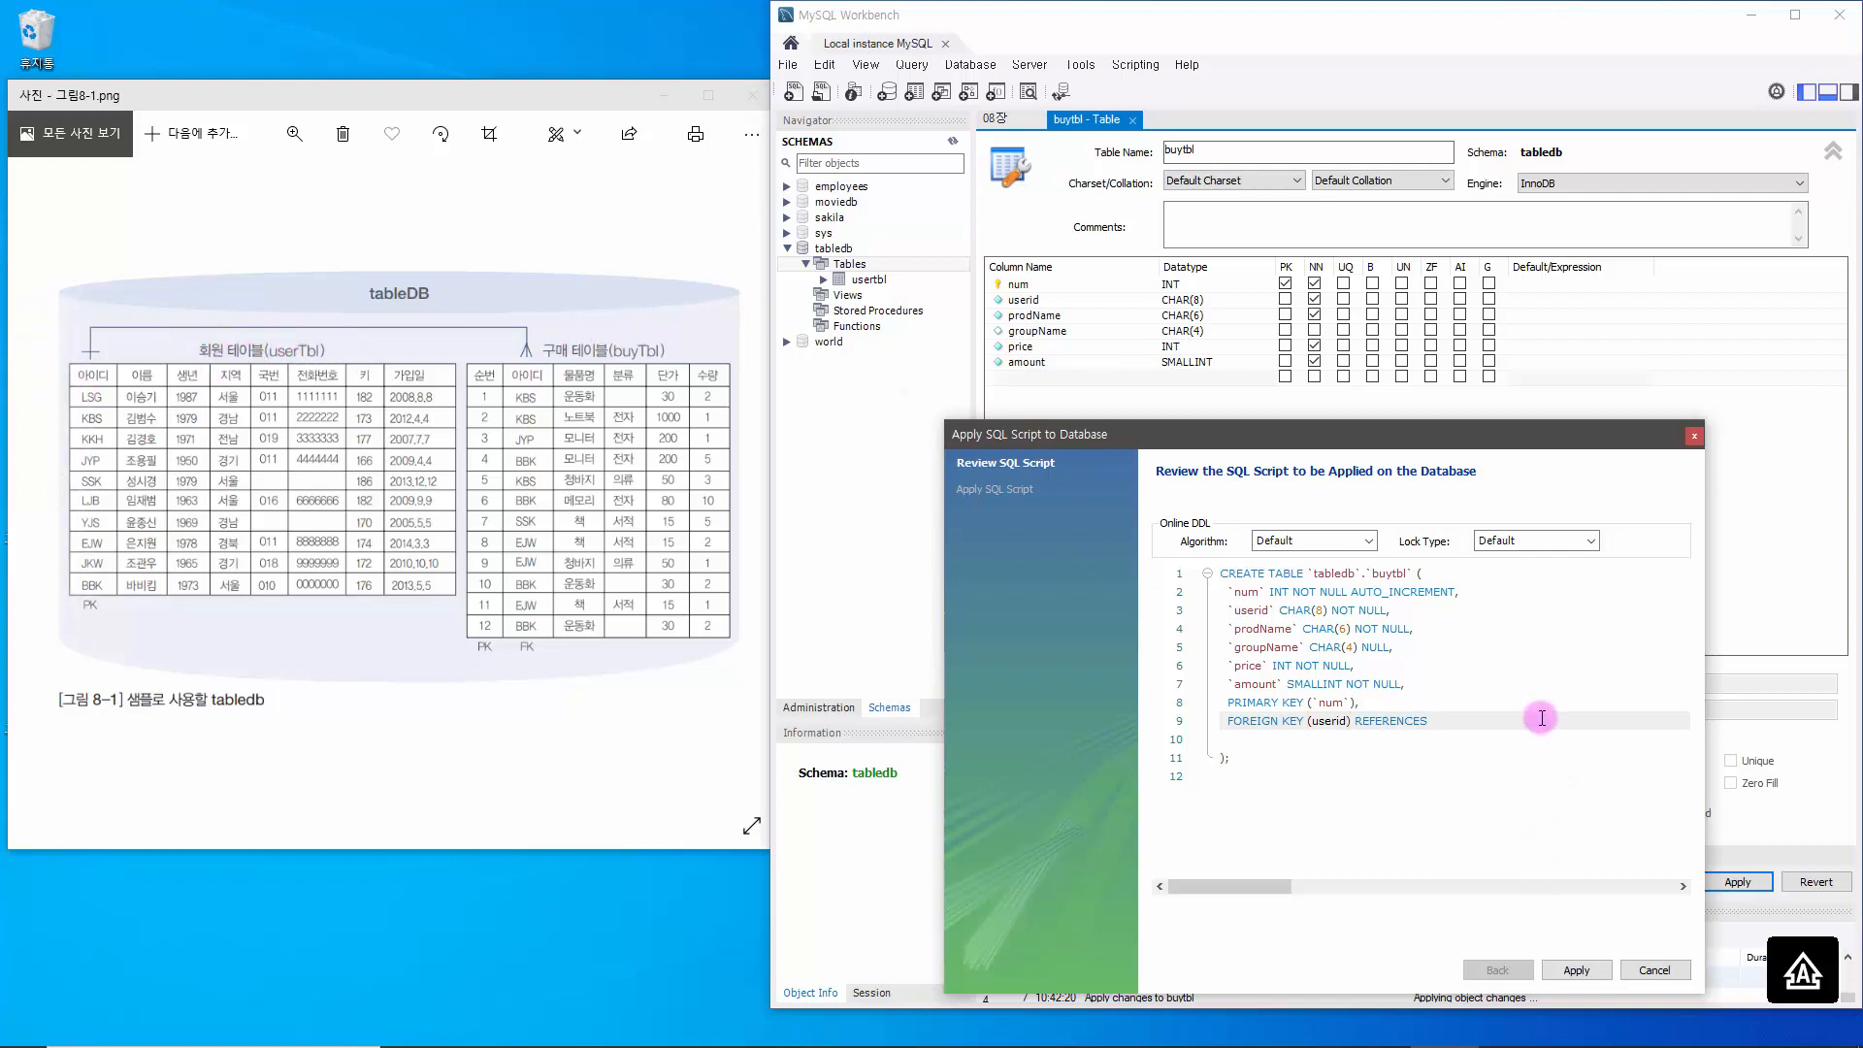
type("USERtbl(userID")
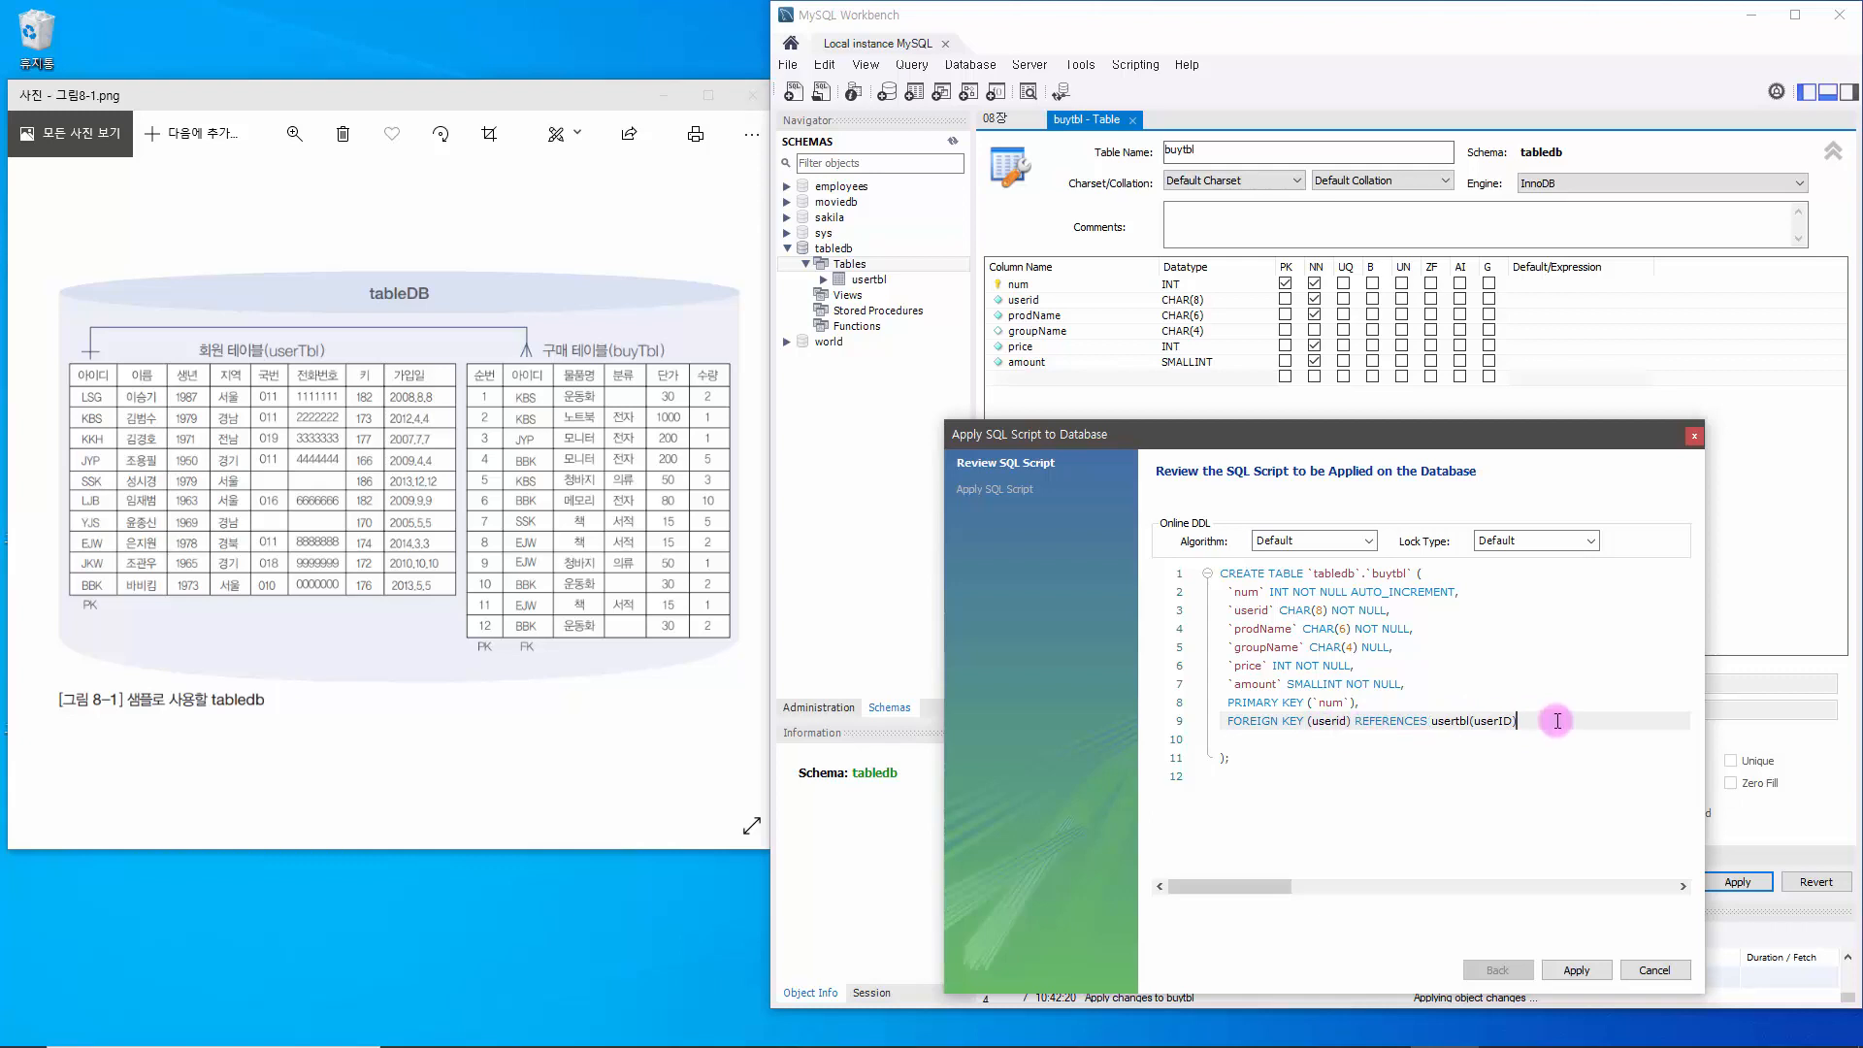
type(")")
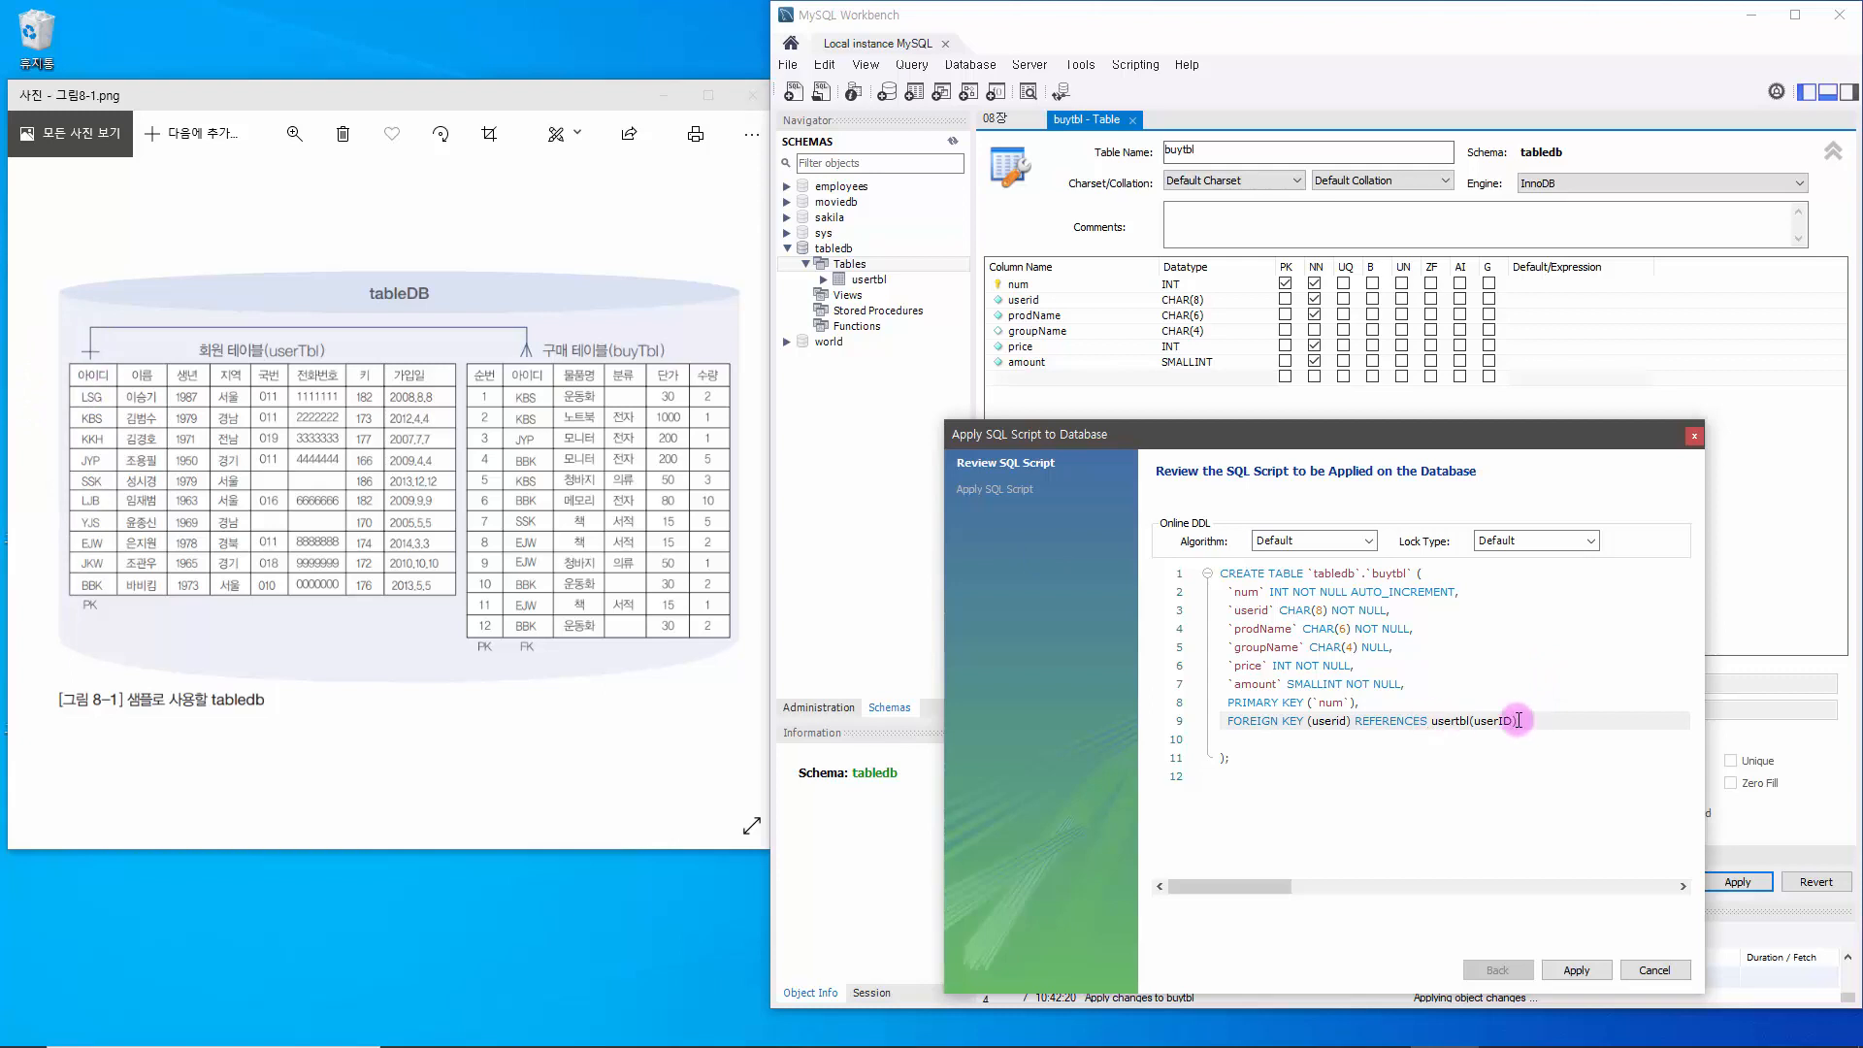
type(")")
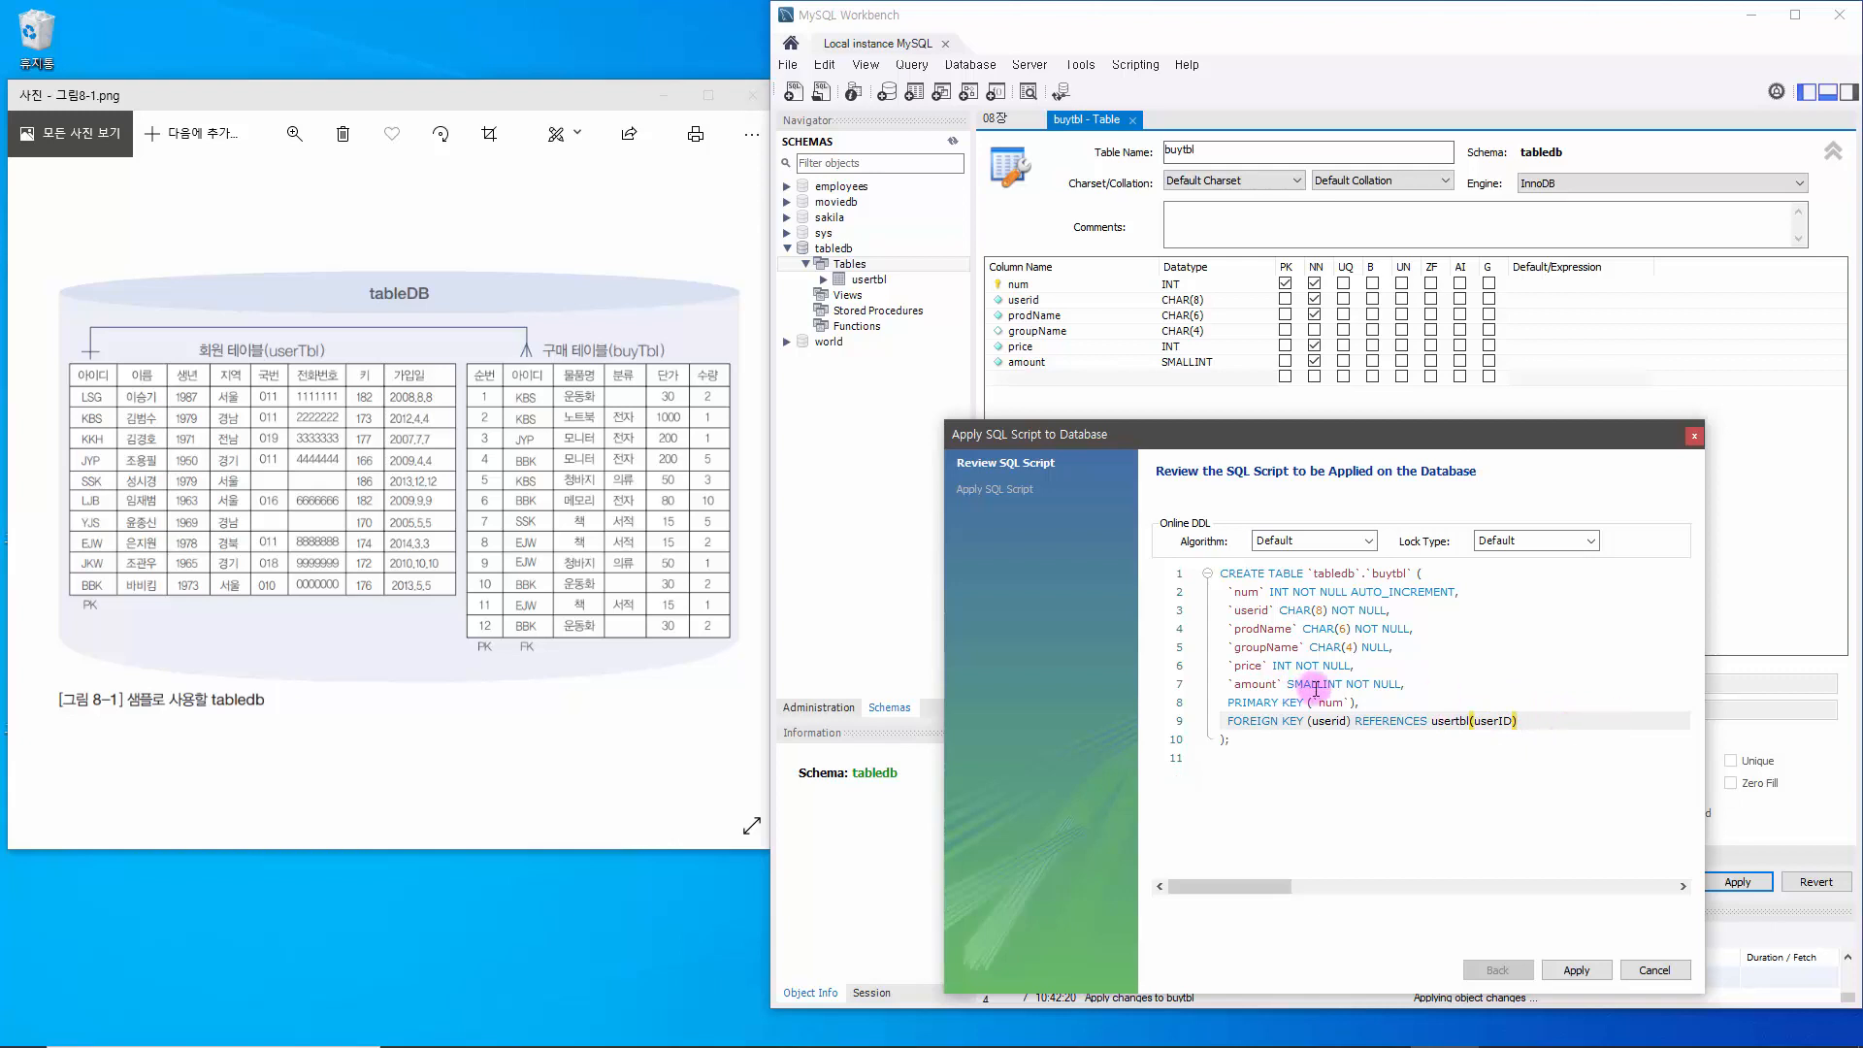
- Apply the reviewed buytbl script with its foreign key to the database and close the buytbl table editor
left_click(1376, 703)
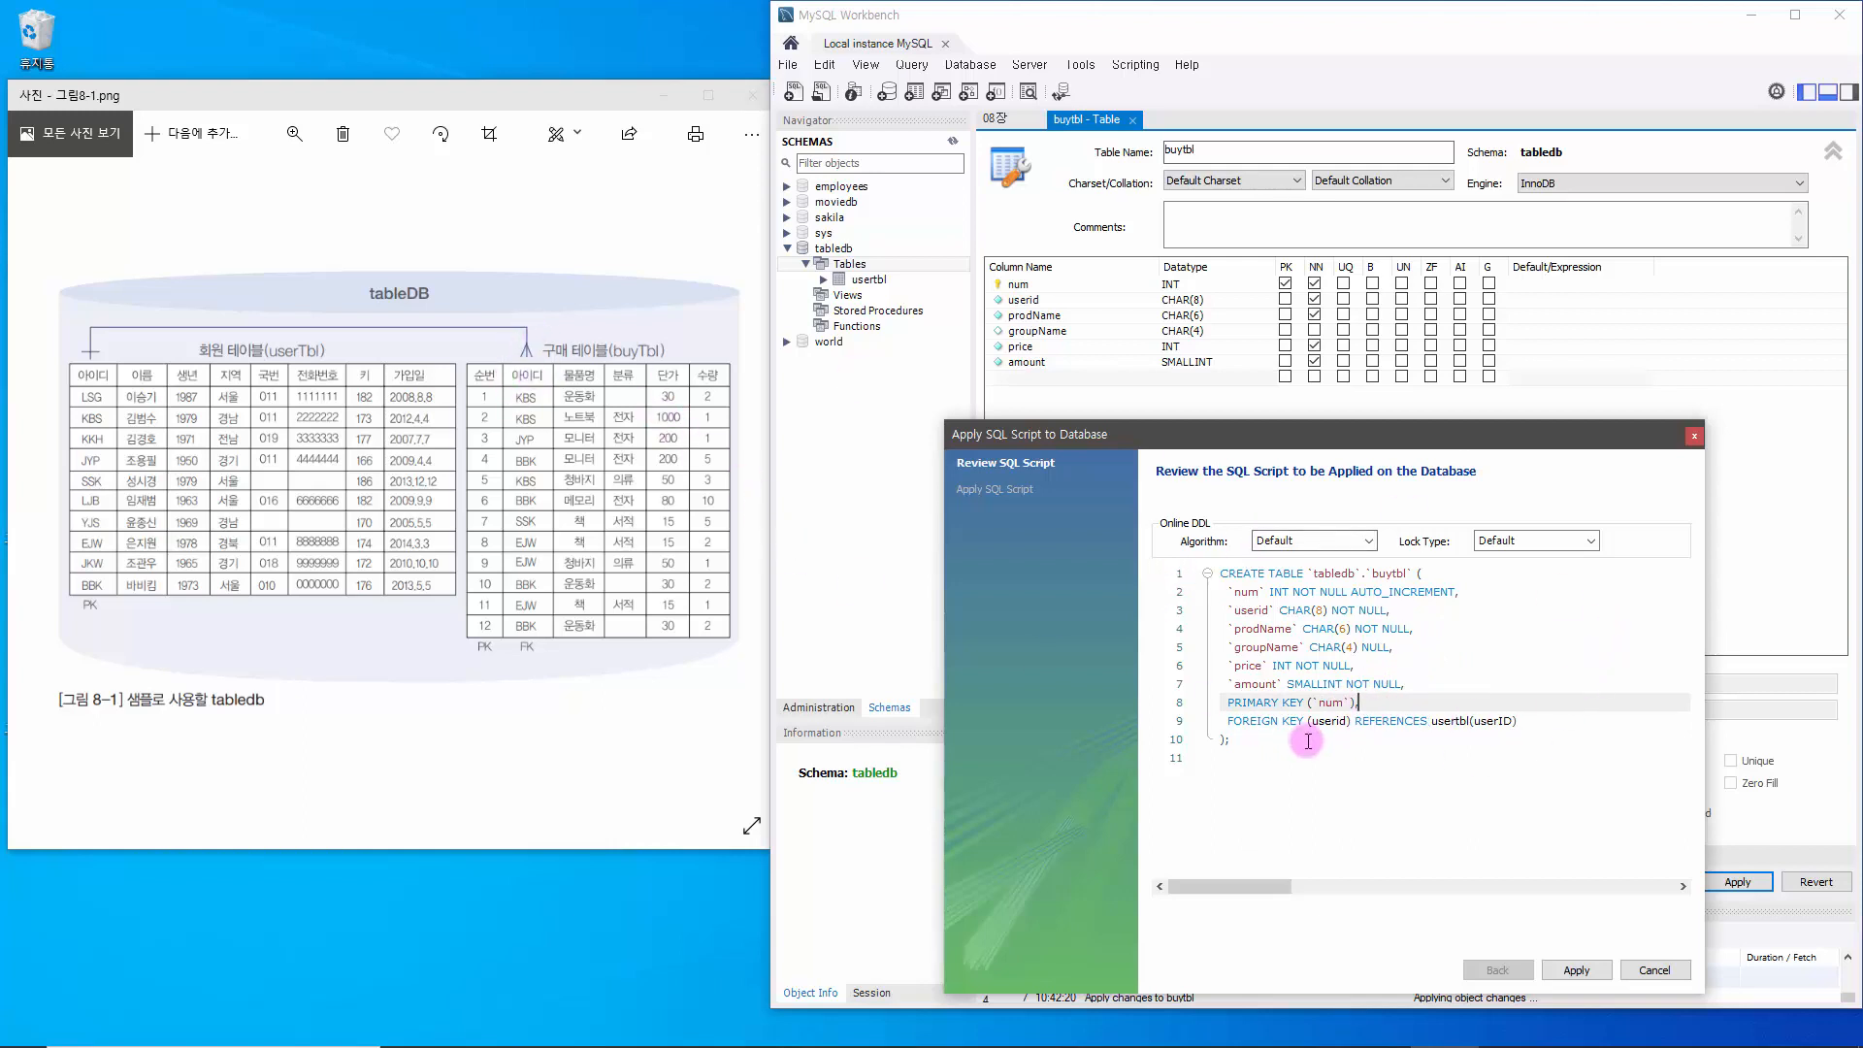
left_click(1578, 972)
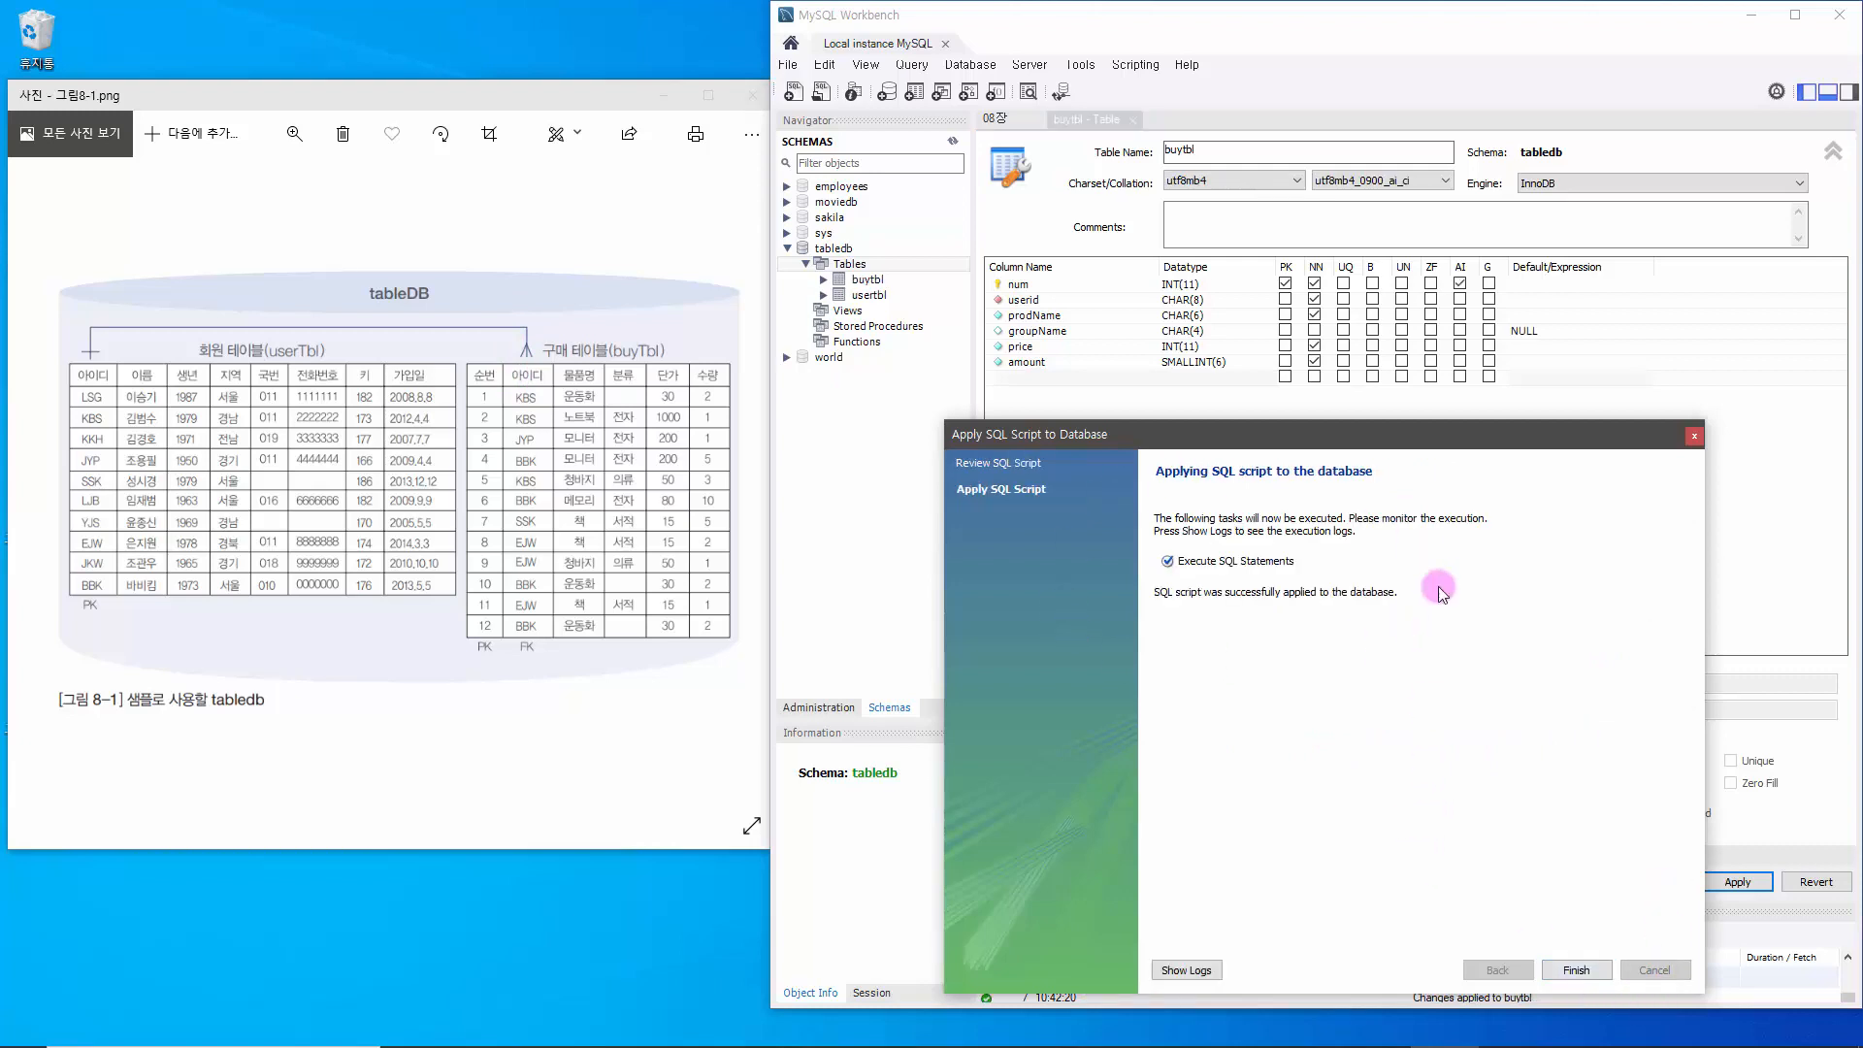
left_click(1582, 972)
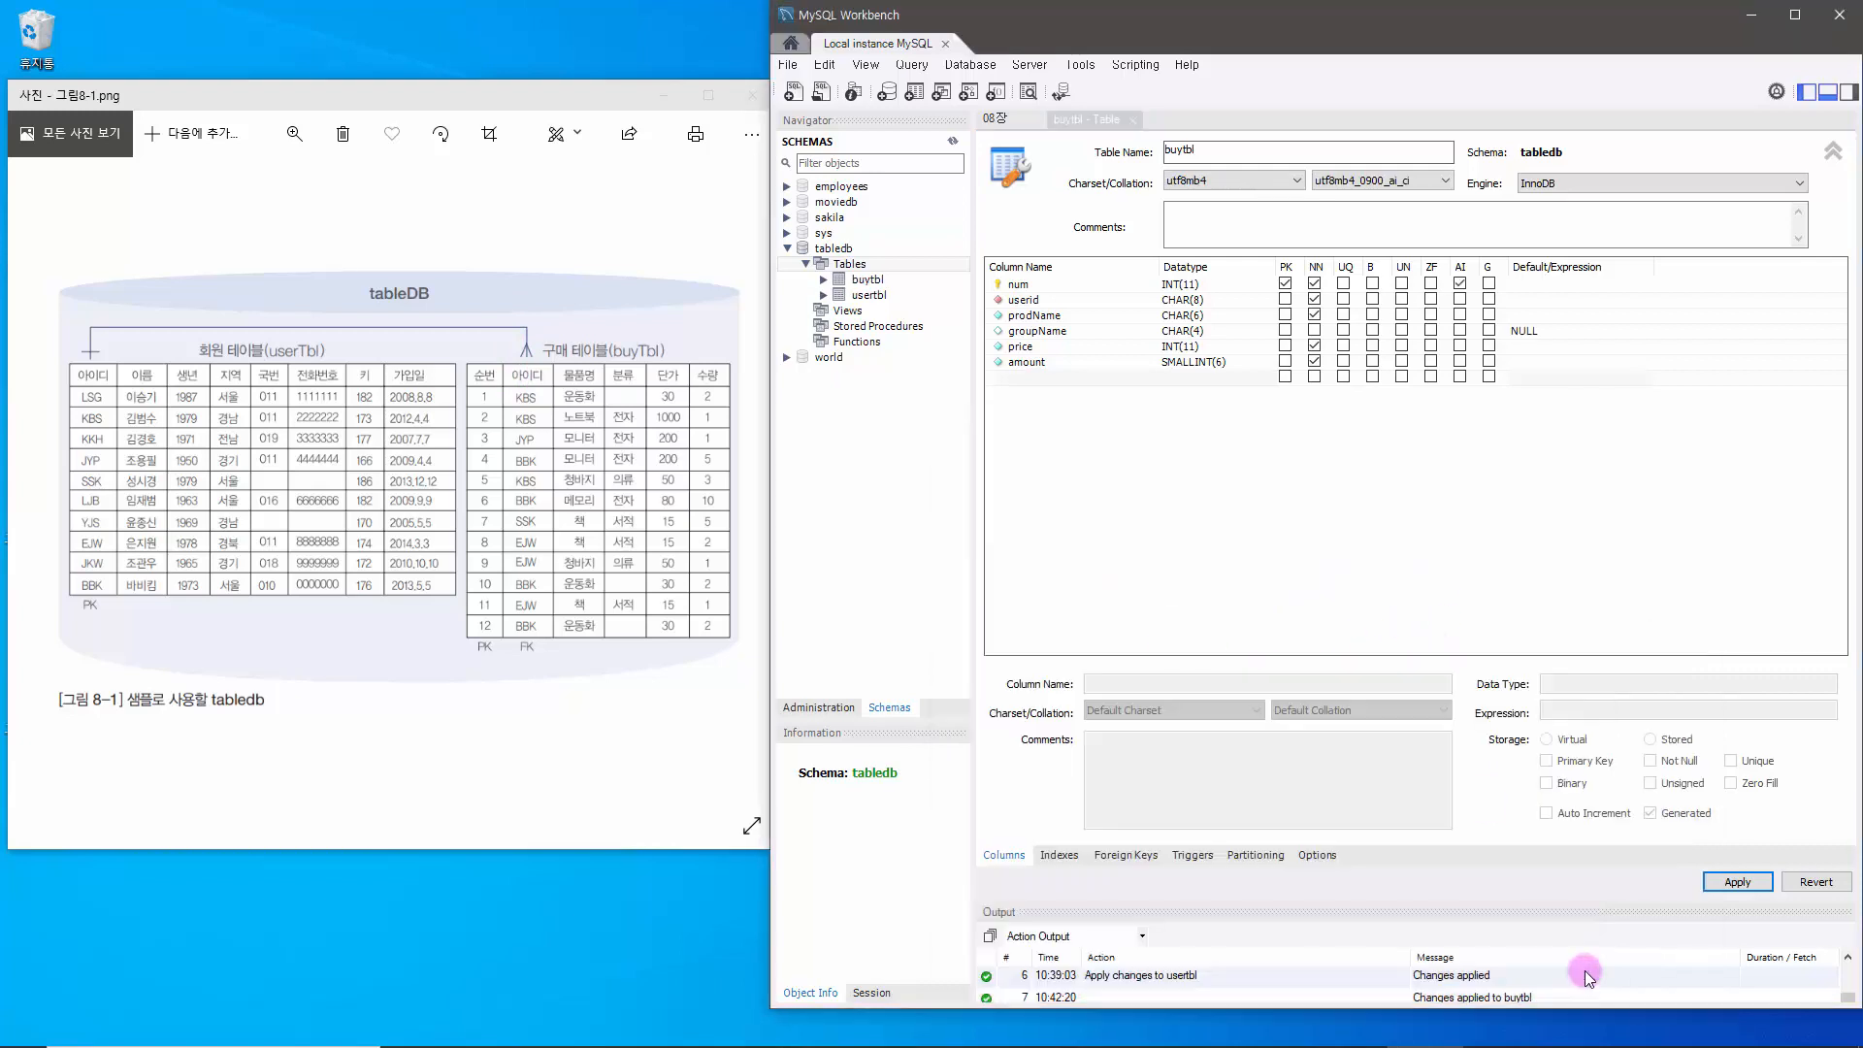
left_click(1132, 122)
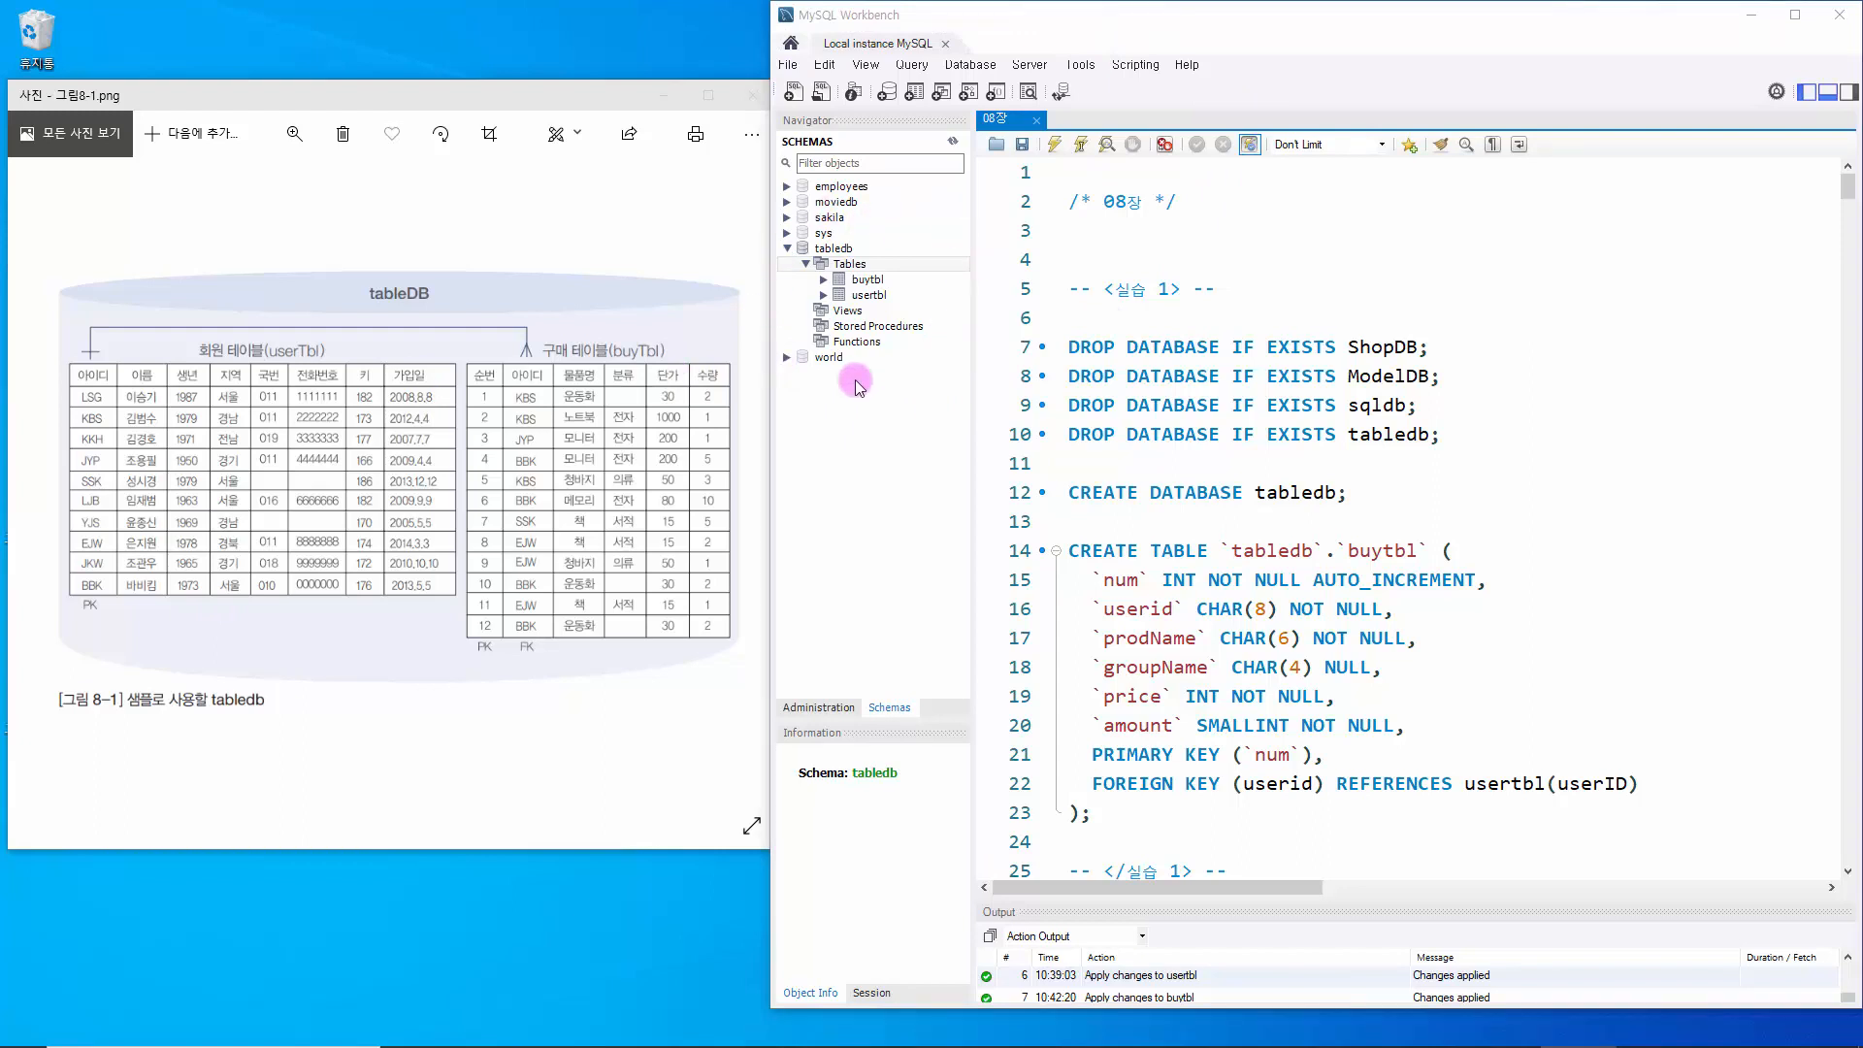
- Examine the foreign keys of buytbl and usertbl in the tabledb schema, including the definition of buytbl_ibfk_1
left_click(823, 281)
left_click(823, 281)
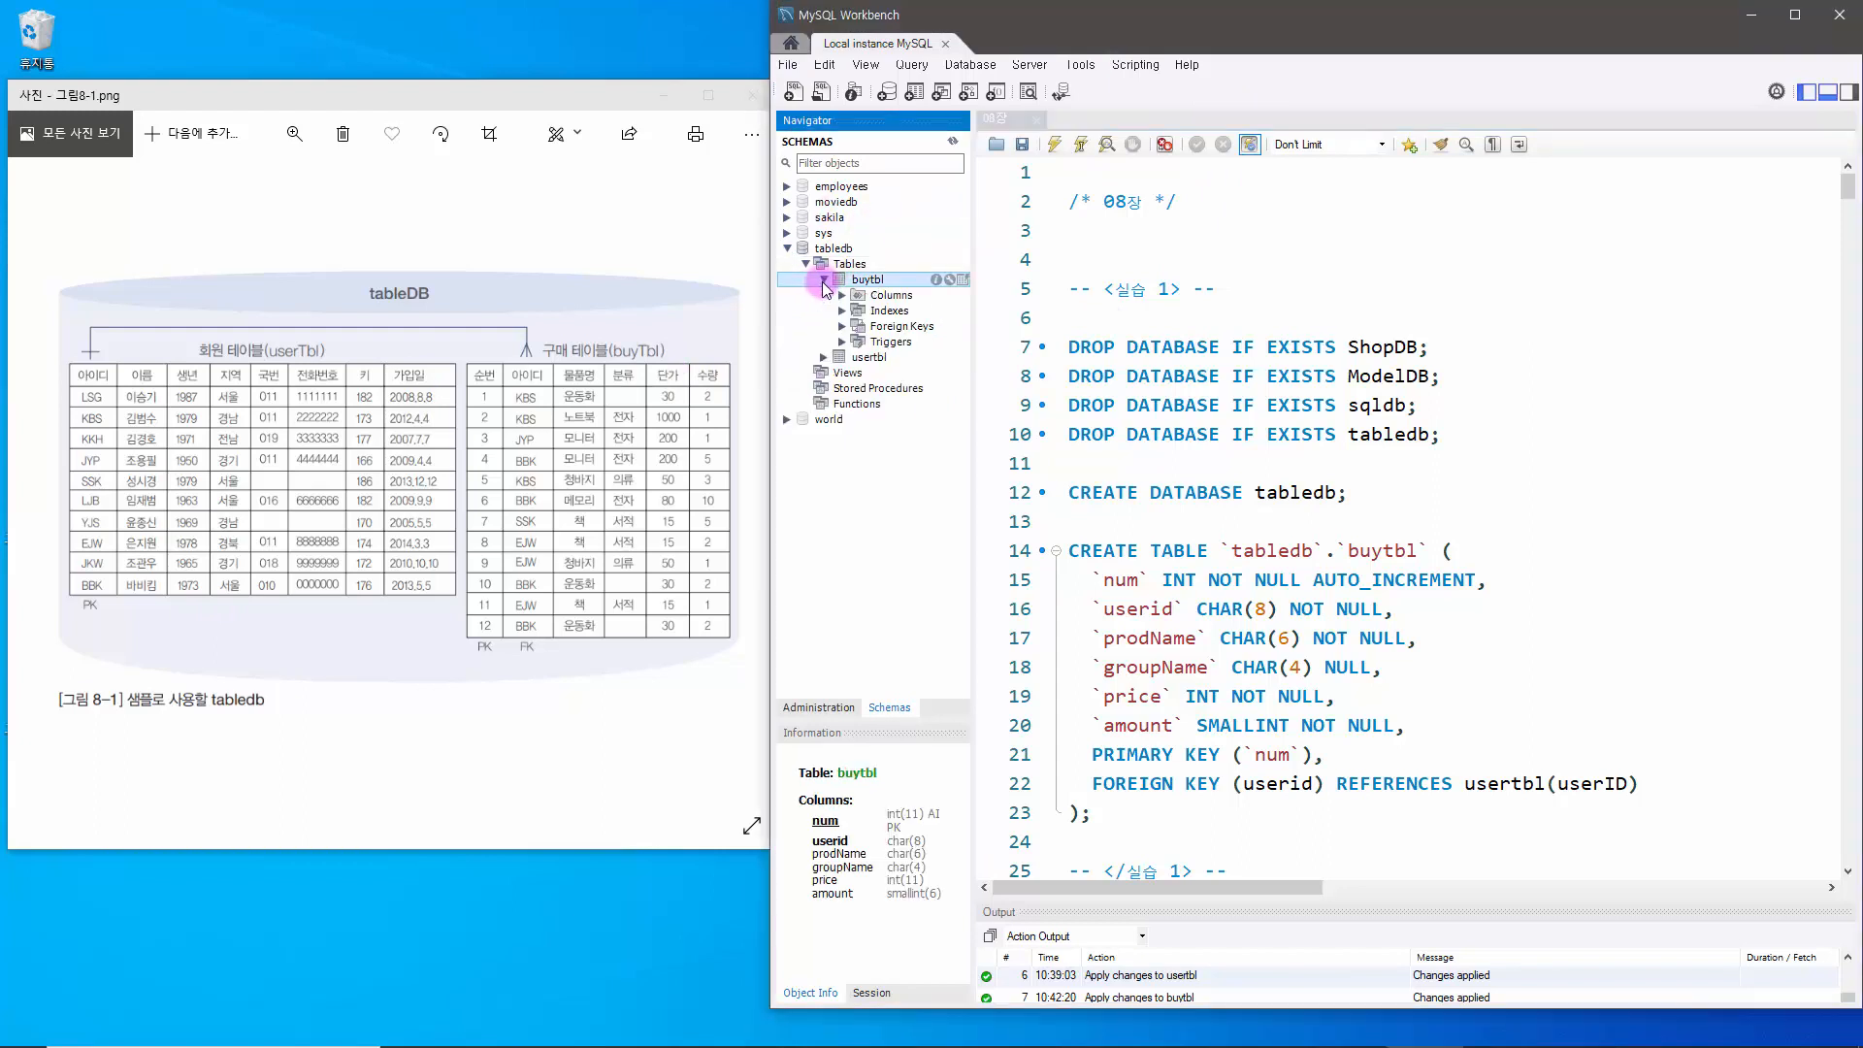
left_click(824, 358)
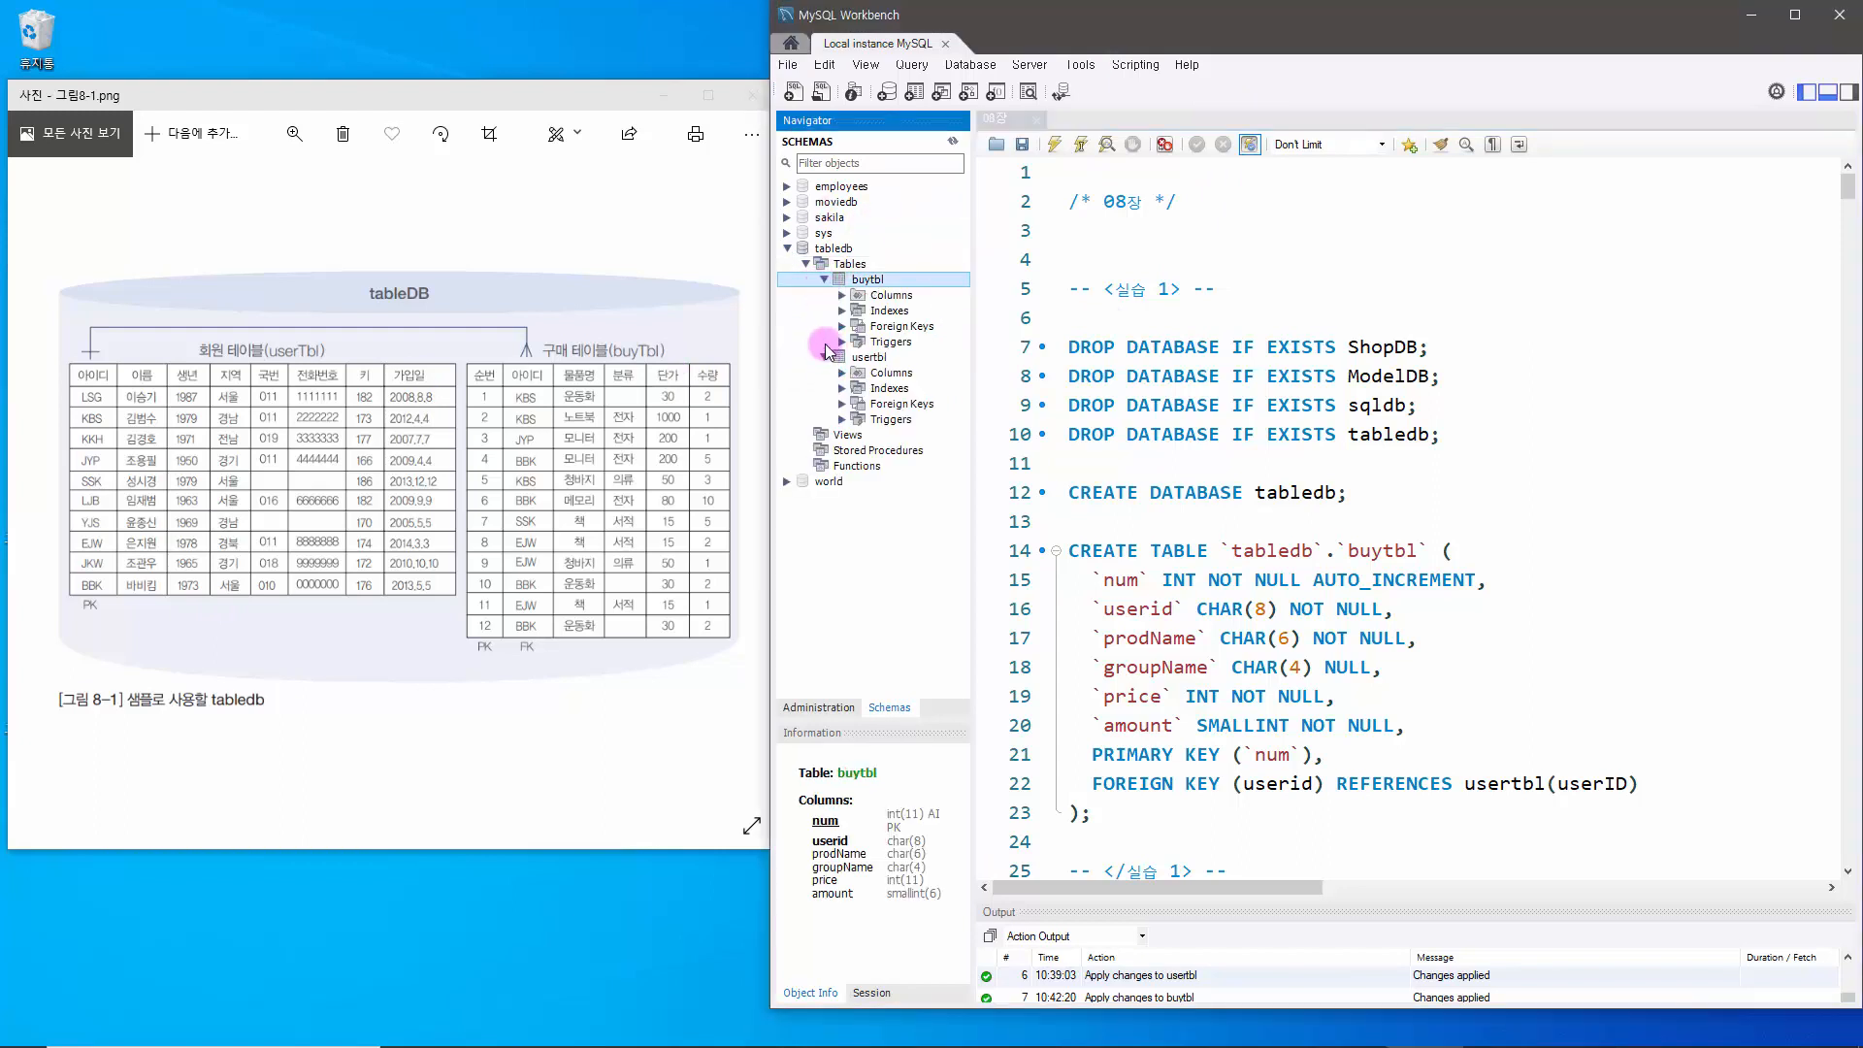
left_click(842, 327)
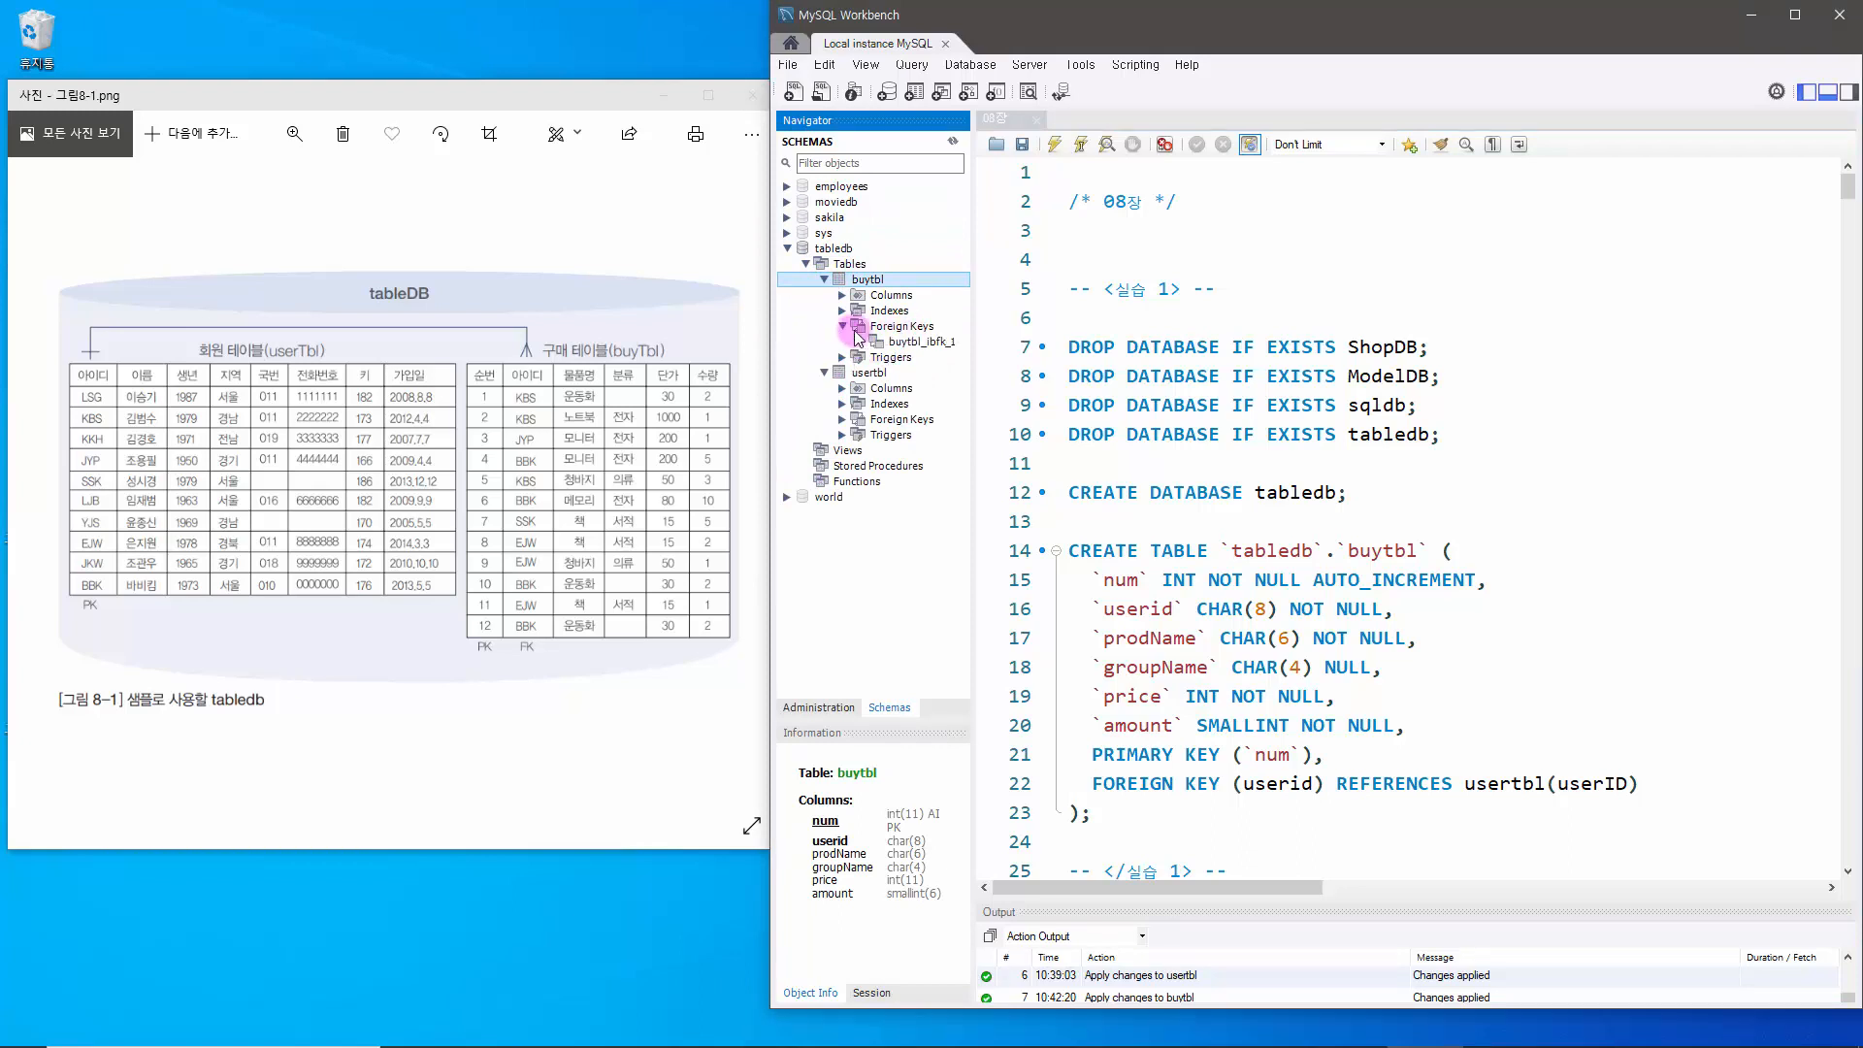
left_click(913, 346)
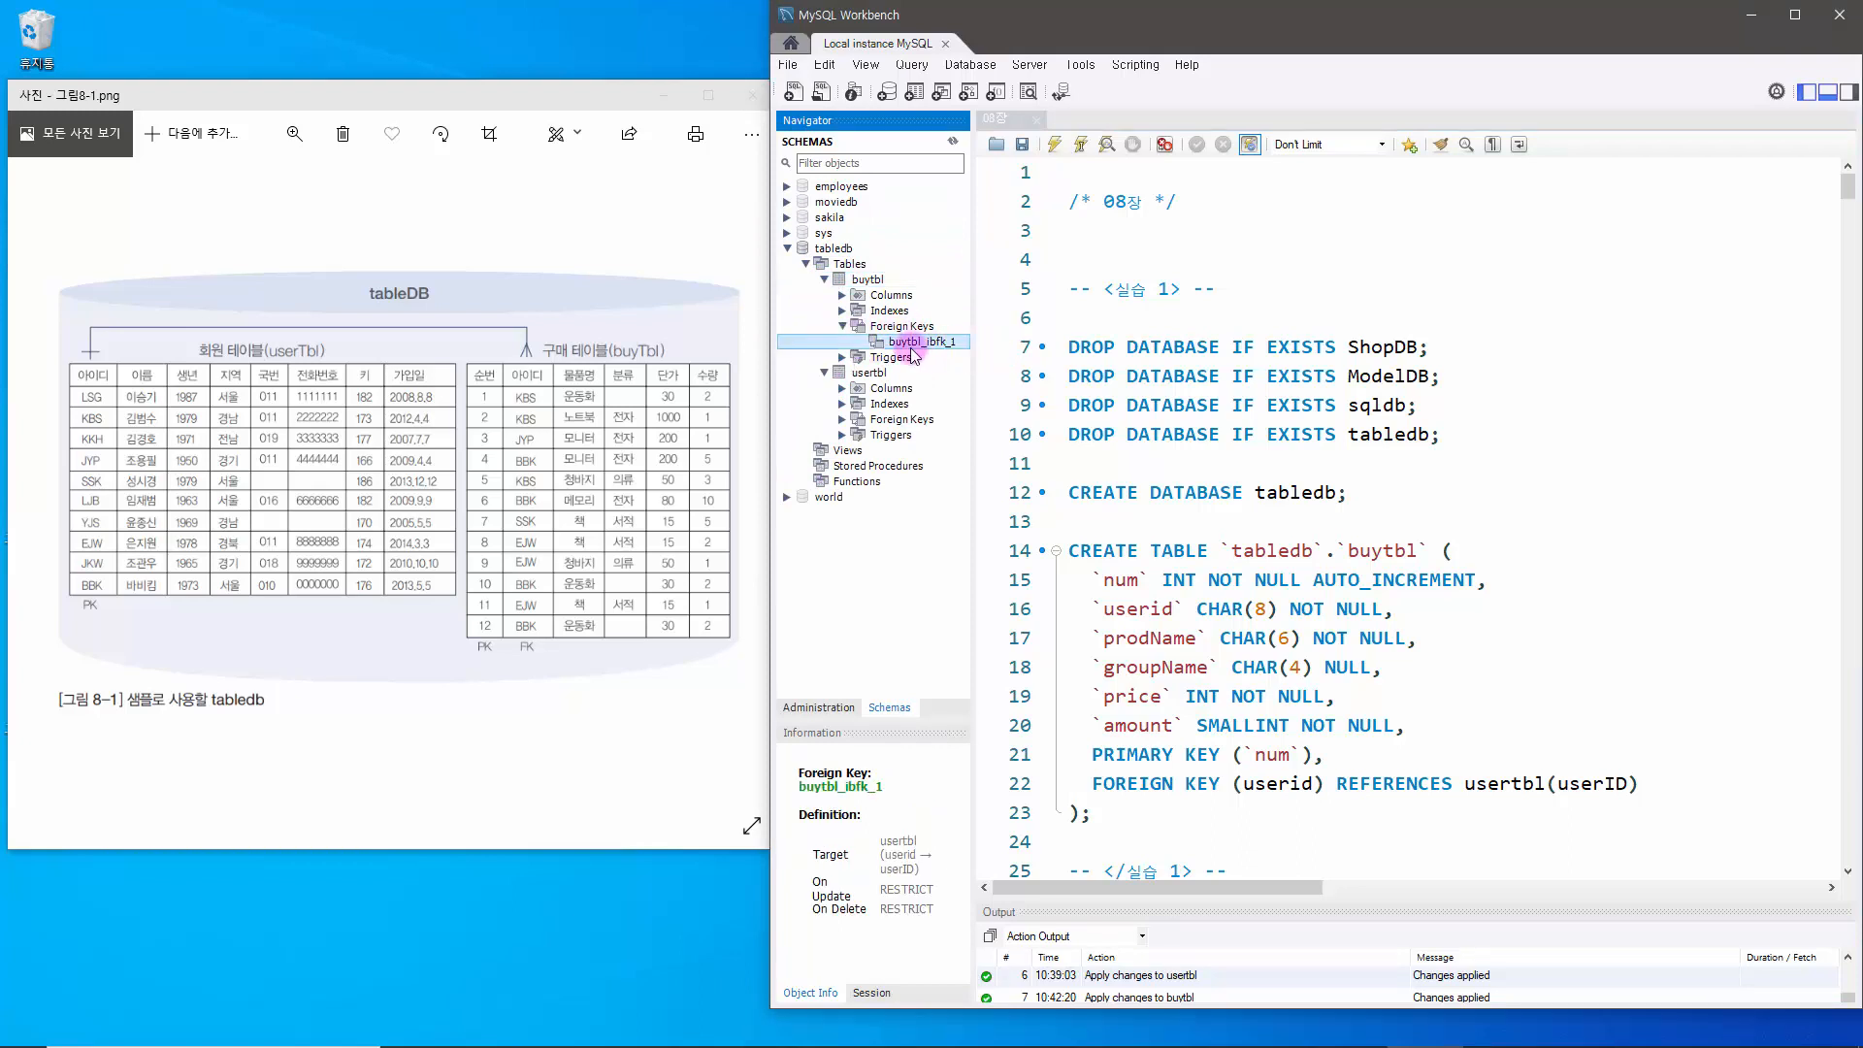
left_click(839, 422)
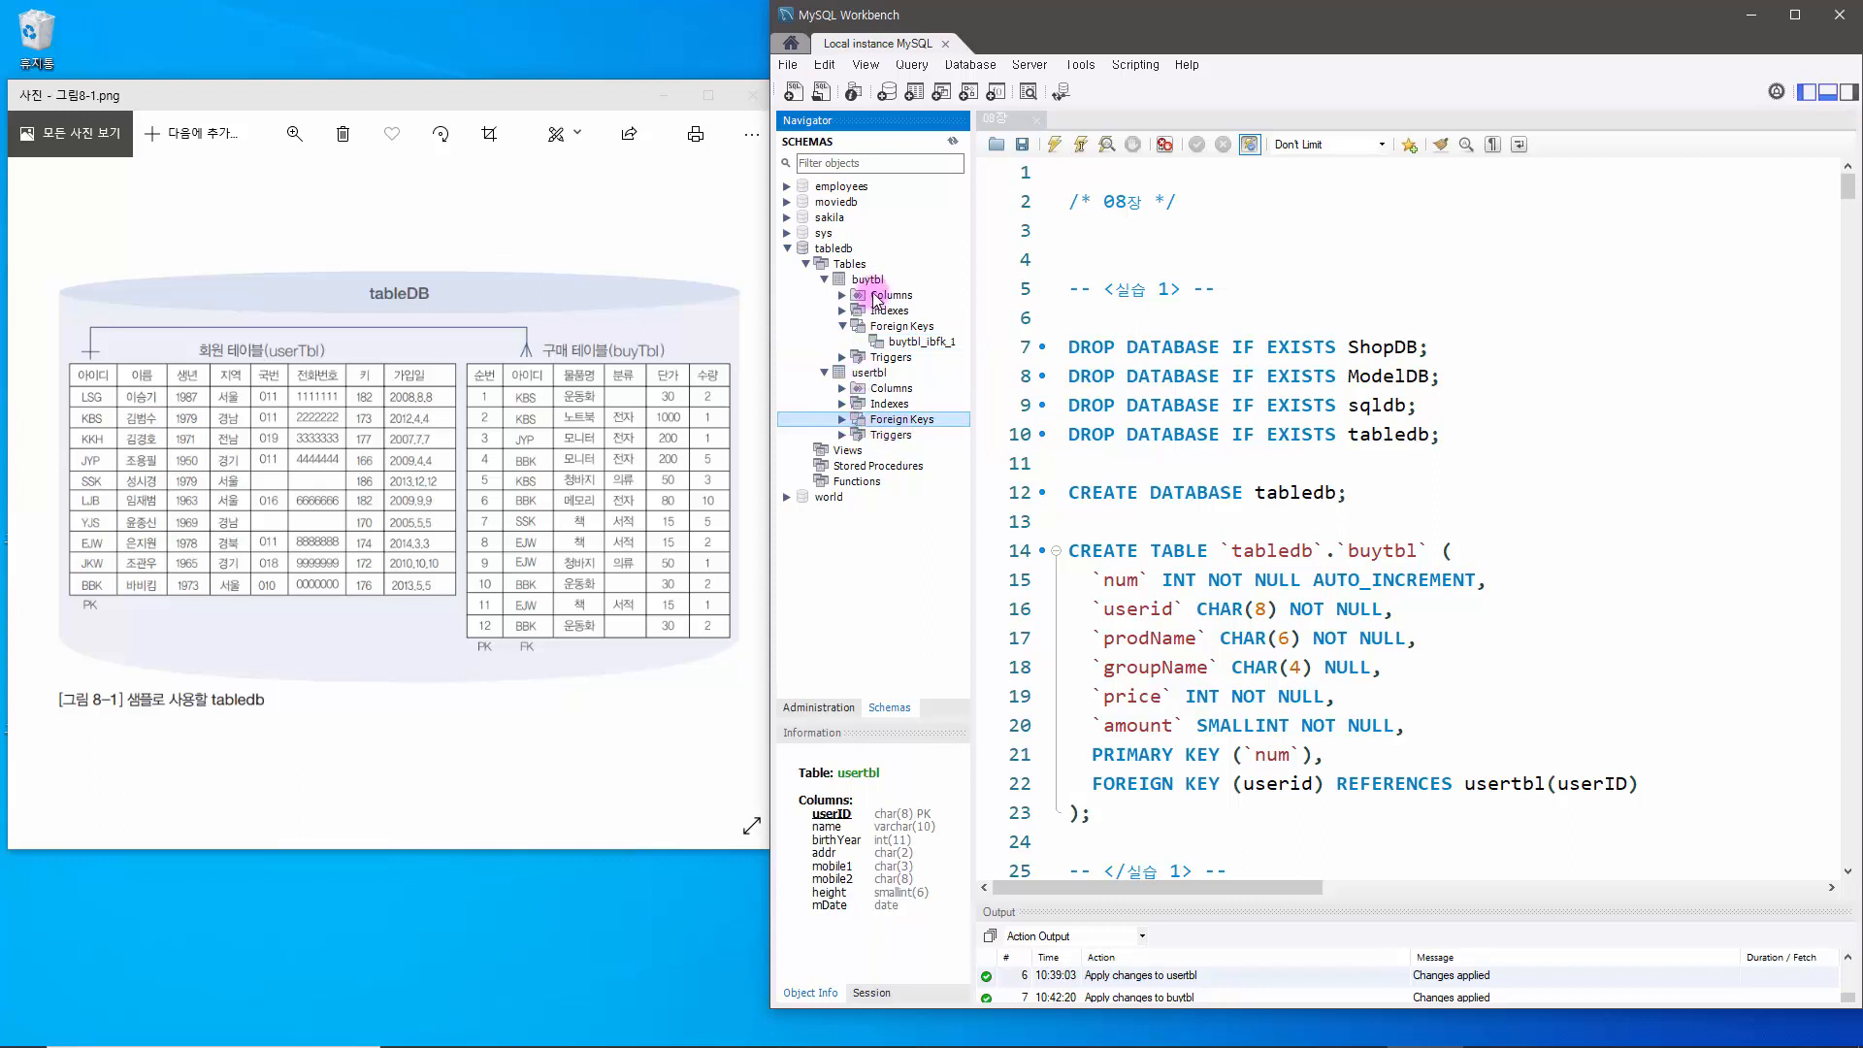
left_click(885, 343)
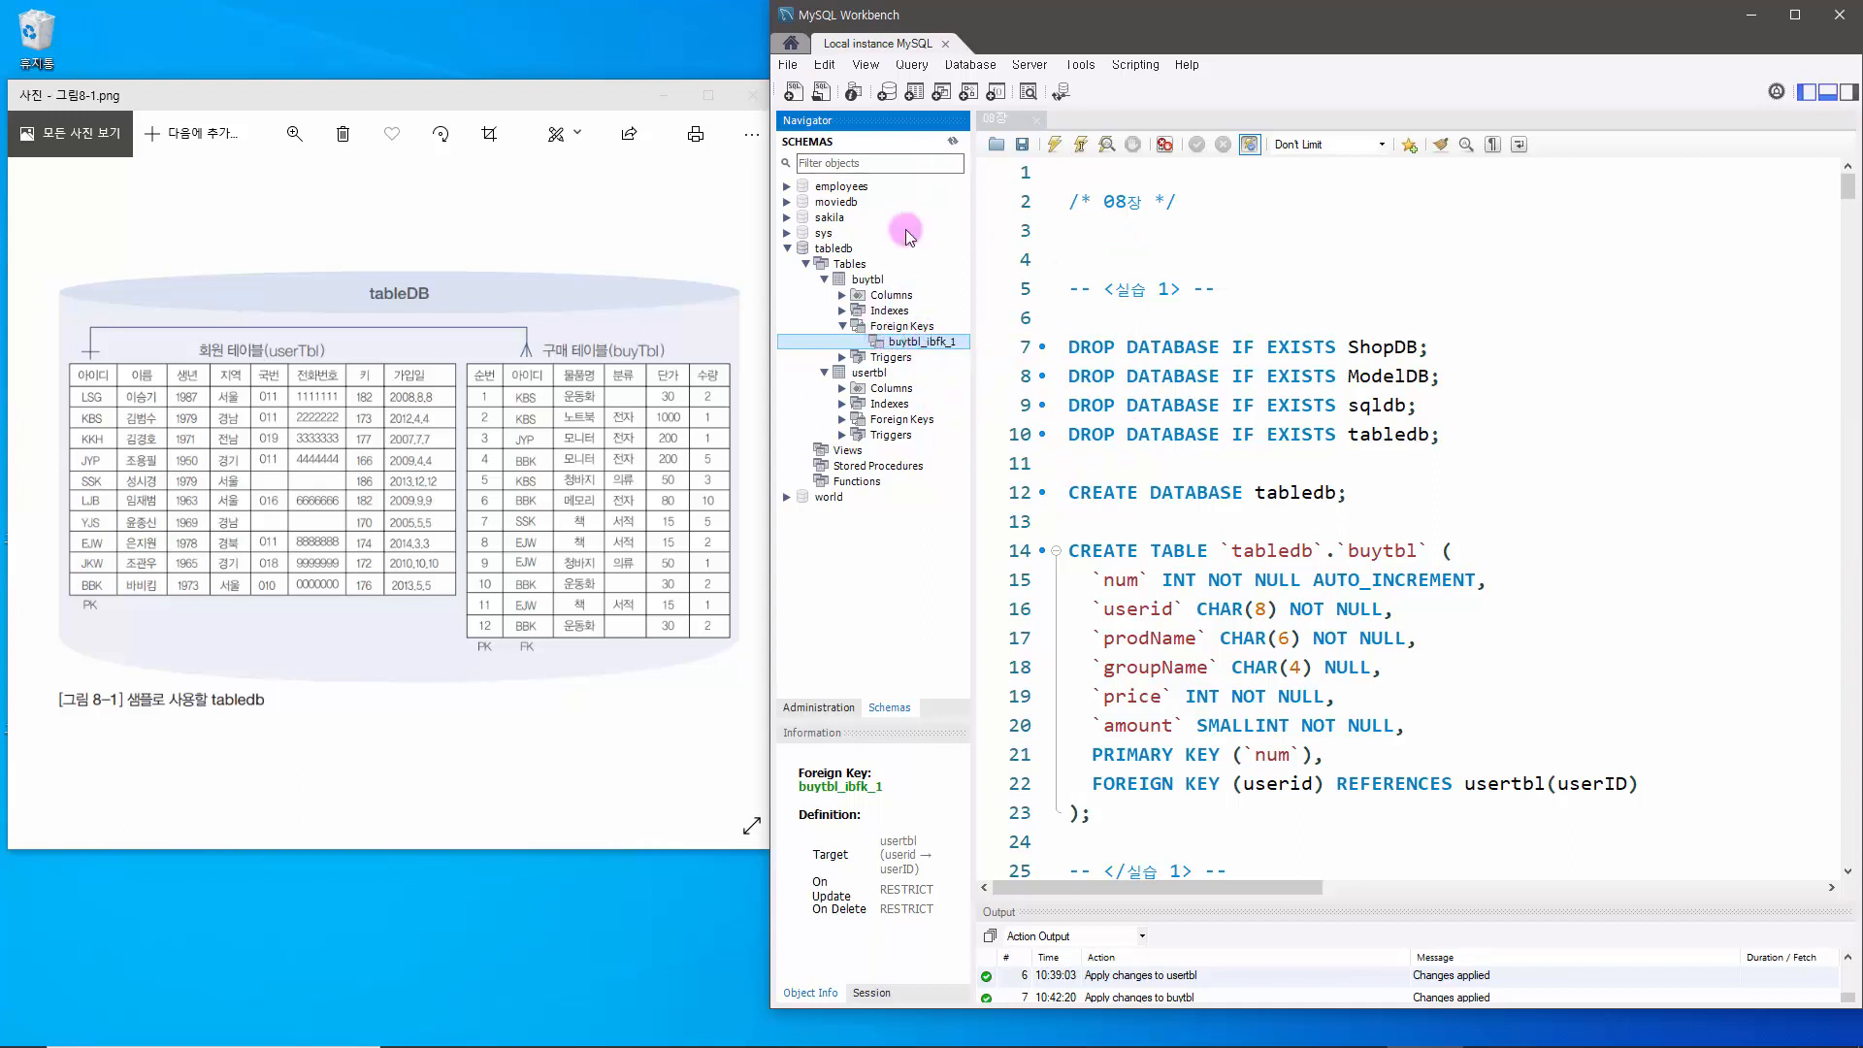
- Close the 08장 script, collapse both tabledb tables and query all rows of usertbl
left_click(1038, 120)
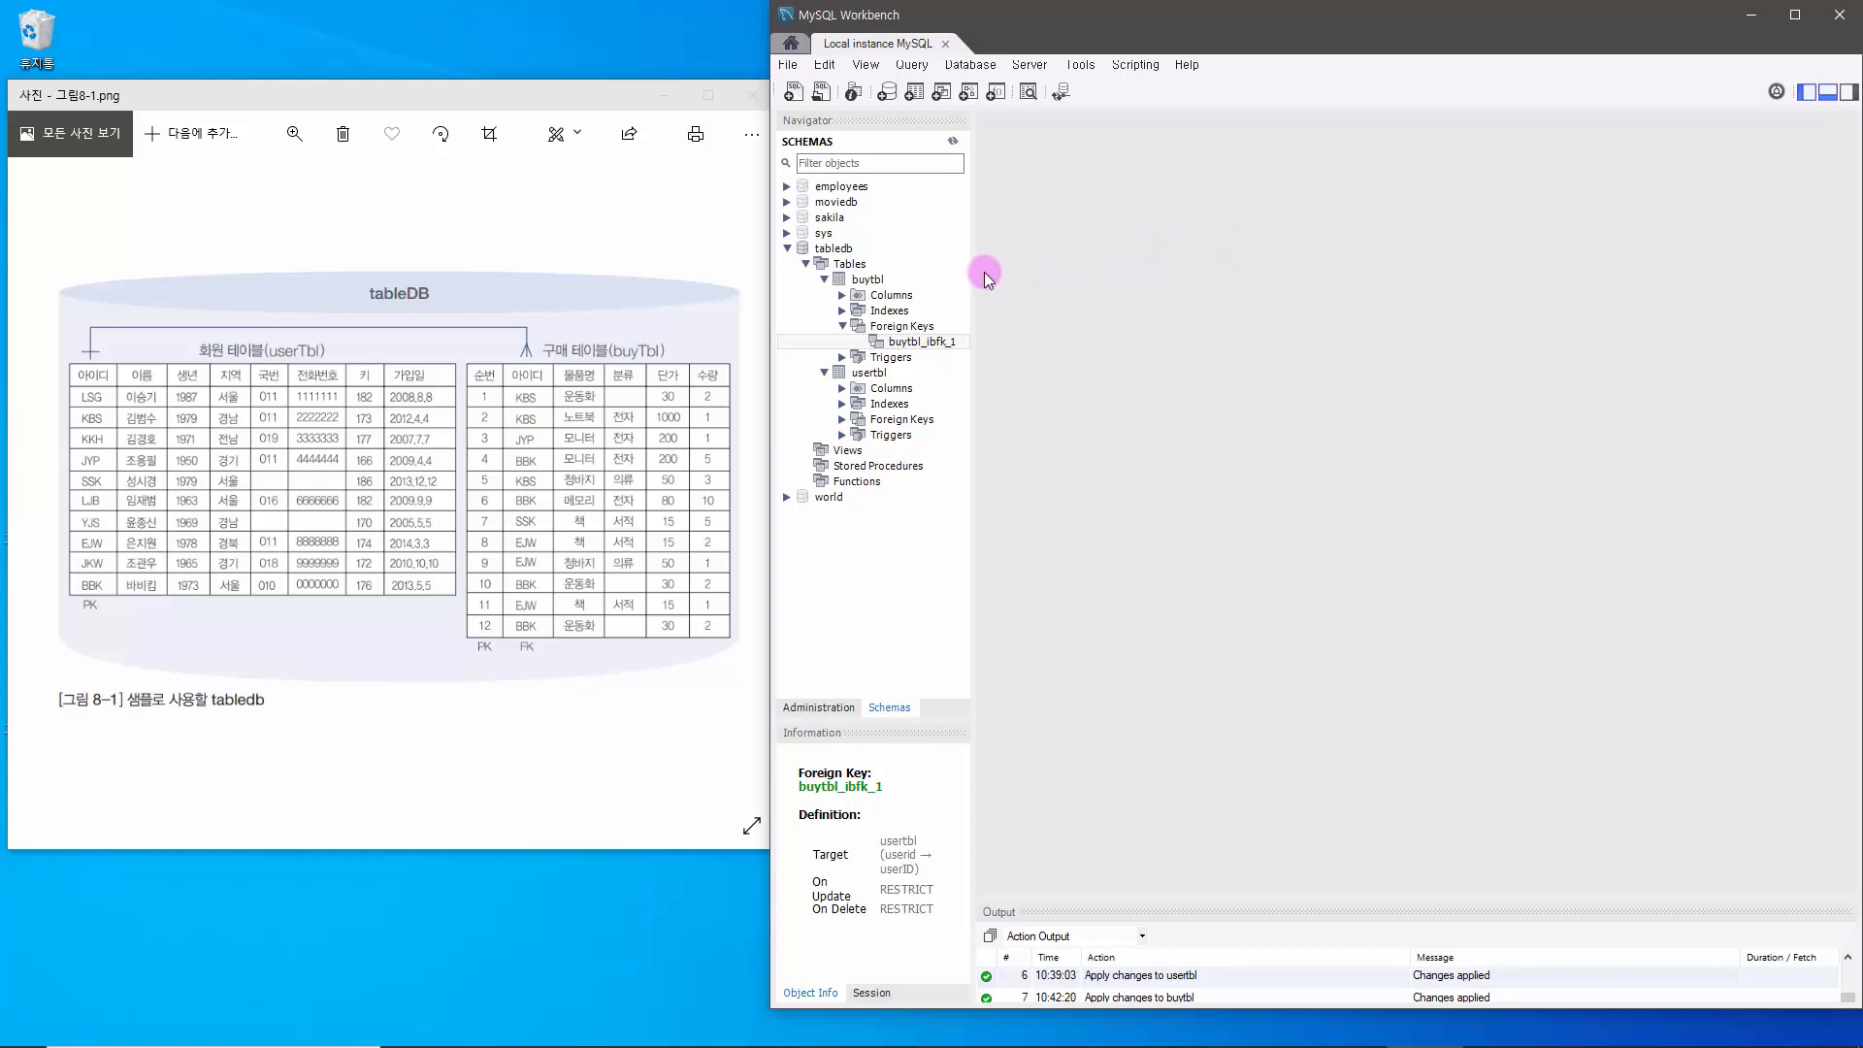
left_click(824, 279)
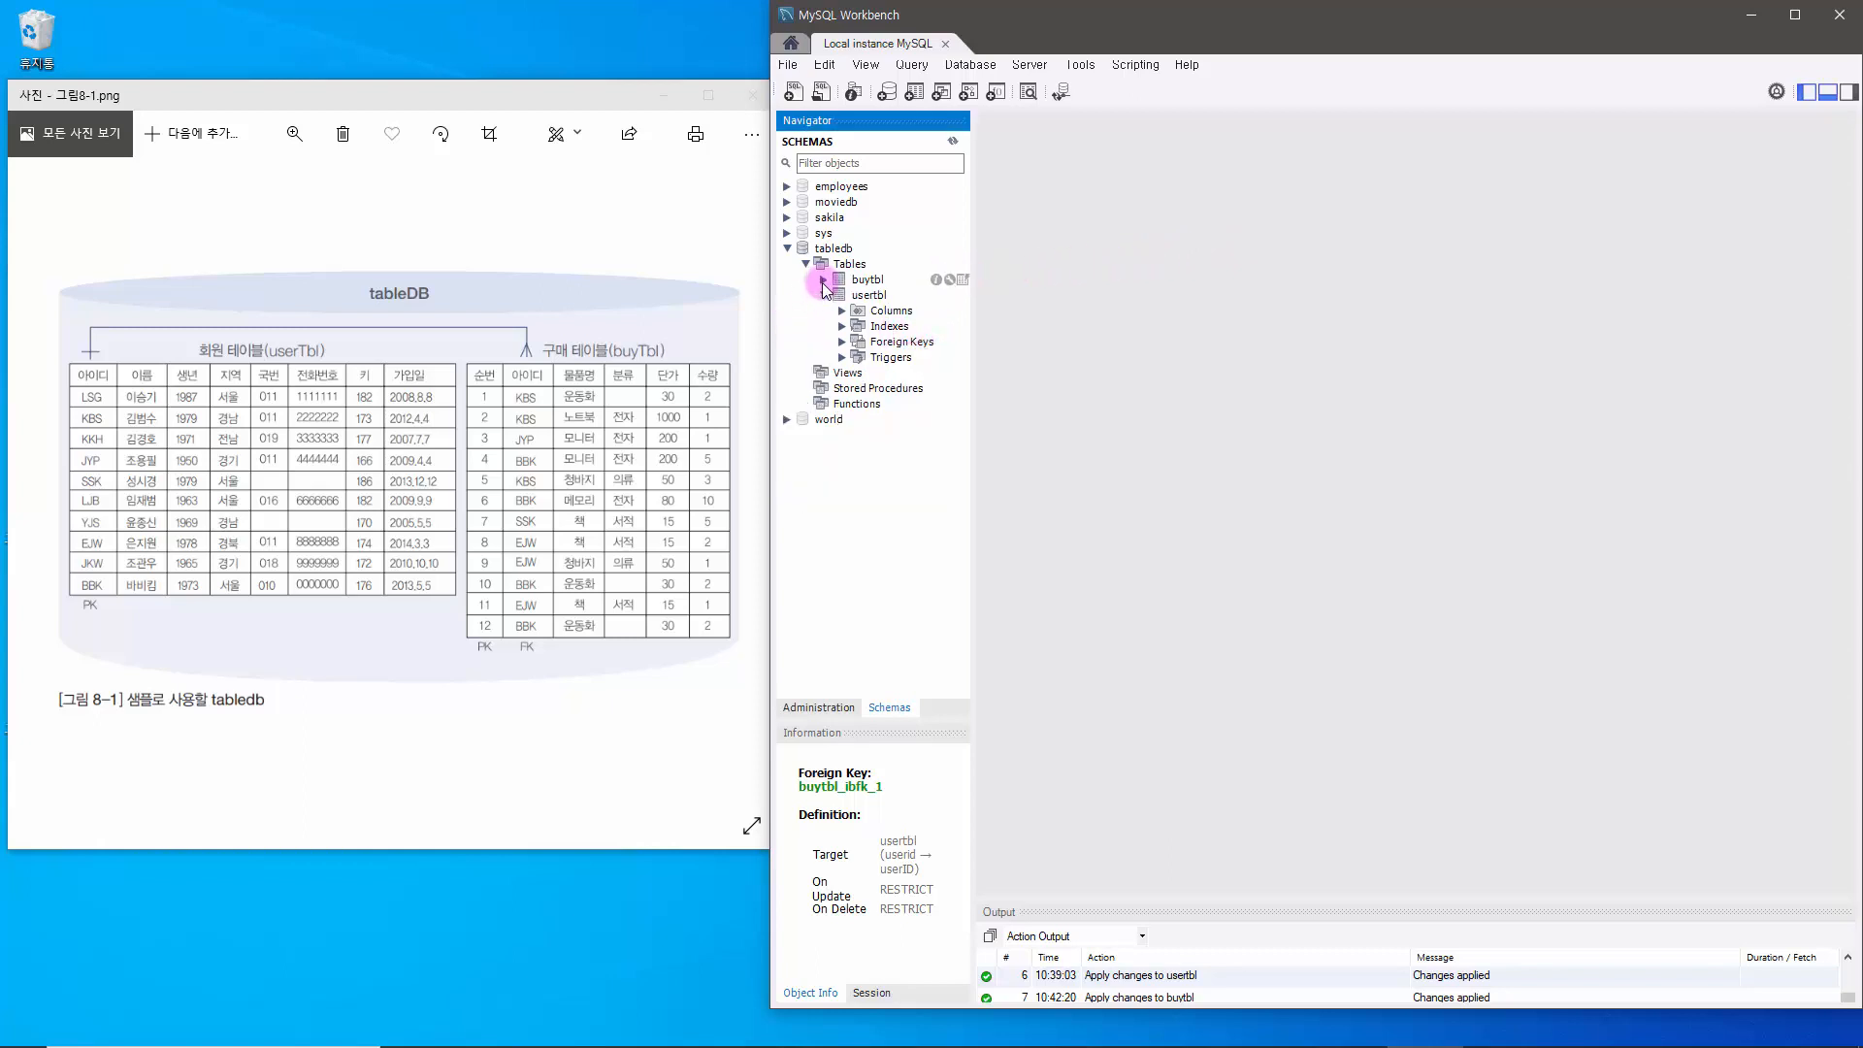
left_click(824, 296)
left_click(852, 297)
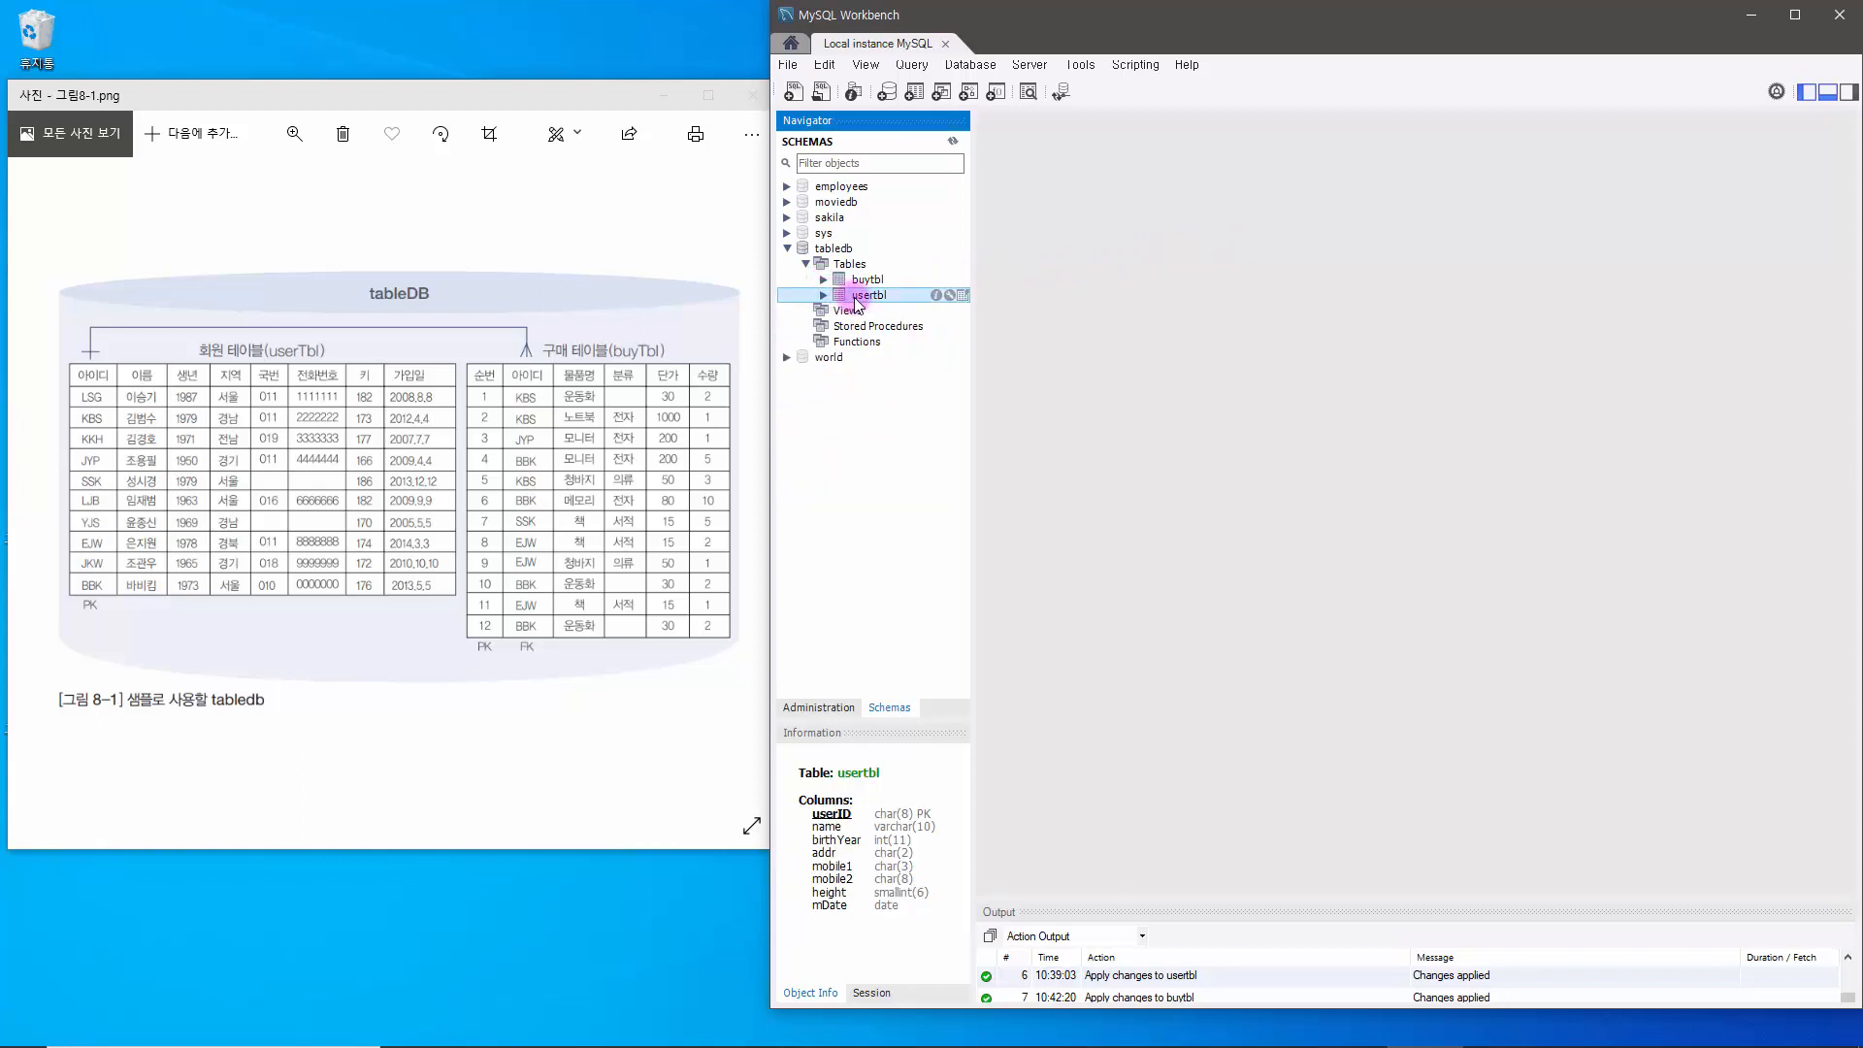
right_click(856, 302)
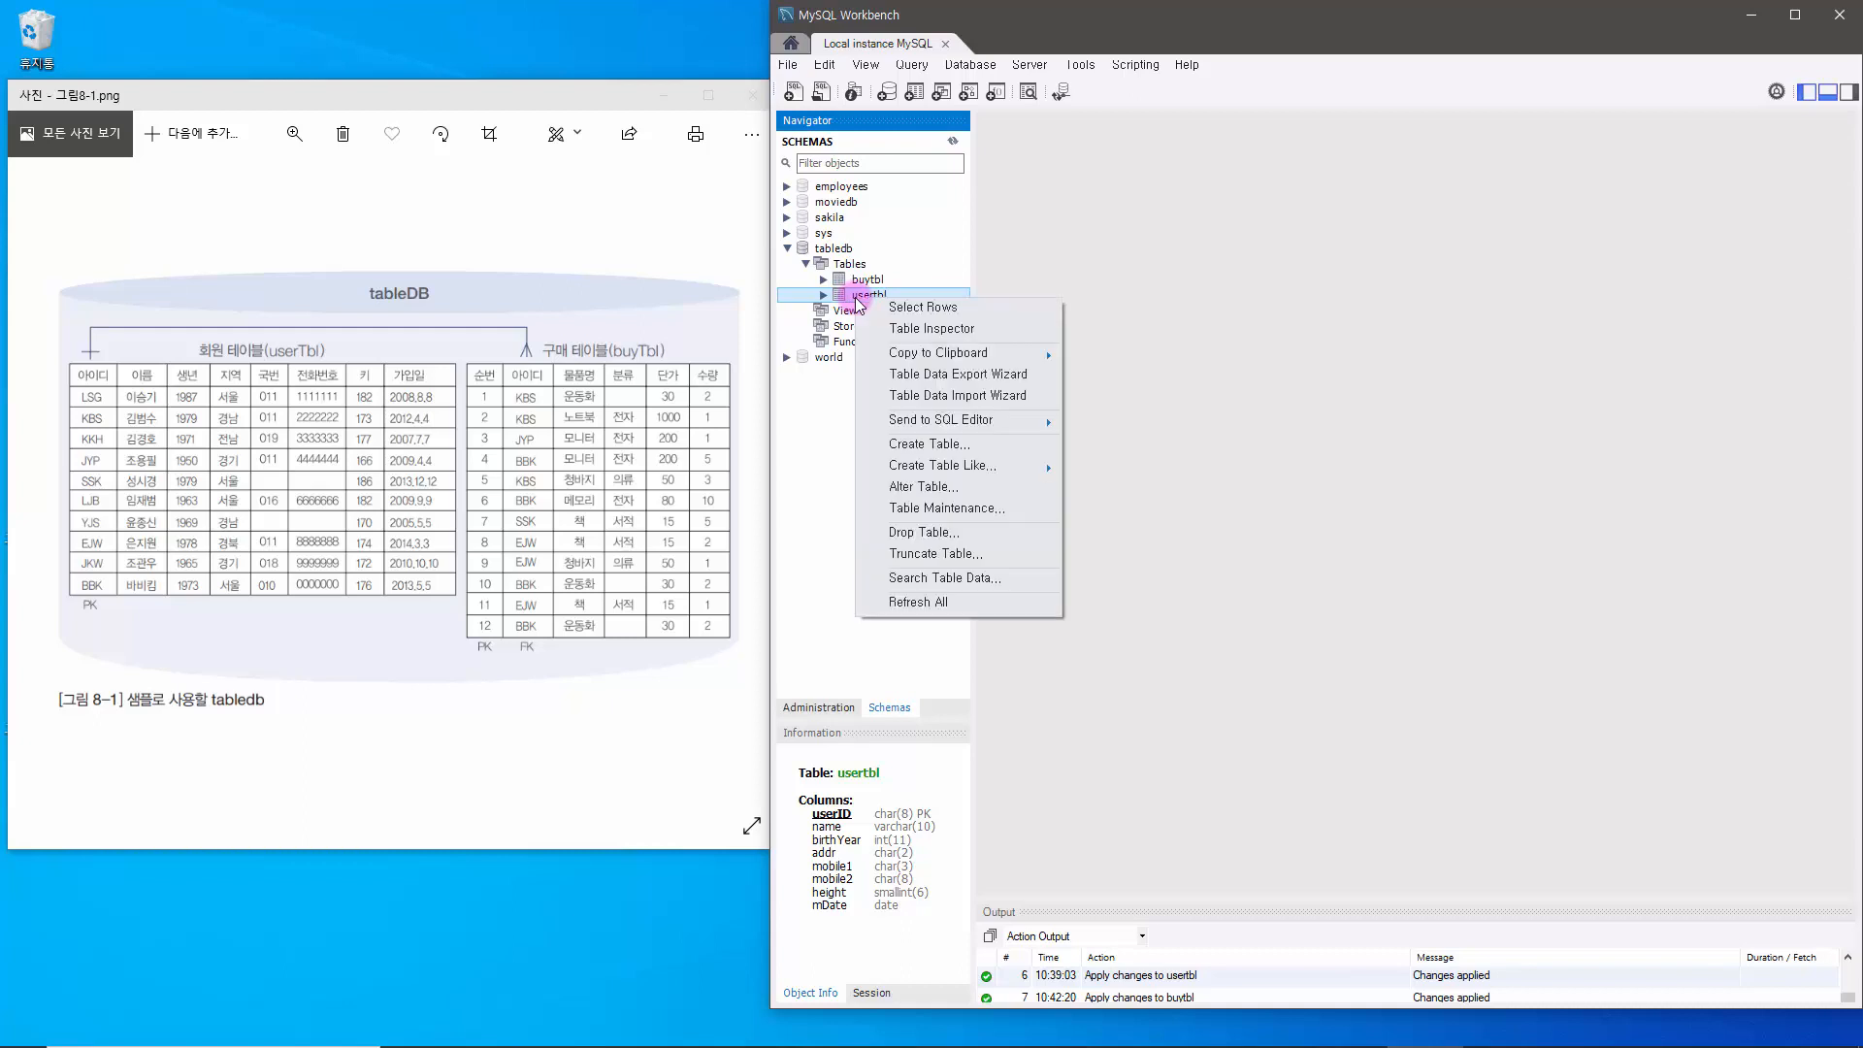
left_click(919, 309)
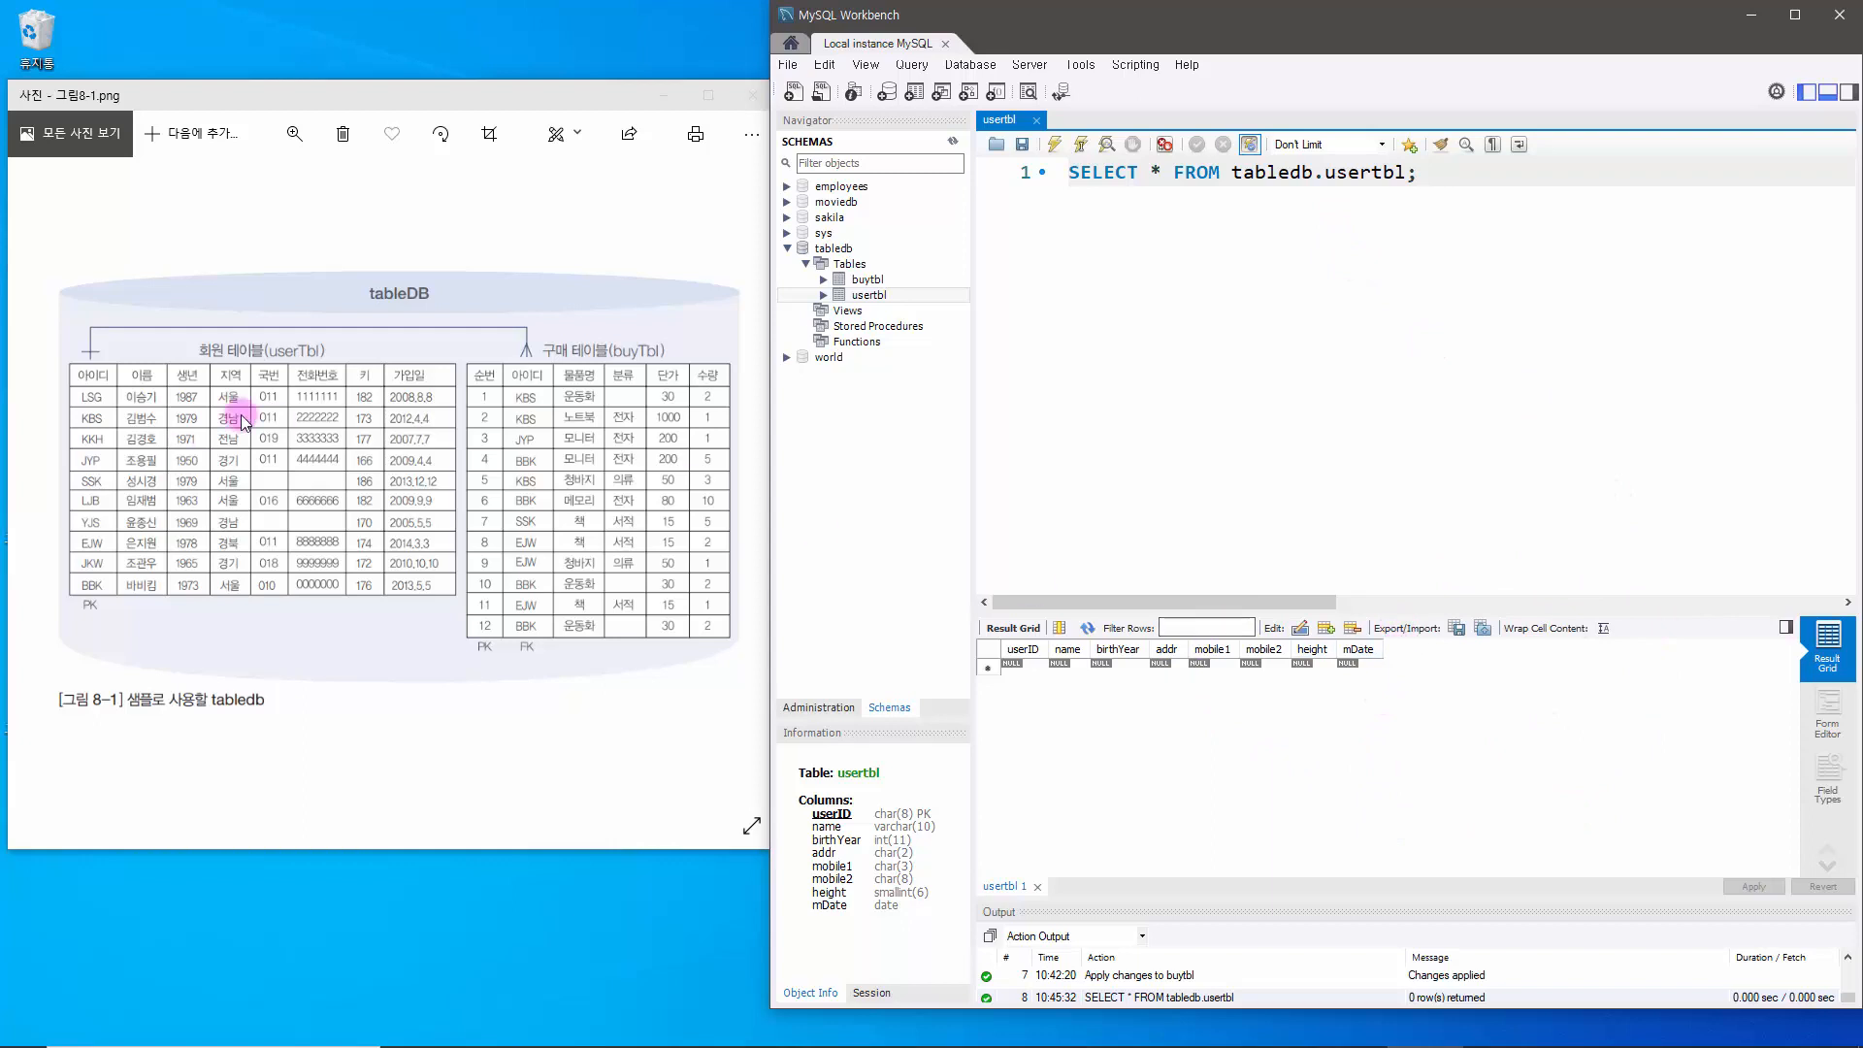
- Limit query results to 1000 rows and enlarge the usertbl result grid
key("ctrl+2")
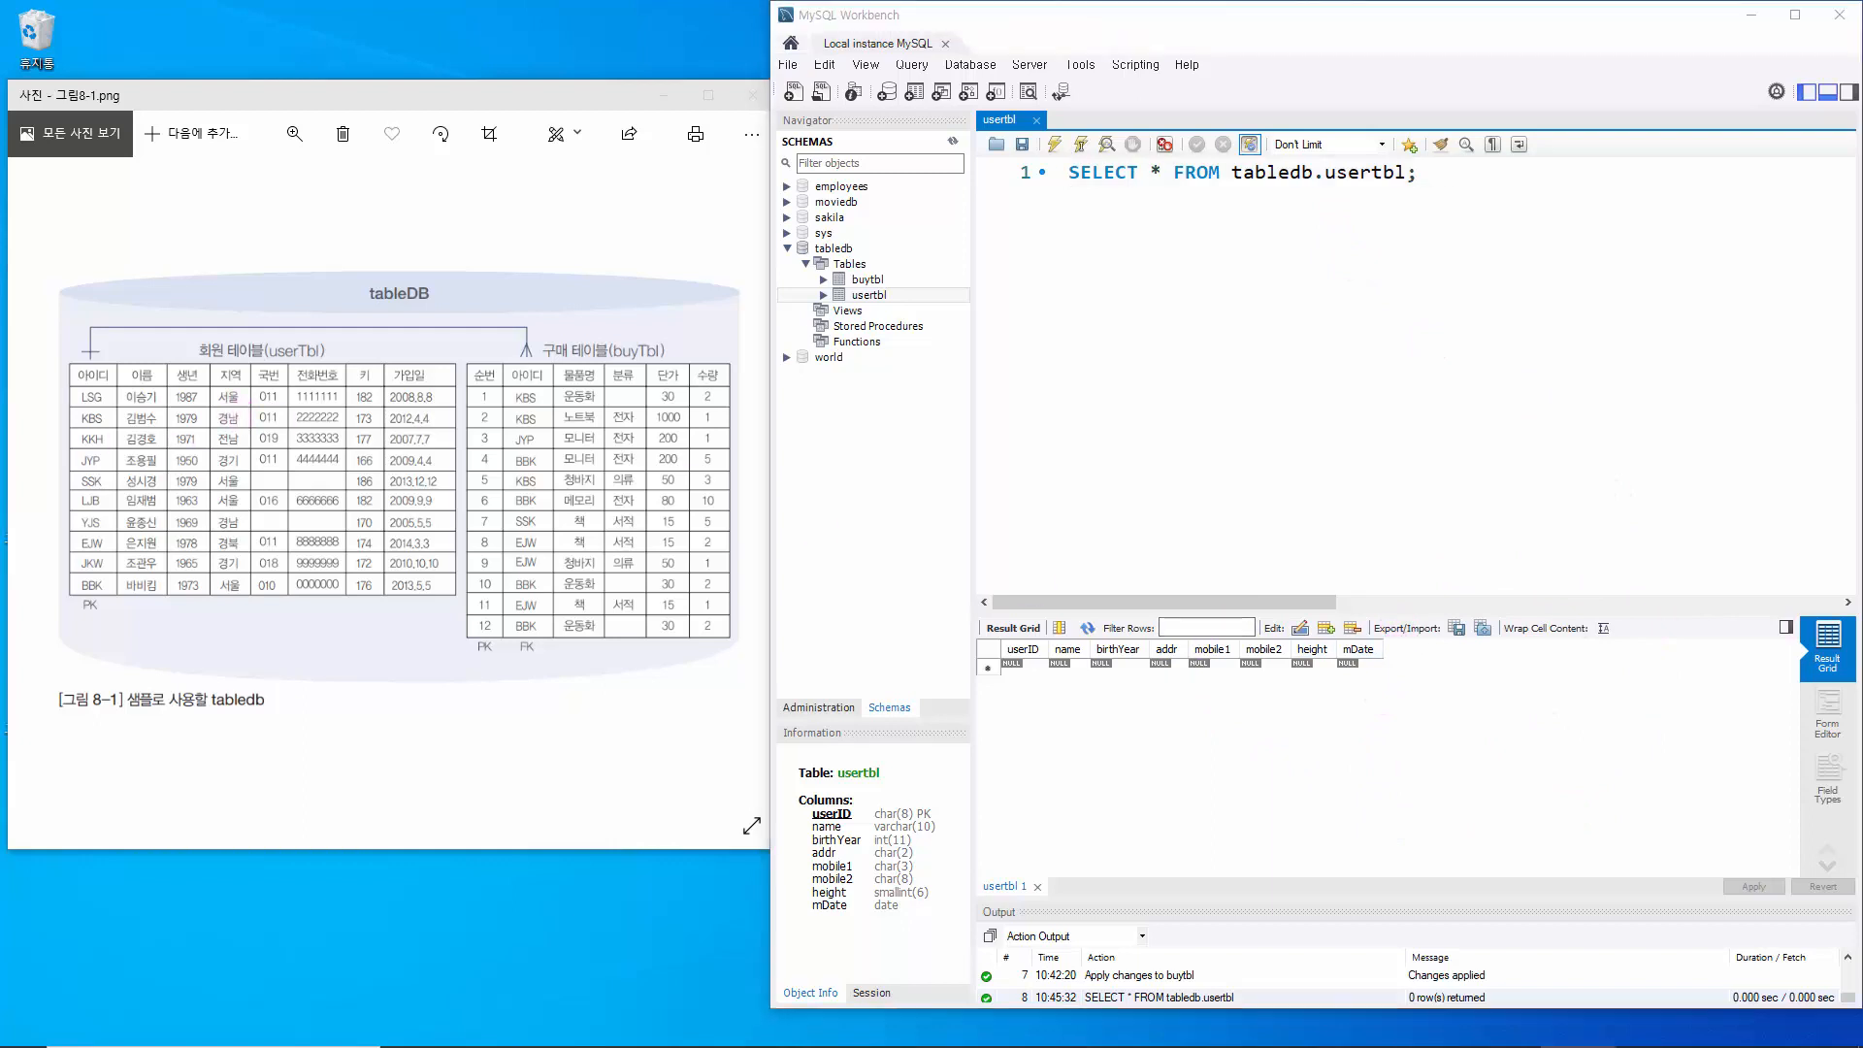
left_click(1356, 147)
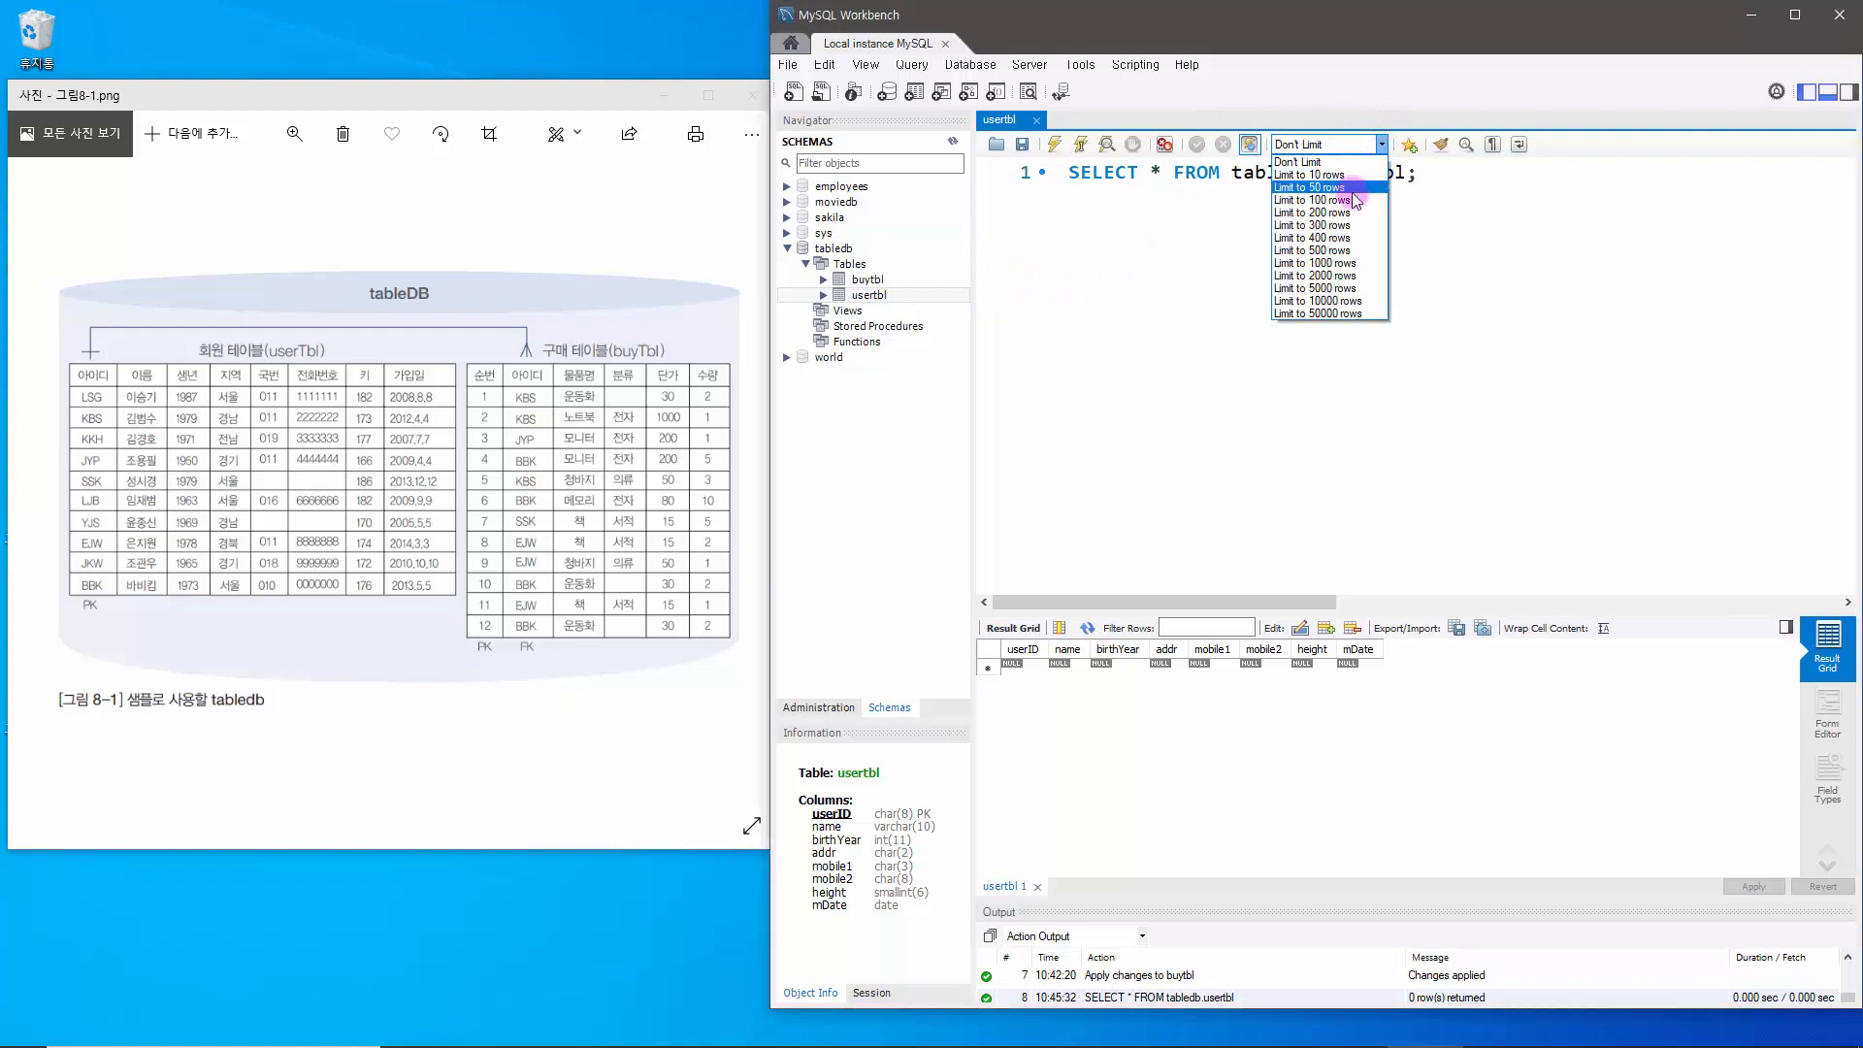
left_click(1349, 263)
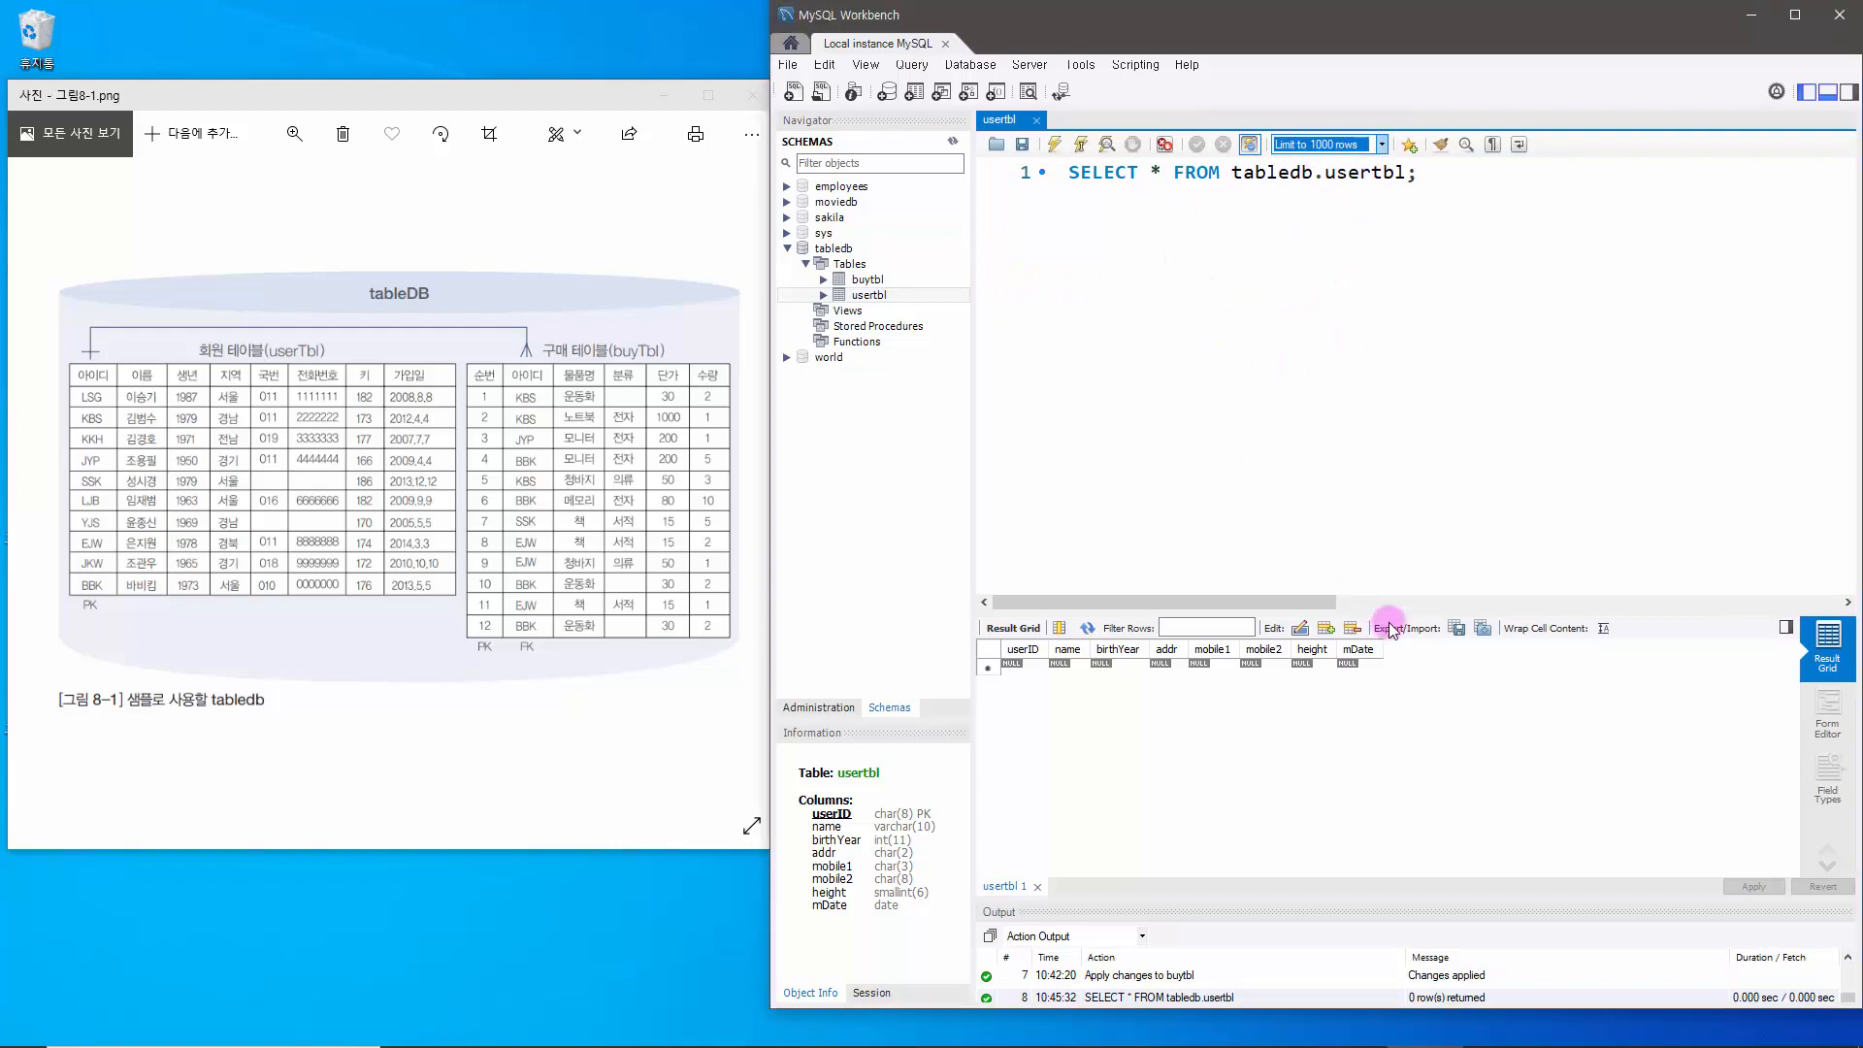
left_click_drag(1393, 613, 1384, 361)
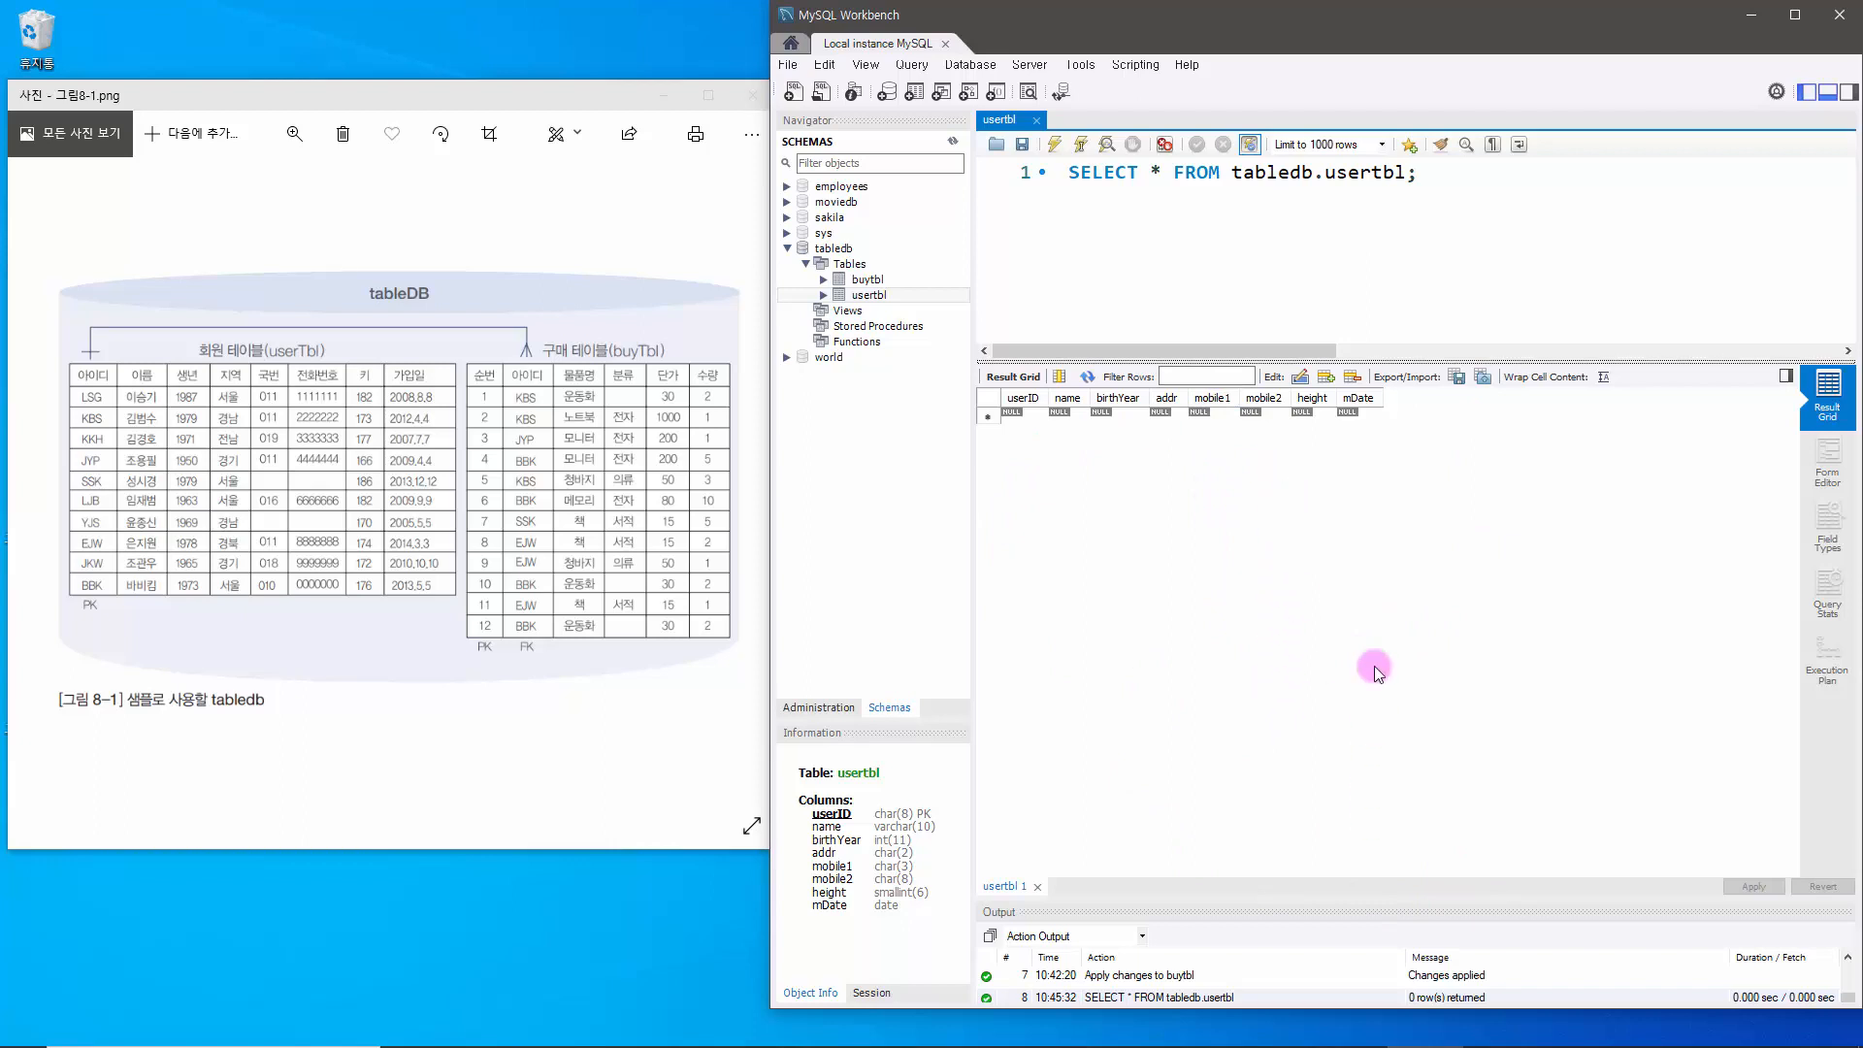
left_click(1382, 144)
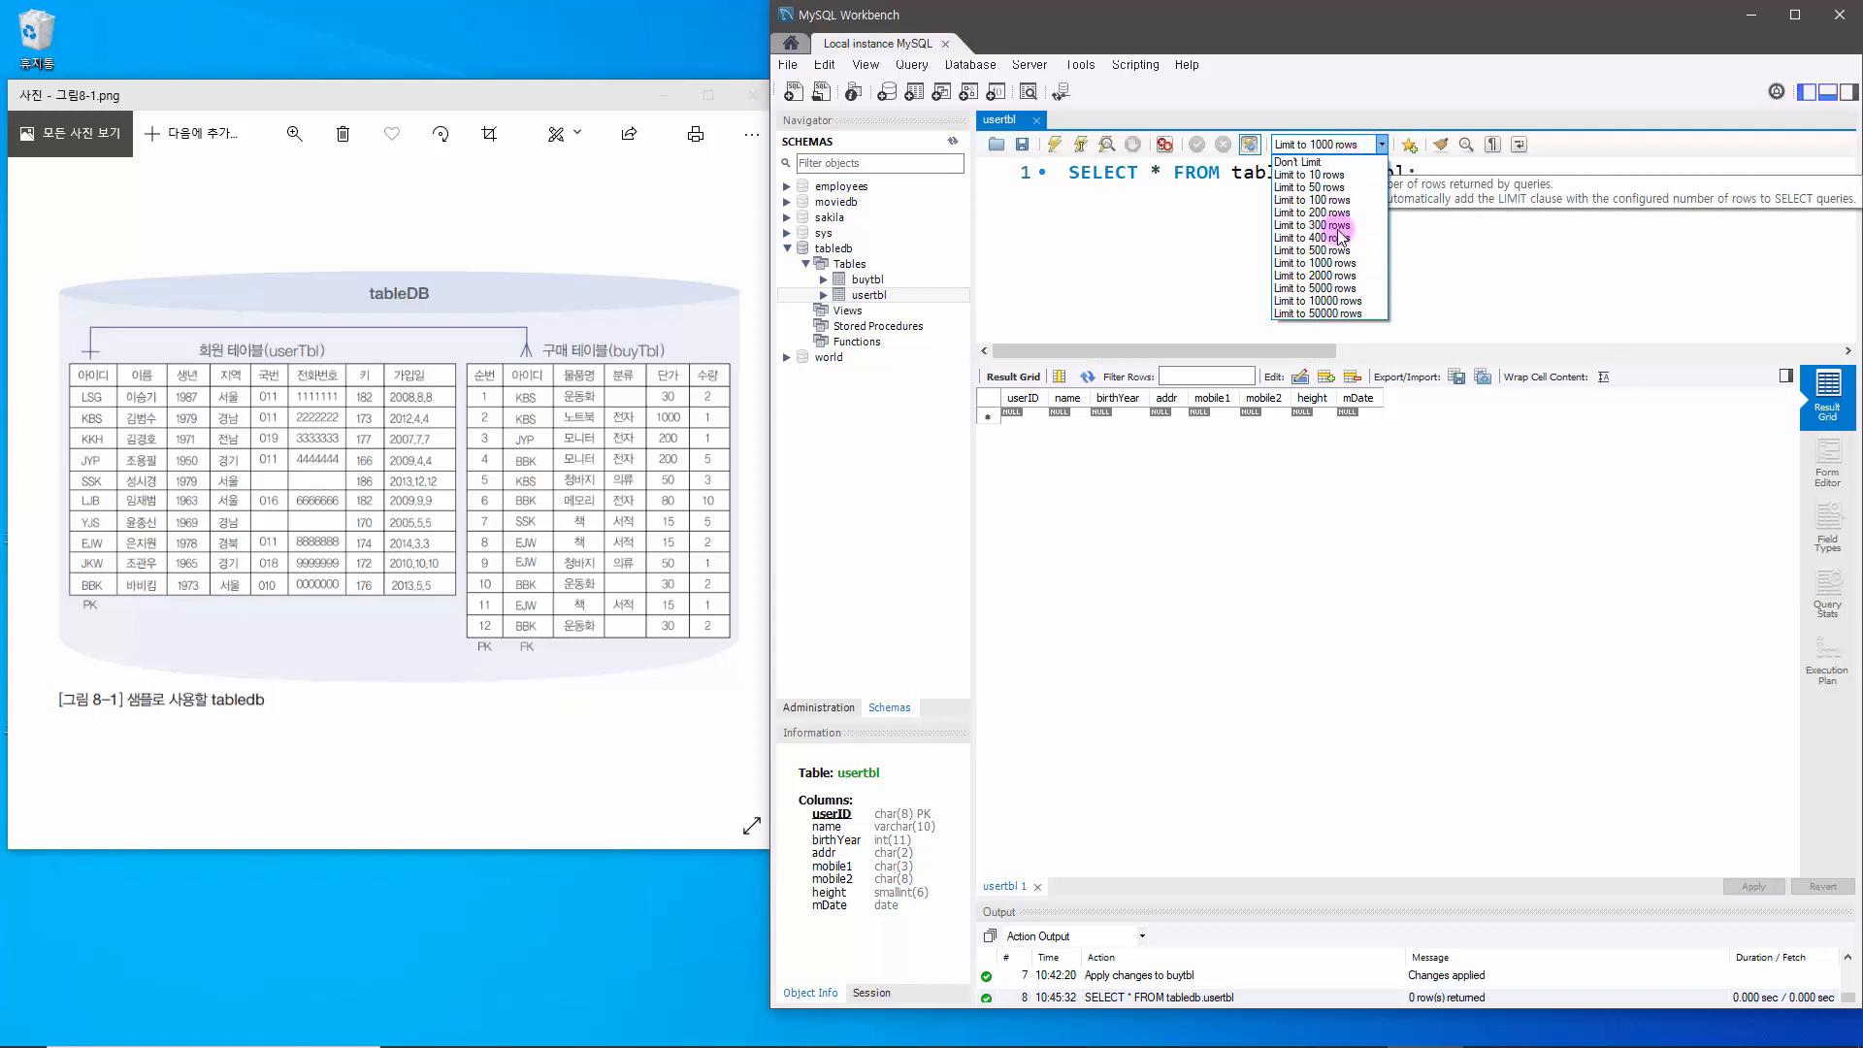
left_click(1324, 262)
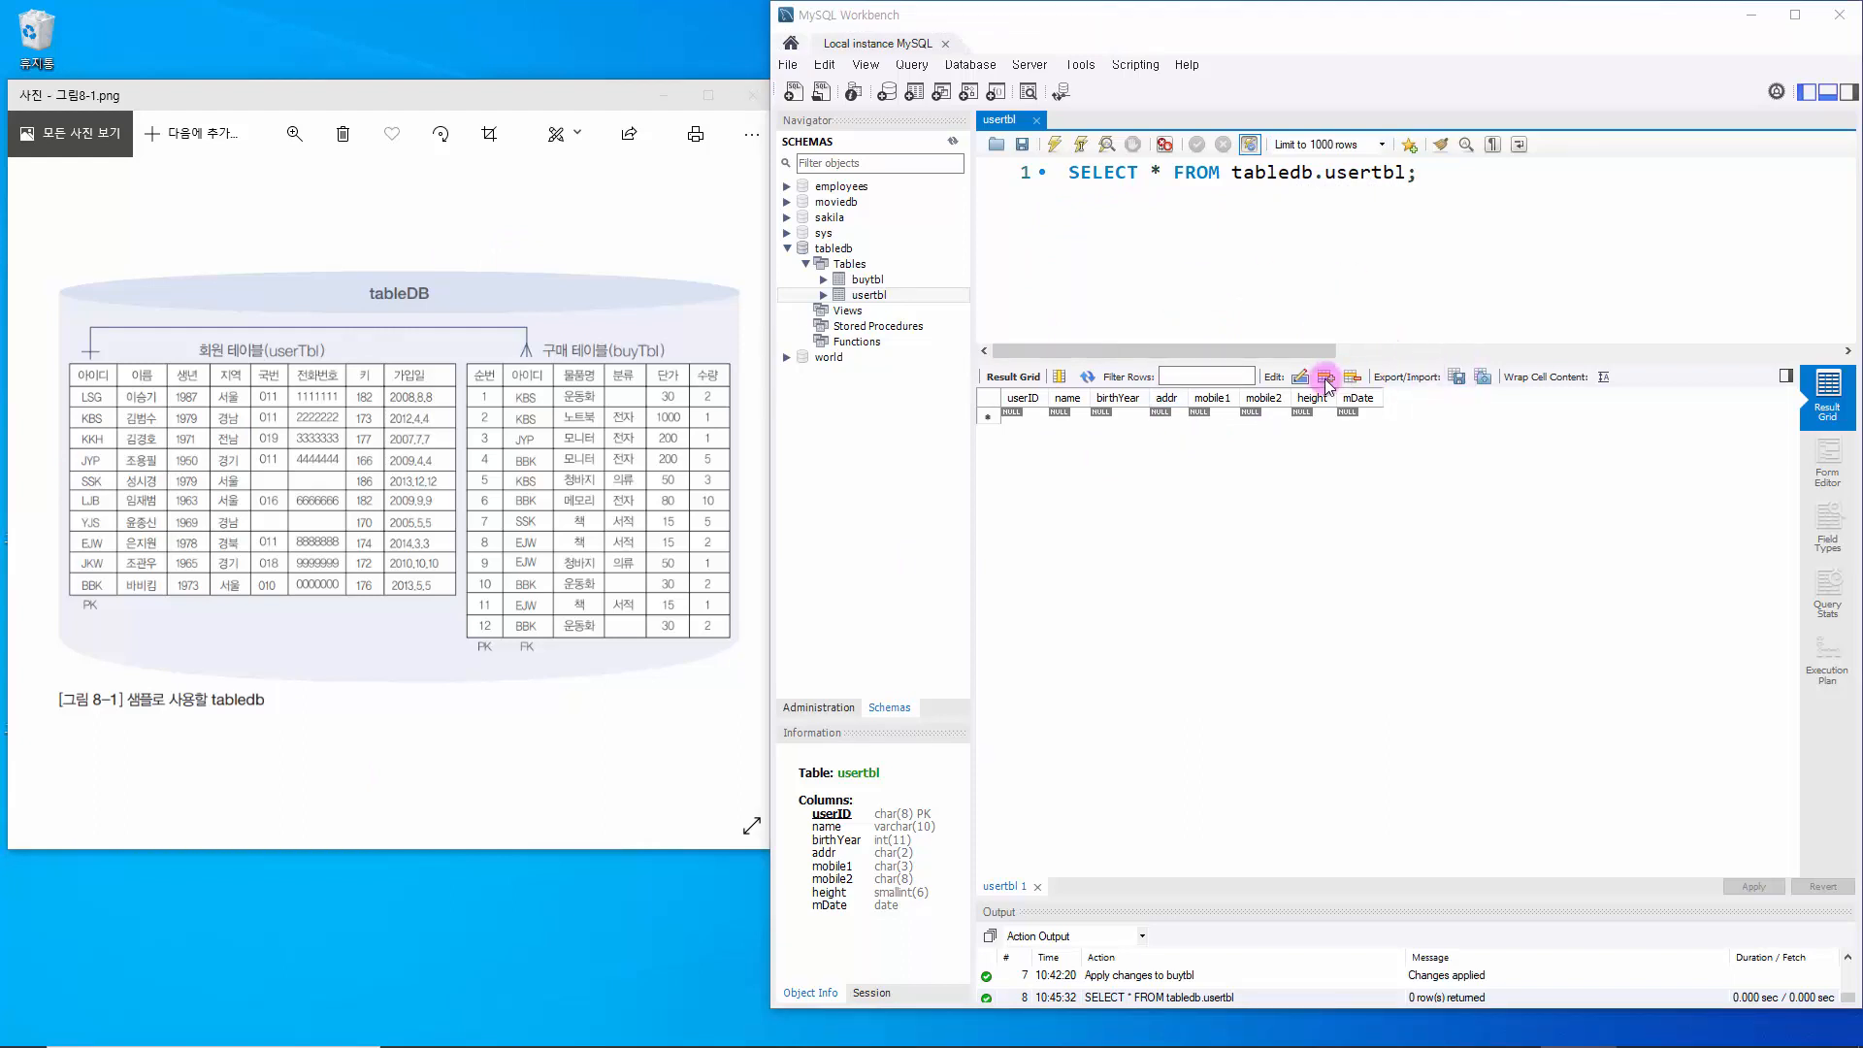
left_click(1353, 314)
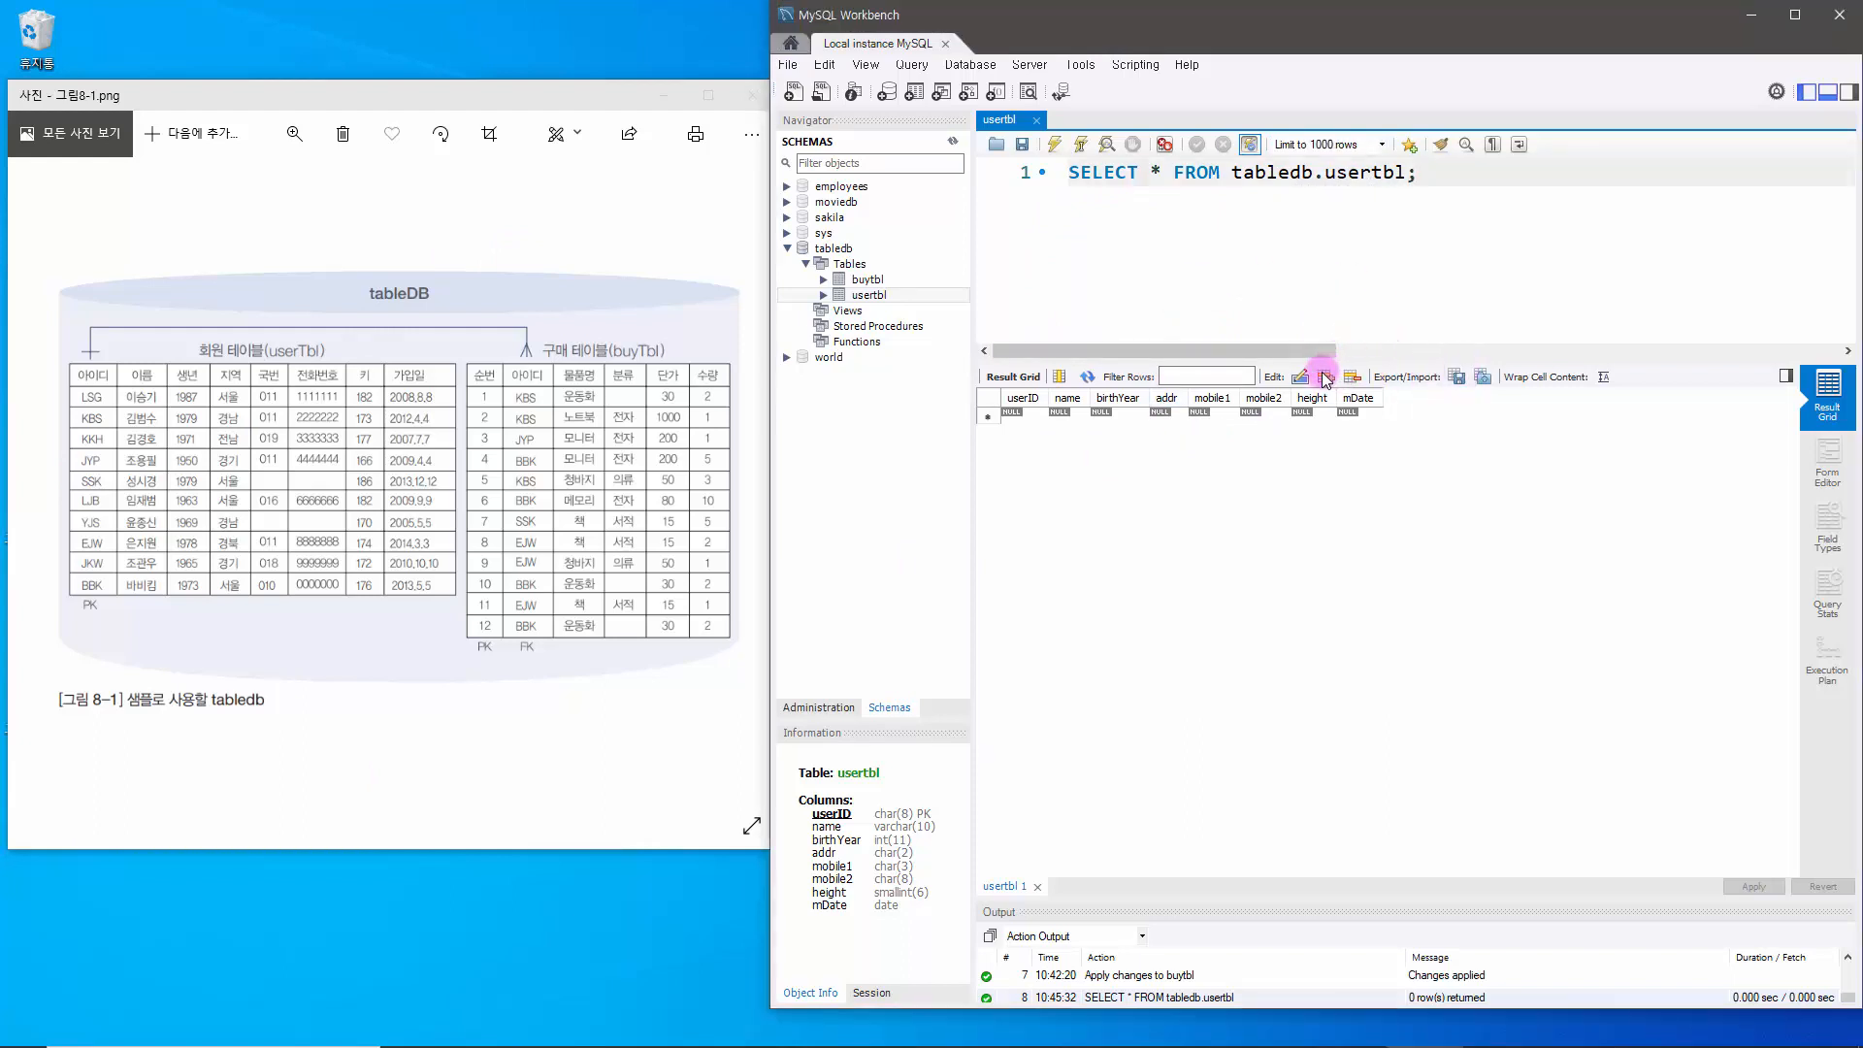
- Add the KBS row to usertbl with the member's name, birth year and phone number, addr 경남, height 173 and mDate 2012-04-04
left_click(1326, 379)
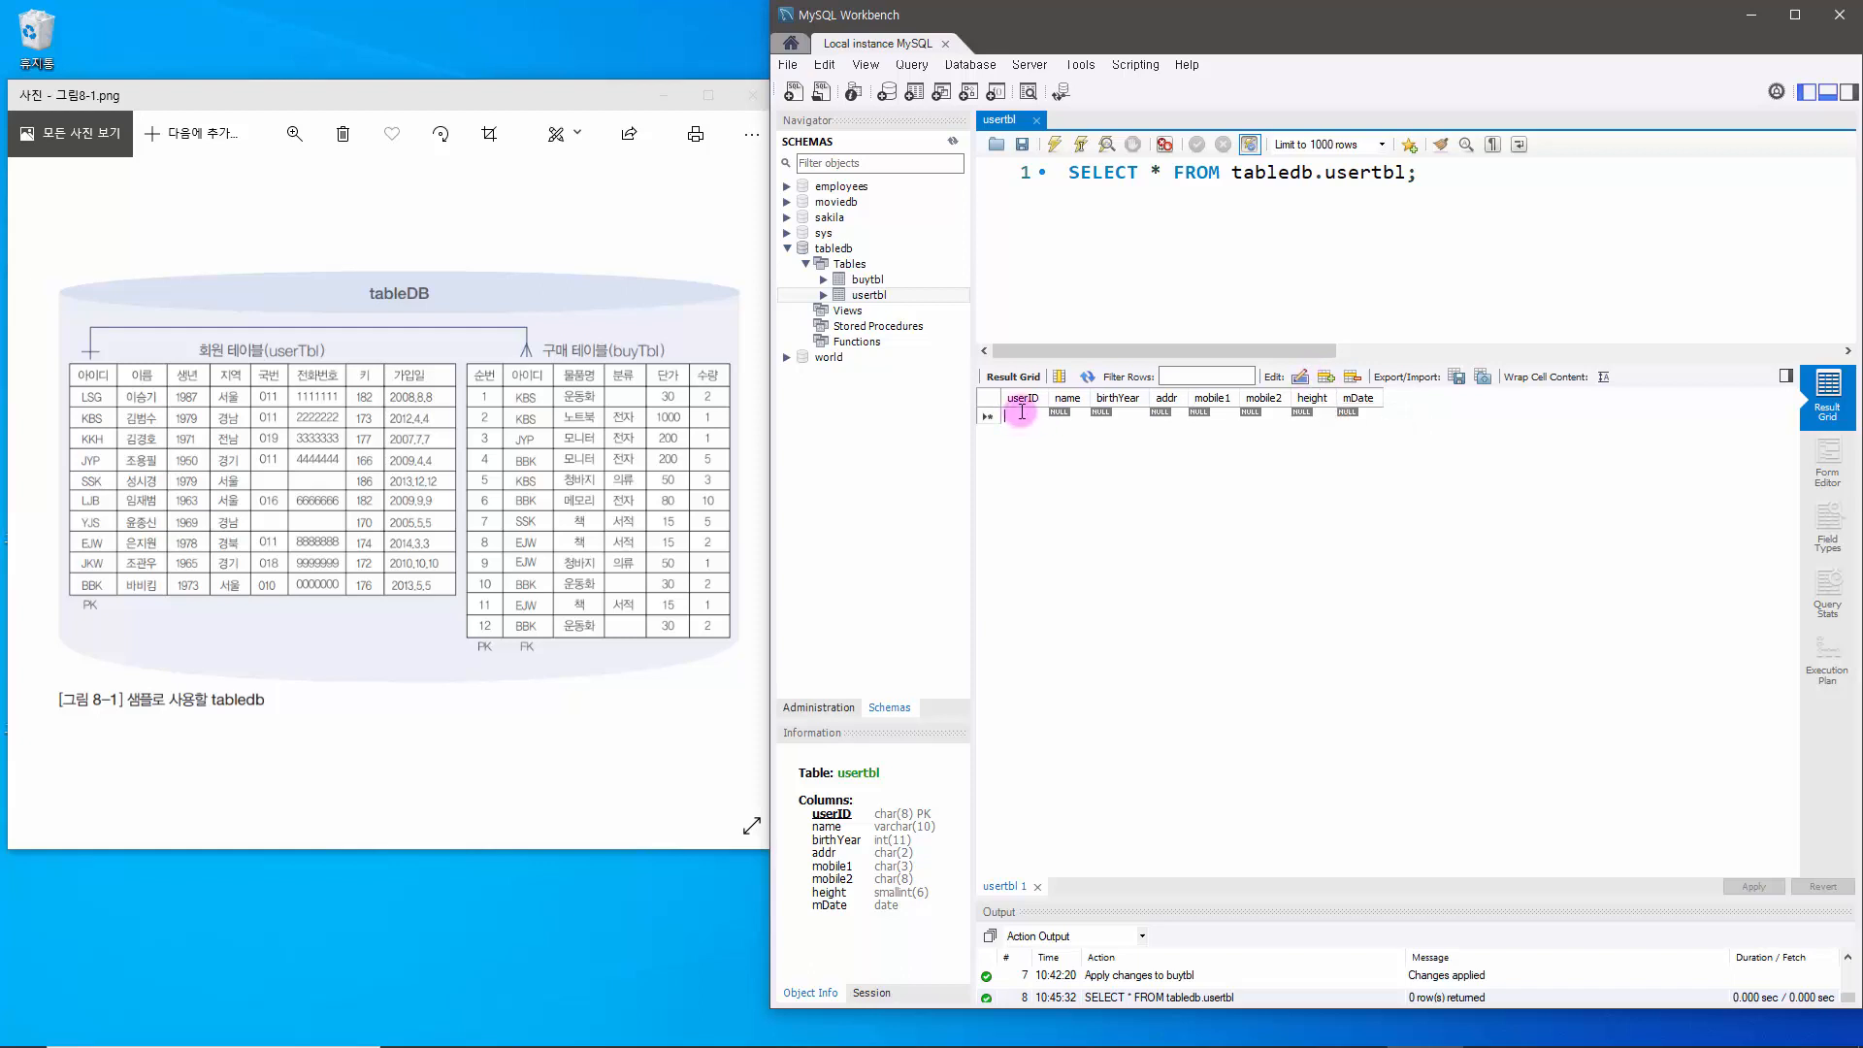
type("KBS")
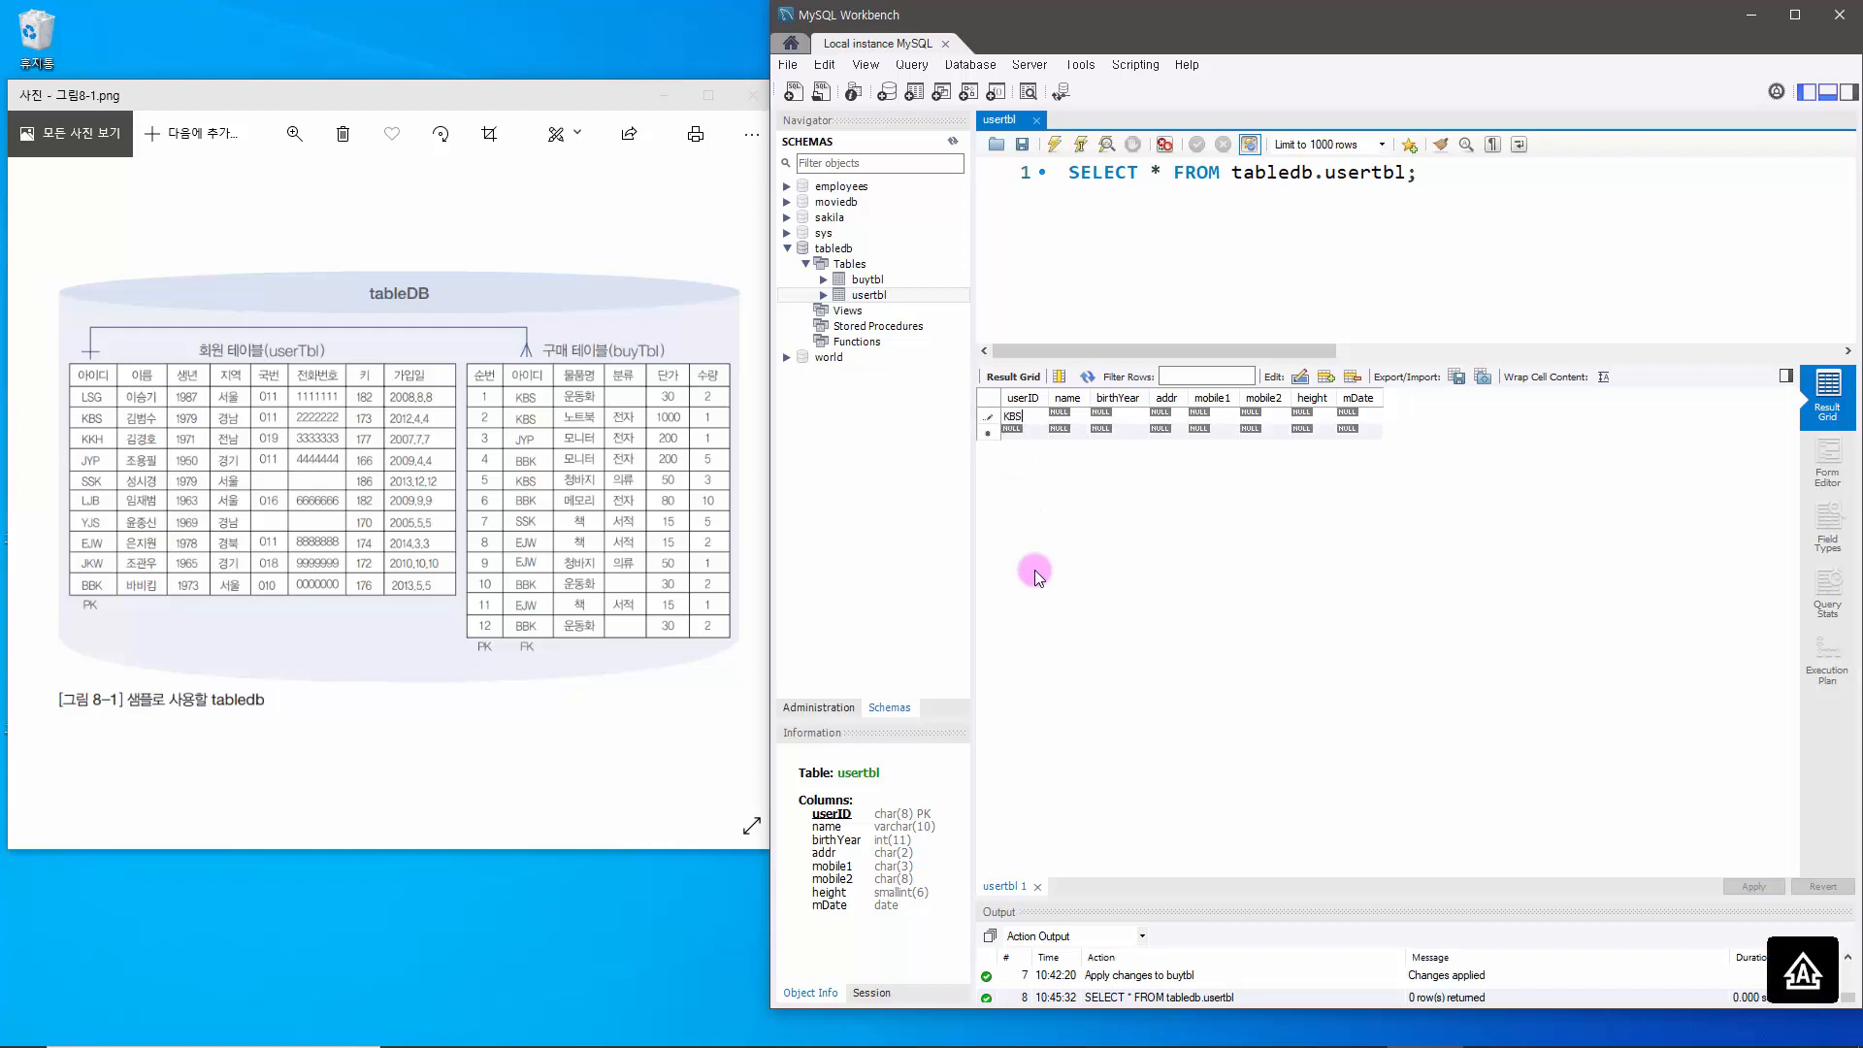
key("Tab")
type("김범수")
key("Tab")
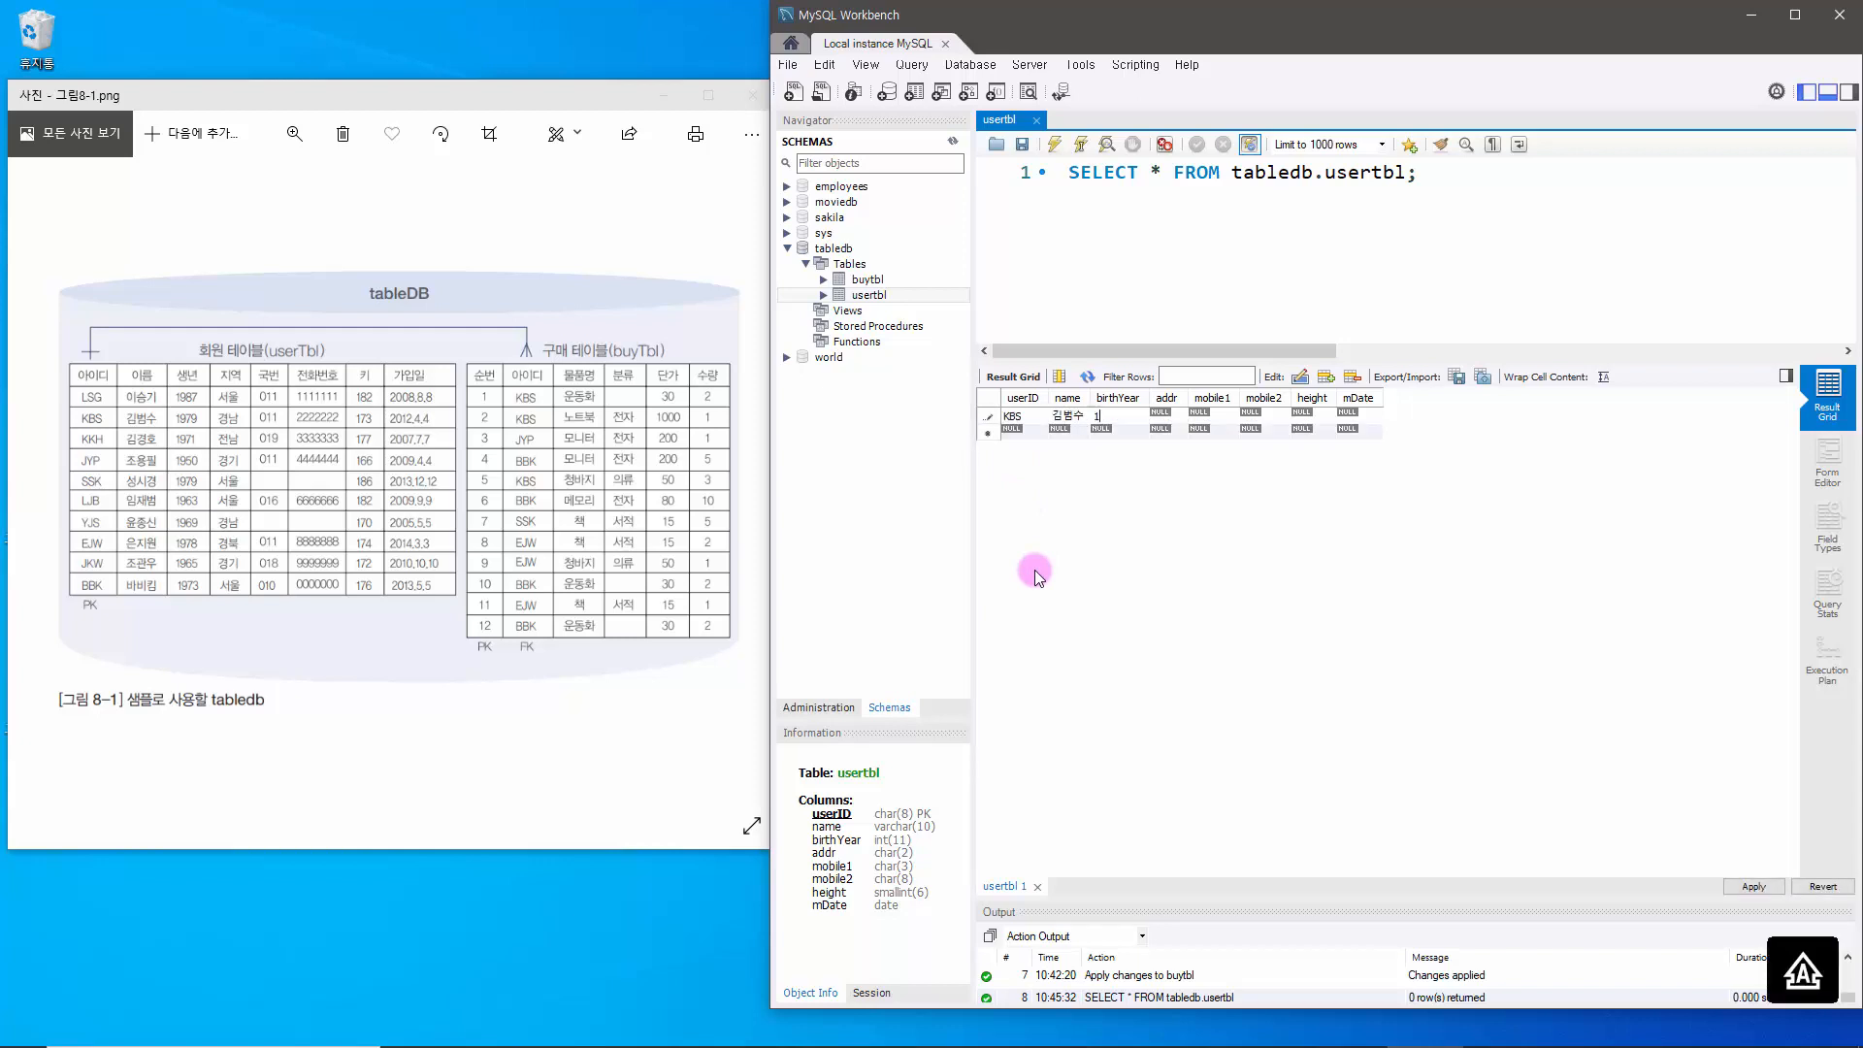
type("1979")
key("Tab")
type("경남")
key("Tab")
type("010")
key("Tab")
type("2222222")
key("Tab")
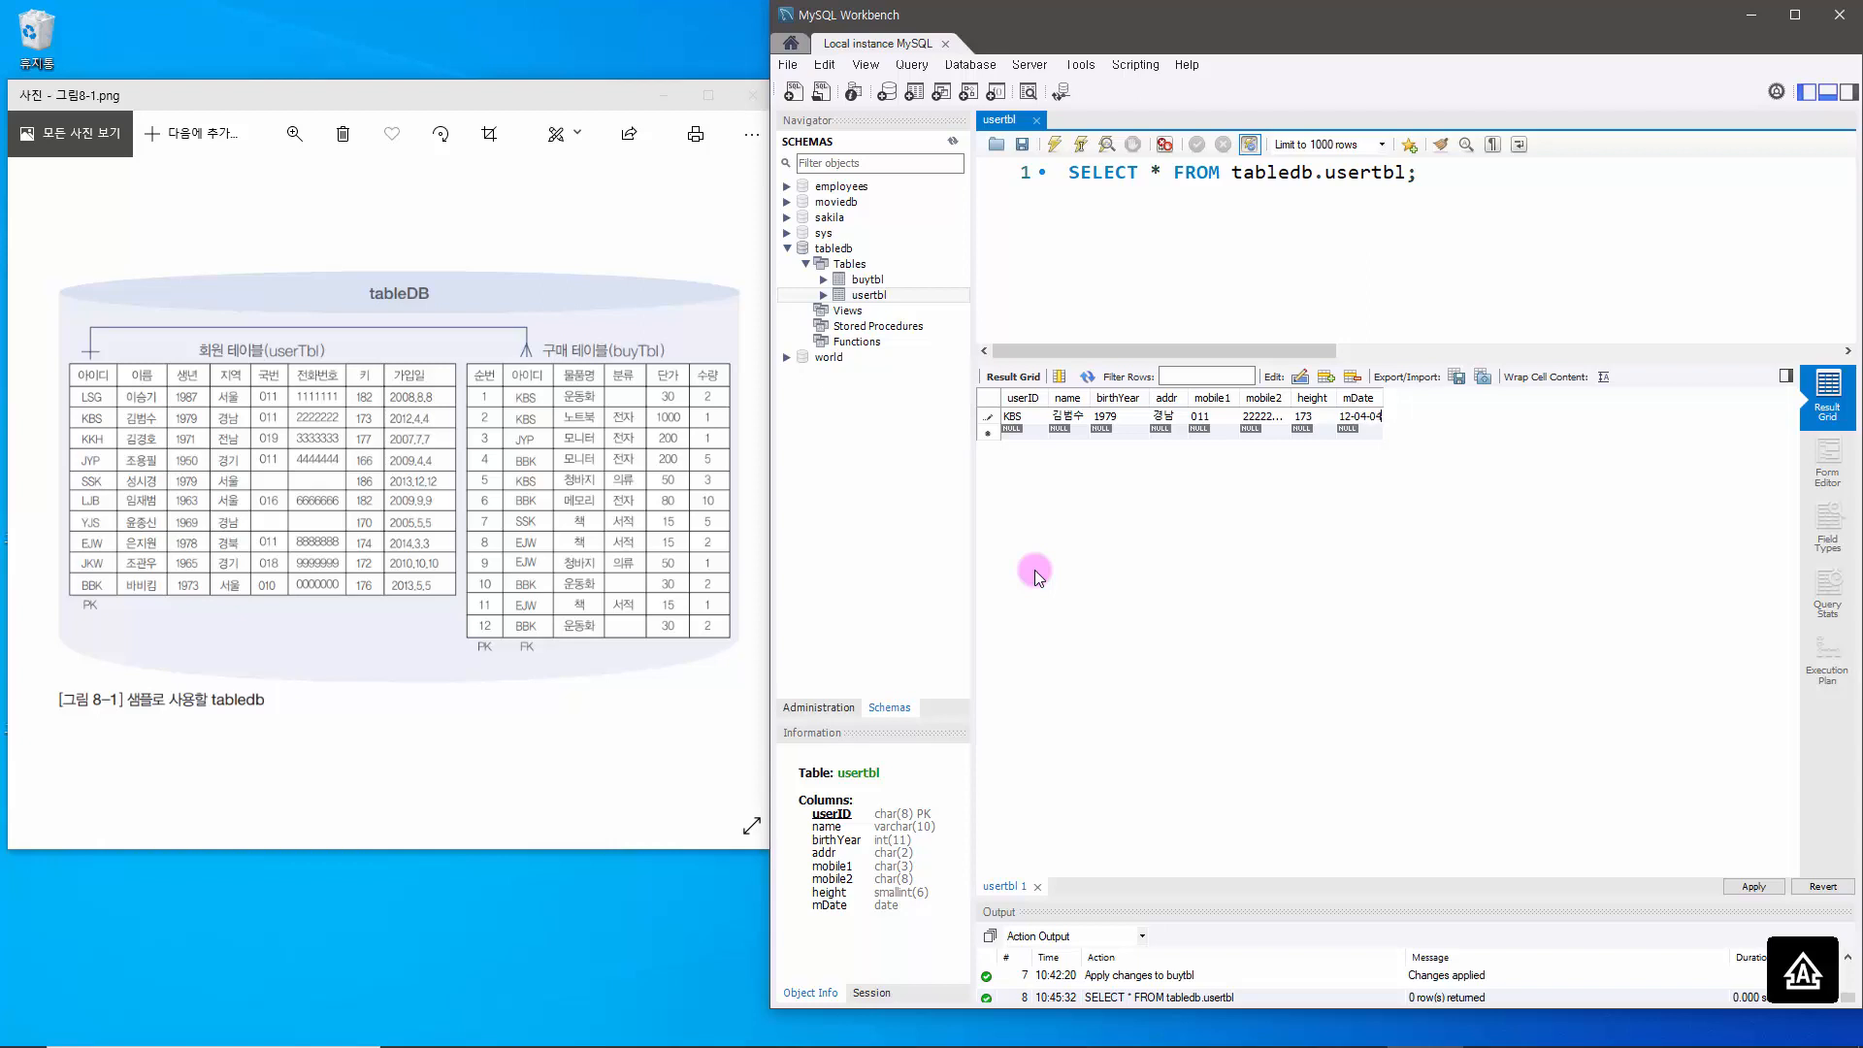
key("Return")
double_click(1384, 395)
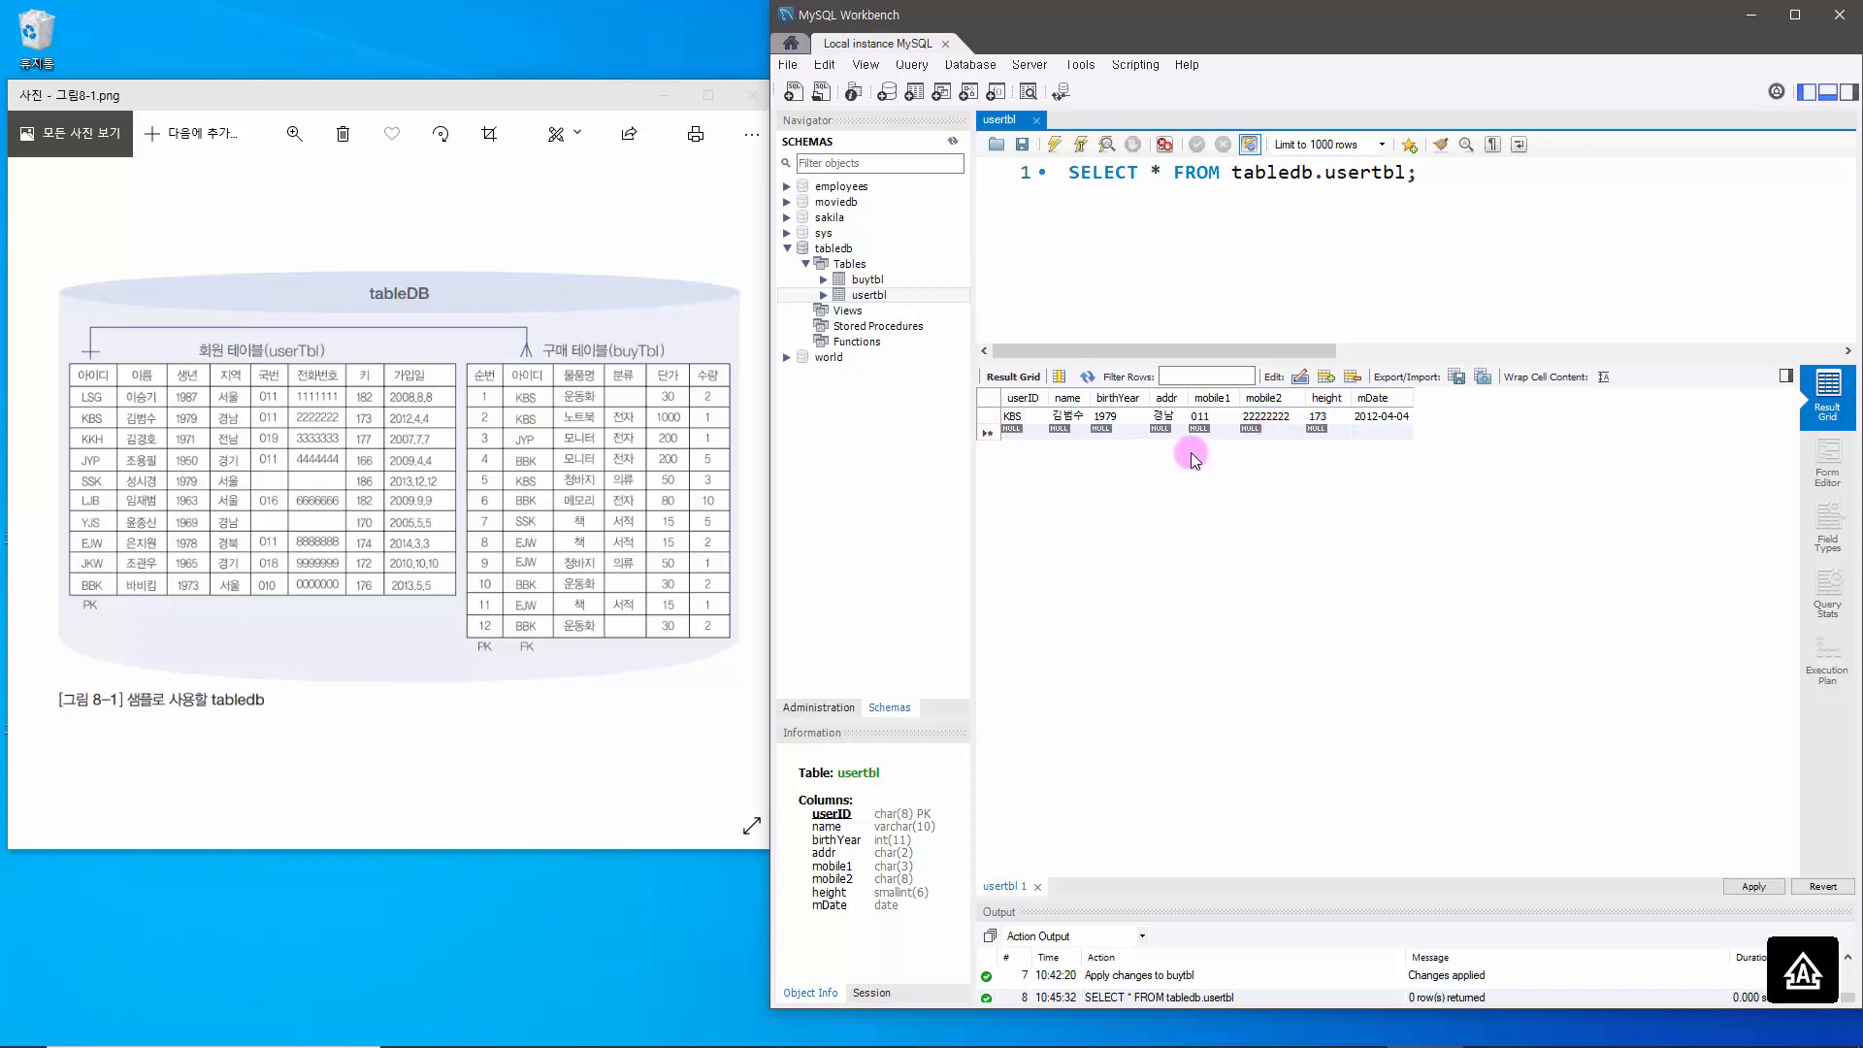
- Add the KKH row to usertbl with the member's name, birth year and phone number, addr 전남, height 177 and mDate 2007-07-07
double_click(1016, 432)
key("Caps_Lock")
type("ㅏㅏ")
key("BackSpace")
key("BackSpace")
key("Caps_Lock")
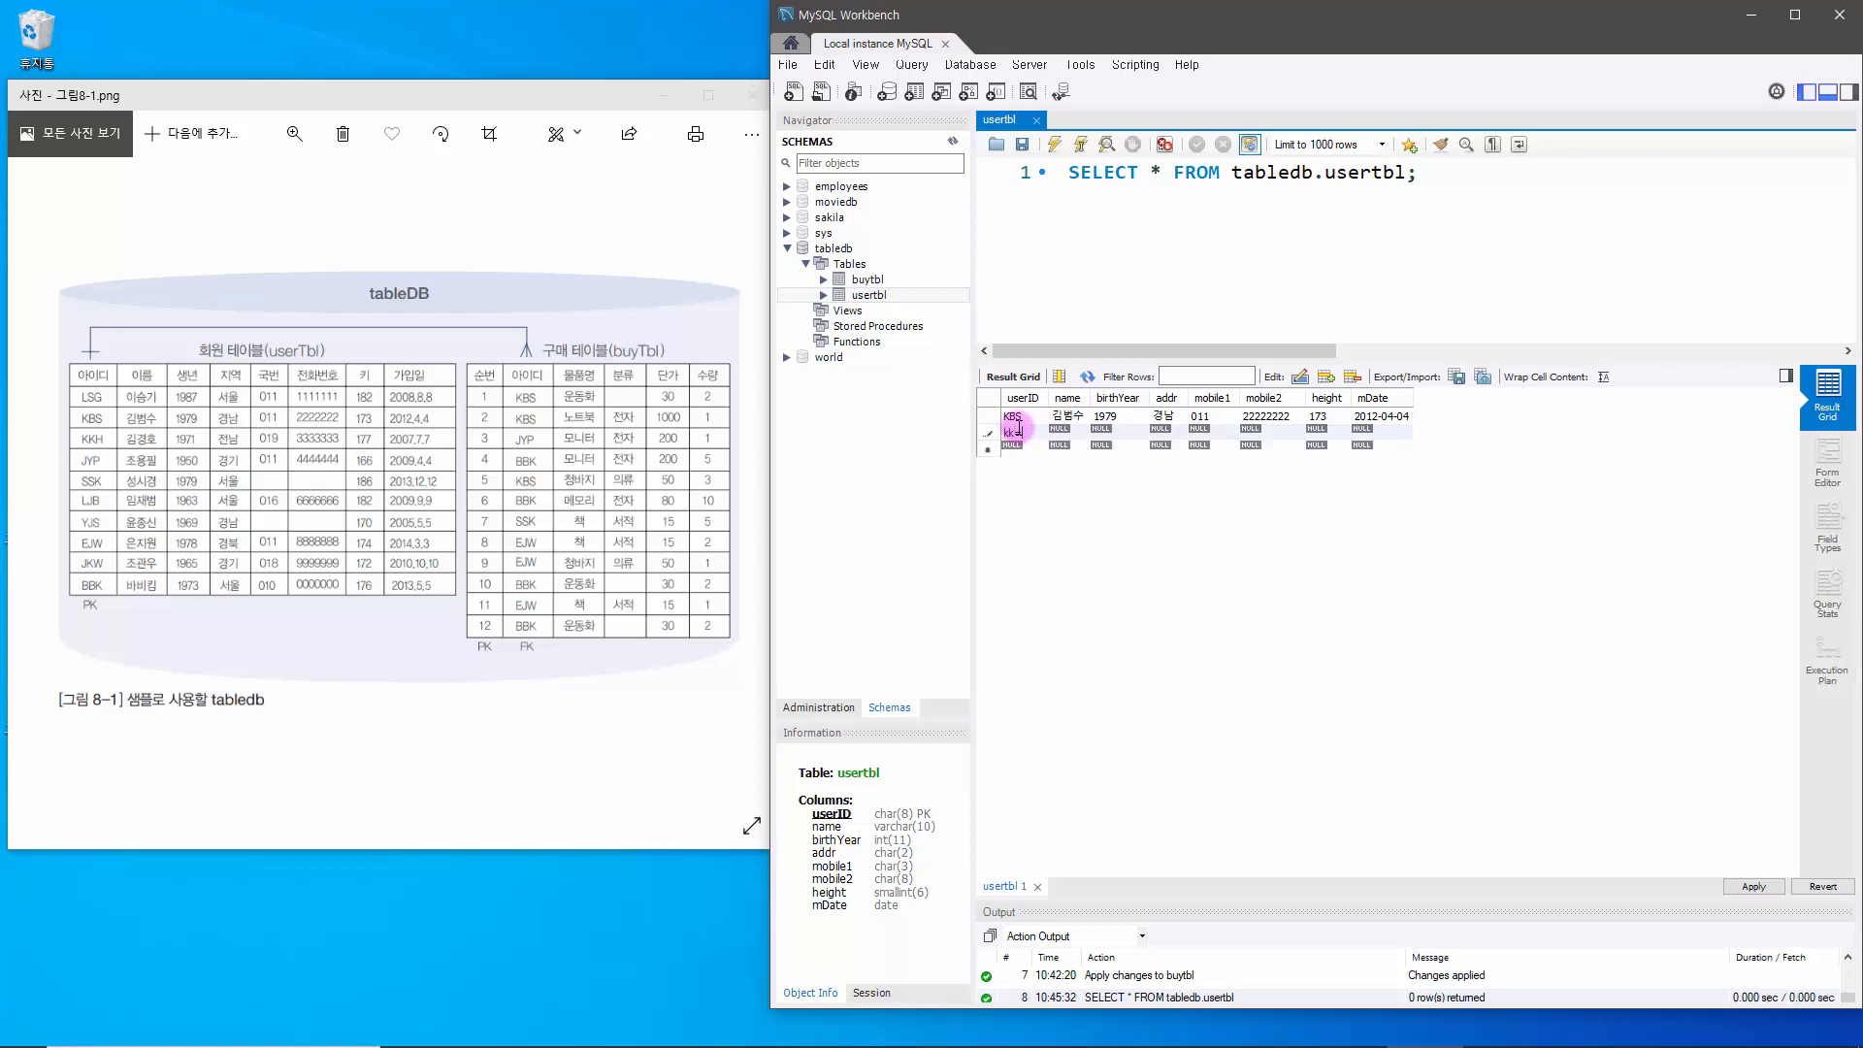
key("BackSpace")
key("BackSpace")
key("Tab")
type("김")
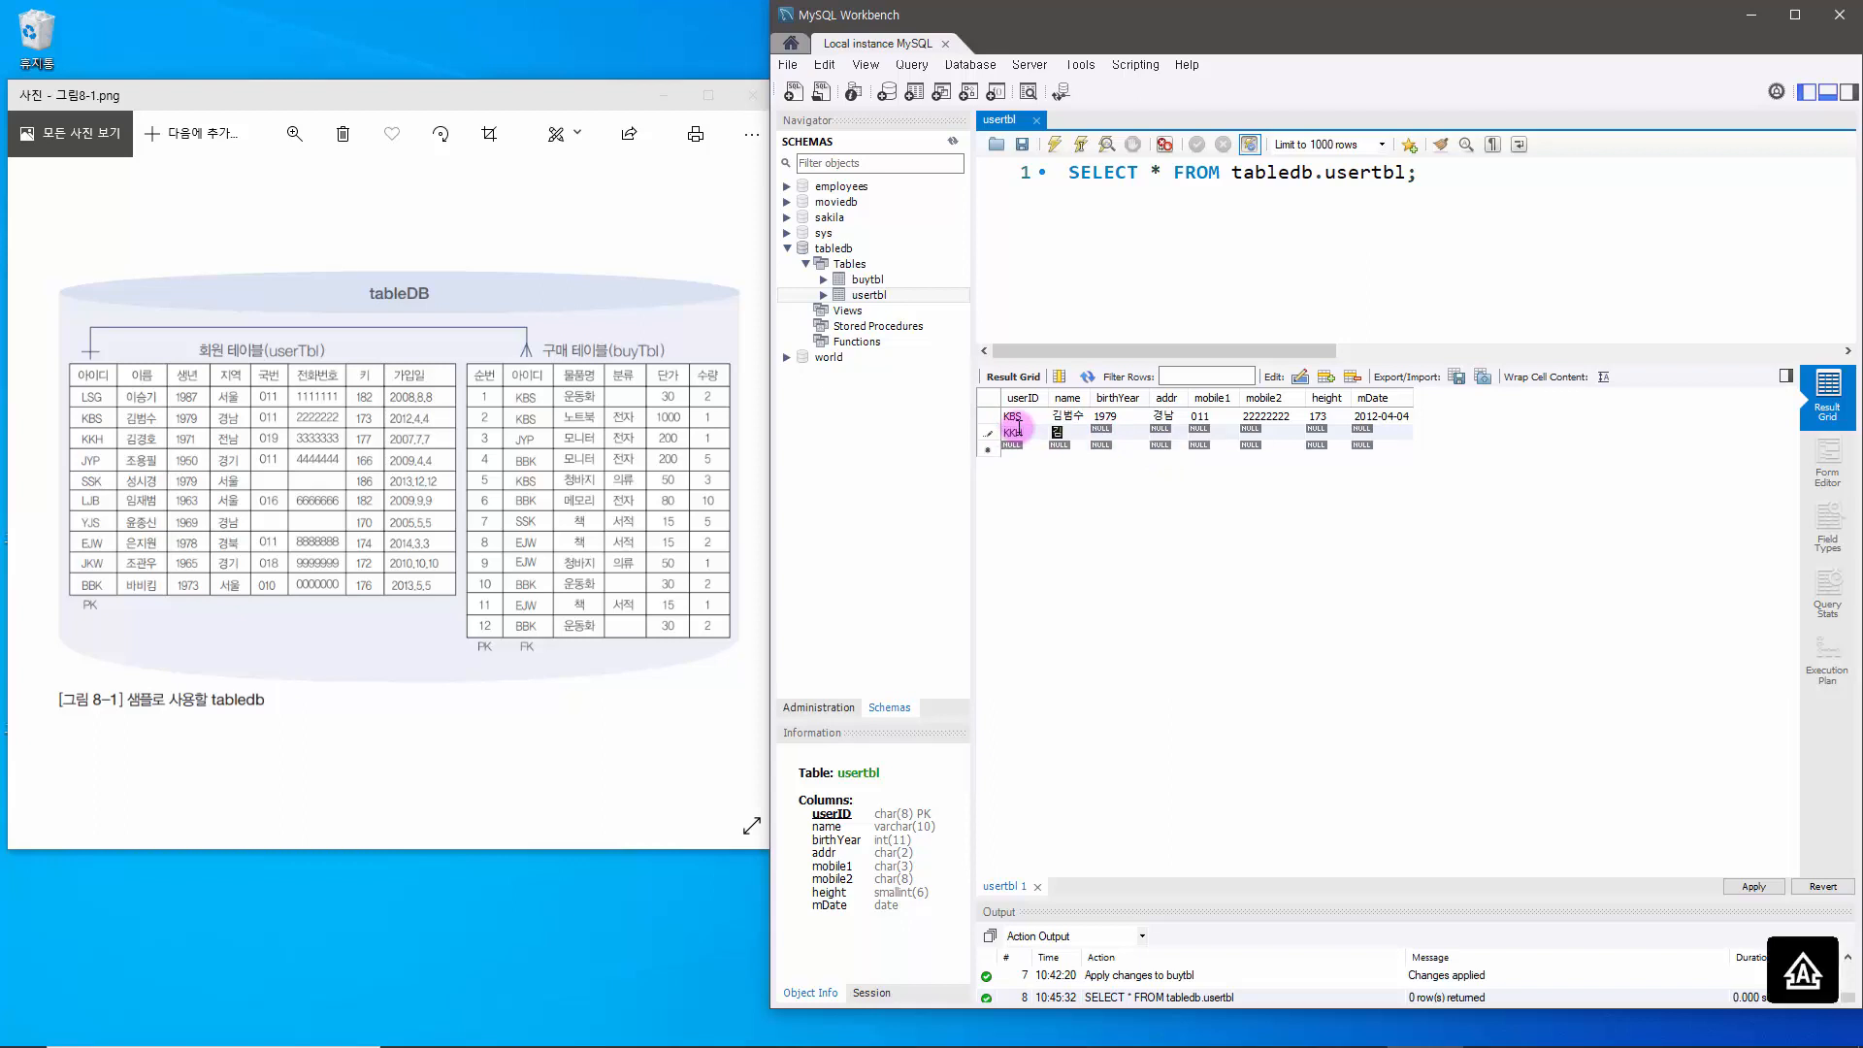
type("경호")
key("Tab")
type("1971")
key("Tab")
type("전남")
key("Tab")
type("019")
key("Tab")
type("33")
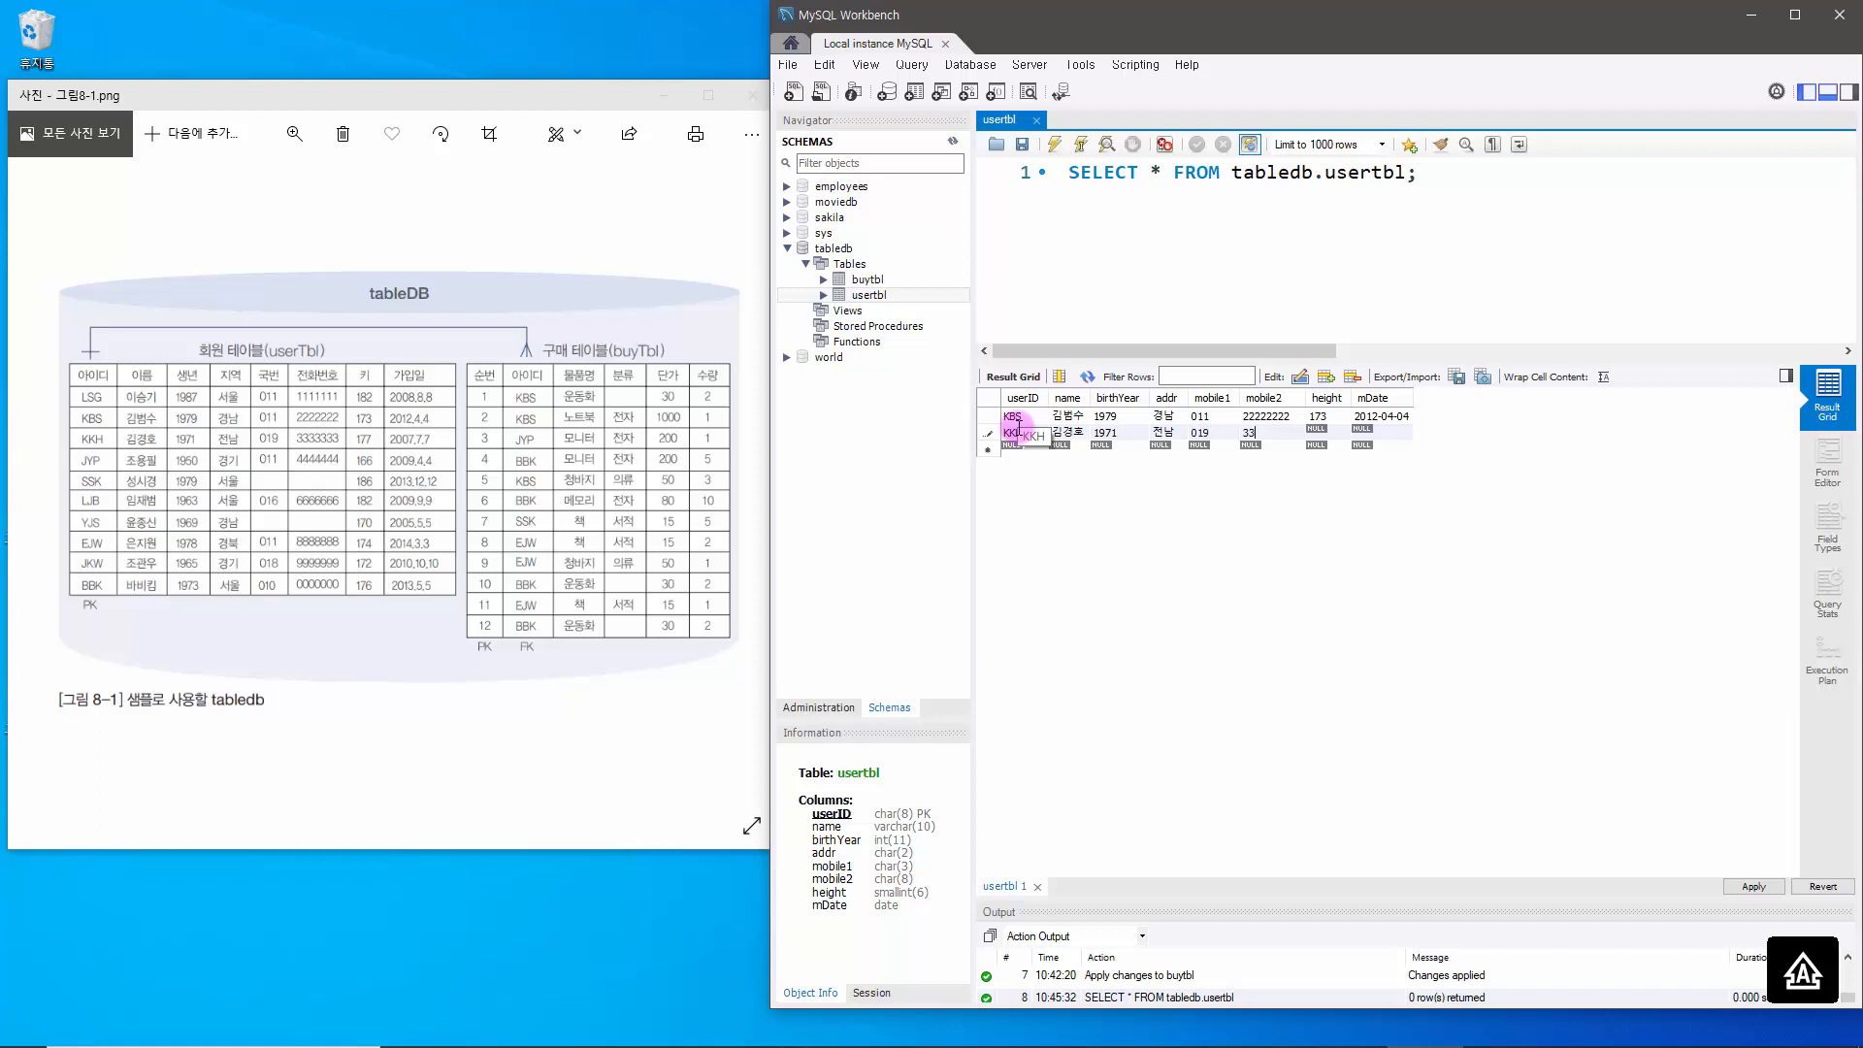
type("333333")
key("Tab")
key("Tab")
key("Return")
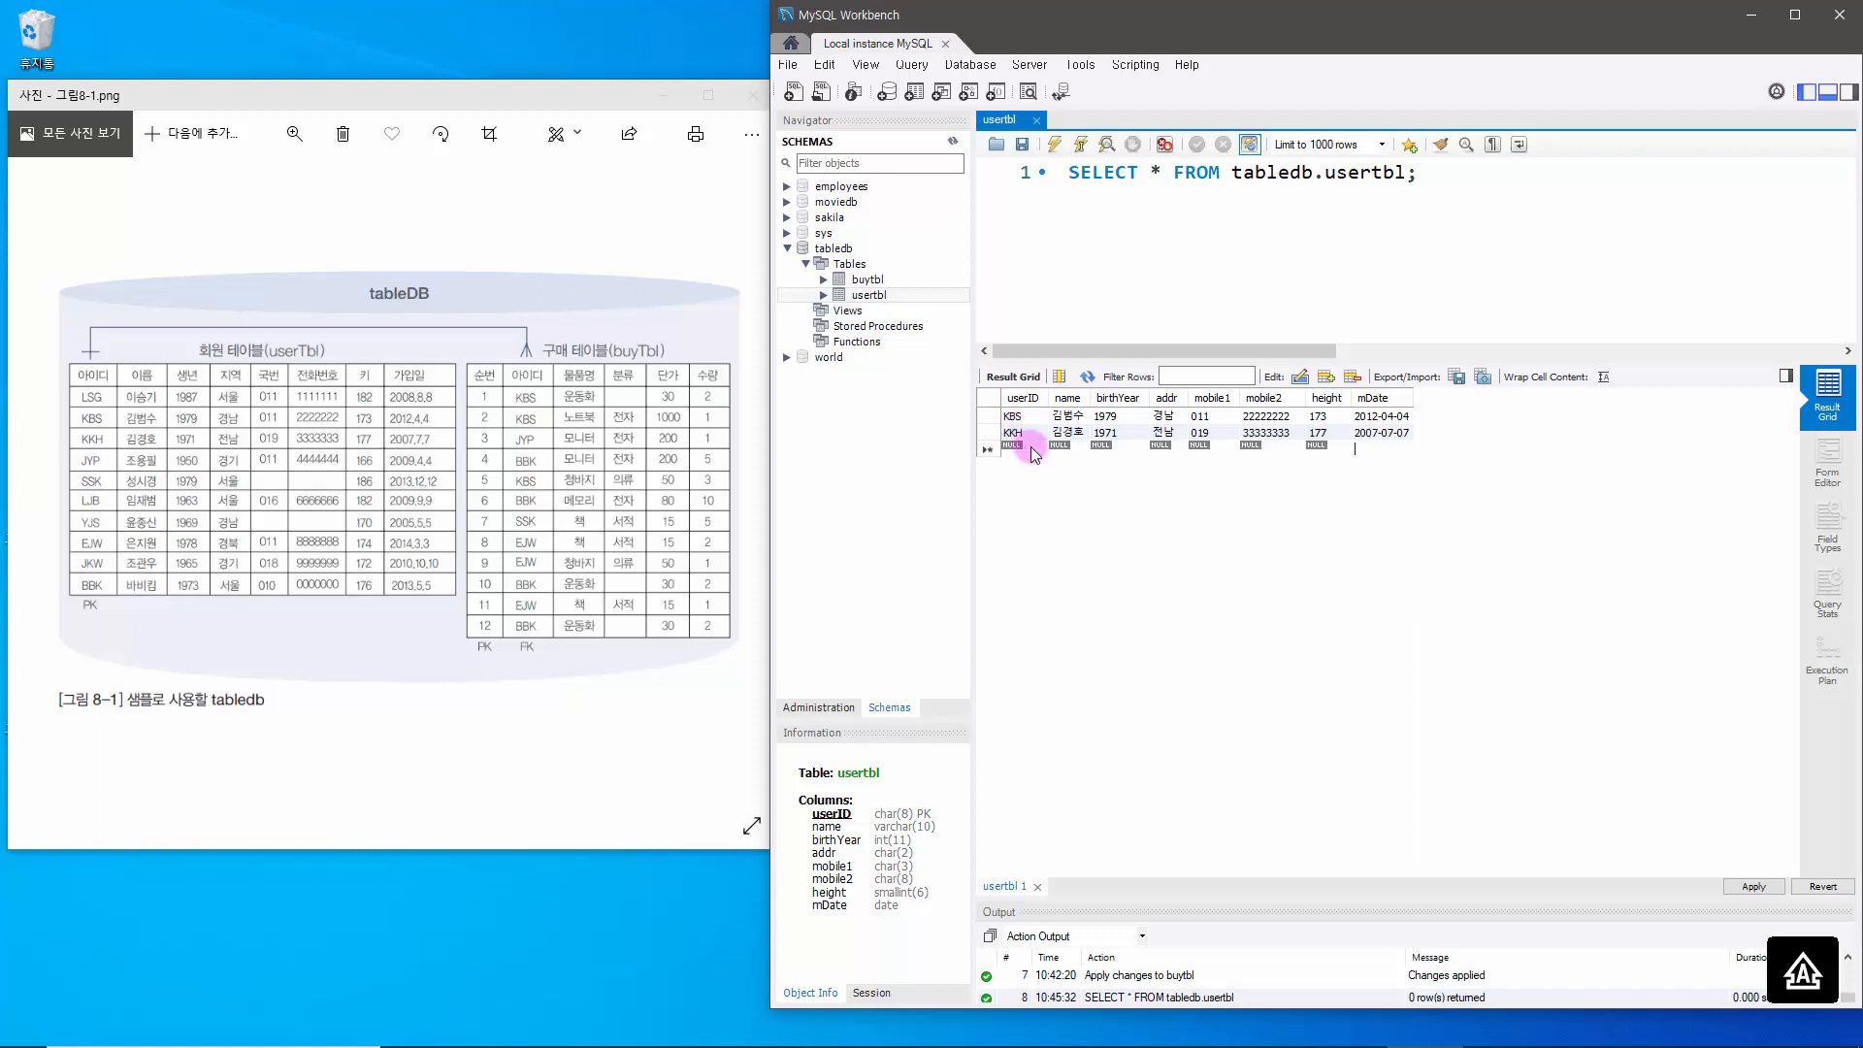
- Add usertbl row LSG with name, birth year, phone number, addr 서울, height 182 and mDate 2008-08-8, and generate the insert script for review
left_click(1032, 451)
type("ㅓㅛ")
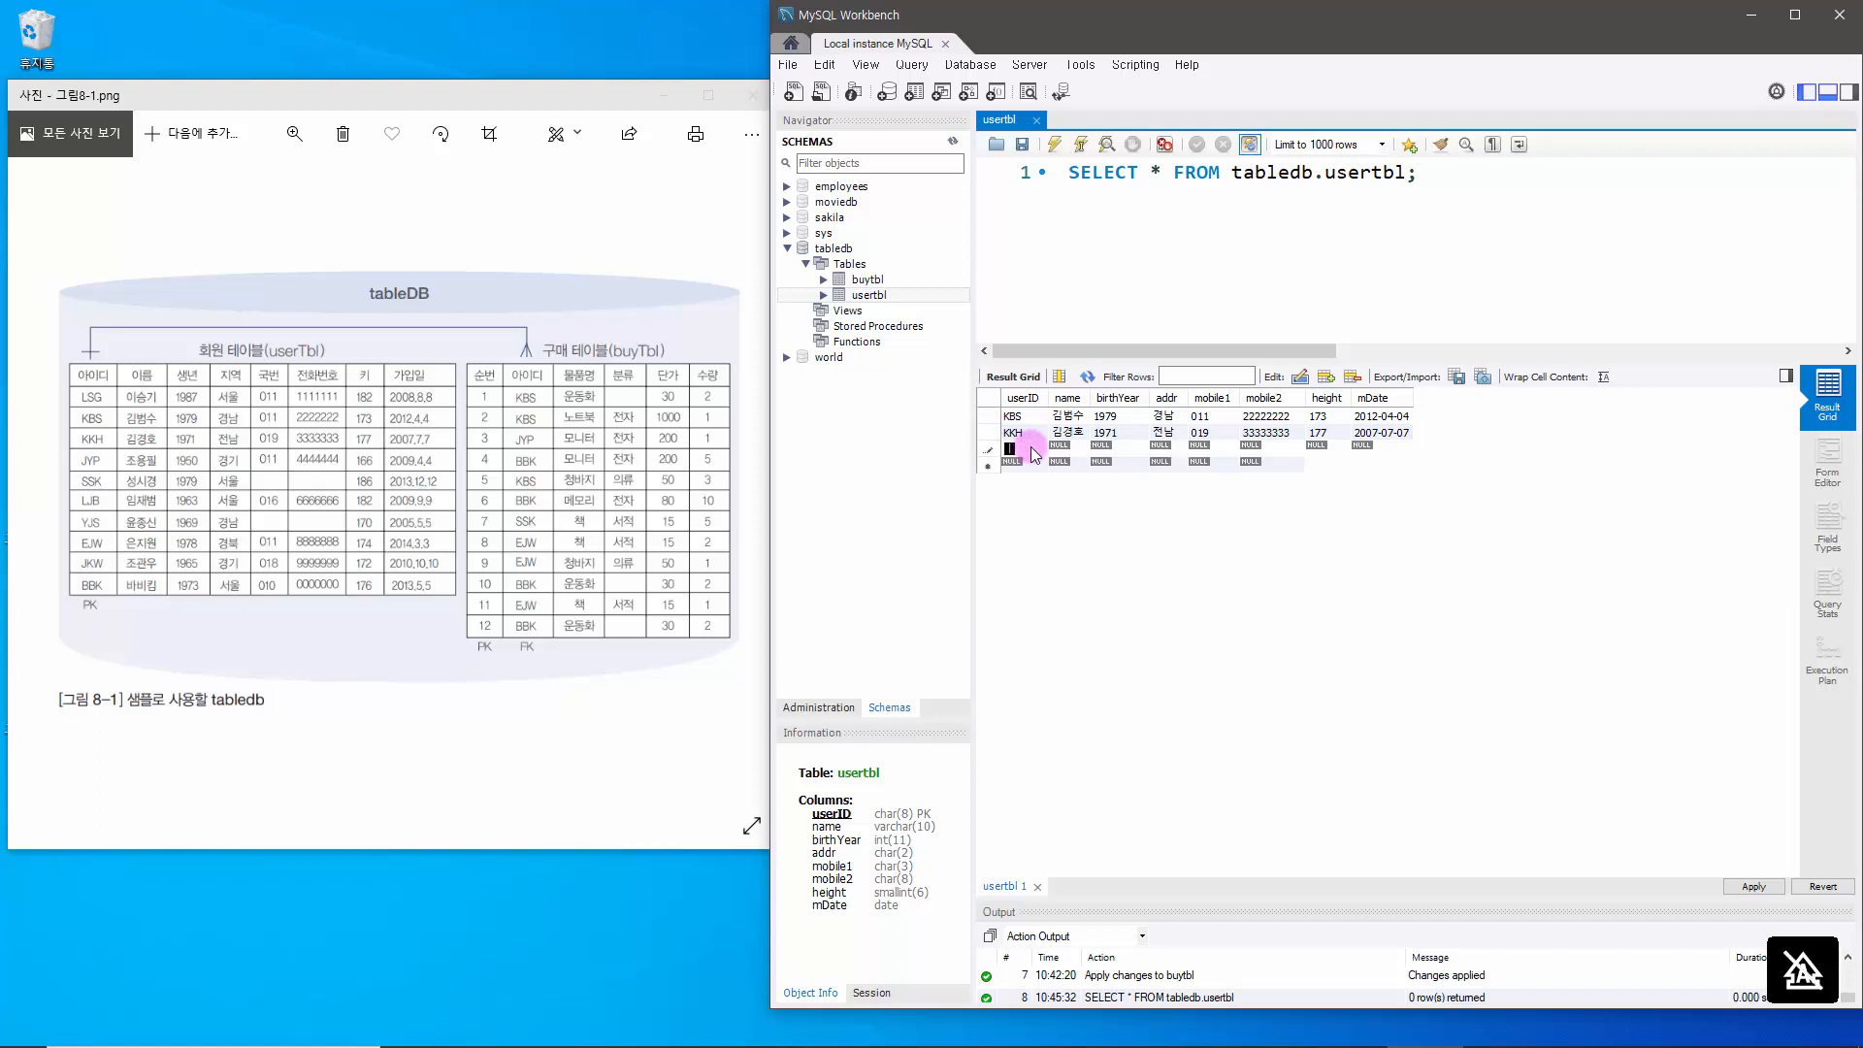
key("BackSpace")
key("BackSpace")
key("BackSpace")
key("BackSpace")
type("LSG")
key("Tab")
type("이승기")
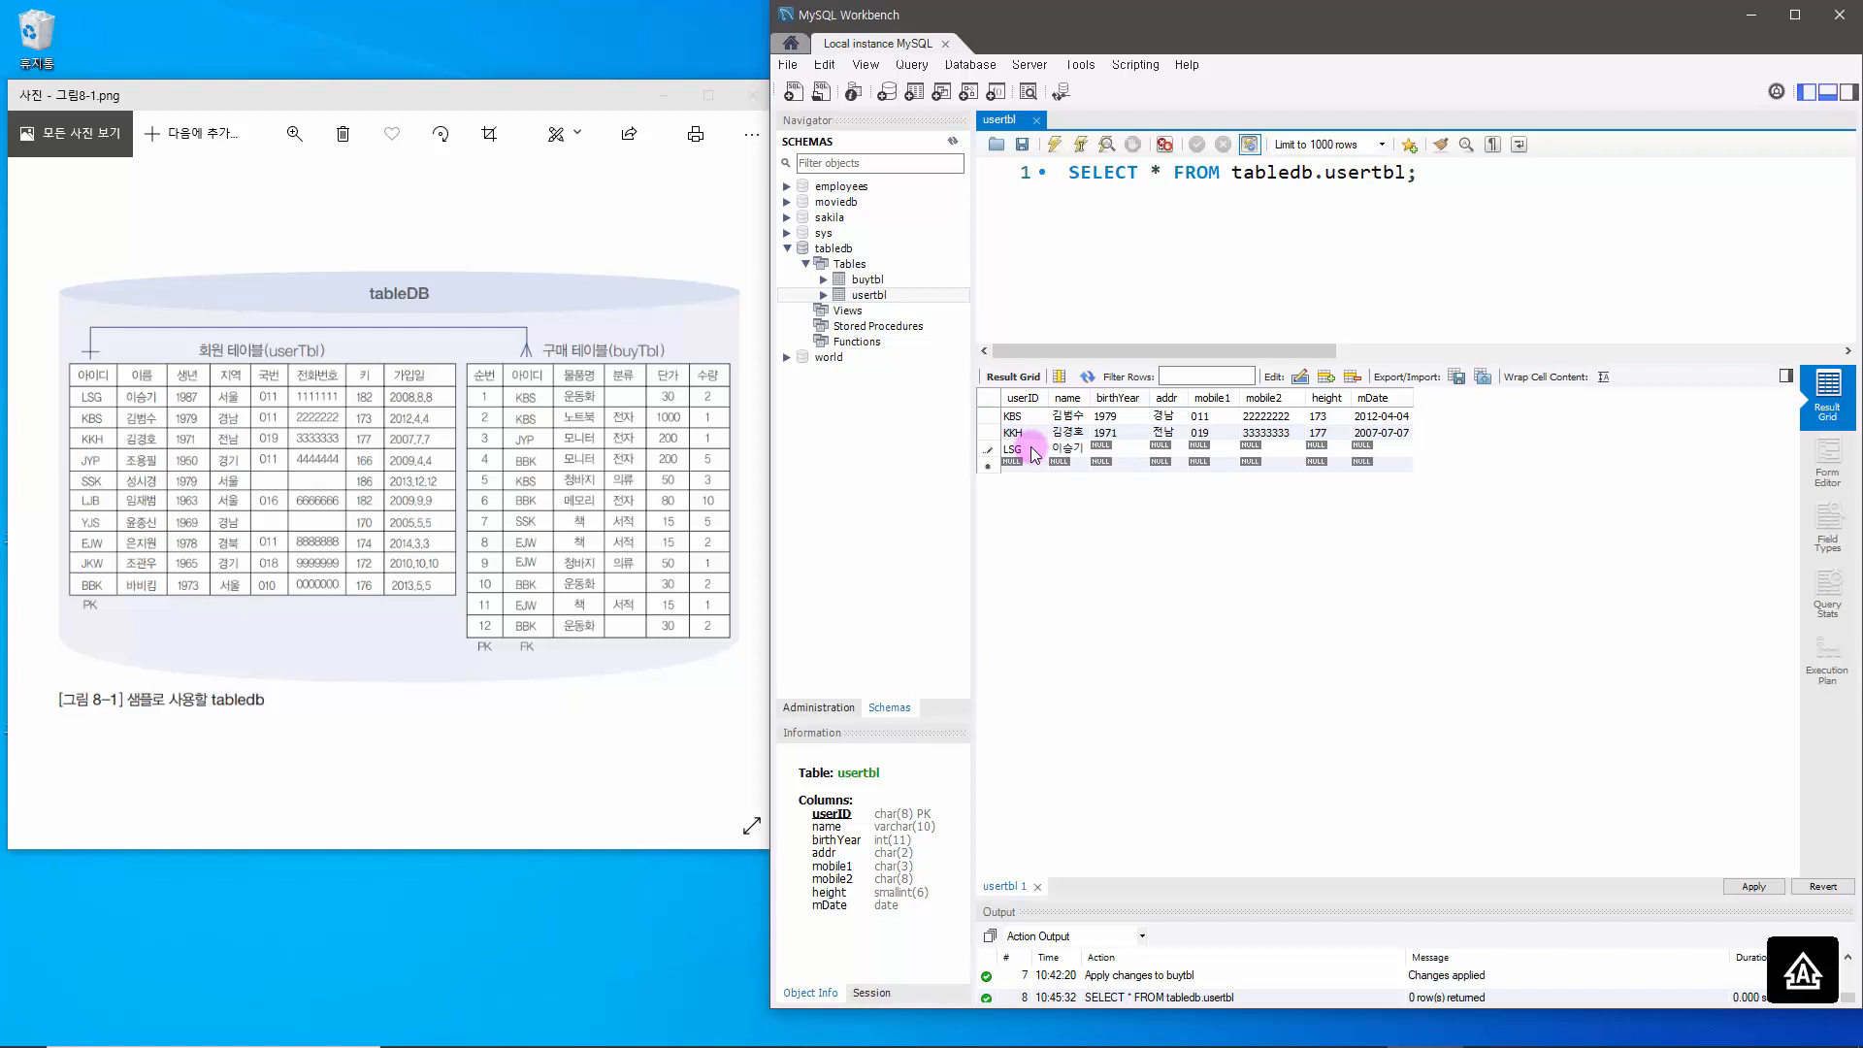
key("Tab")
type("19")
key("Tab")
type("서울 ")
type("011")
key("Tab")
type("1")
key("Tab")
key("Tab")
type("2")
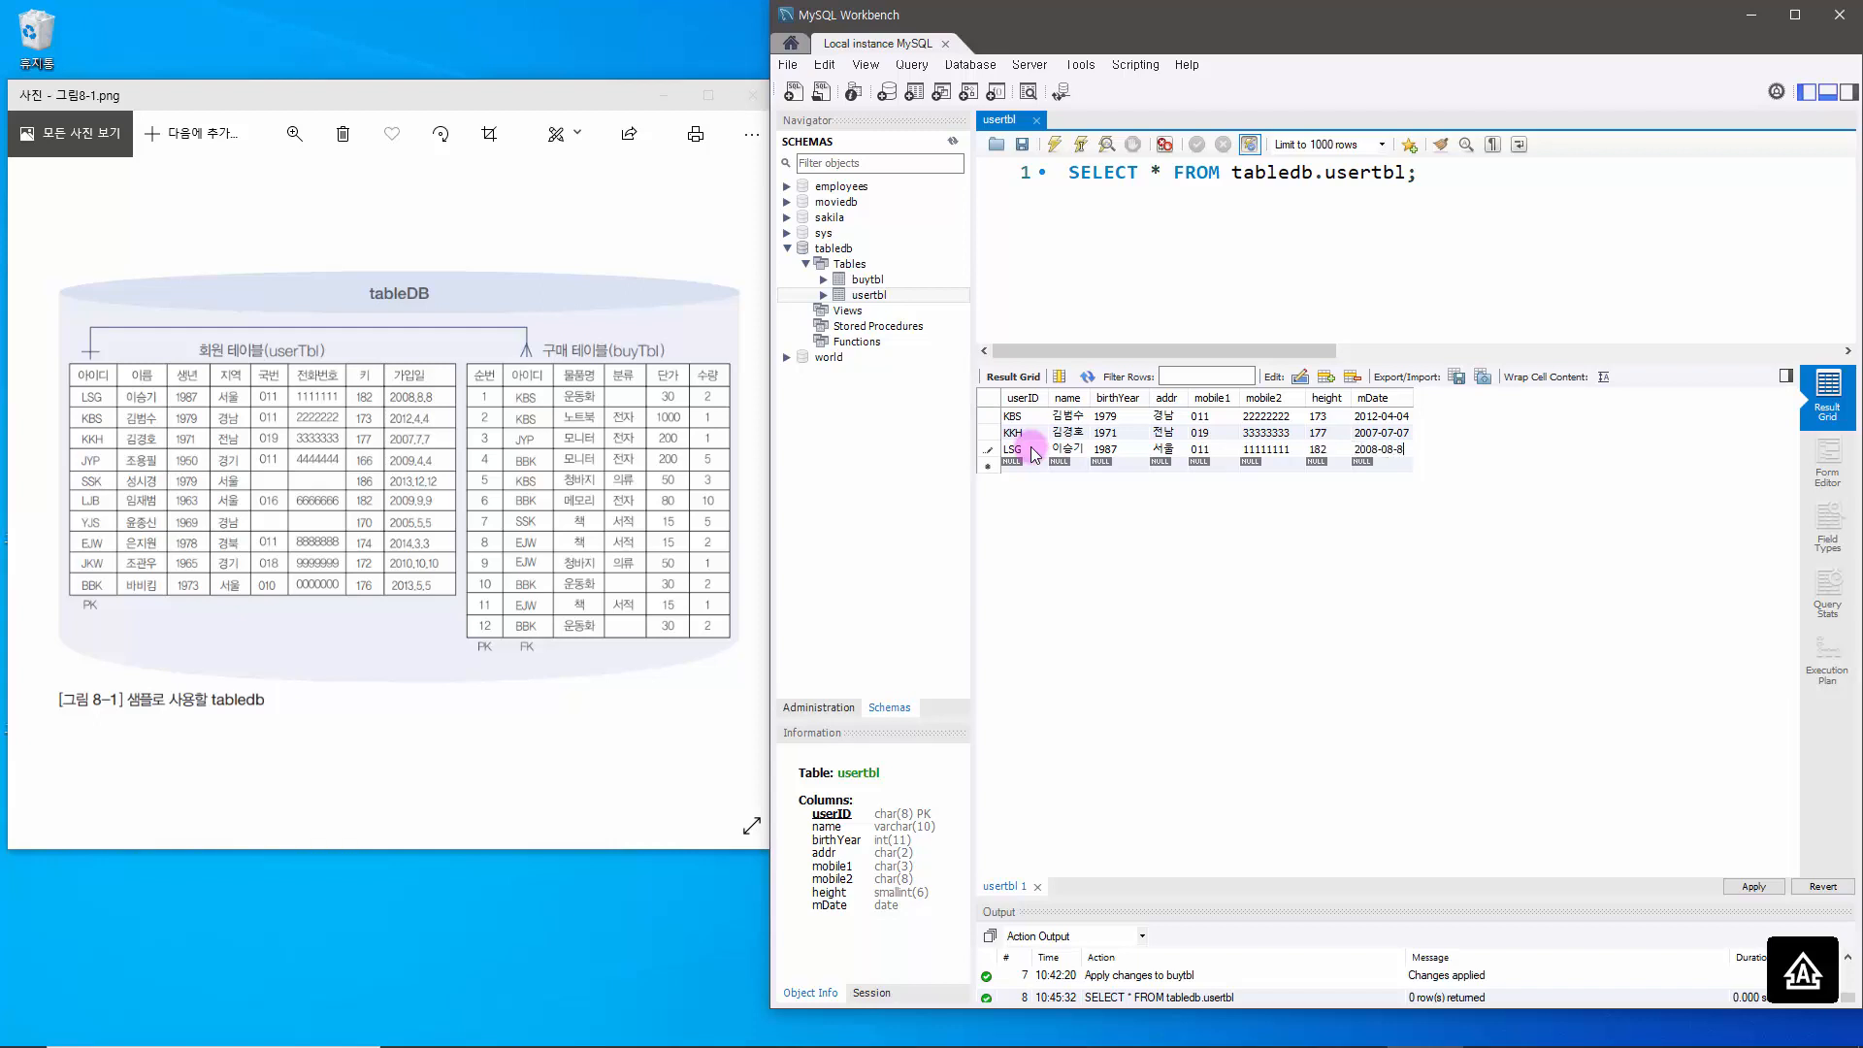
key("Return")
left_click(1757, 890)
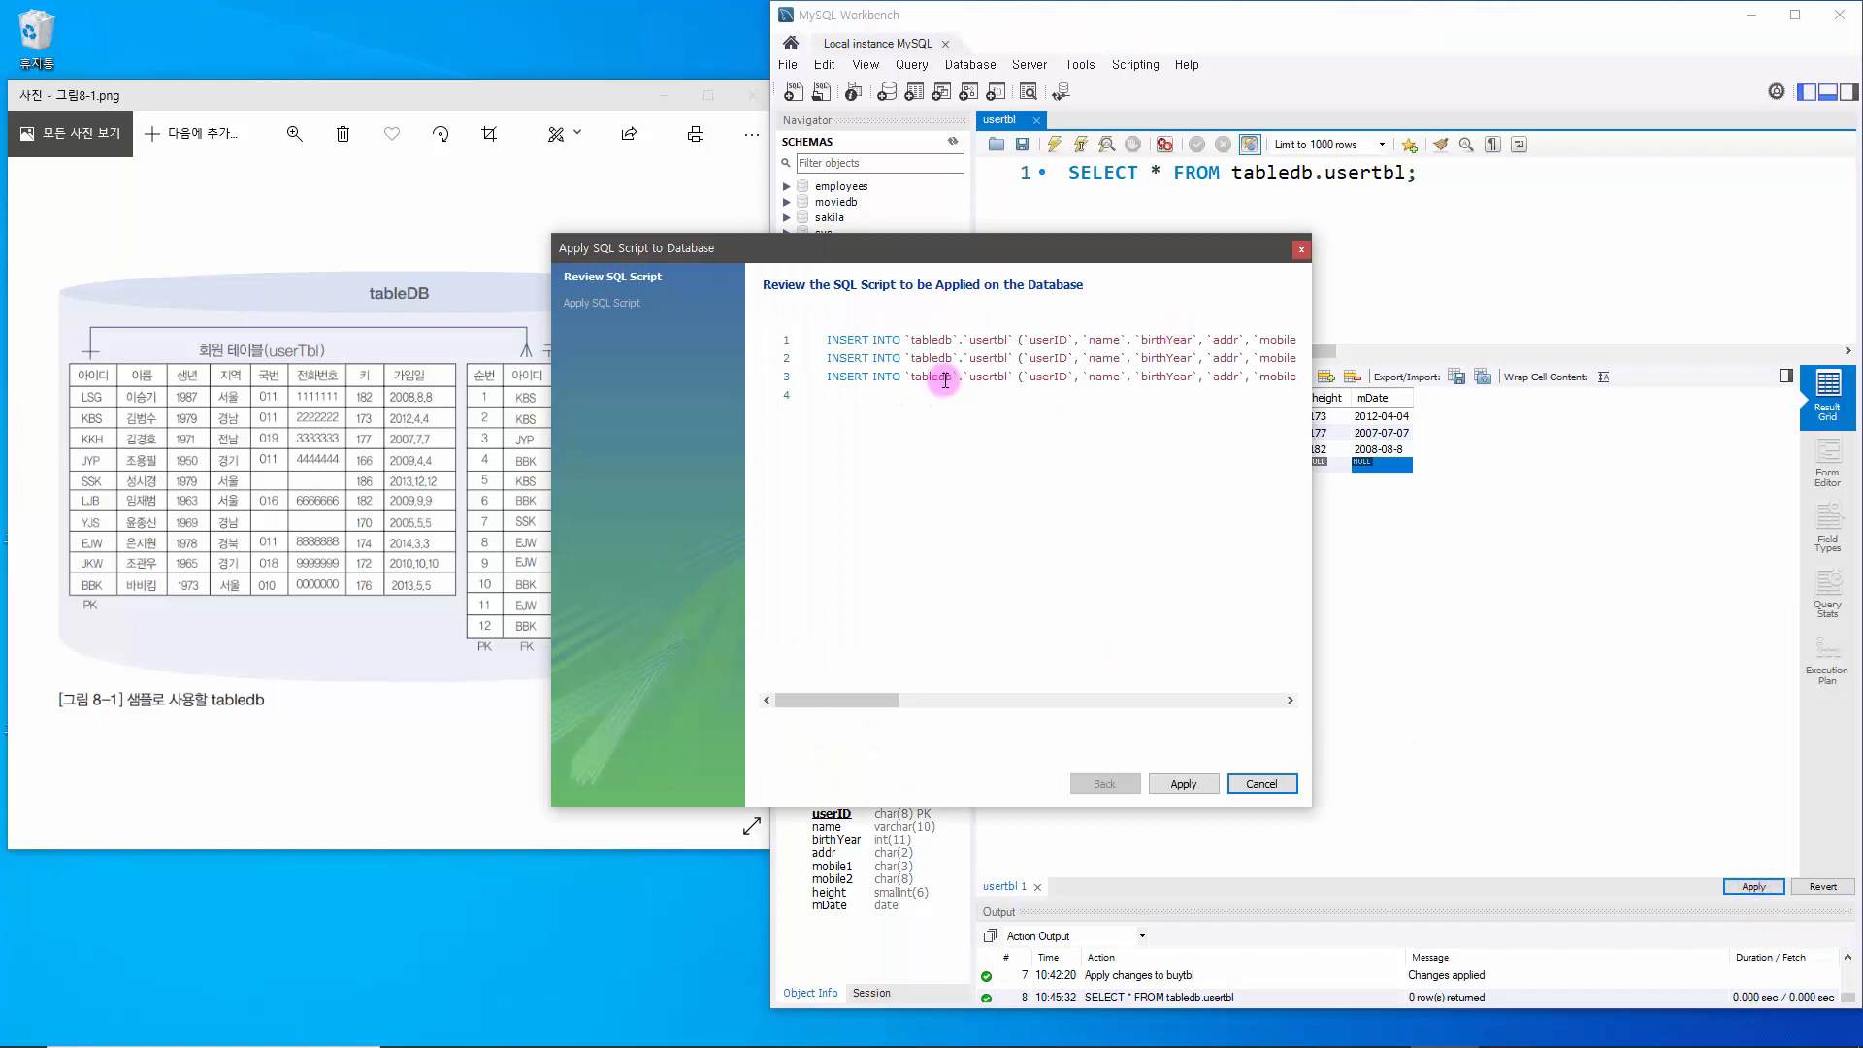
- Apply the reviewed insert script to usertbl and close the usertbl query
left_click_drag(874, 699, 823, 700)
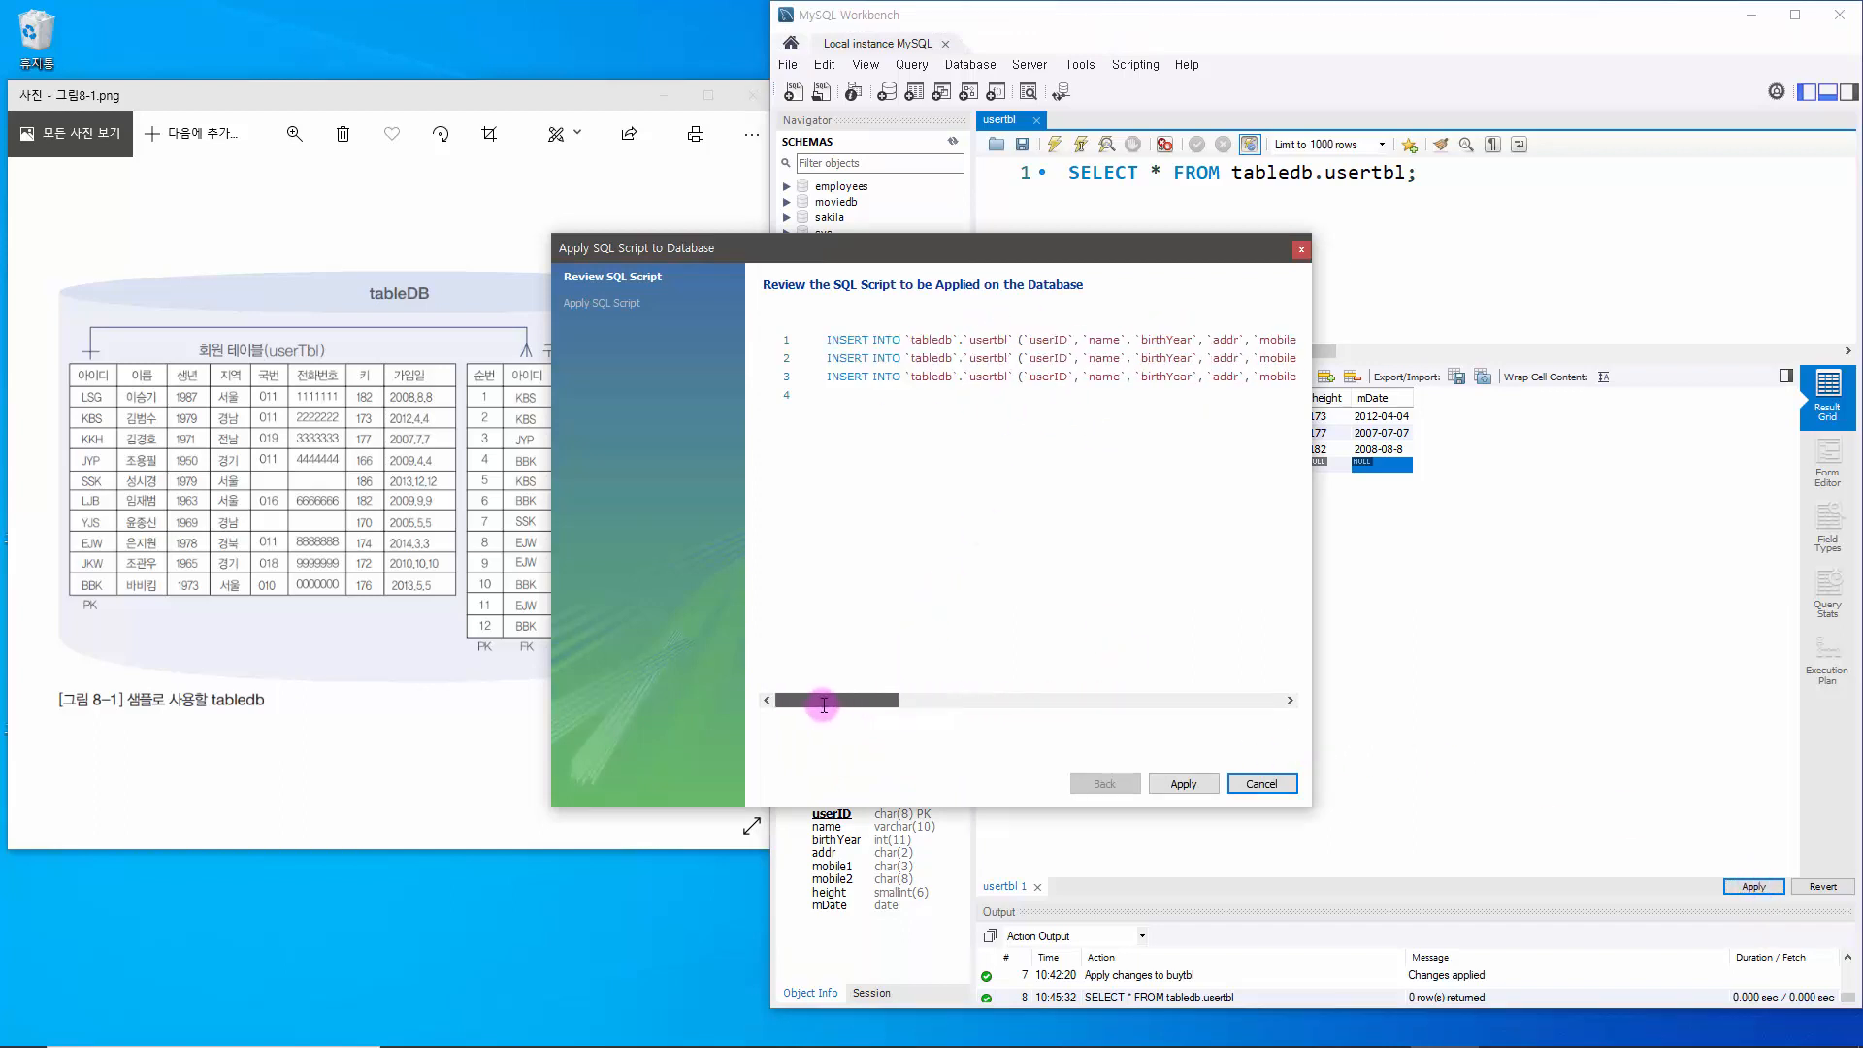
left_click(1185, 784)
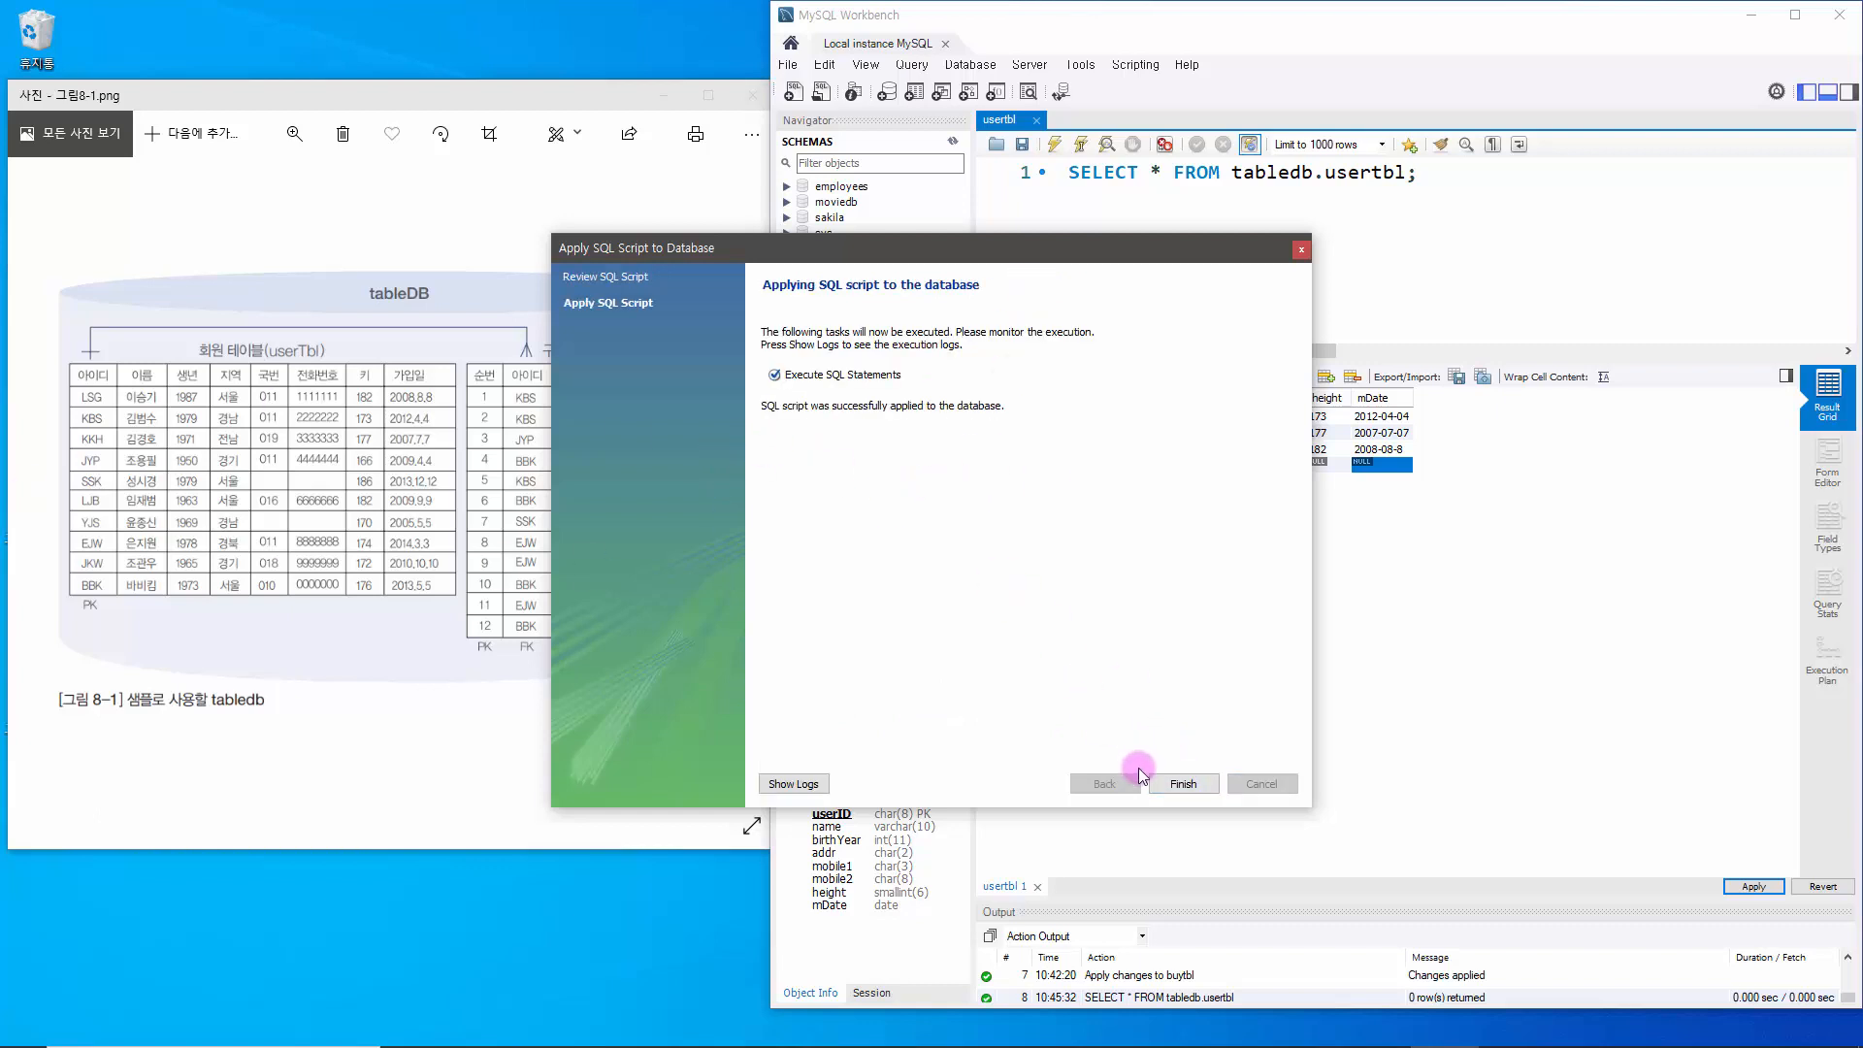
left_click(1186, 782)
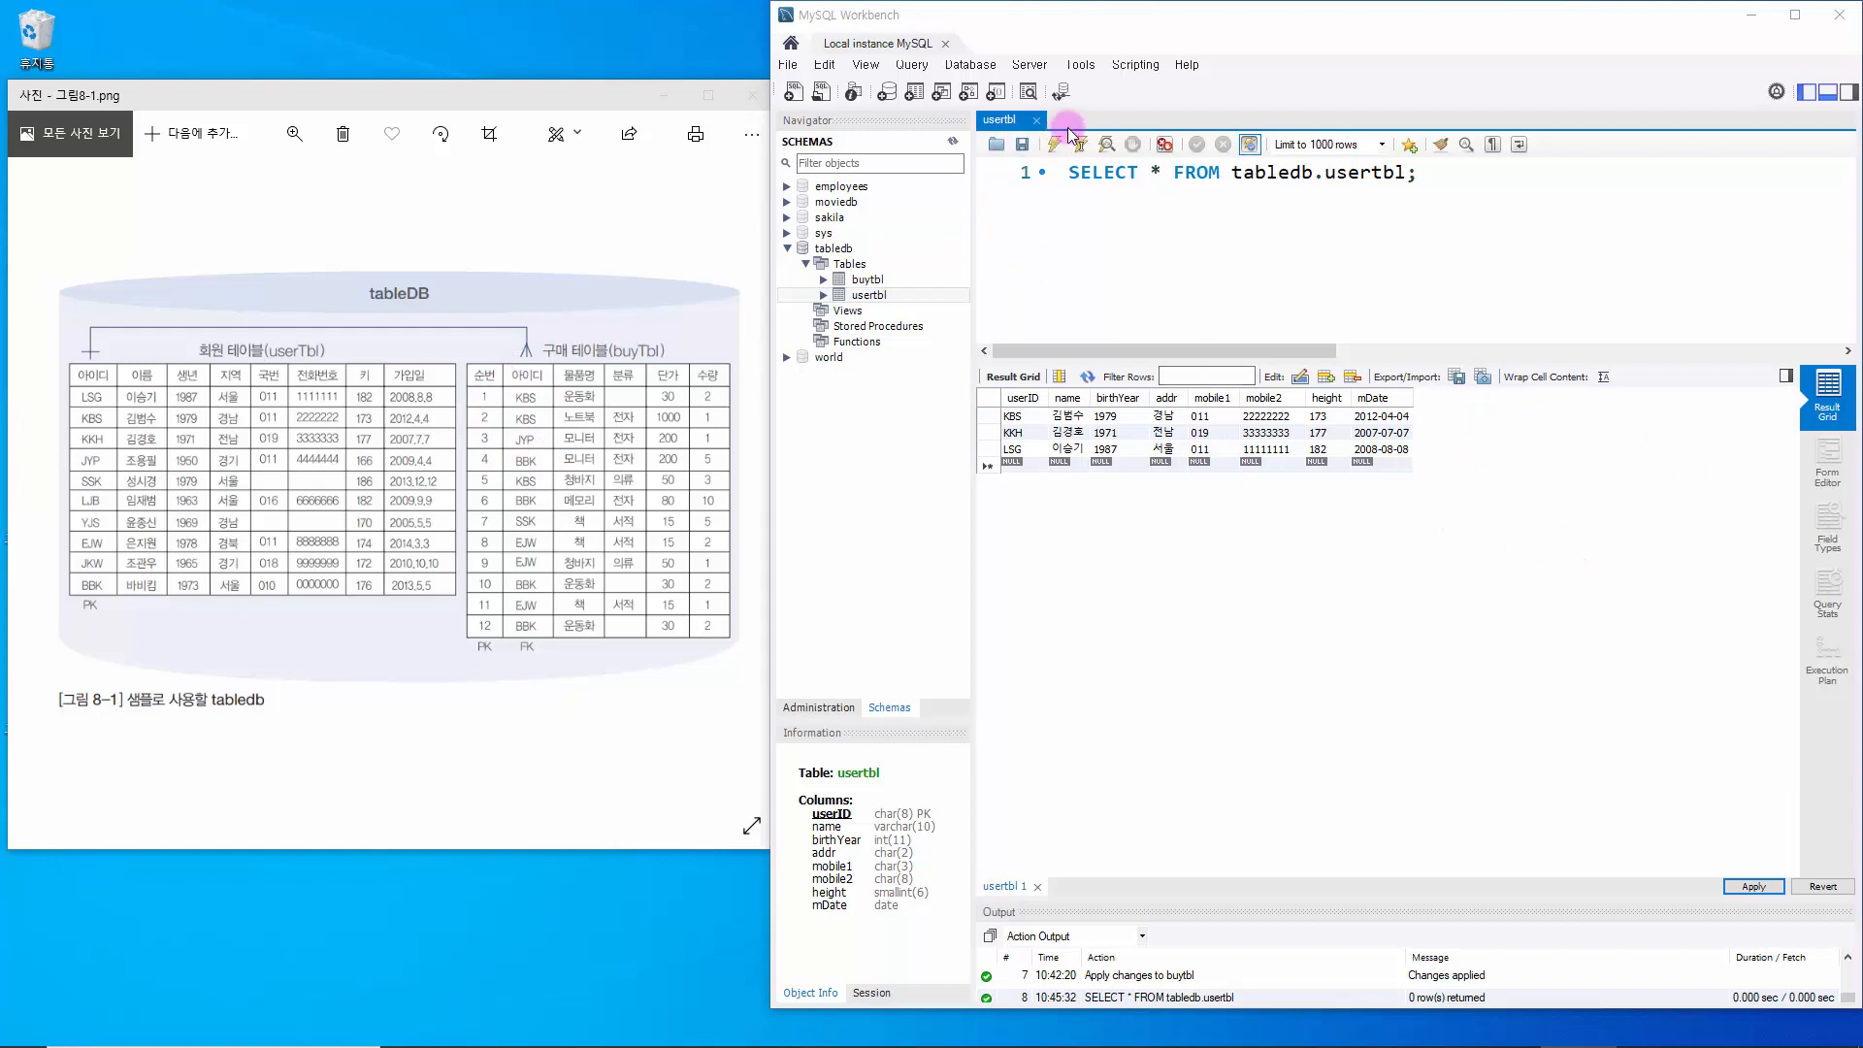
left_click(1036, 125)
left_click(1038, 120)
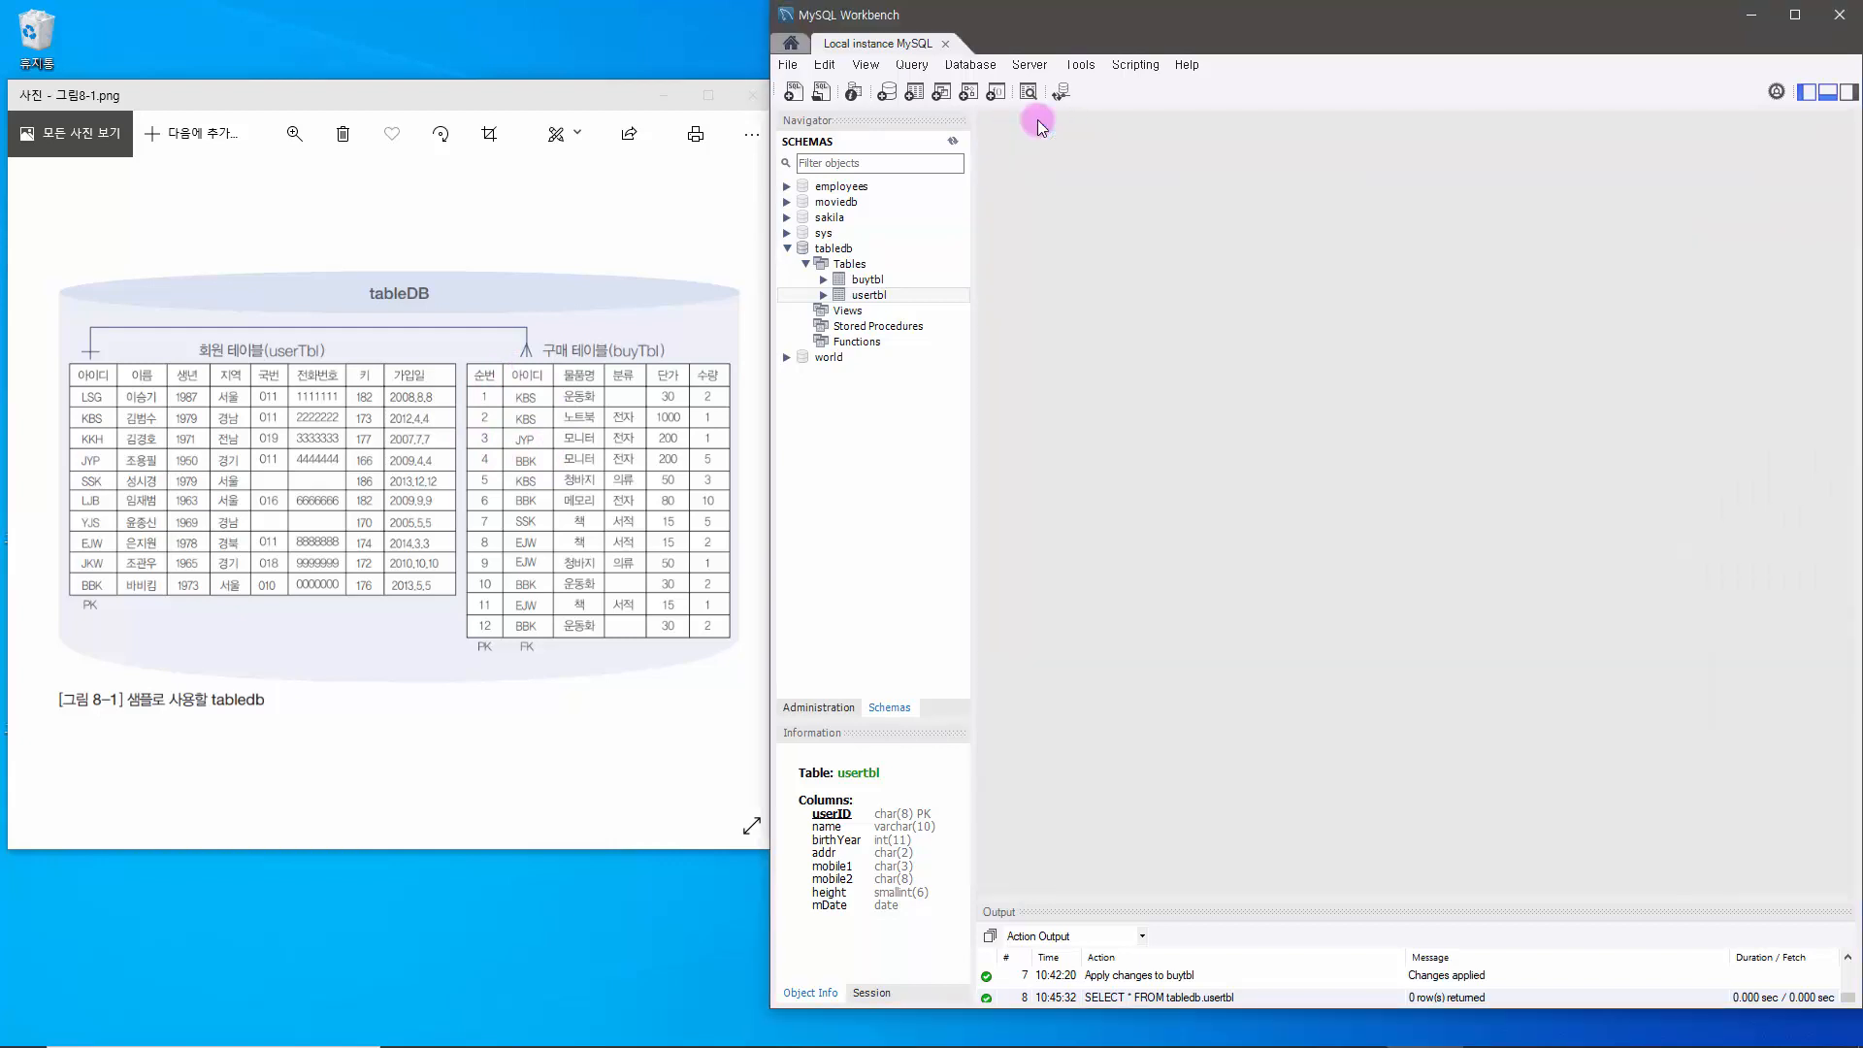
- Retrieve the rows of tabledb's buytbl, limited to 1000, in an editable result grid
left_click(897, 278)
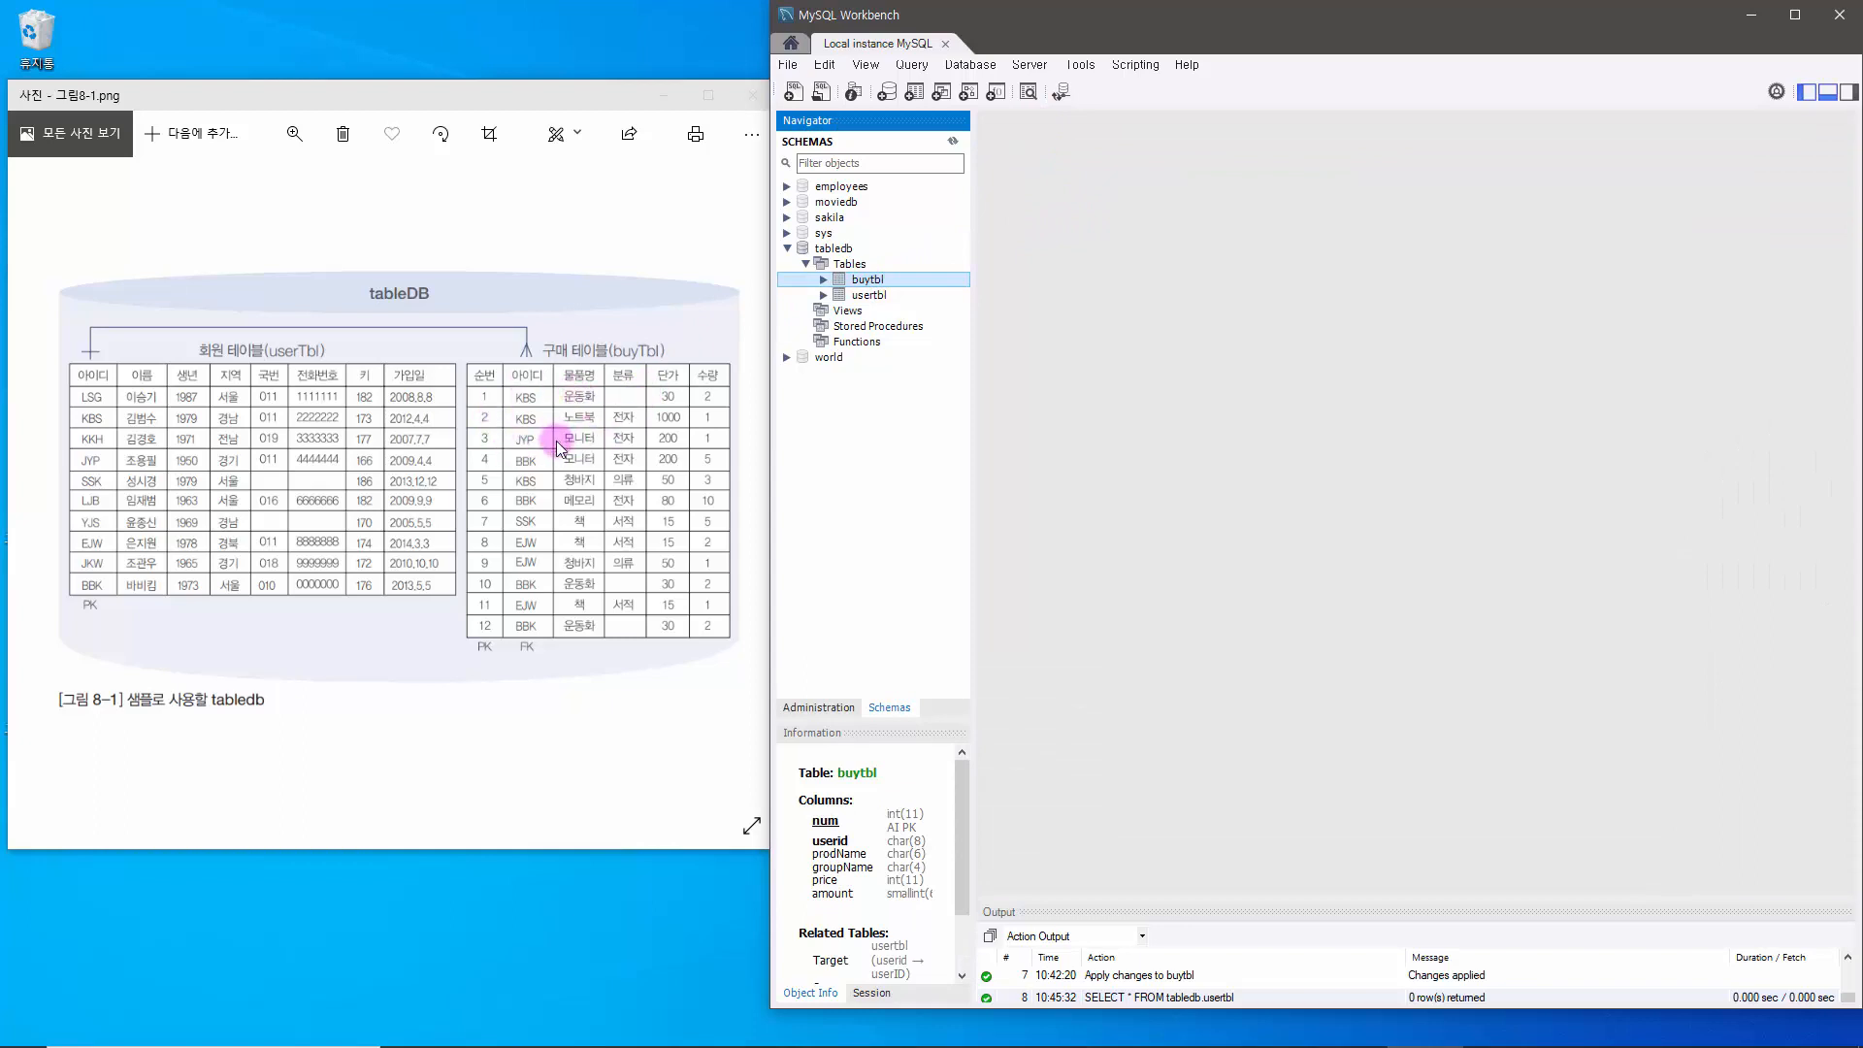
right_click(862, 287)
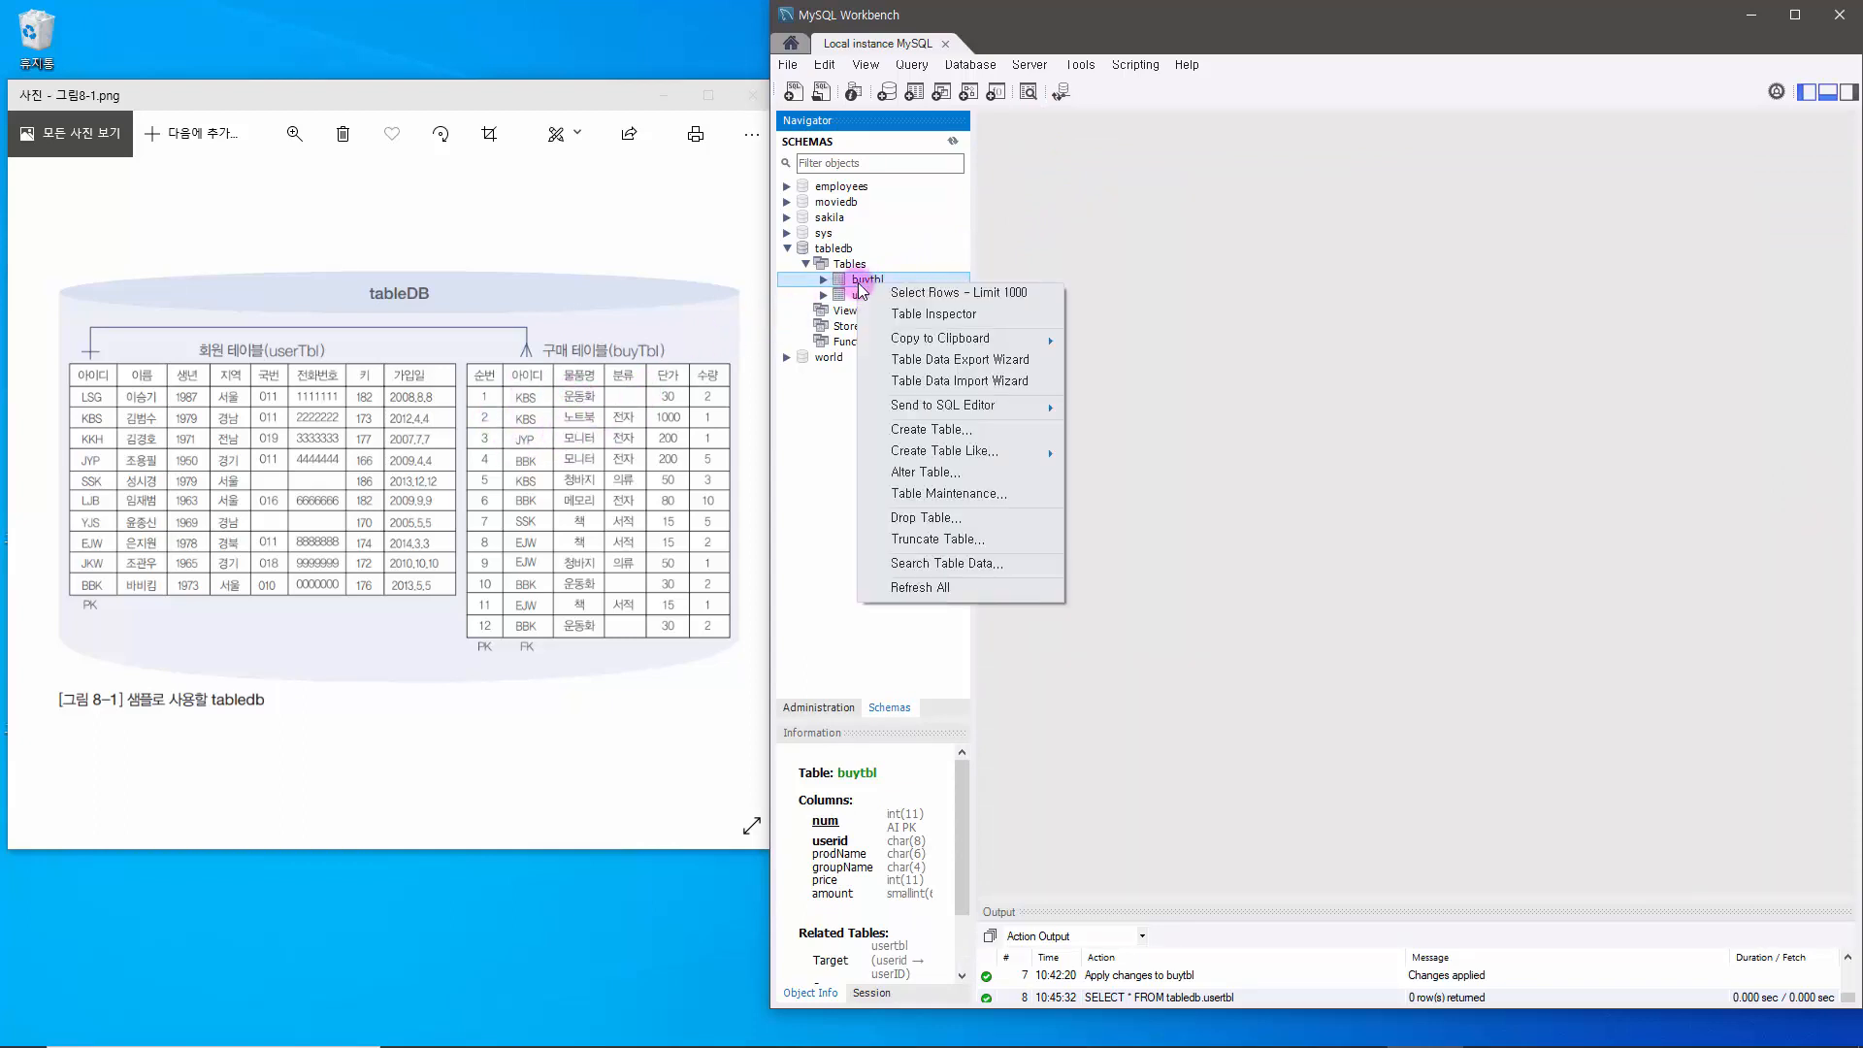
left_click(943, 294)
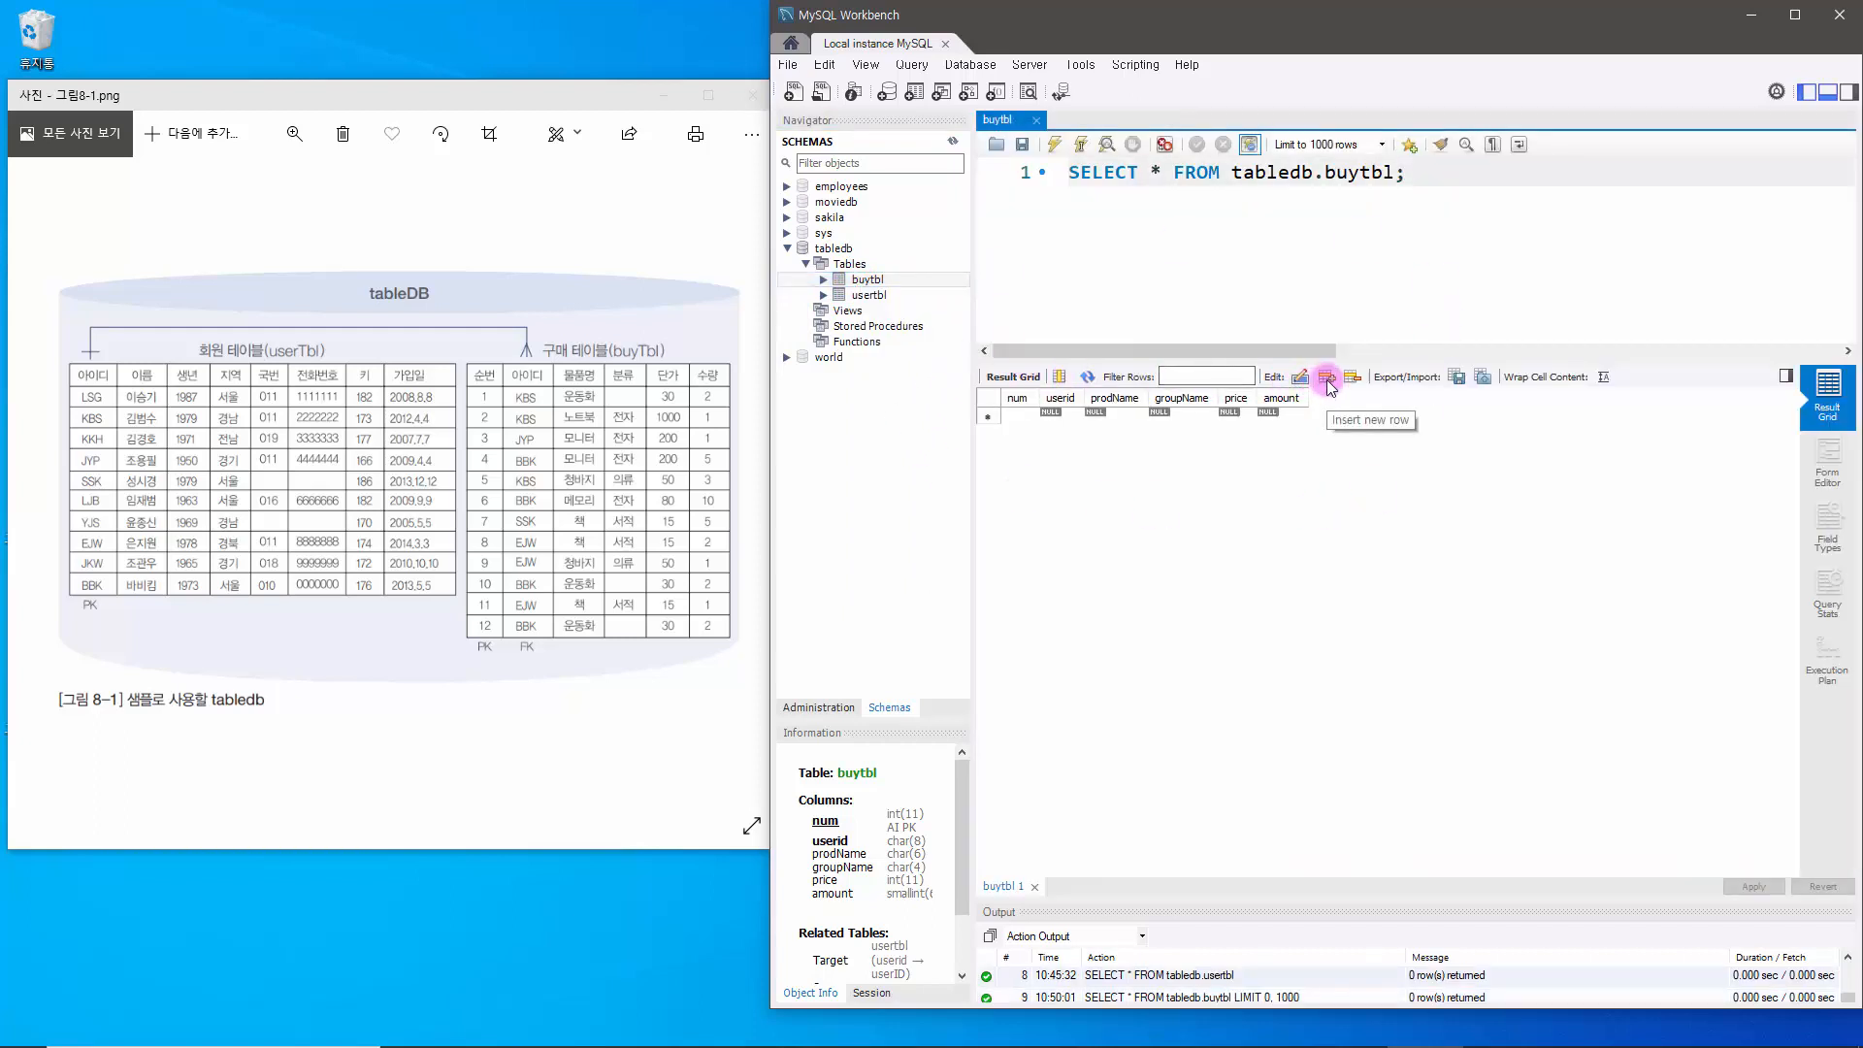
- Add a buytbl row with userid KBS, prodName 운동화, price 30 and amount 2, leaving num and groupName empty
left_click(1328, 378)
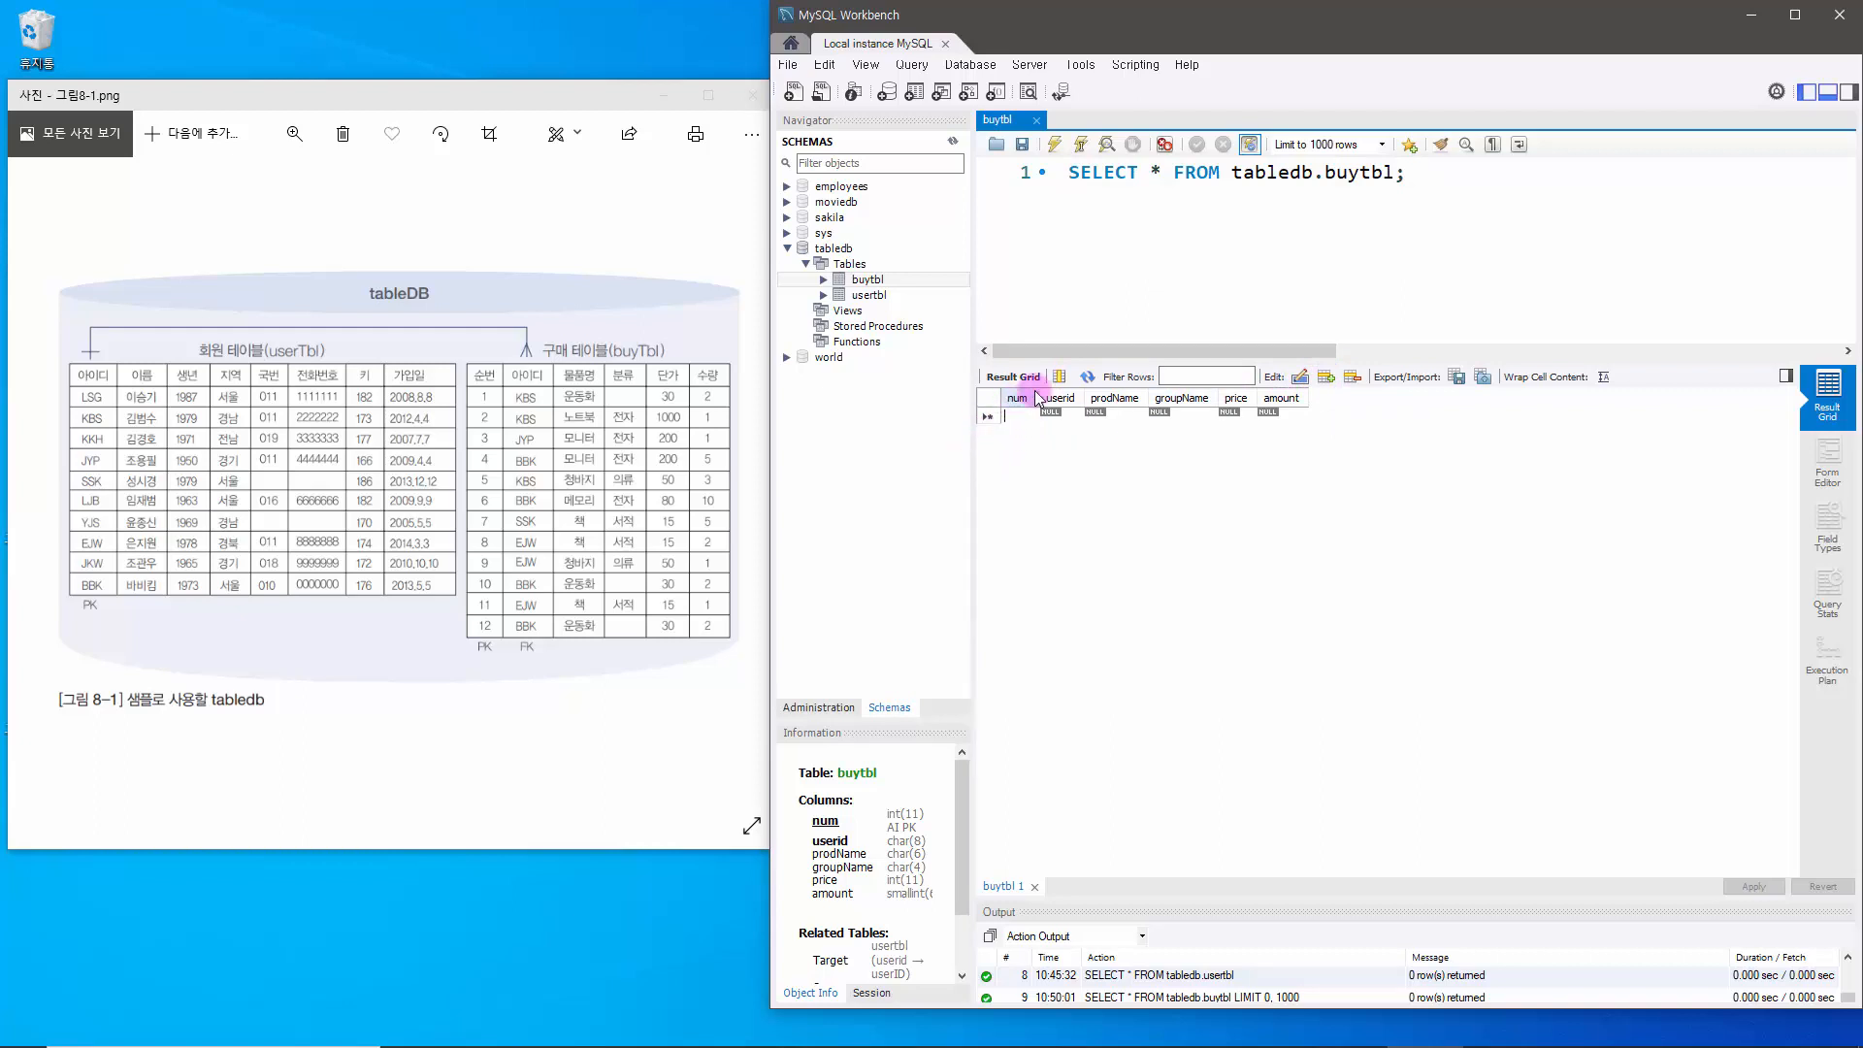
left_click(1053, 416)
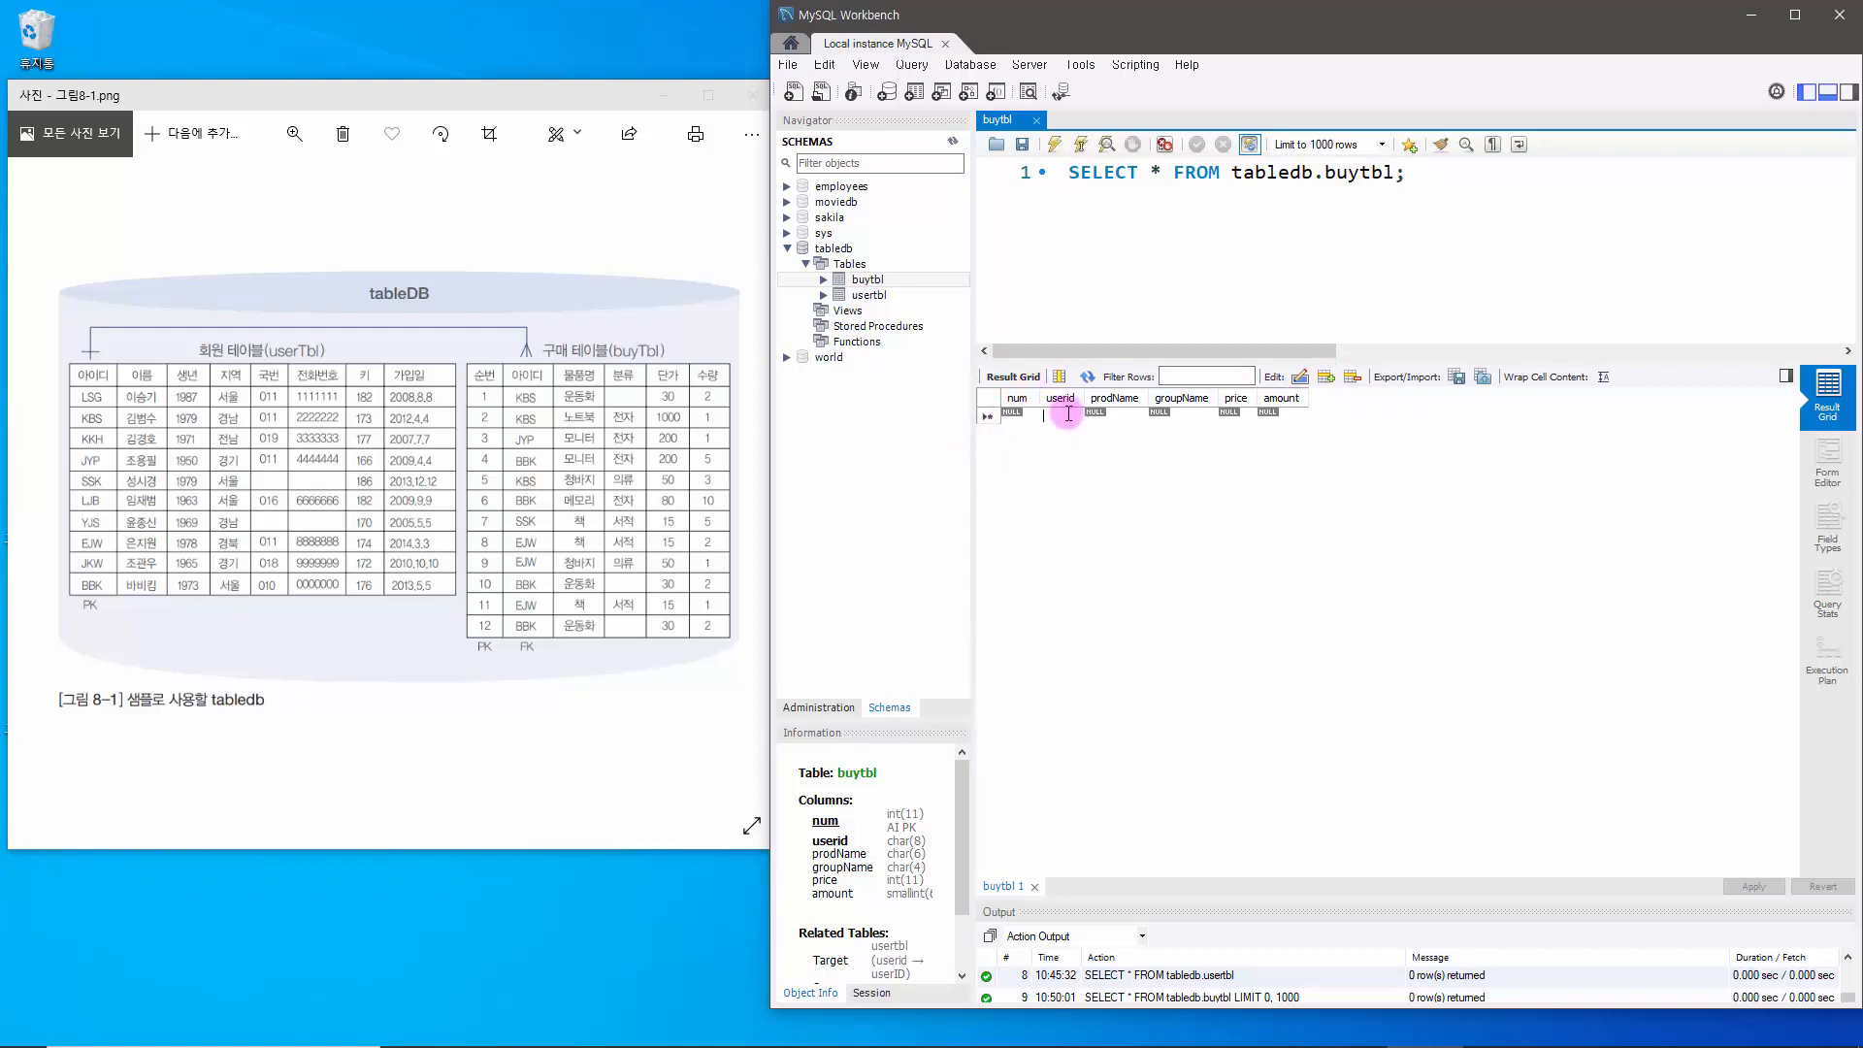
key("Caps_Lock")
type("KBS")
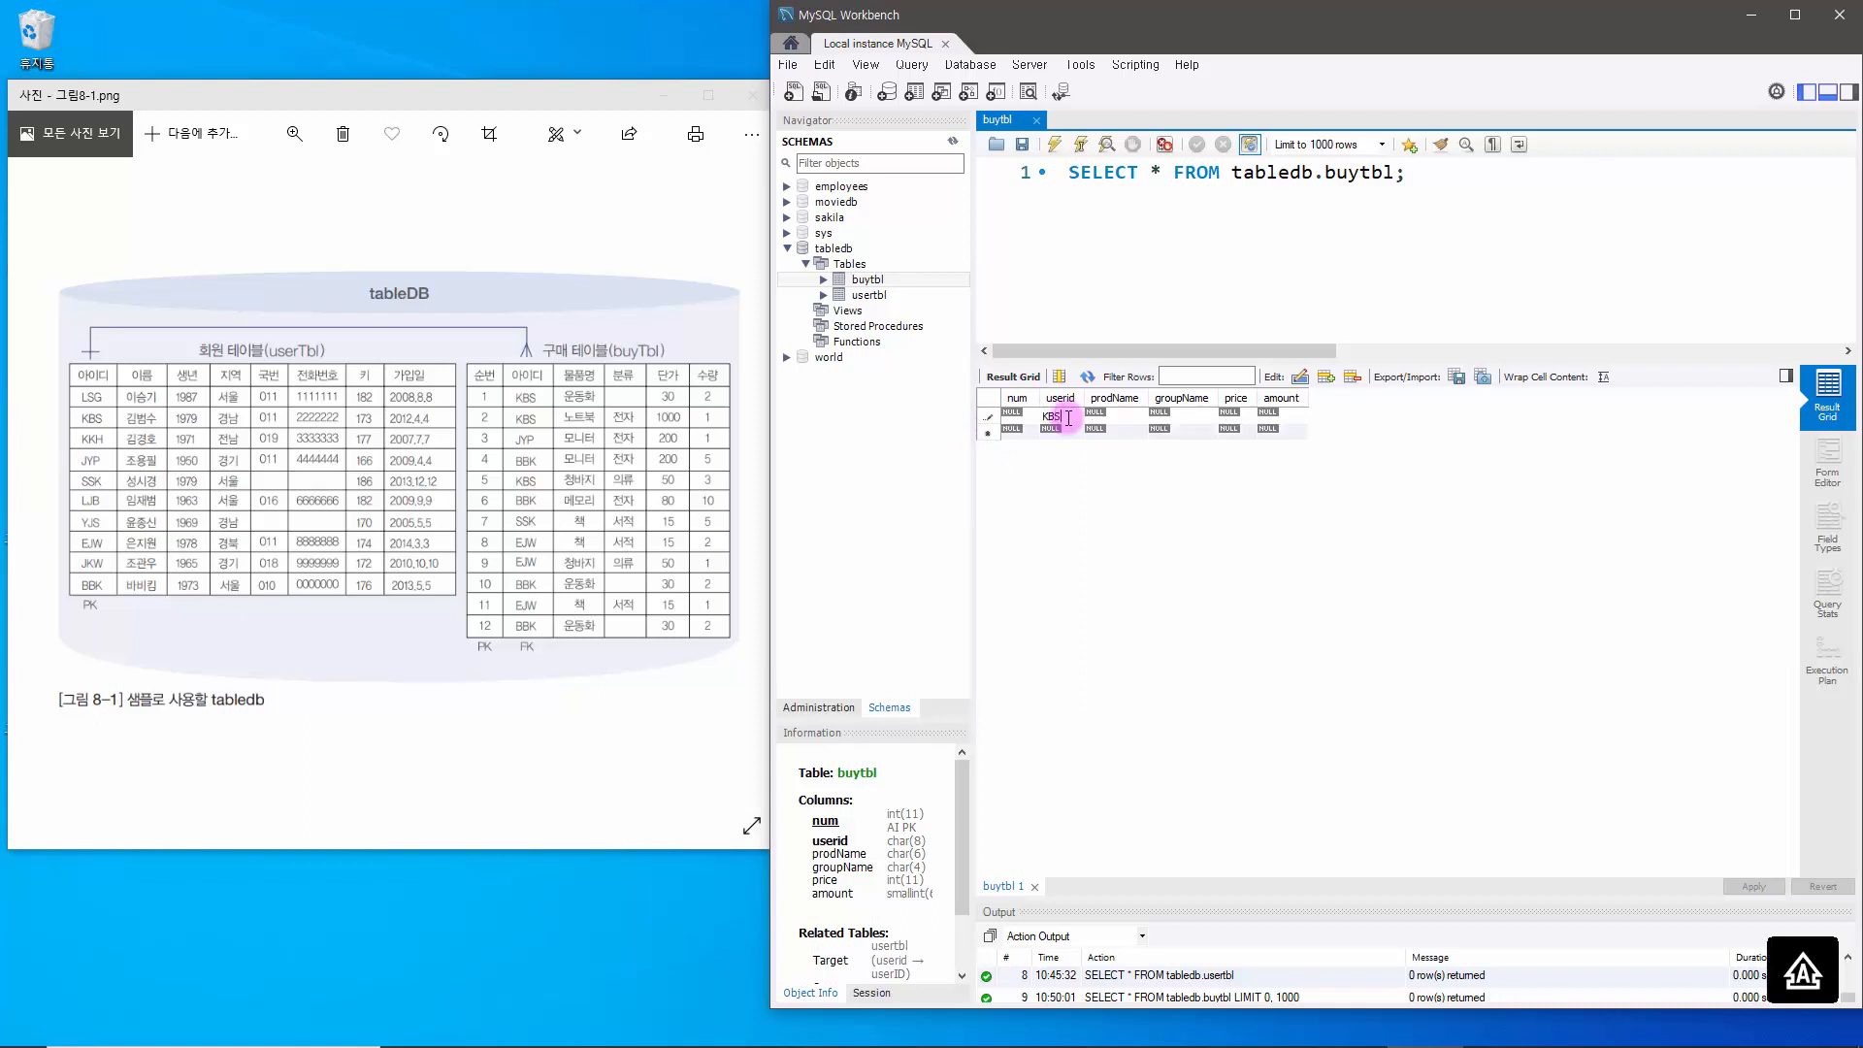
left_click(1124, 416)
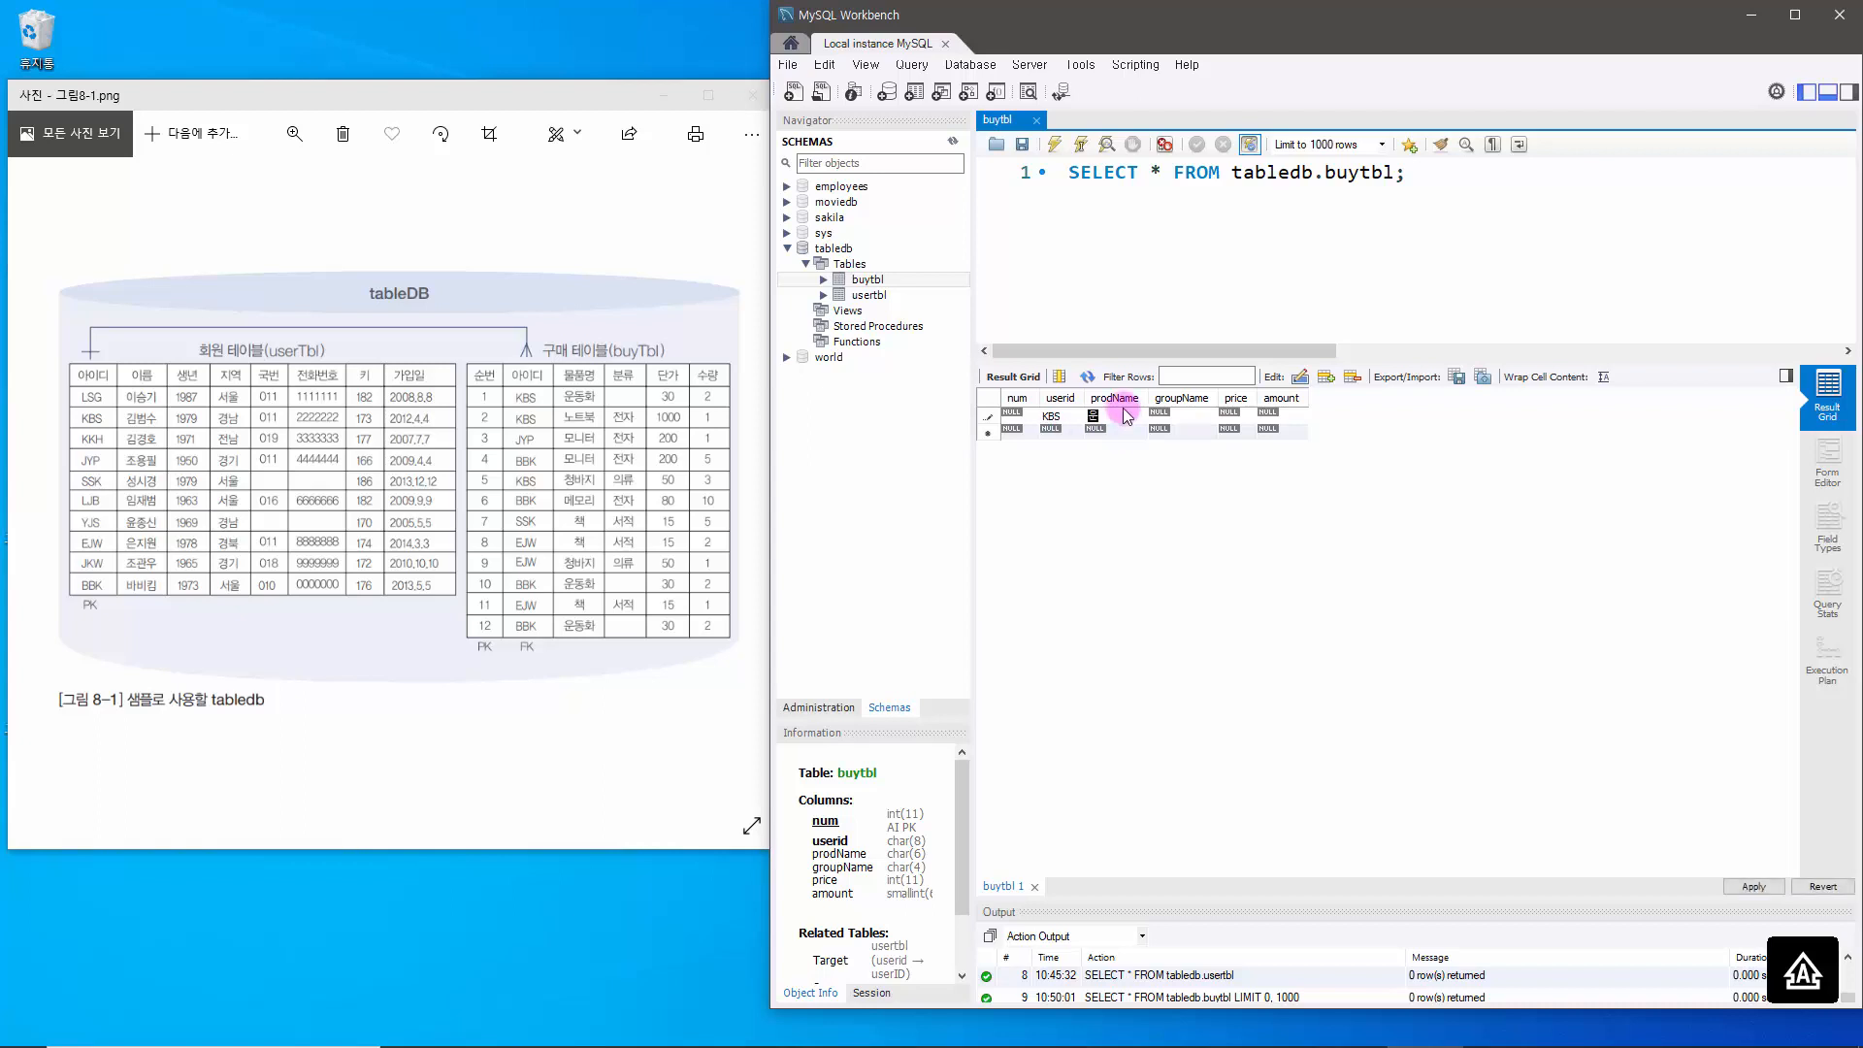
type("운동화")
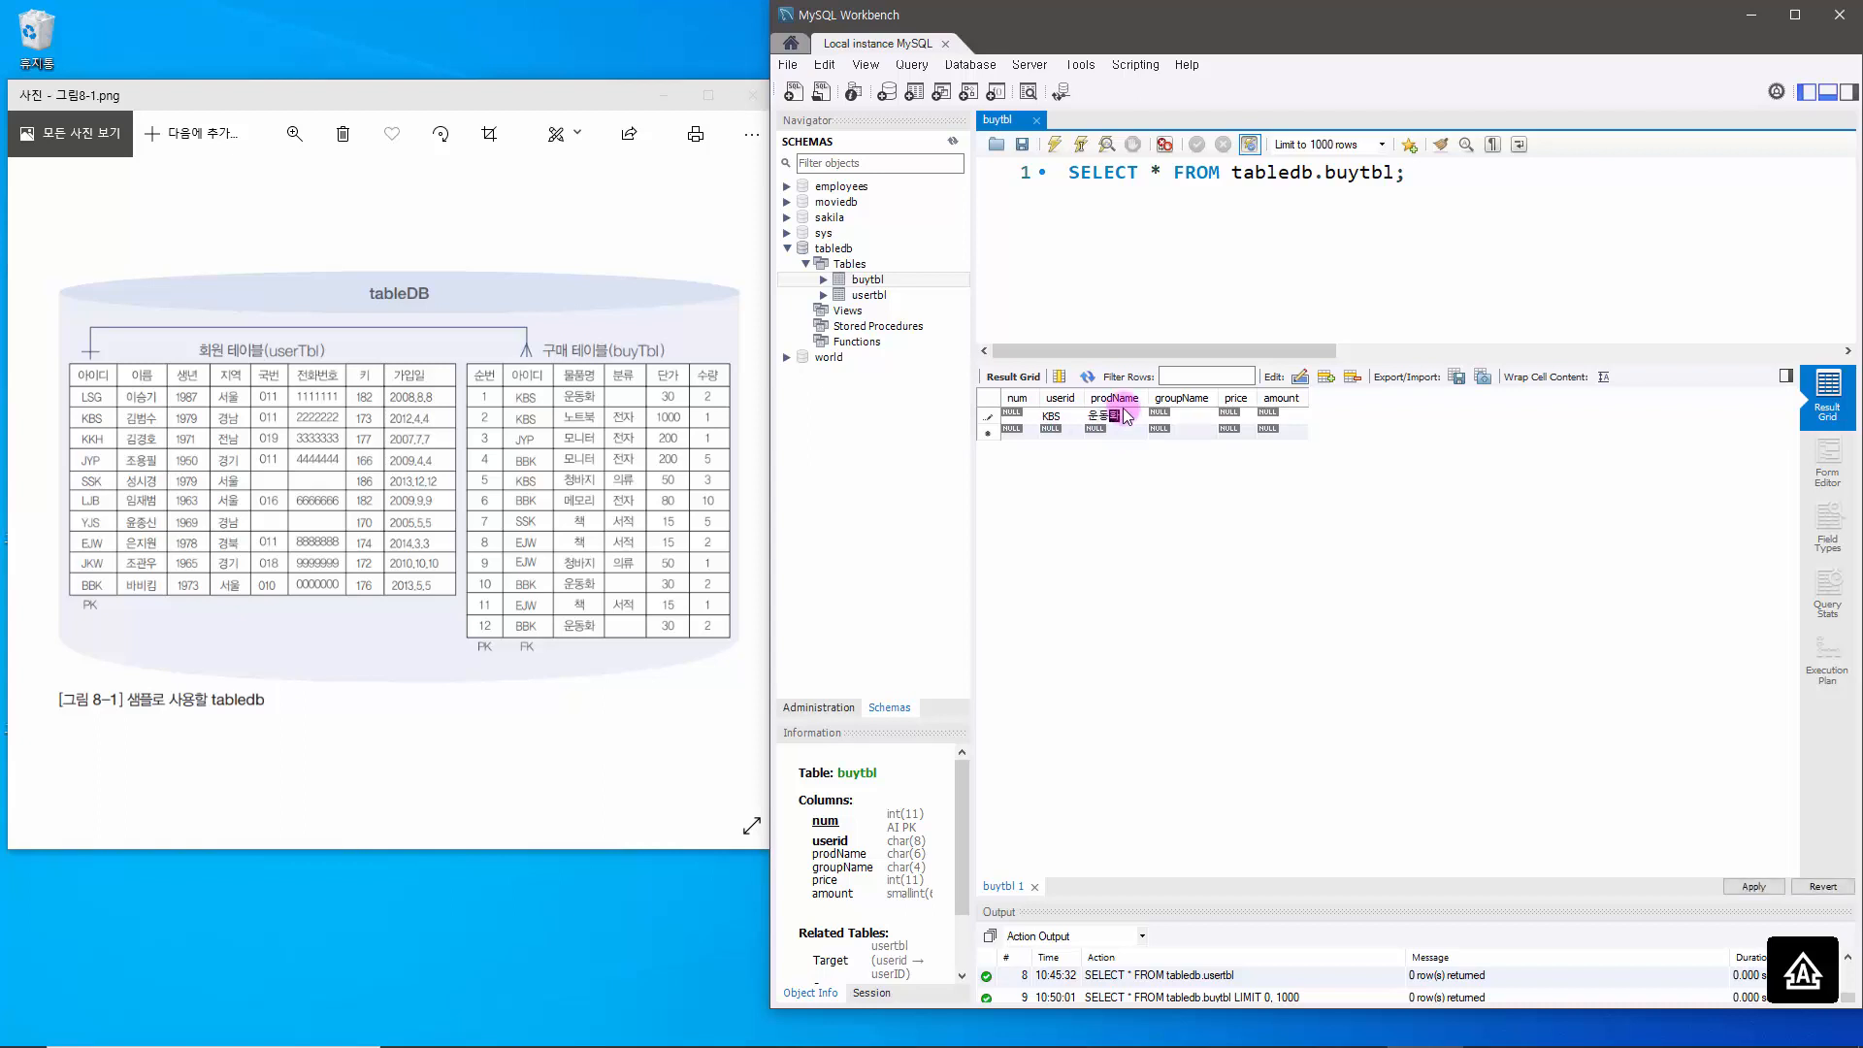
left_click(1241, 416)
key("Return")
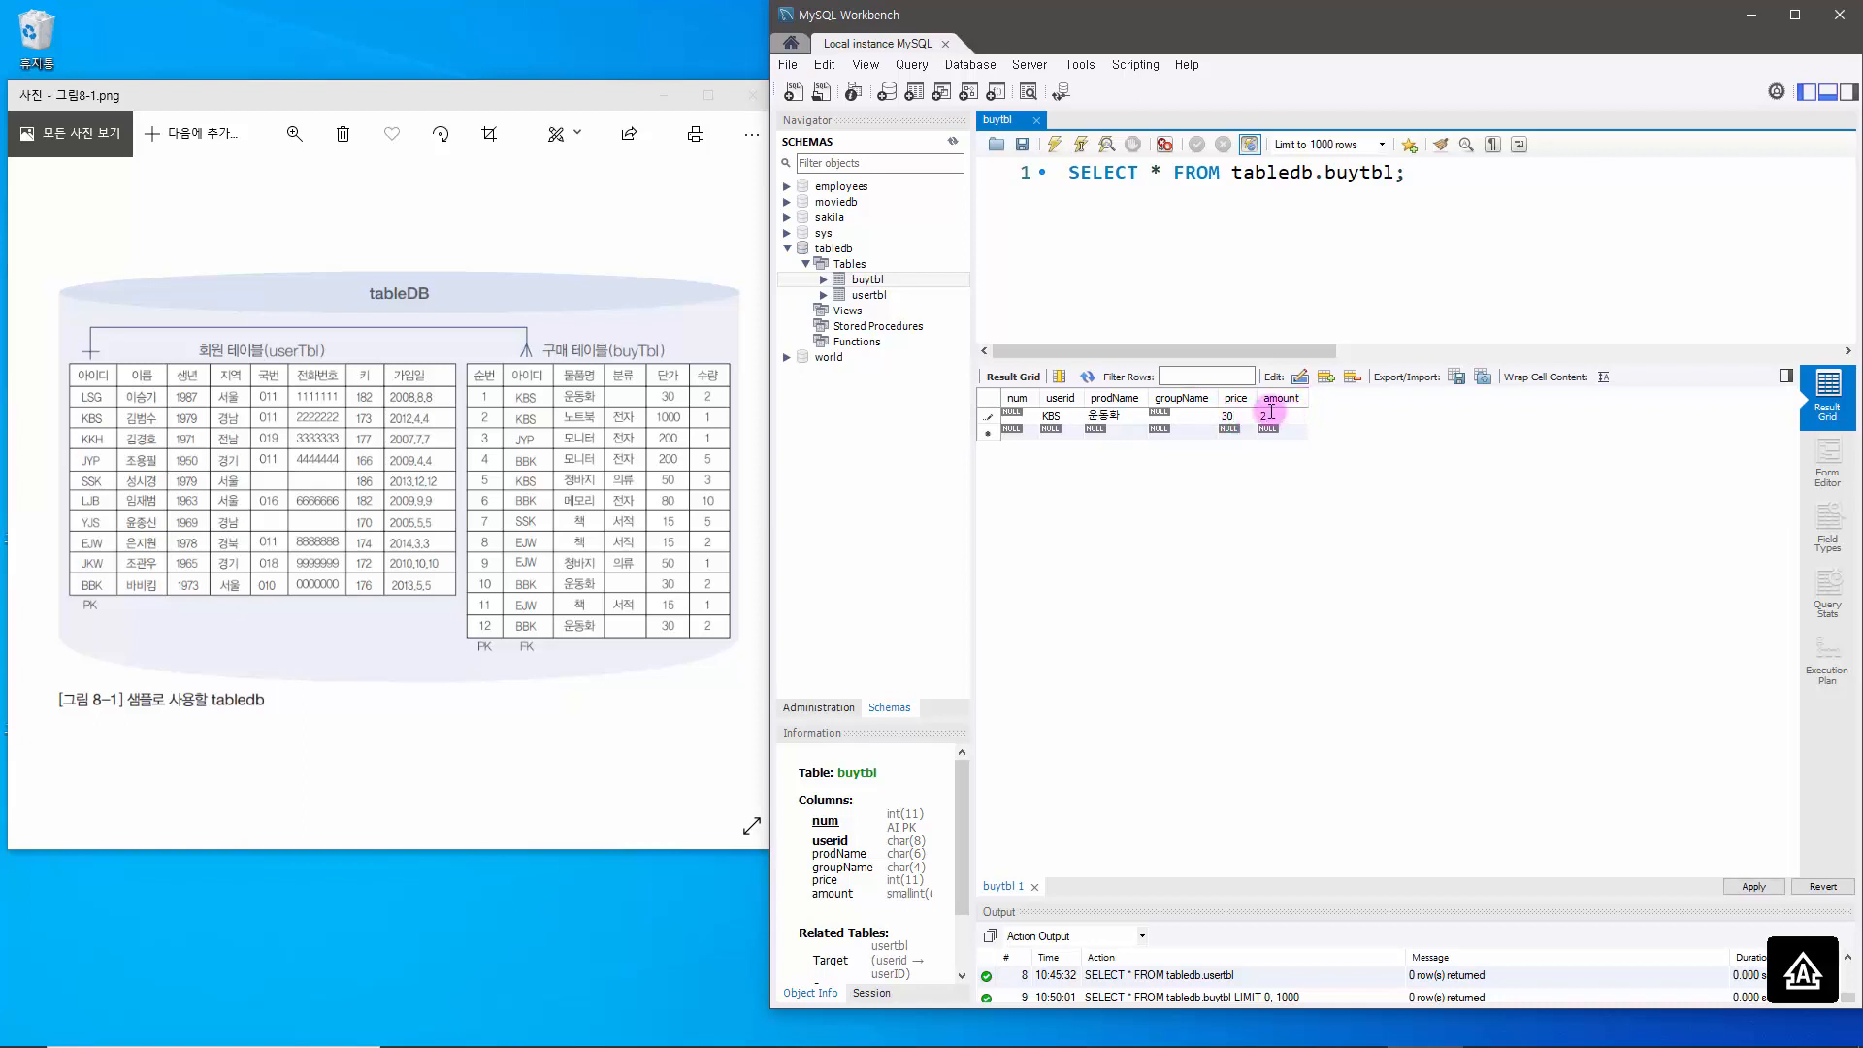
- Add a second buytbl row with userid KBS, prodName 노트북, groupName 전자, price 1000 and amount 1
double_click(1067, 428)
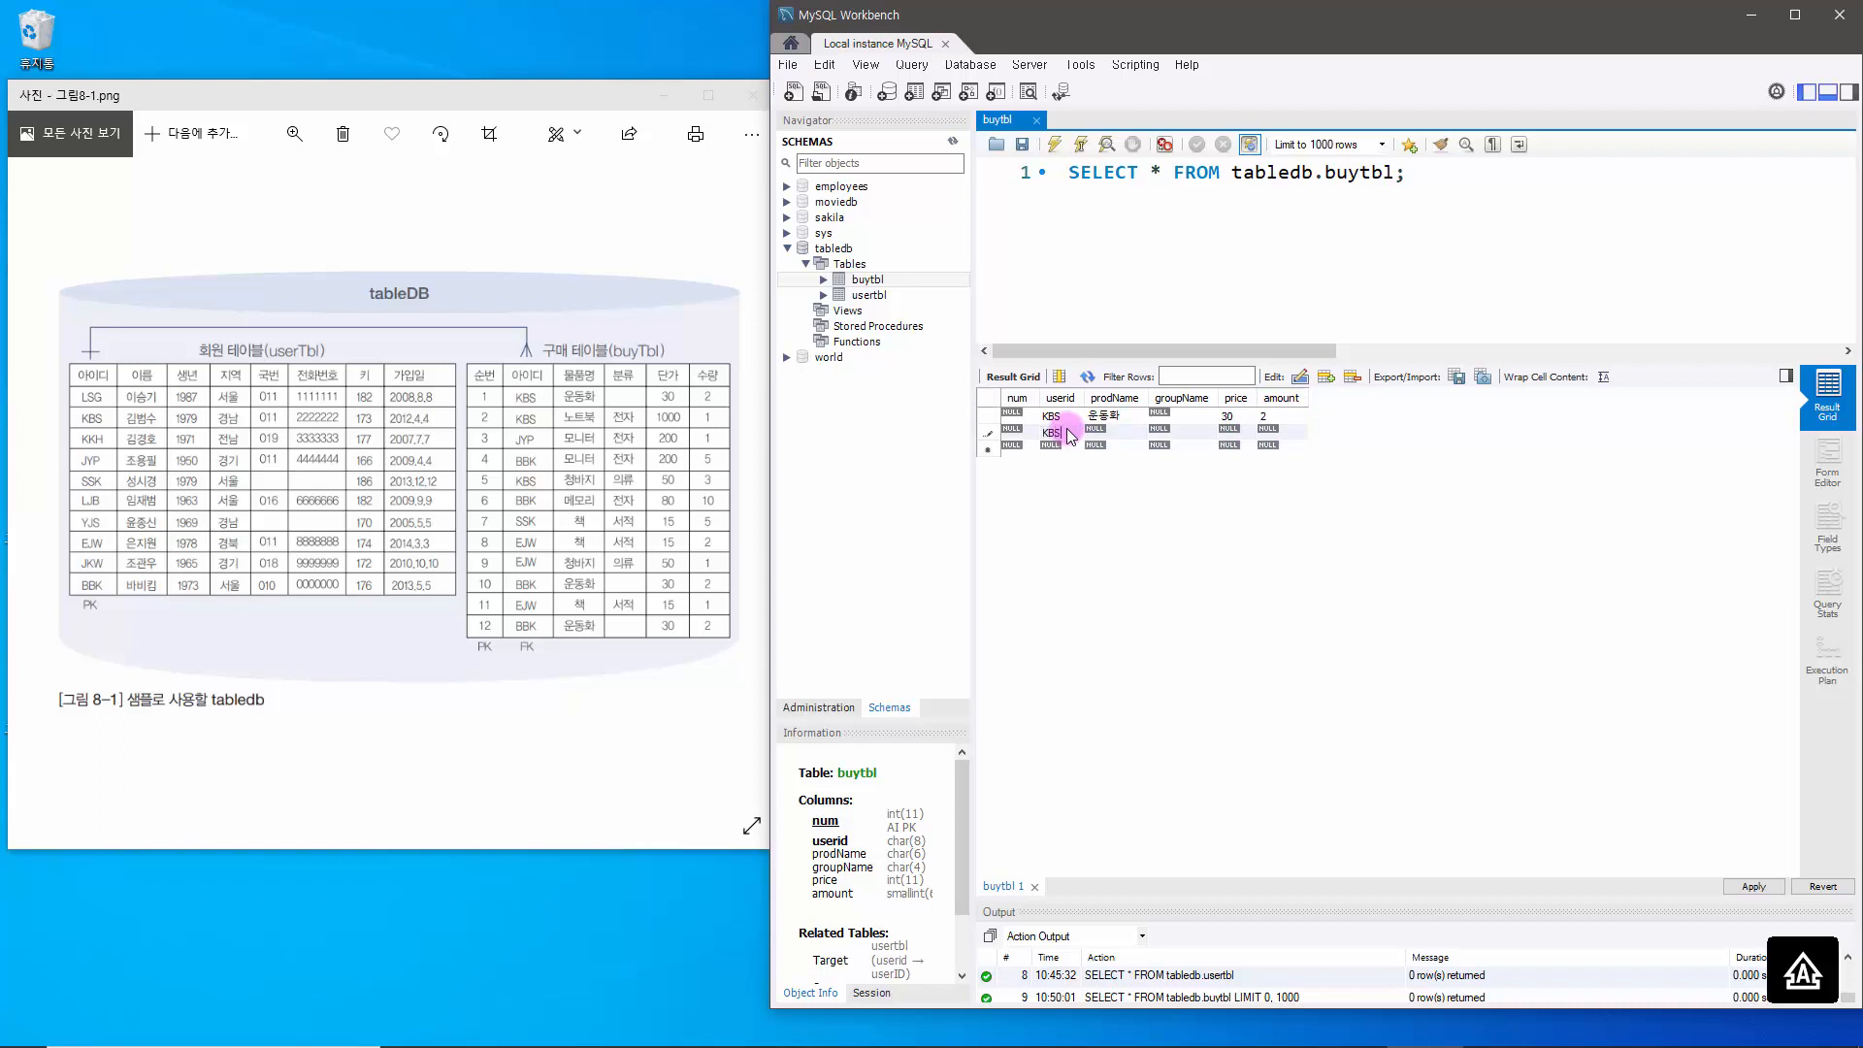
double_click(1137, 435)
type("S")
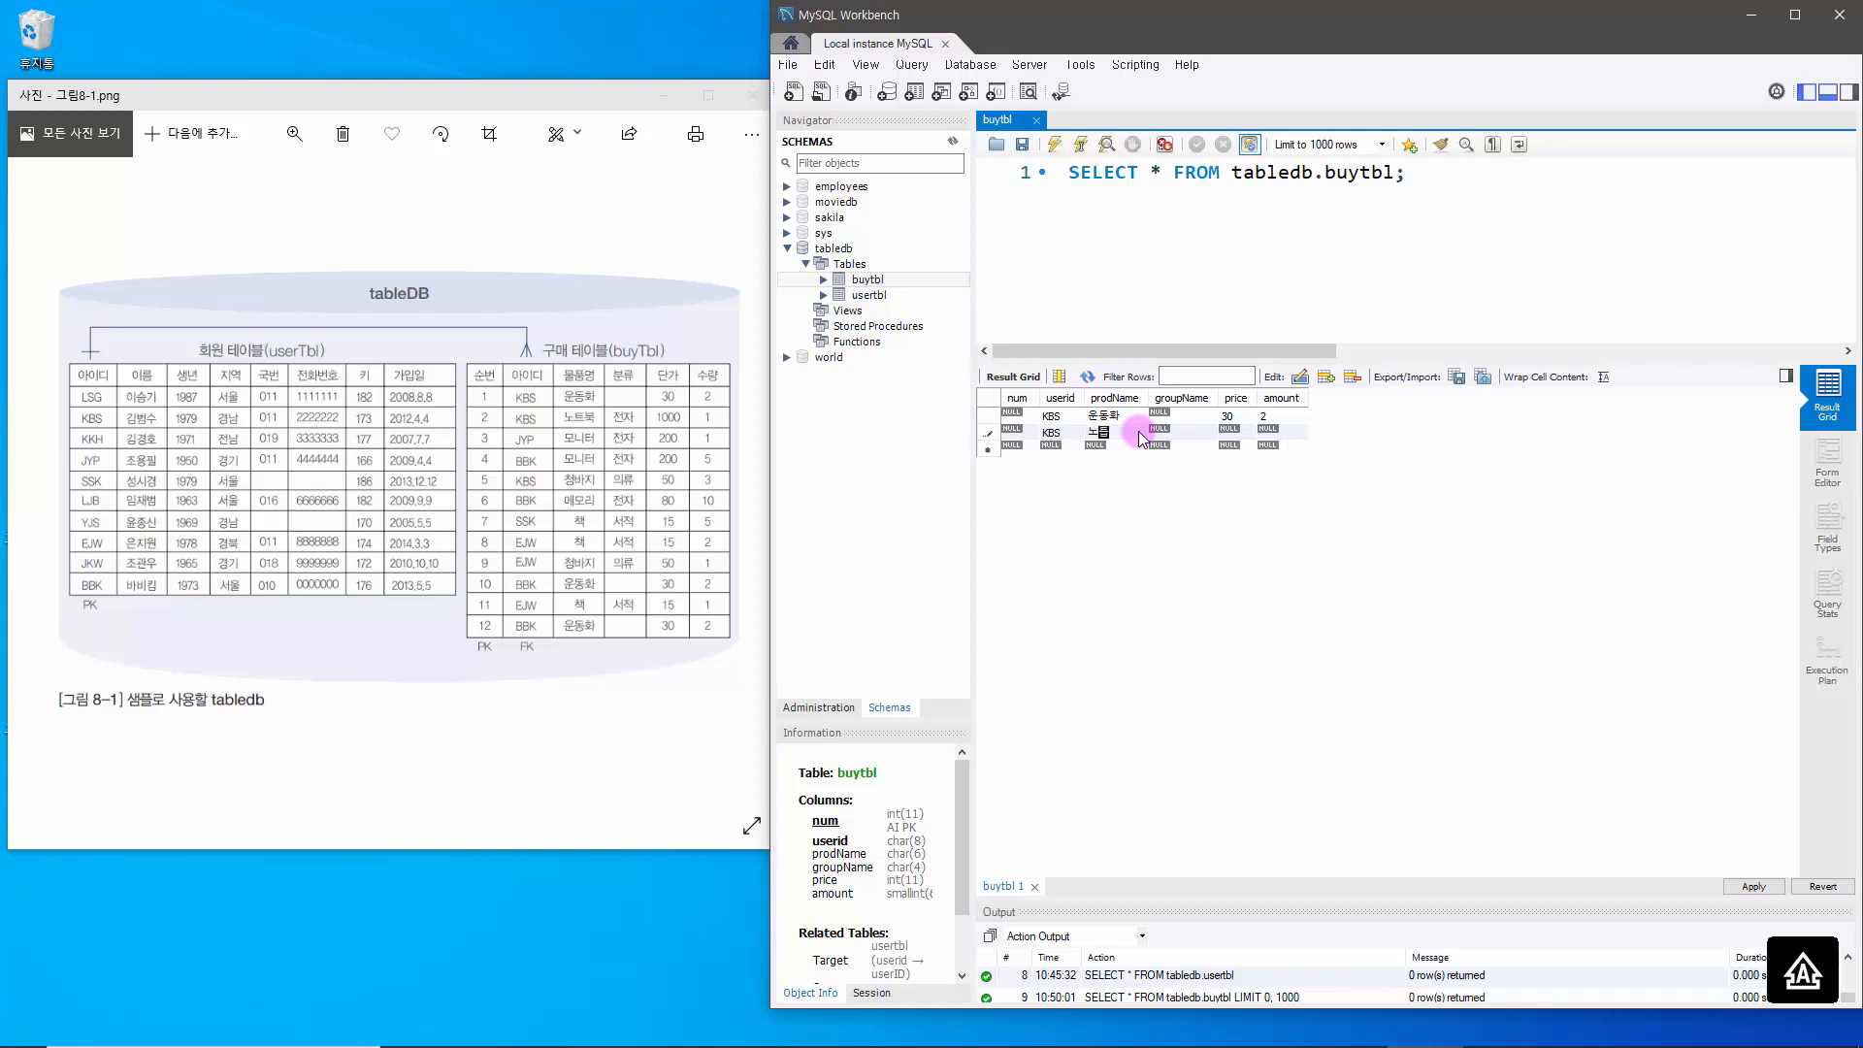
type("트")
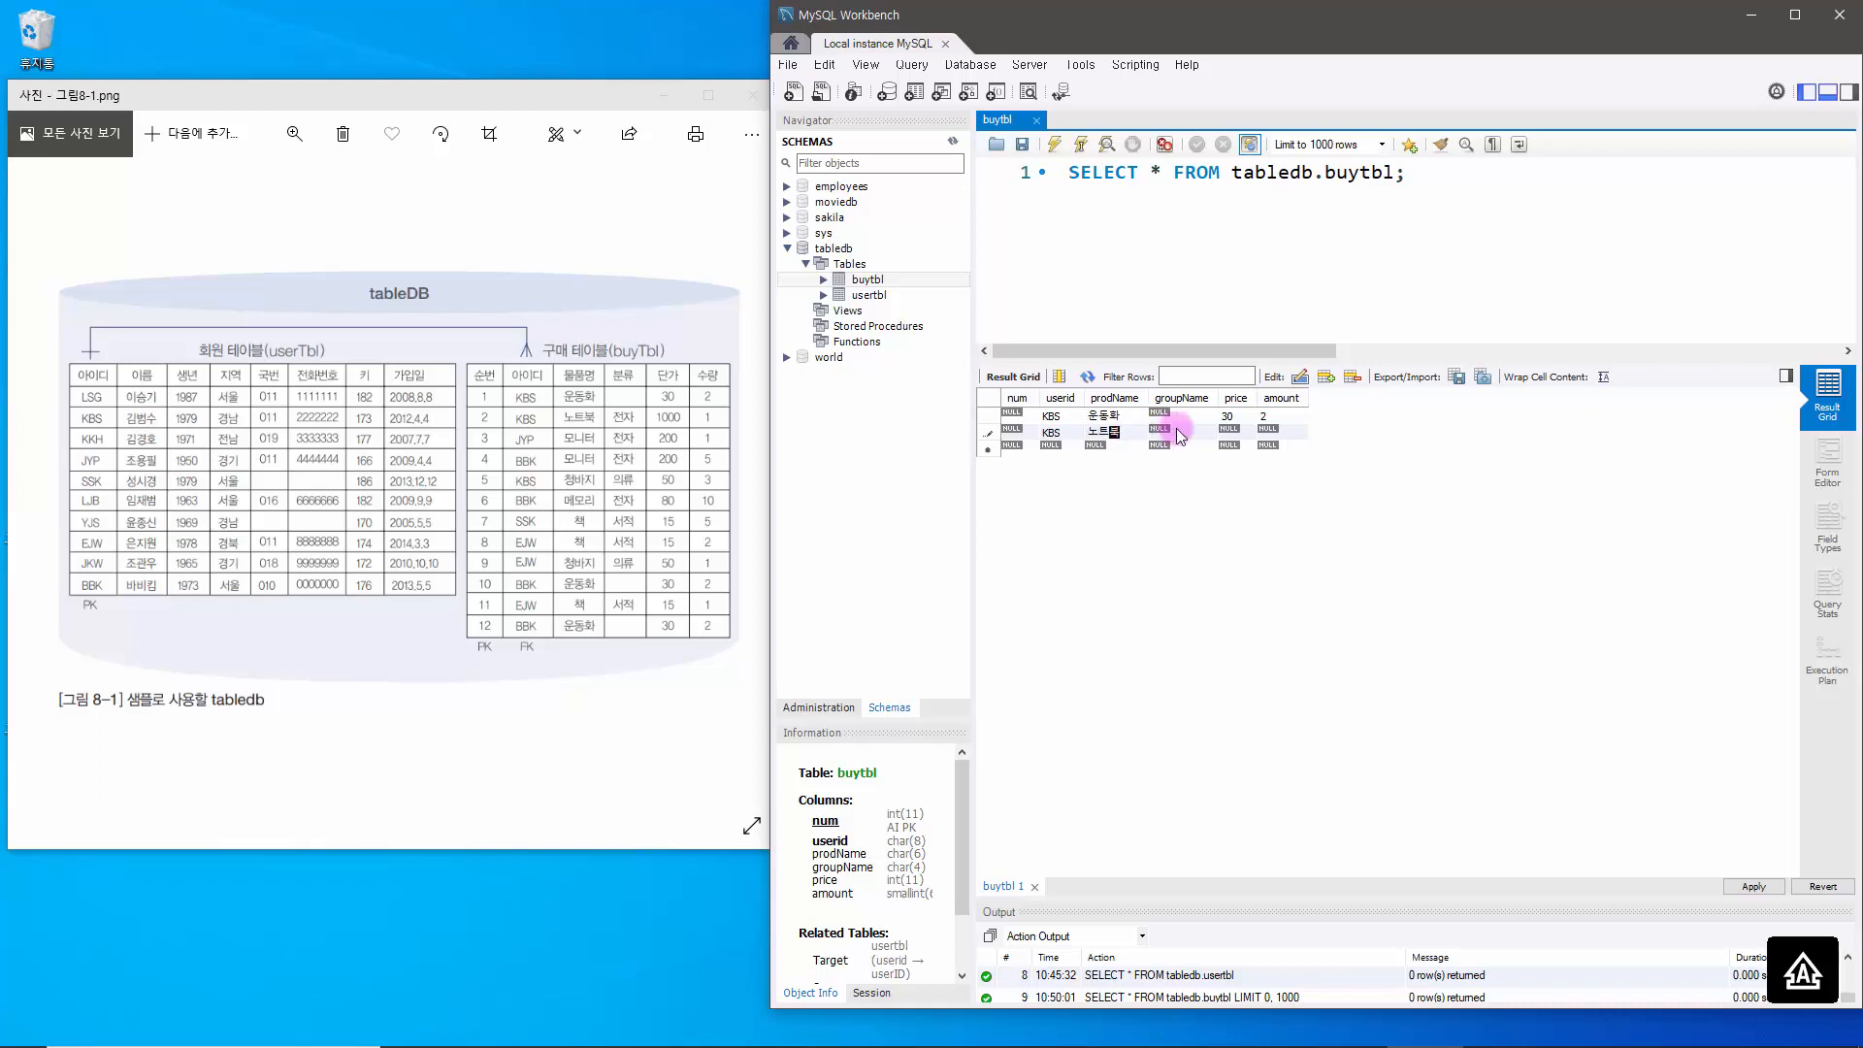
type("북")
key("Tab")
type("ㅈ")
type("전자")
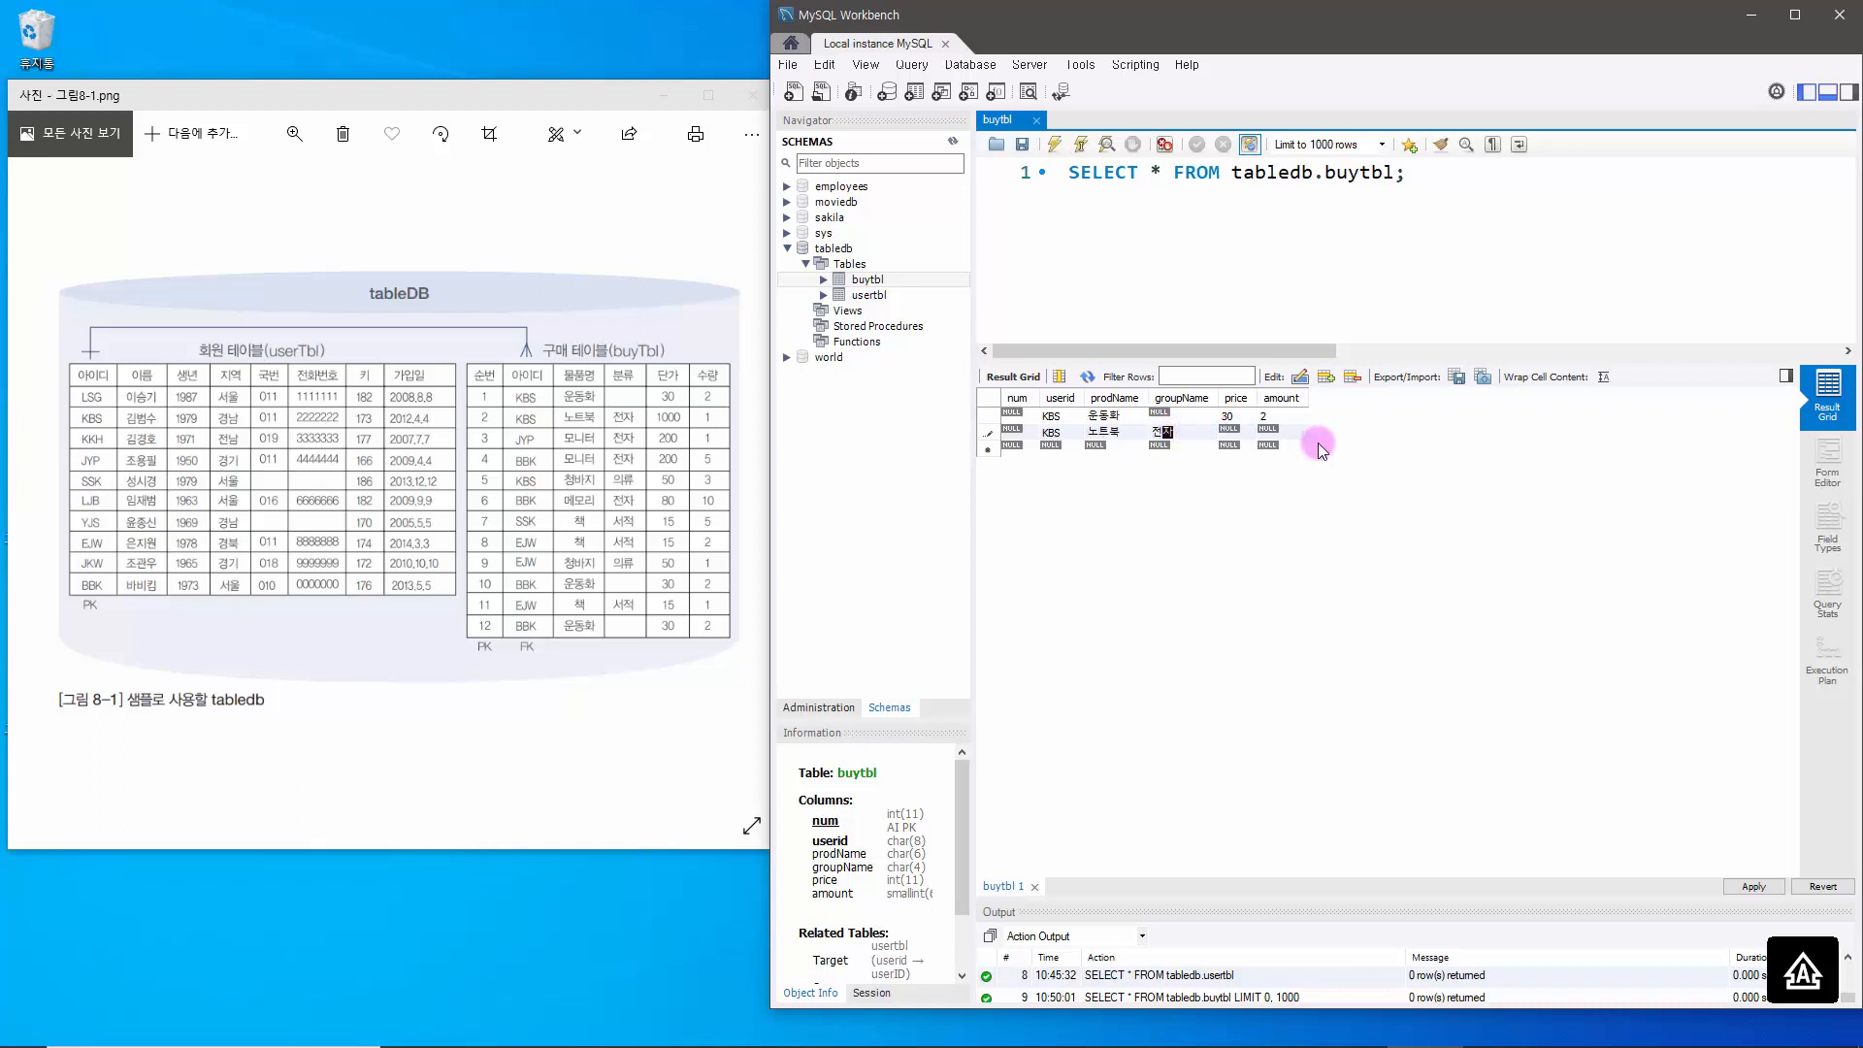
left_click(1245, 430)
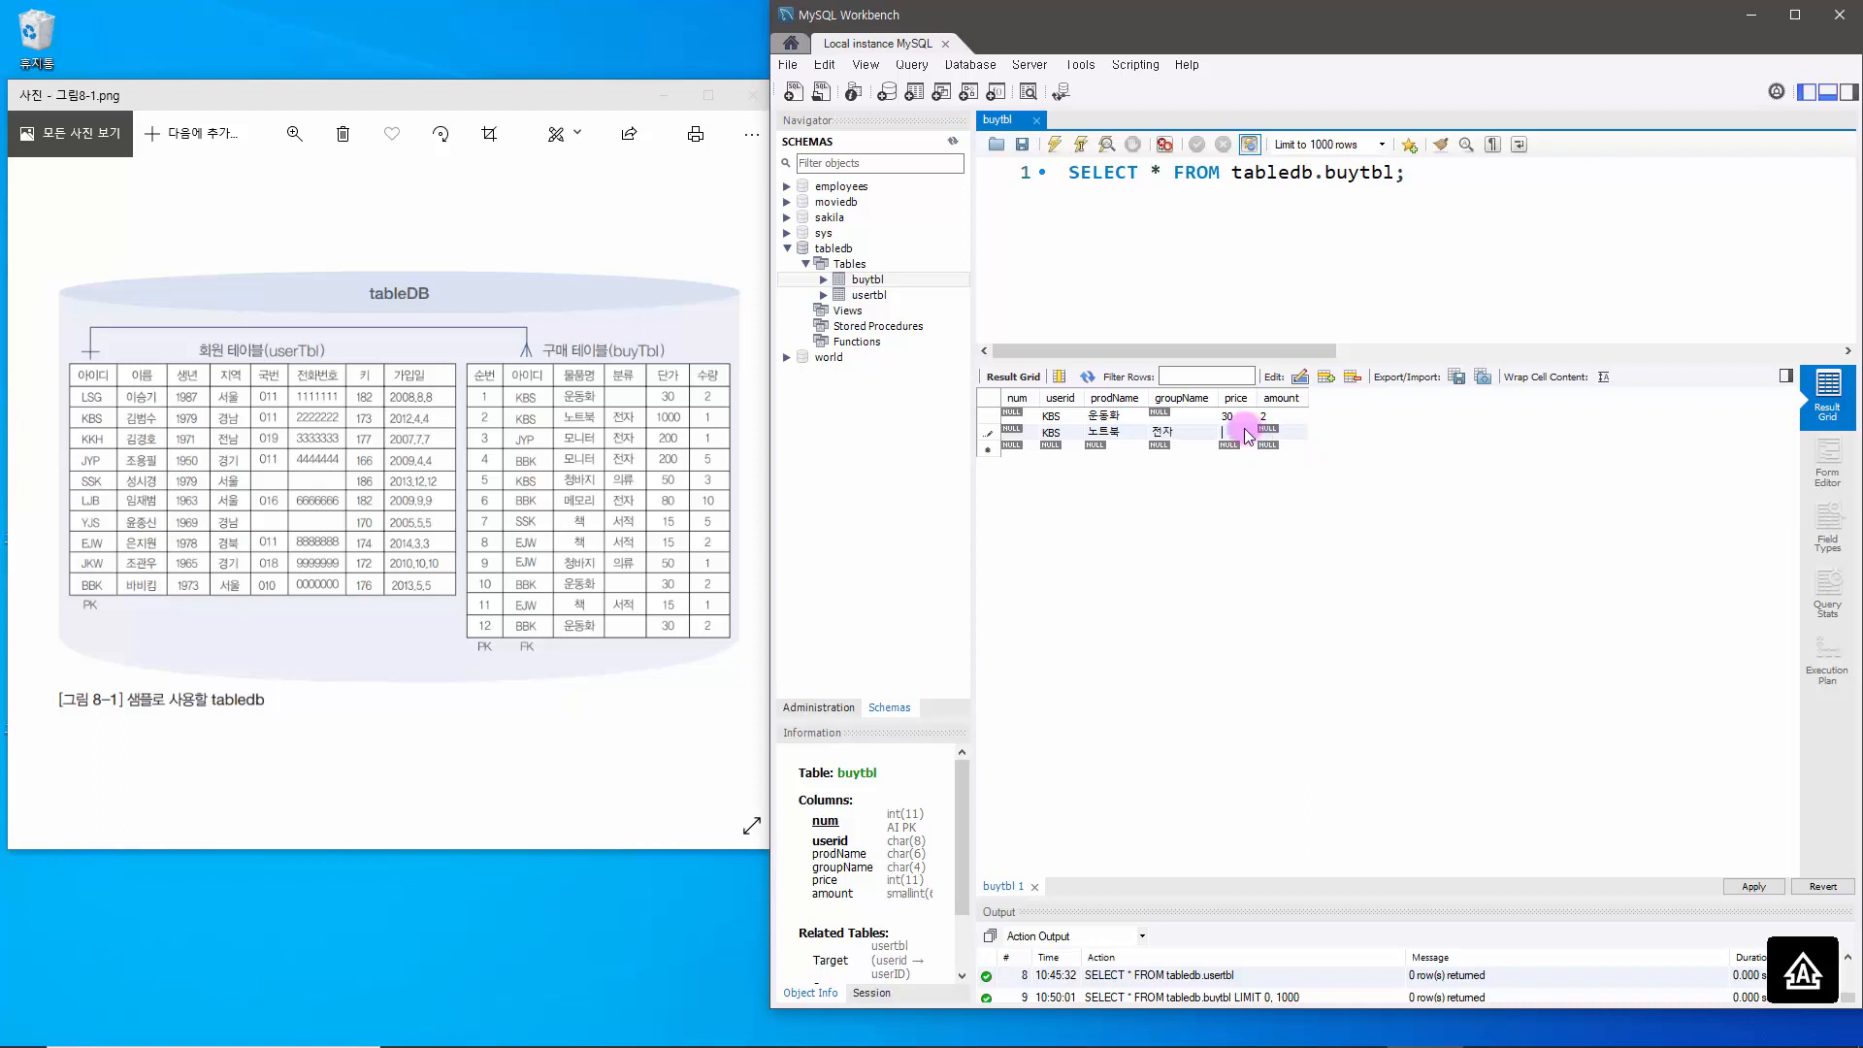
left_click(1301, 430)
type("1L")
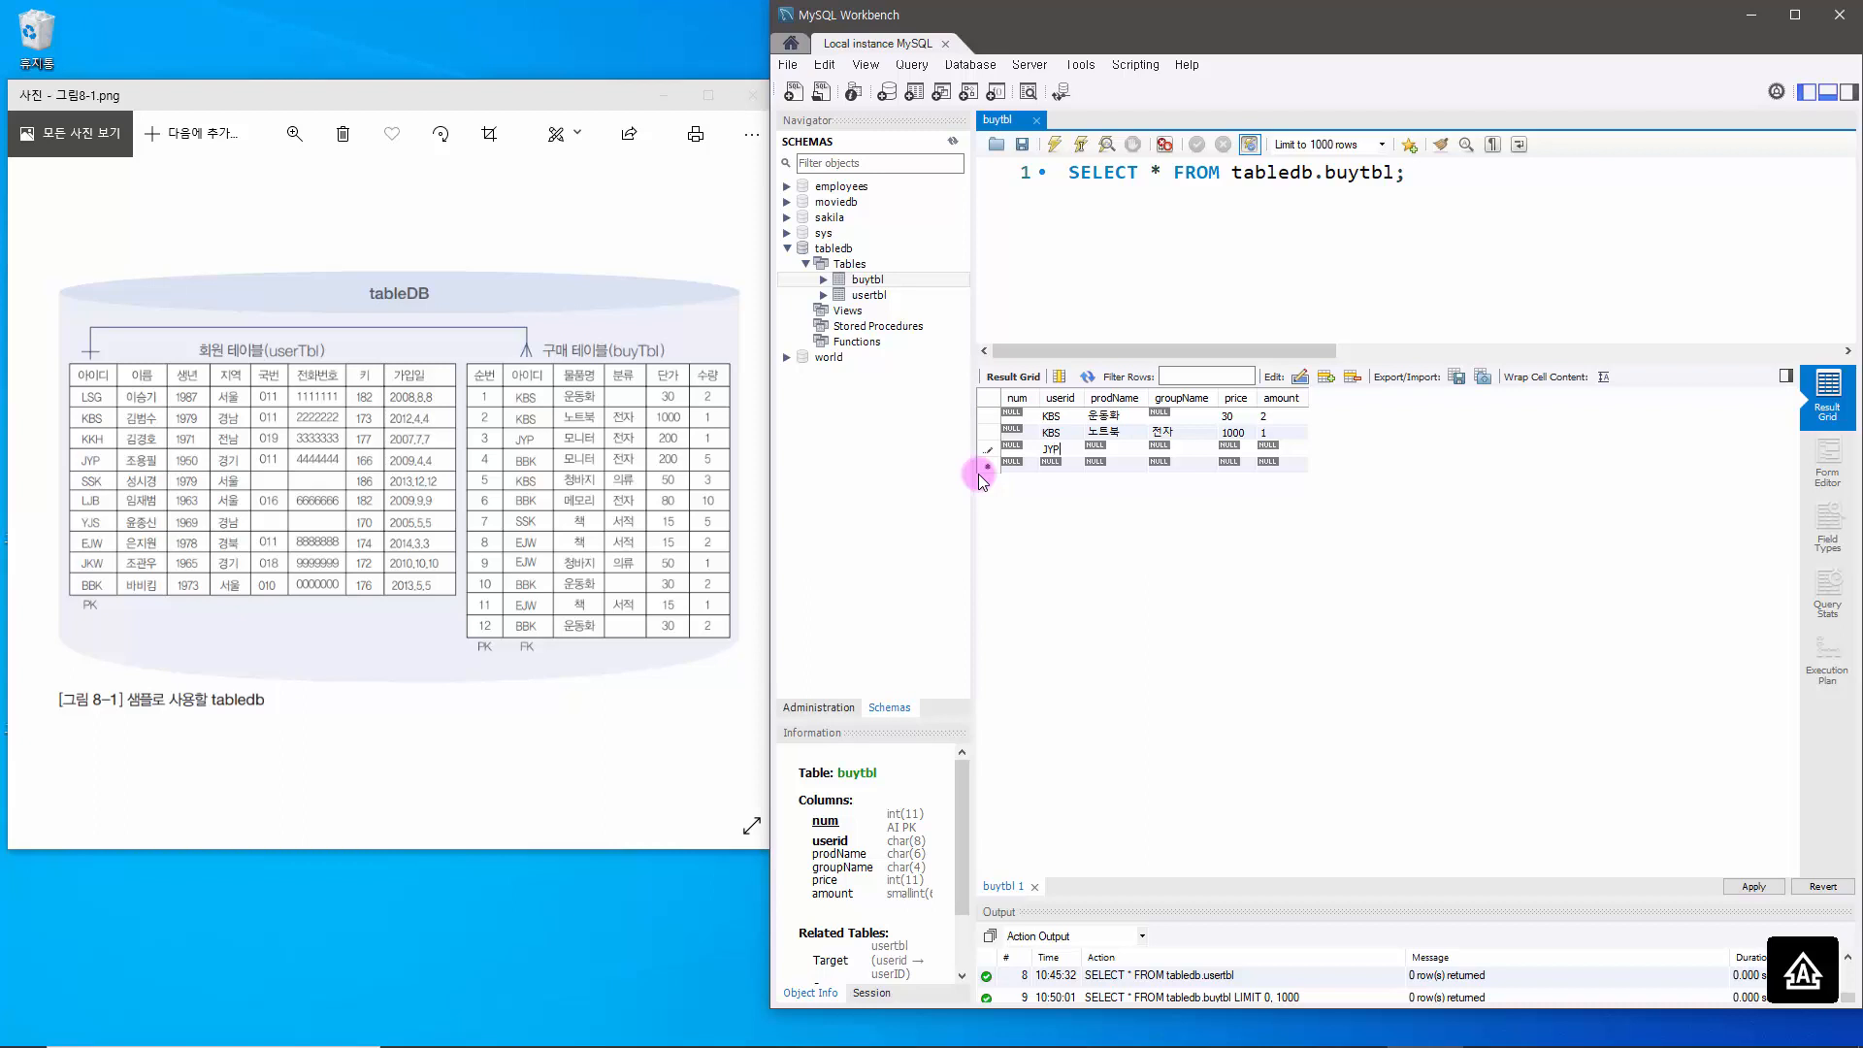
- Add a third buytbl row with userid JYP, prodName 모니터, groupName 전자, price 200 and amount 1
left_click(1115, 444)
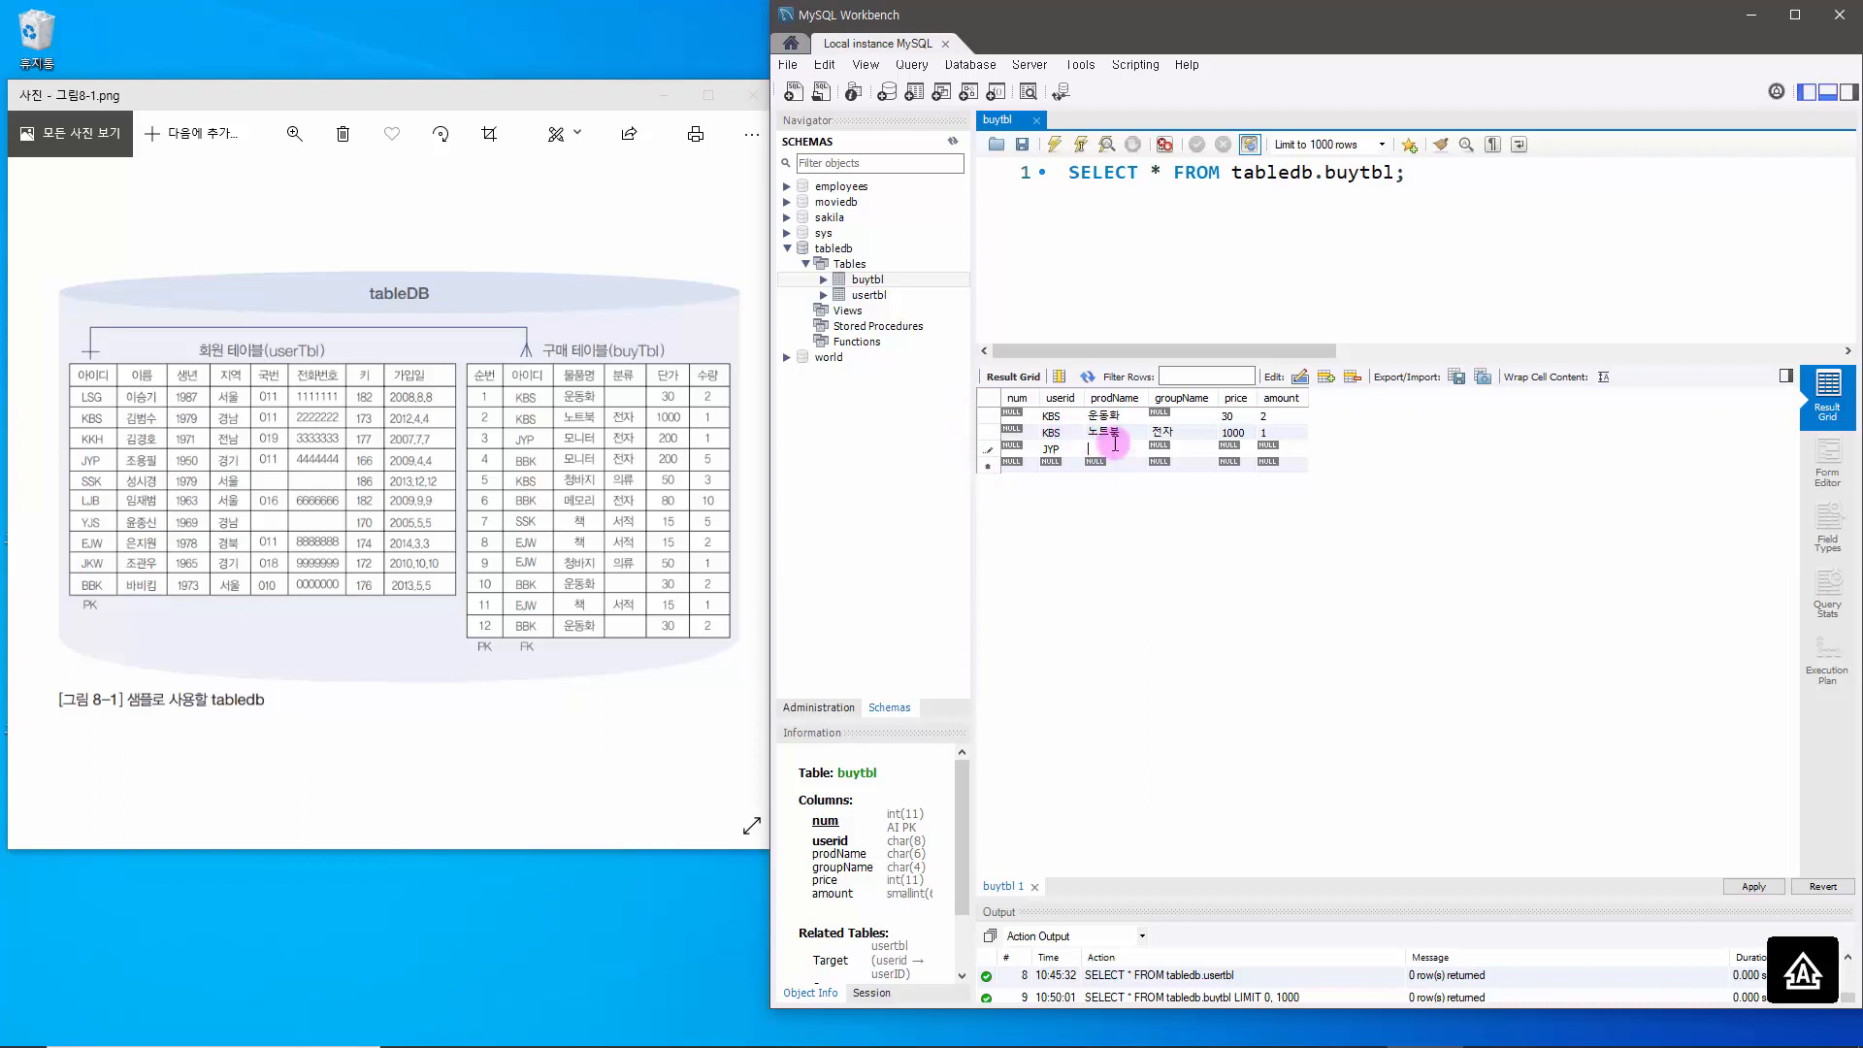
type("모니터")
key("Return")
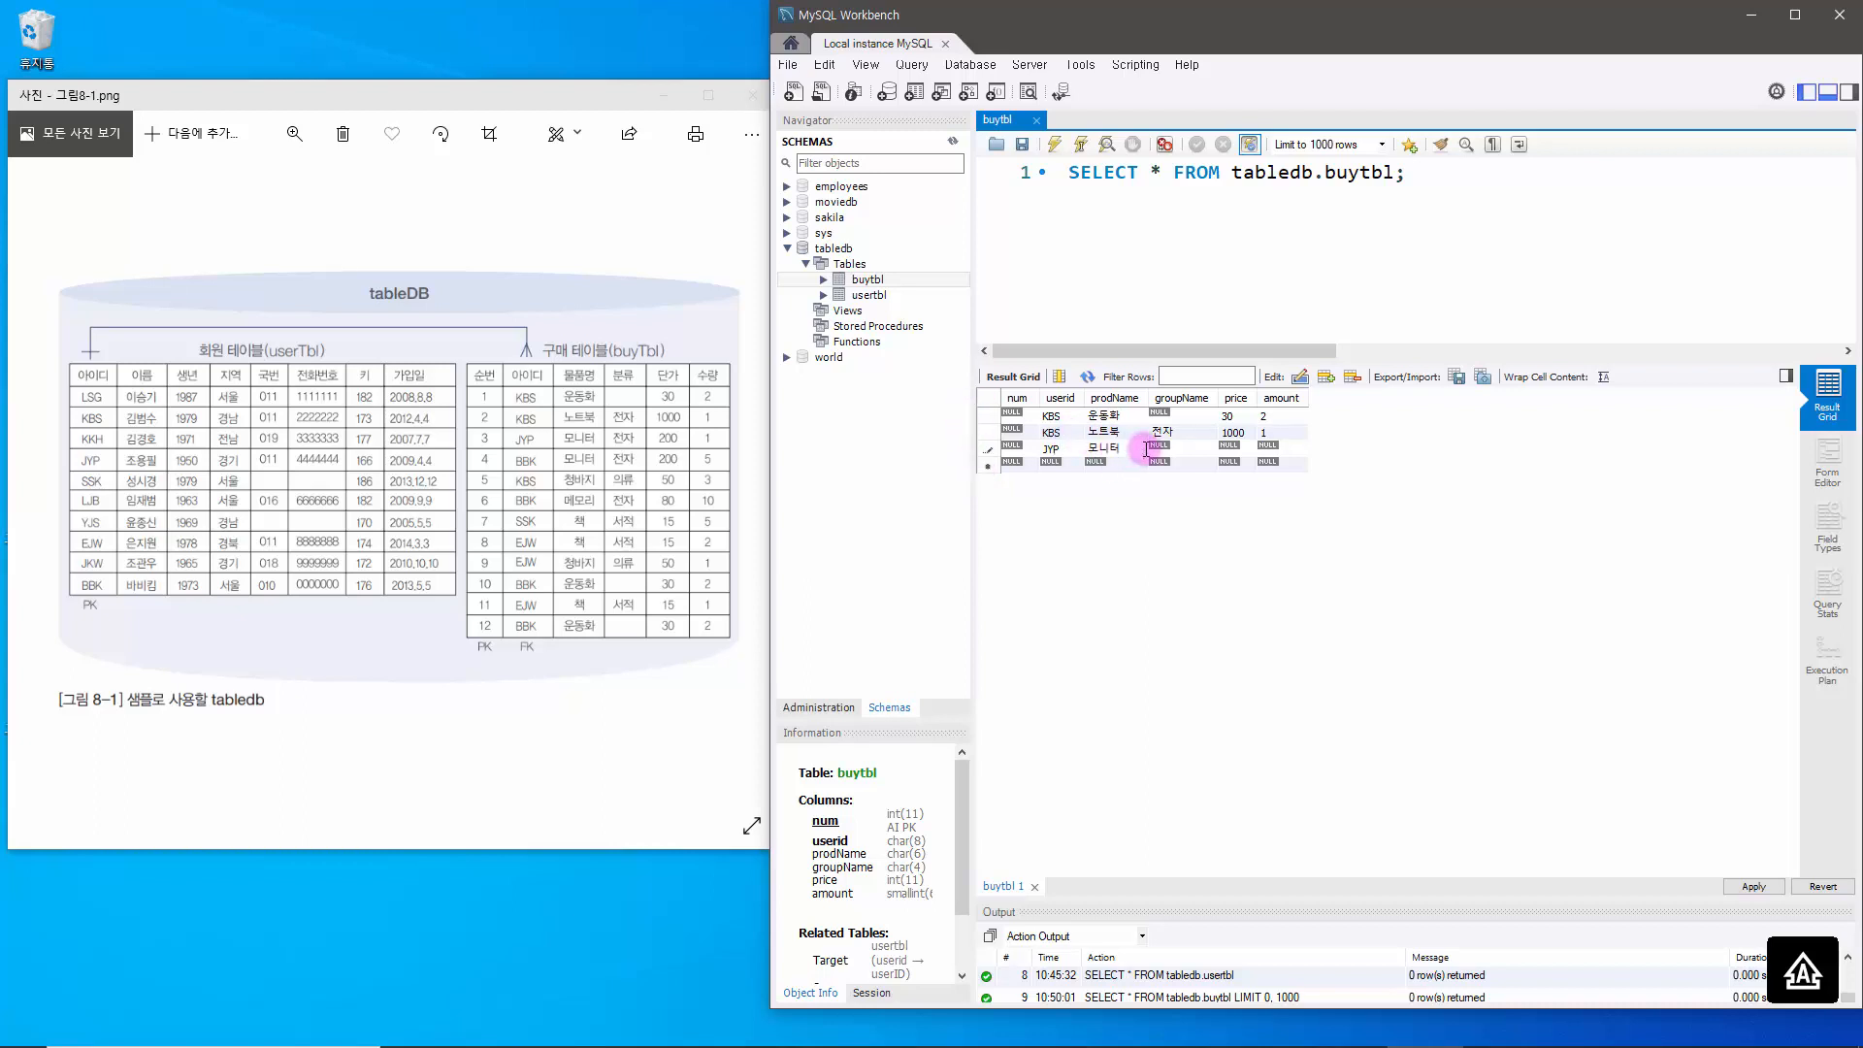
left_click(1187, 446)
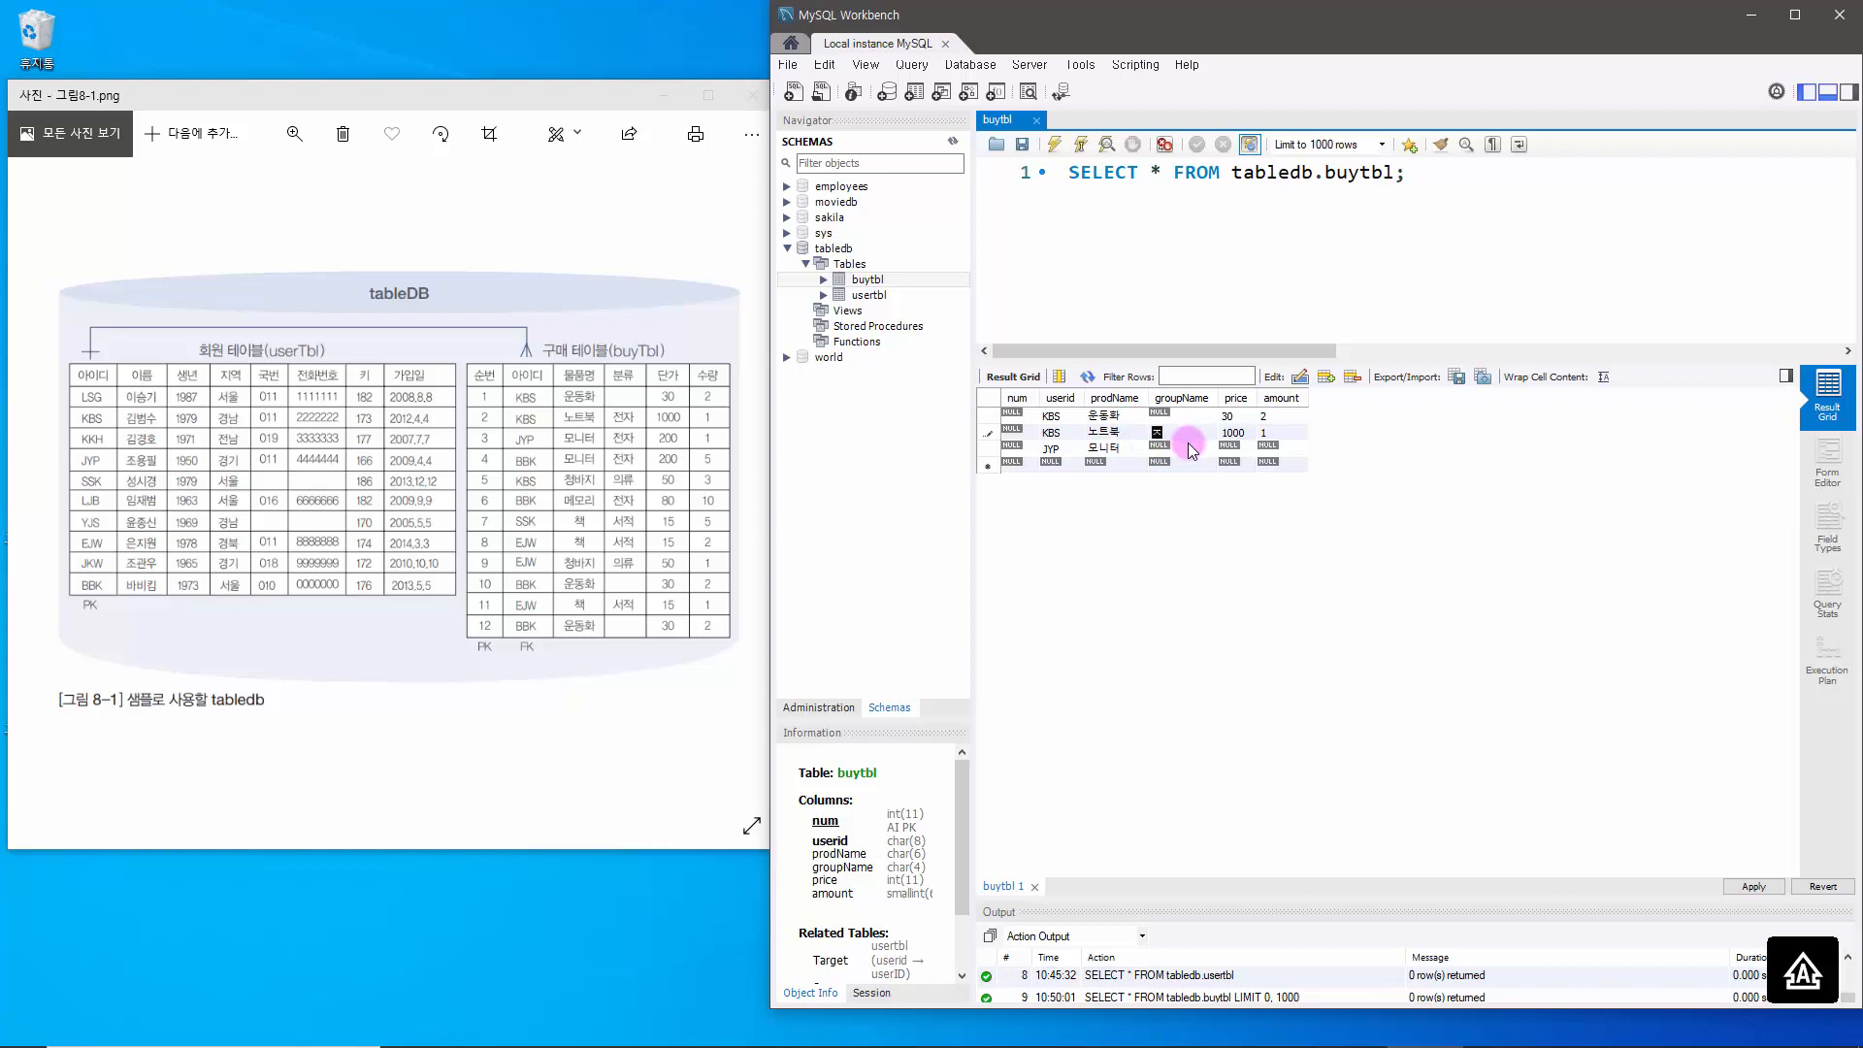
type("ㅈ")
type("자")
left_click(1230, 447)
type("2")
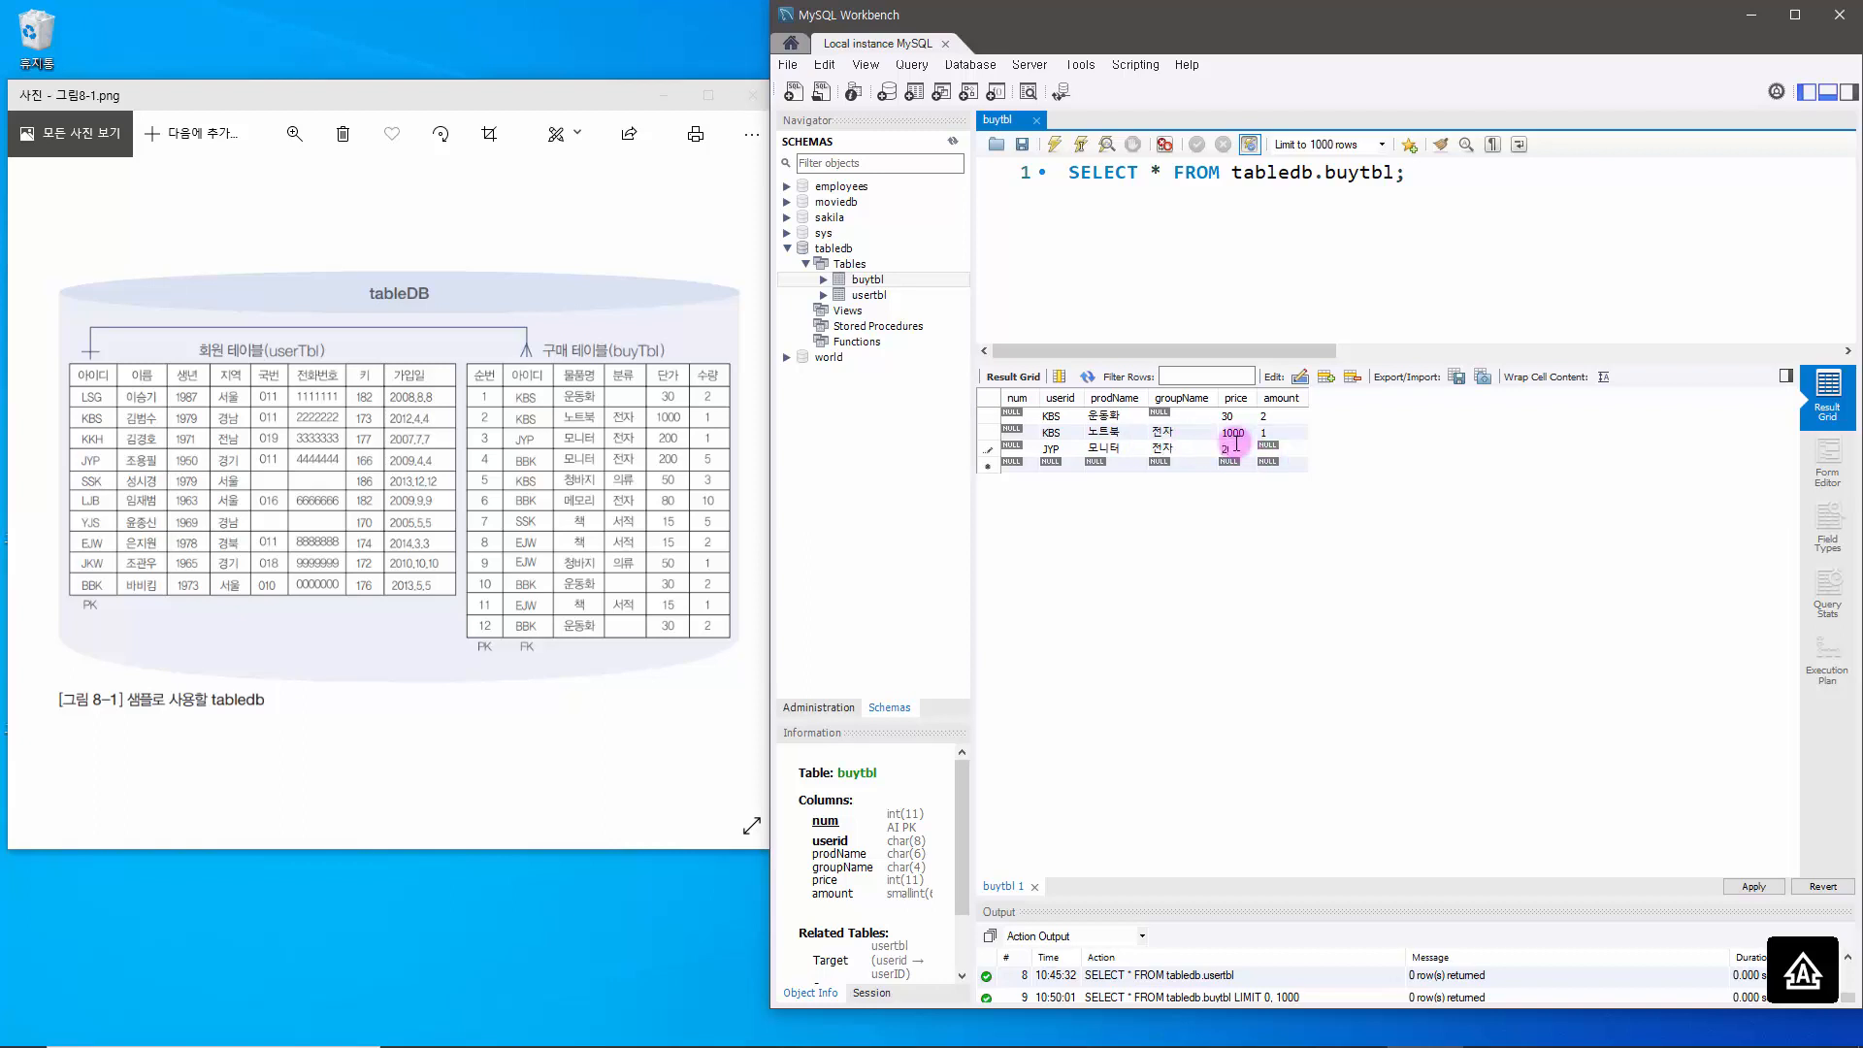
type("00")
left_click(1265, 448)
type("1")
- Try to apply the three new buytbl rows to the database, compare with the sample table image, and dismiss the script dialog
left_click(1755, 886)
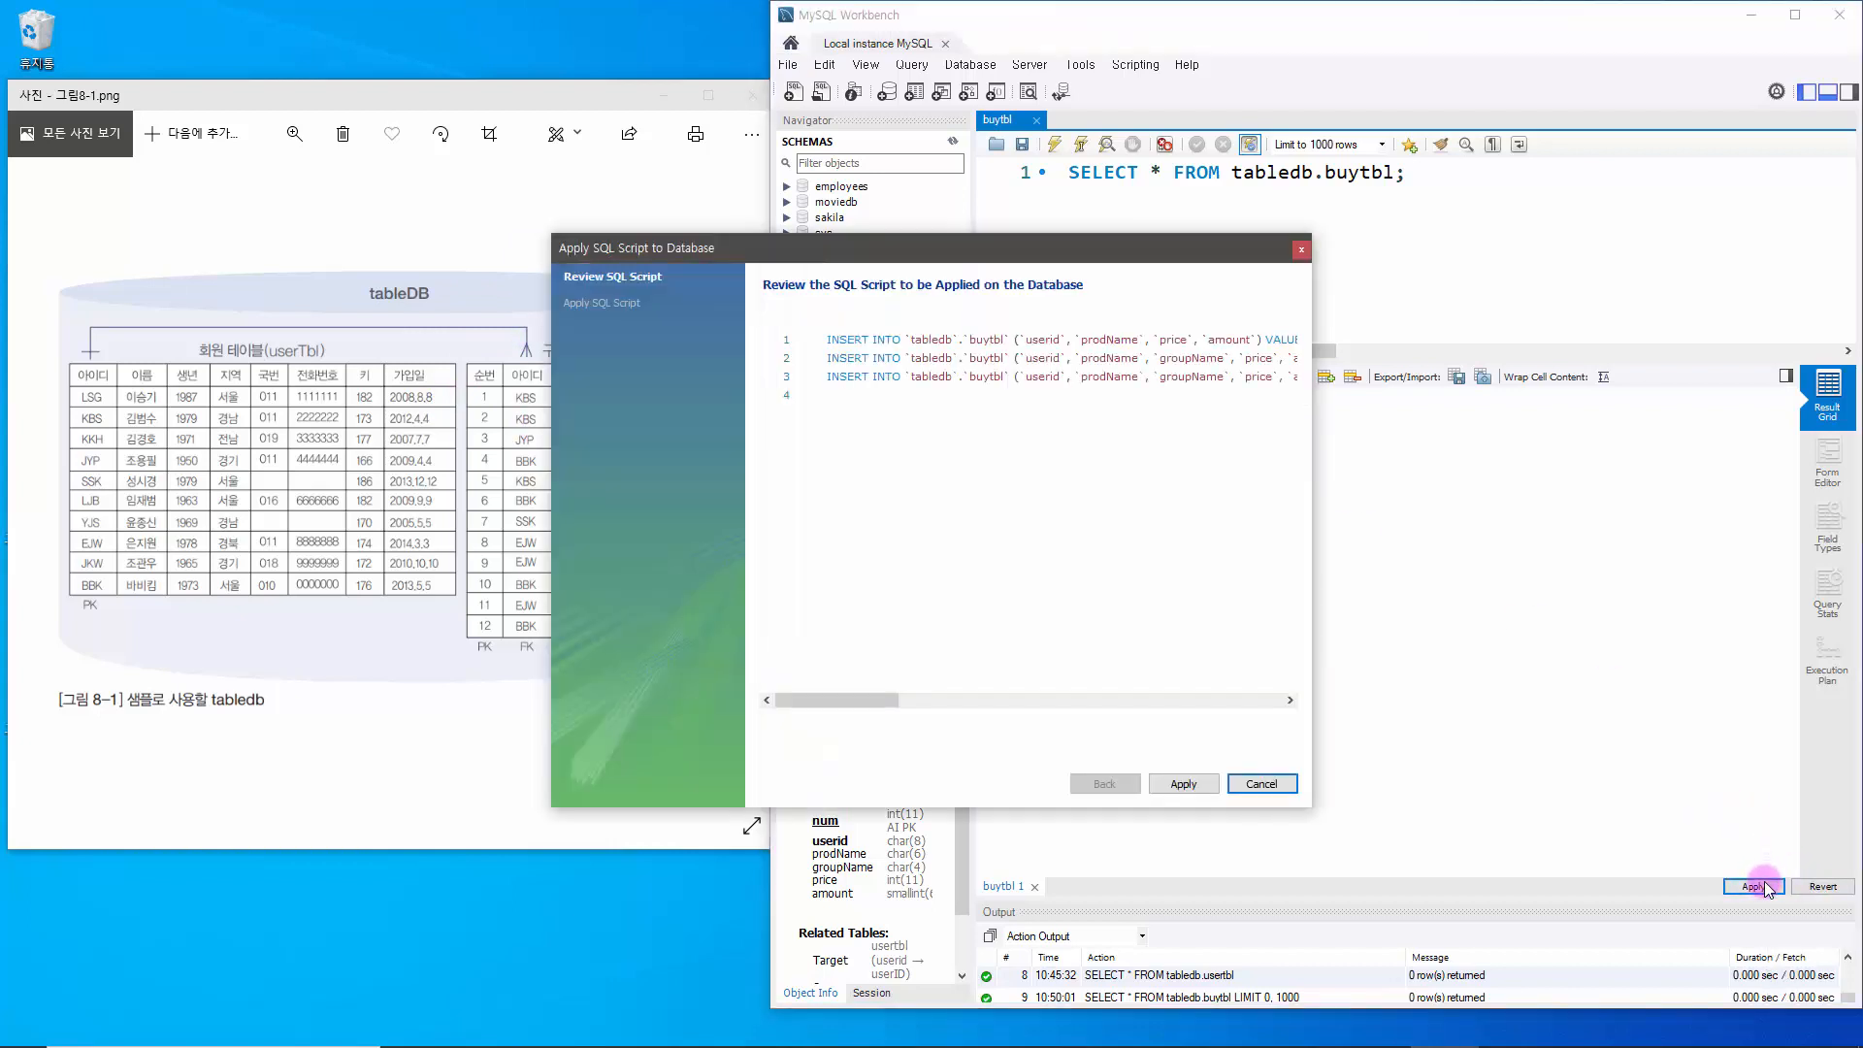
left_click(1186, 784)
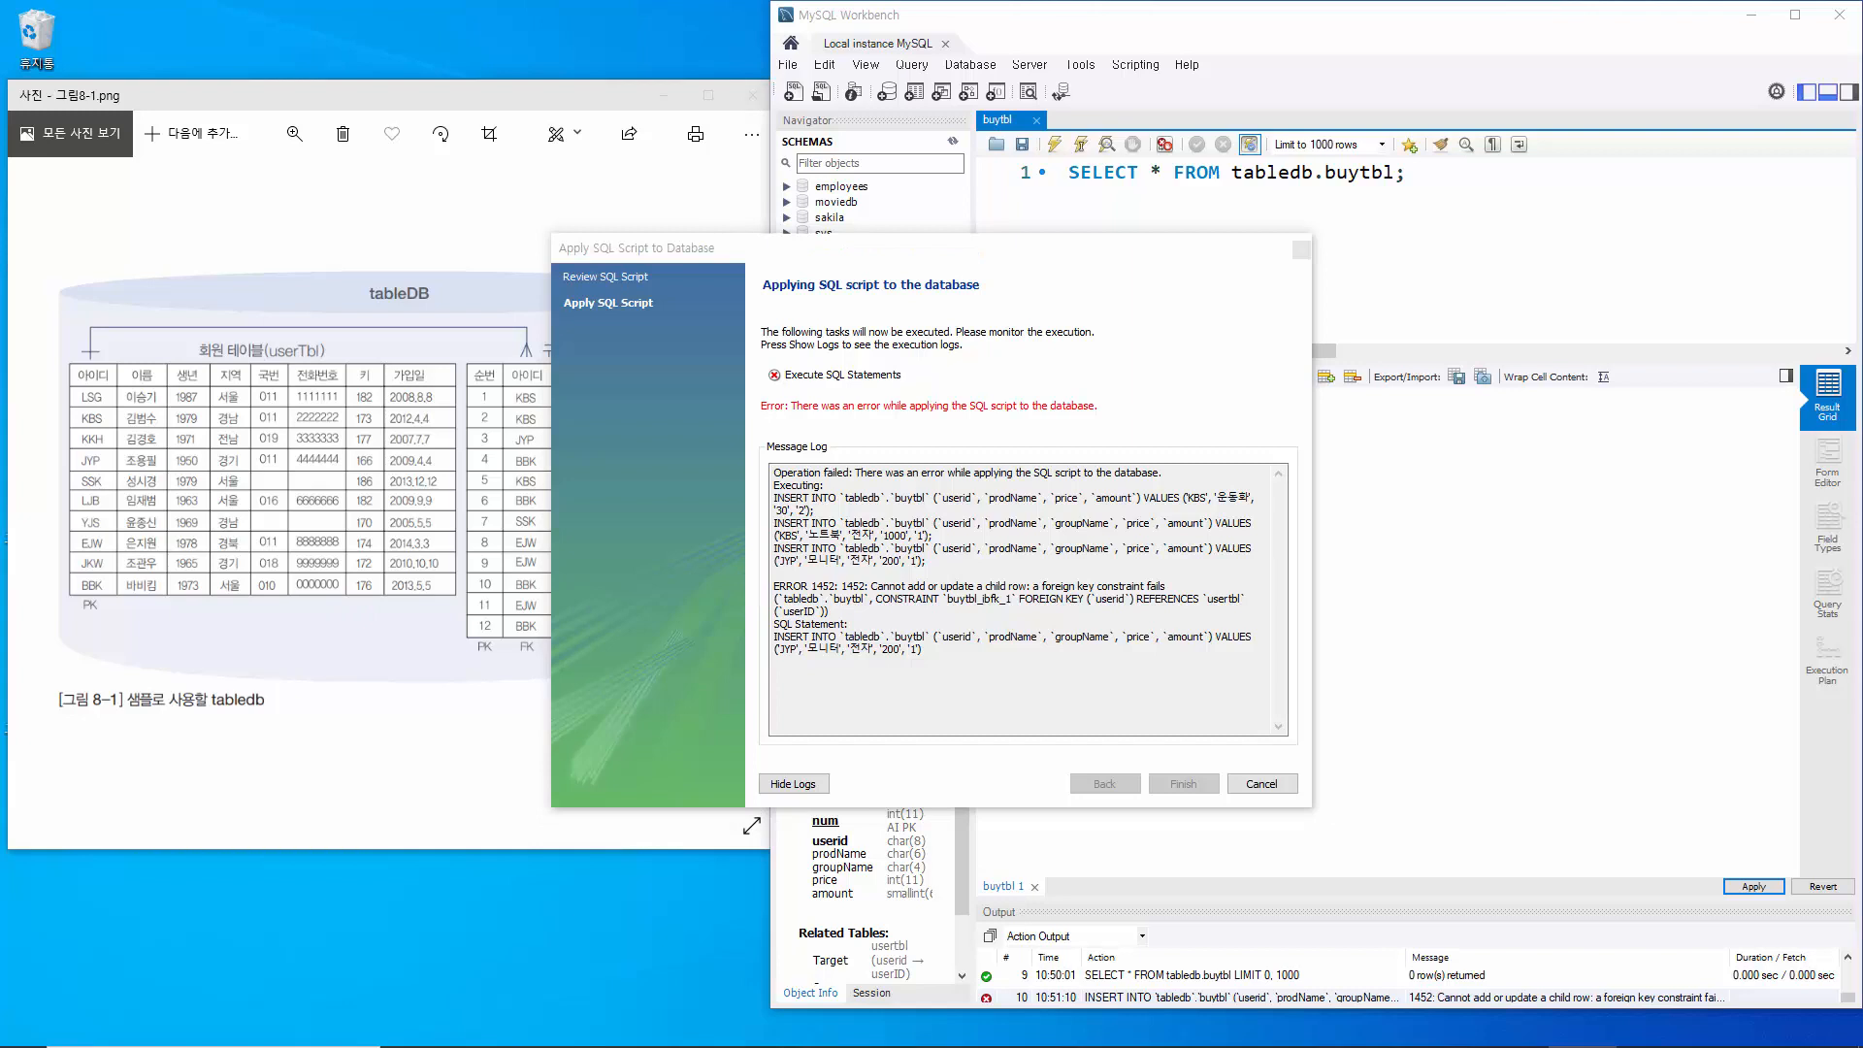
left_click(507, 98)
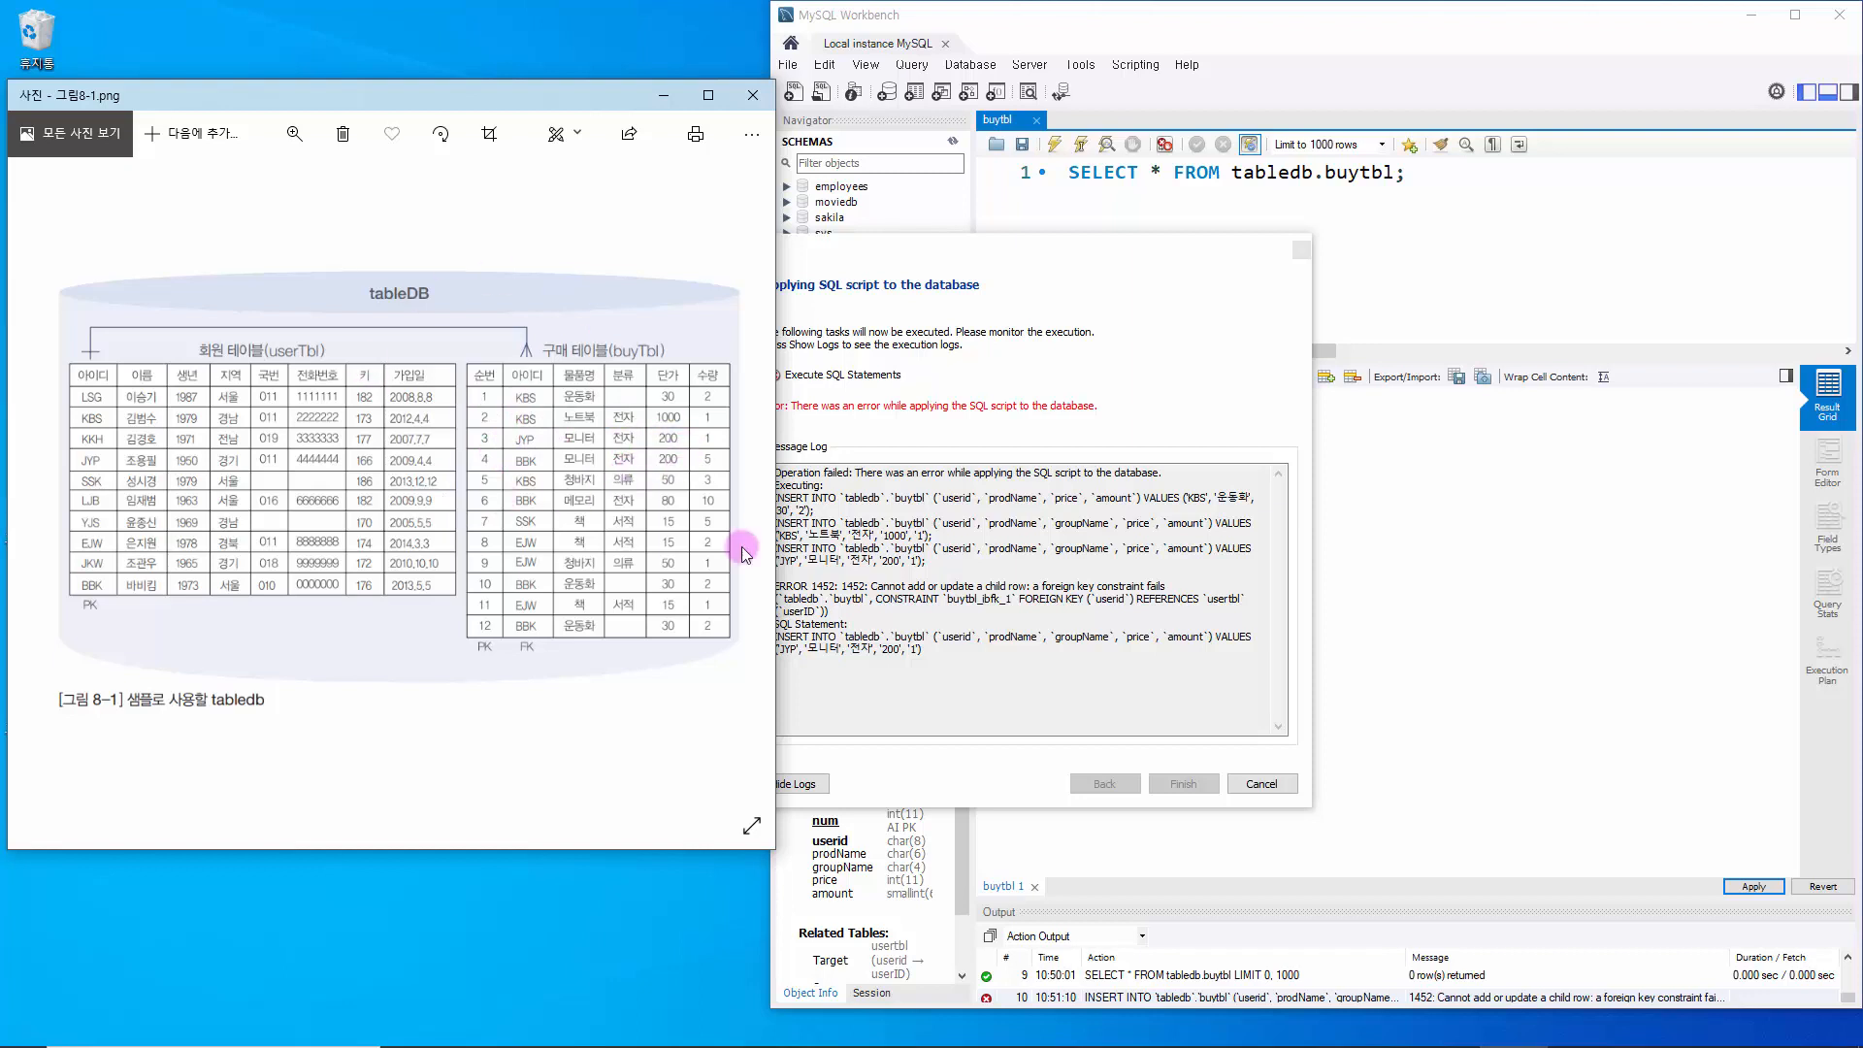
left_click(1009, 780)
left_click(1262, 784)
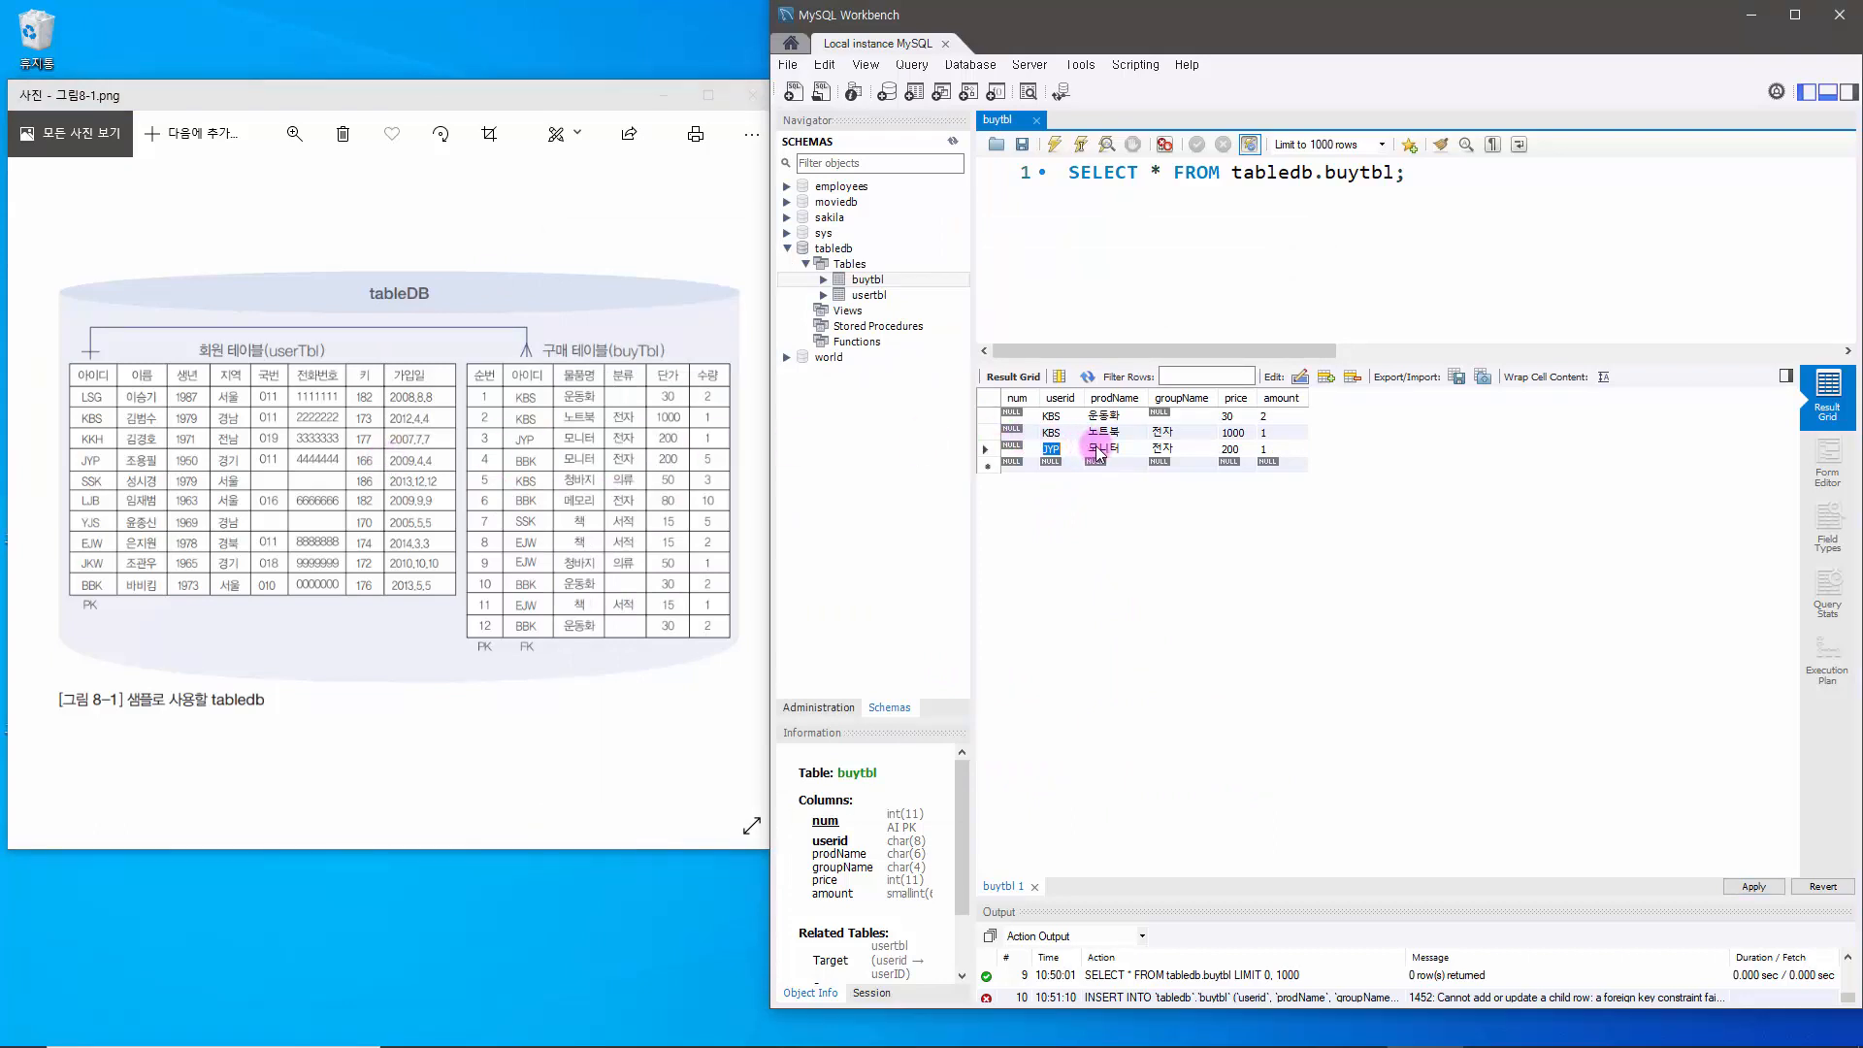
- Delete the JYP 모니터 row from the buytbl grid
right_click(1075, 452)
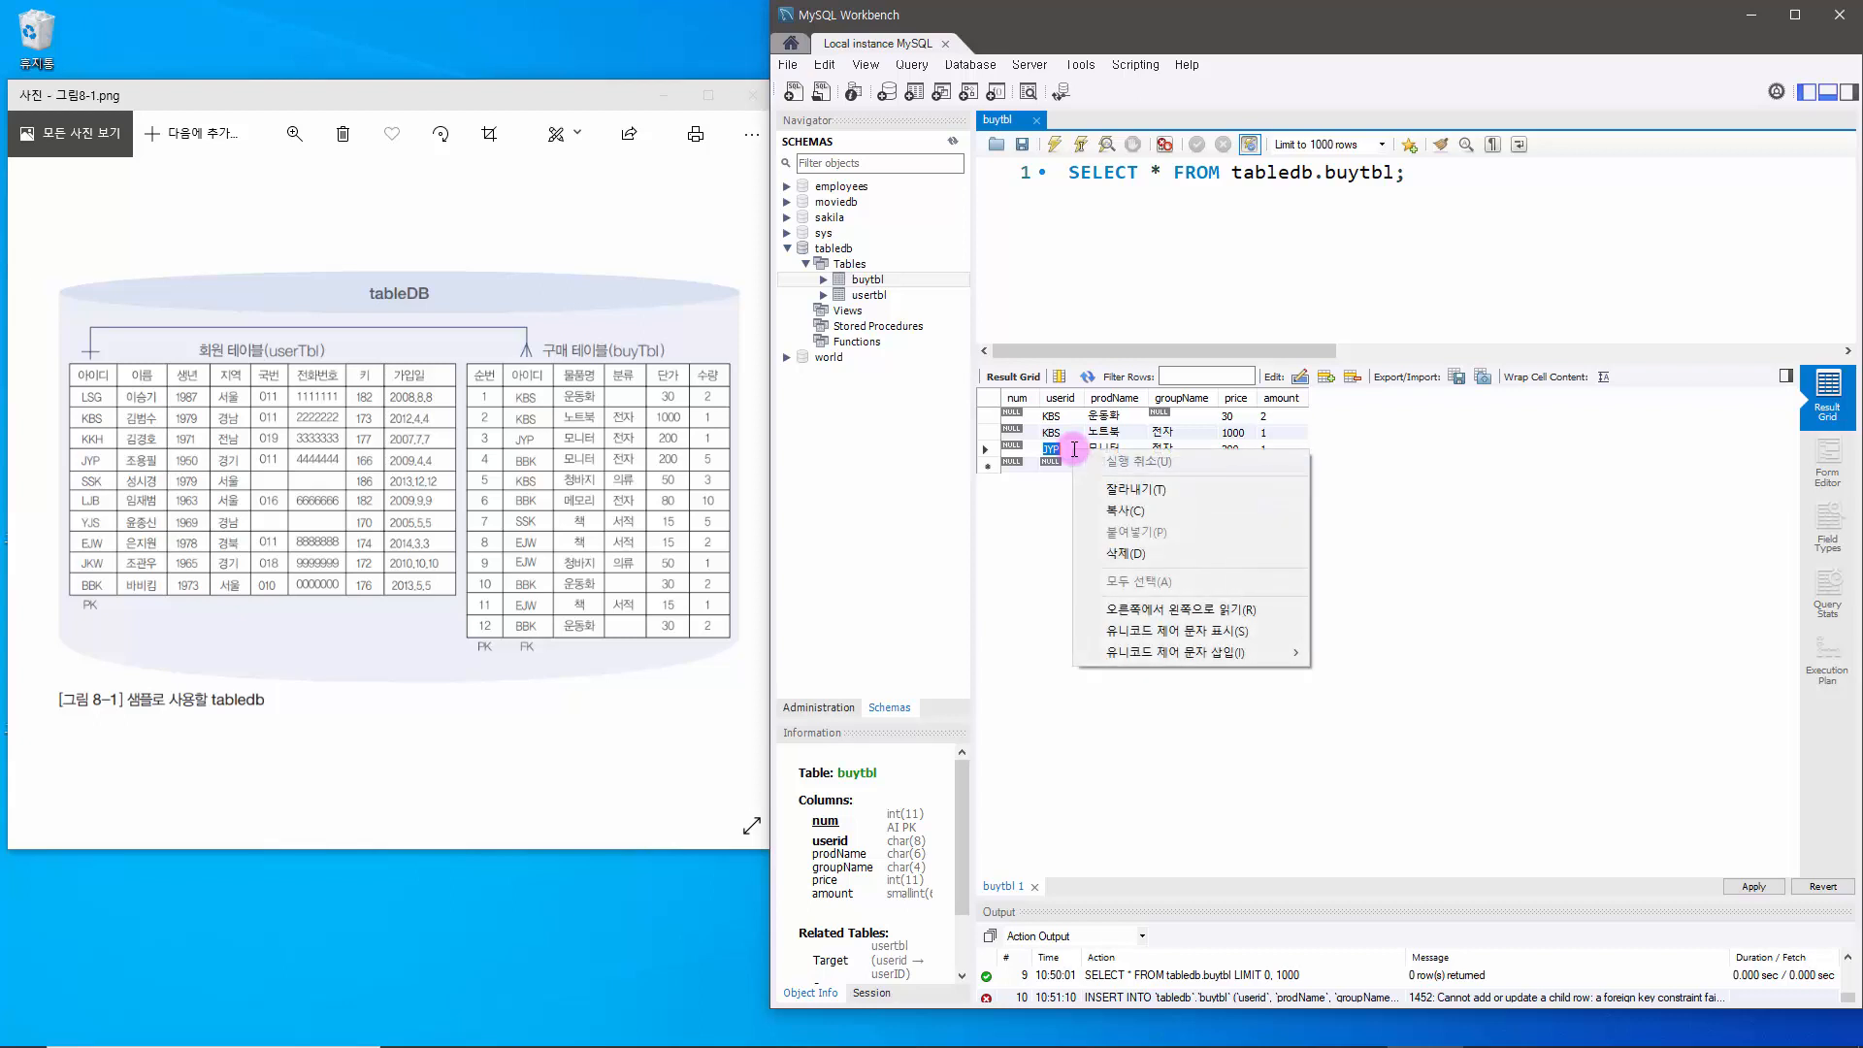
left_click(1126, 552)
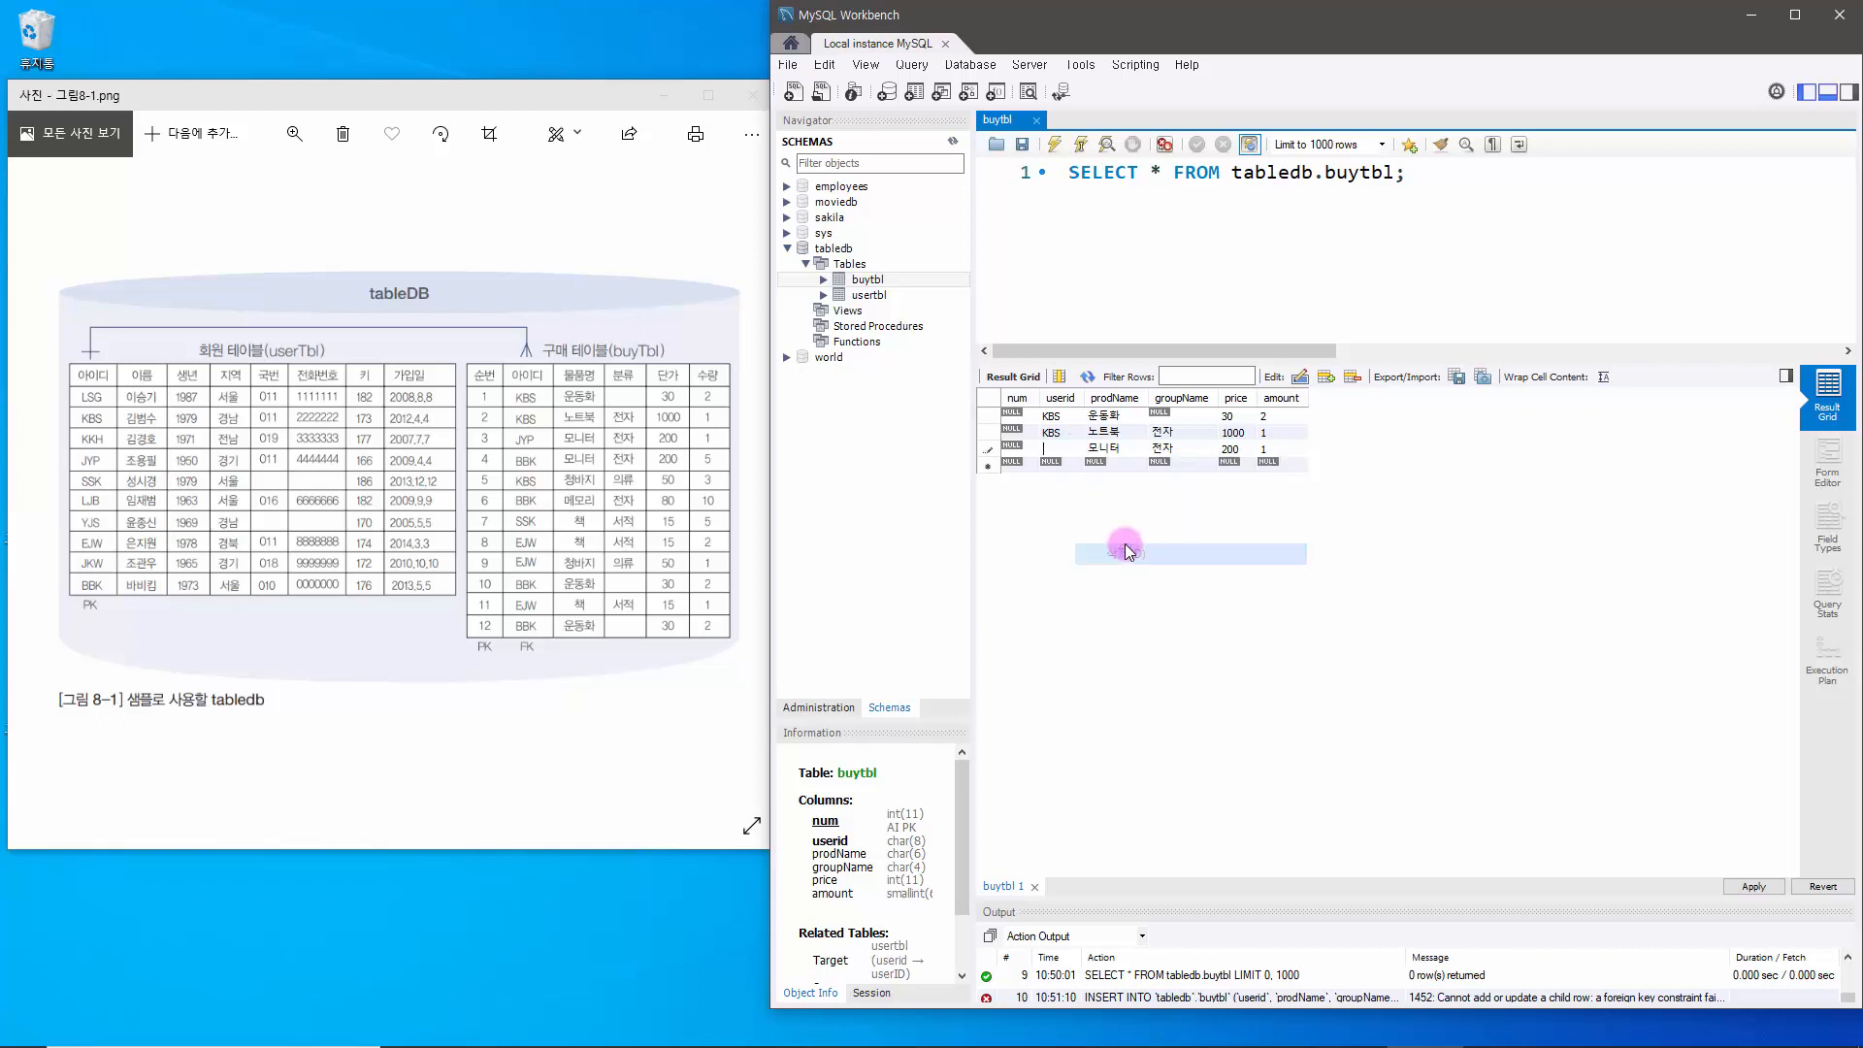
left_click(995, 451)
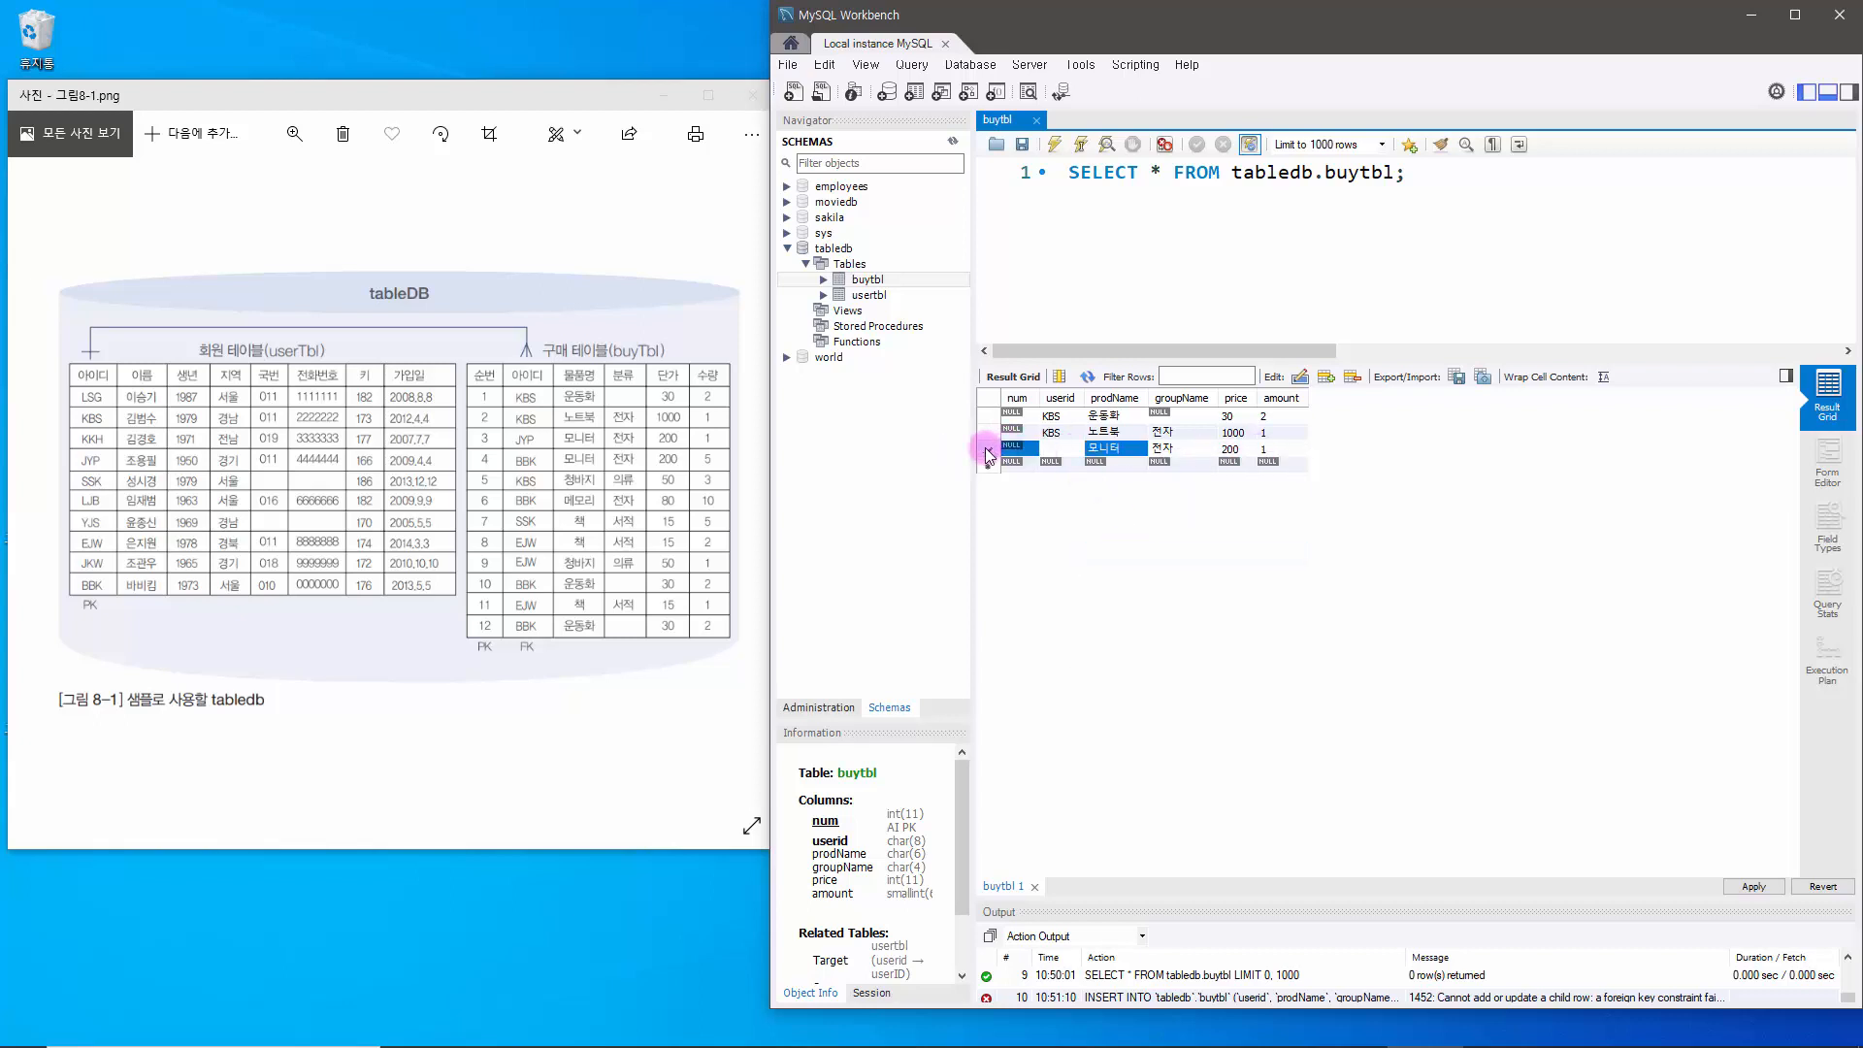
right_click(986, 448)
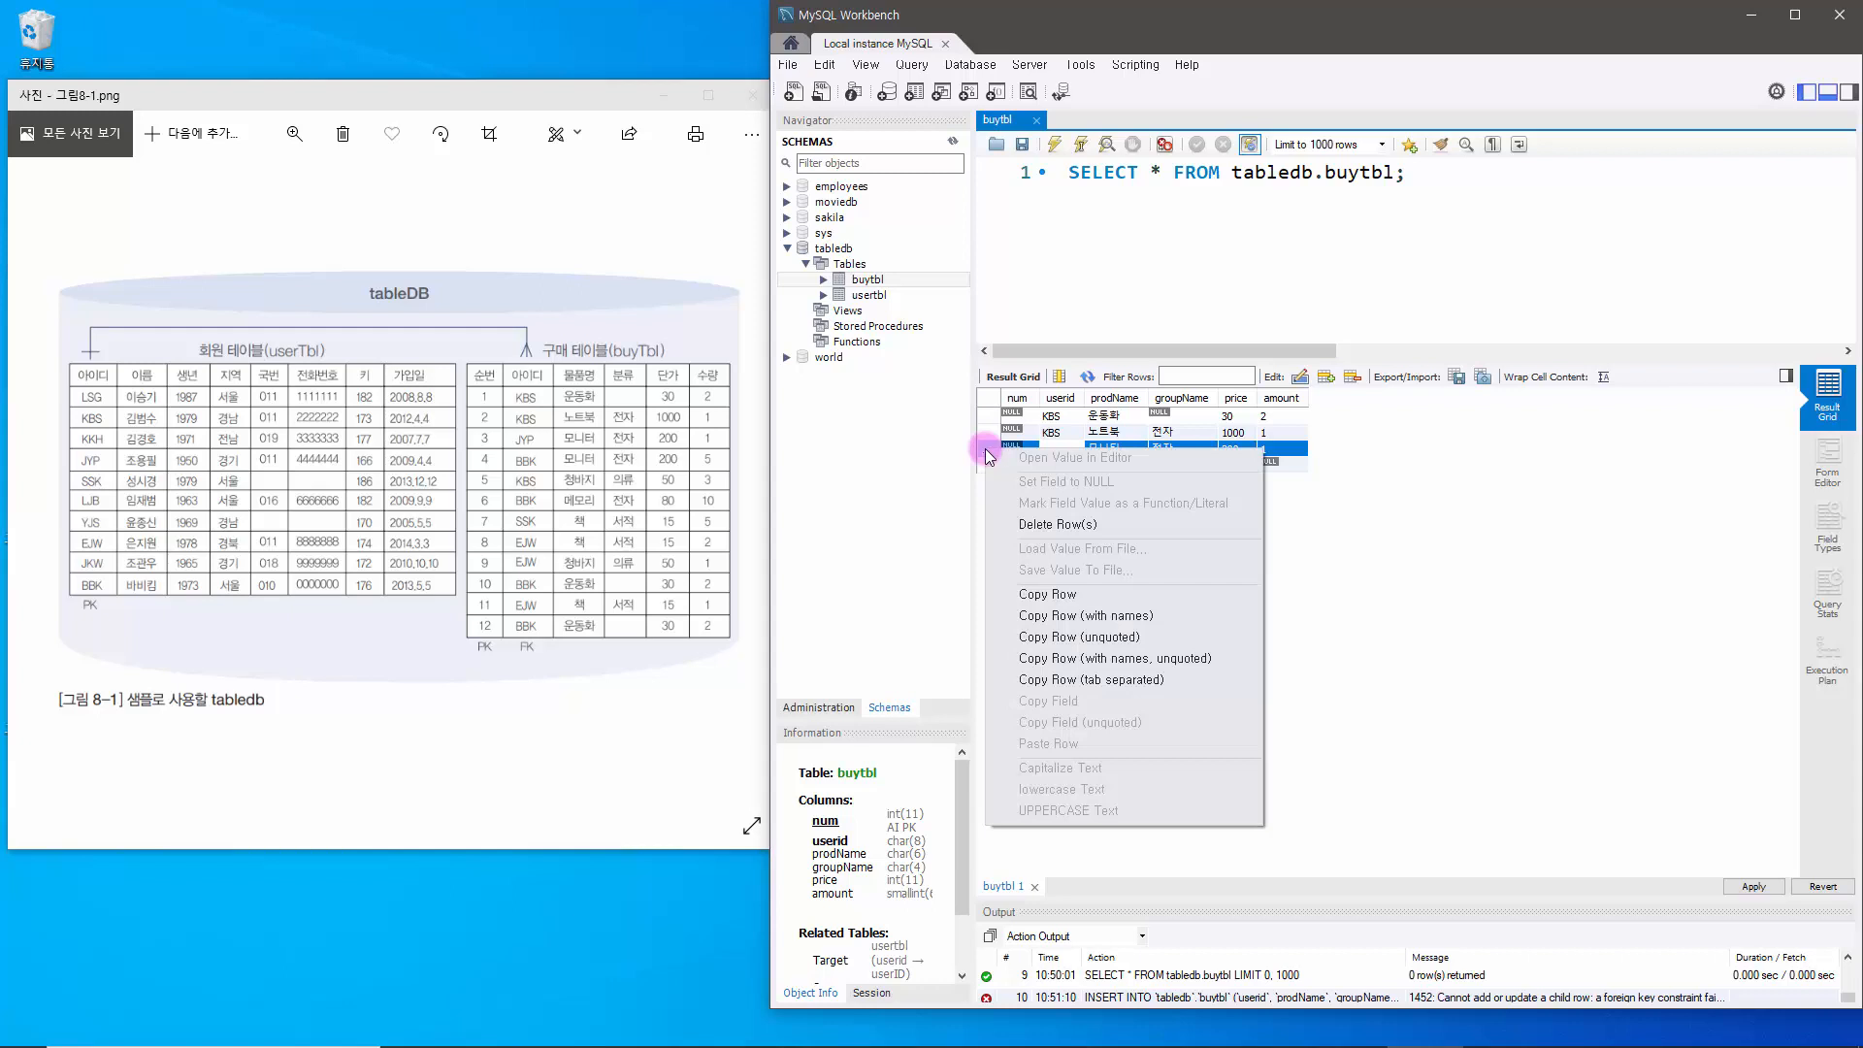
left_click(1034, 524)
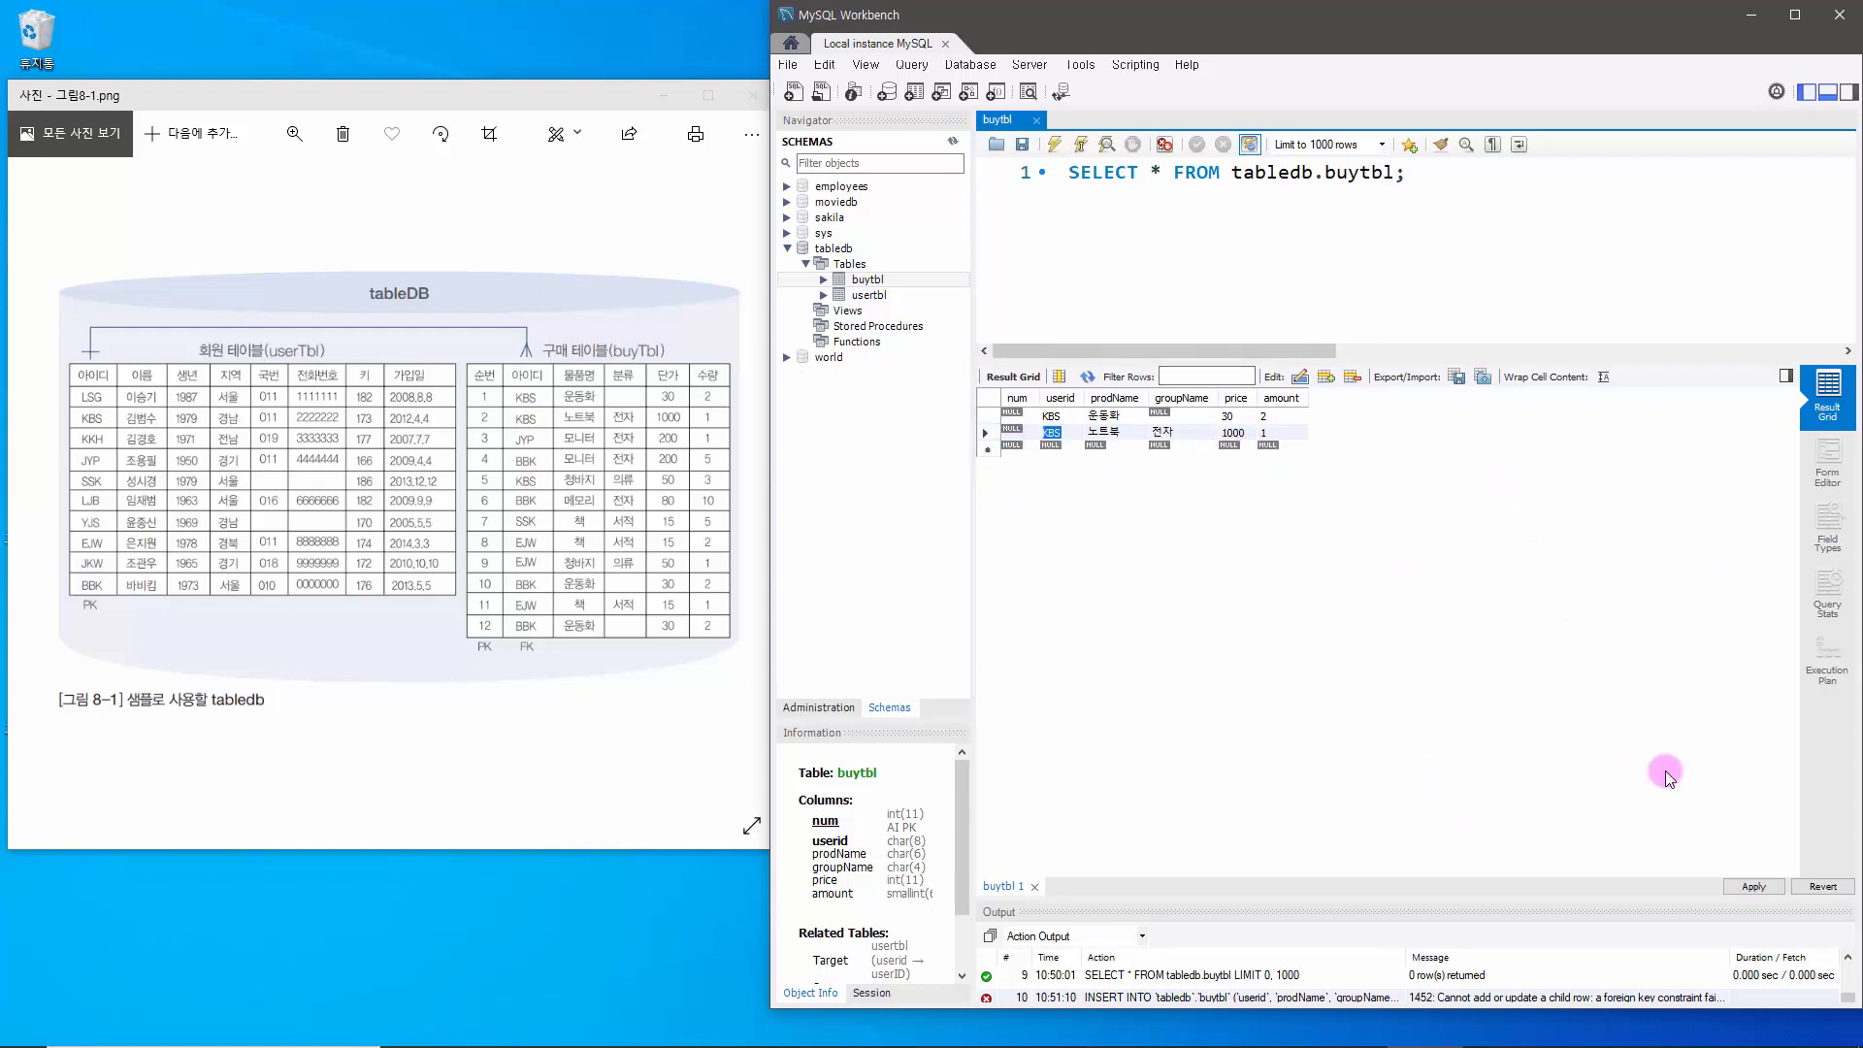
- Apply the two remaining KBS rows to buytbl in the database and finish the script dialog
left_click(1738, 888)
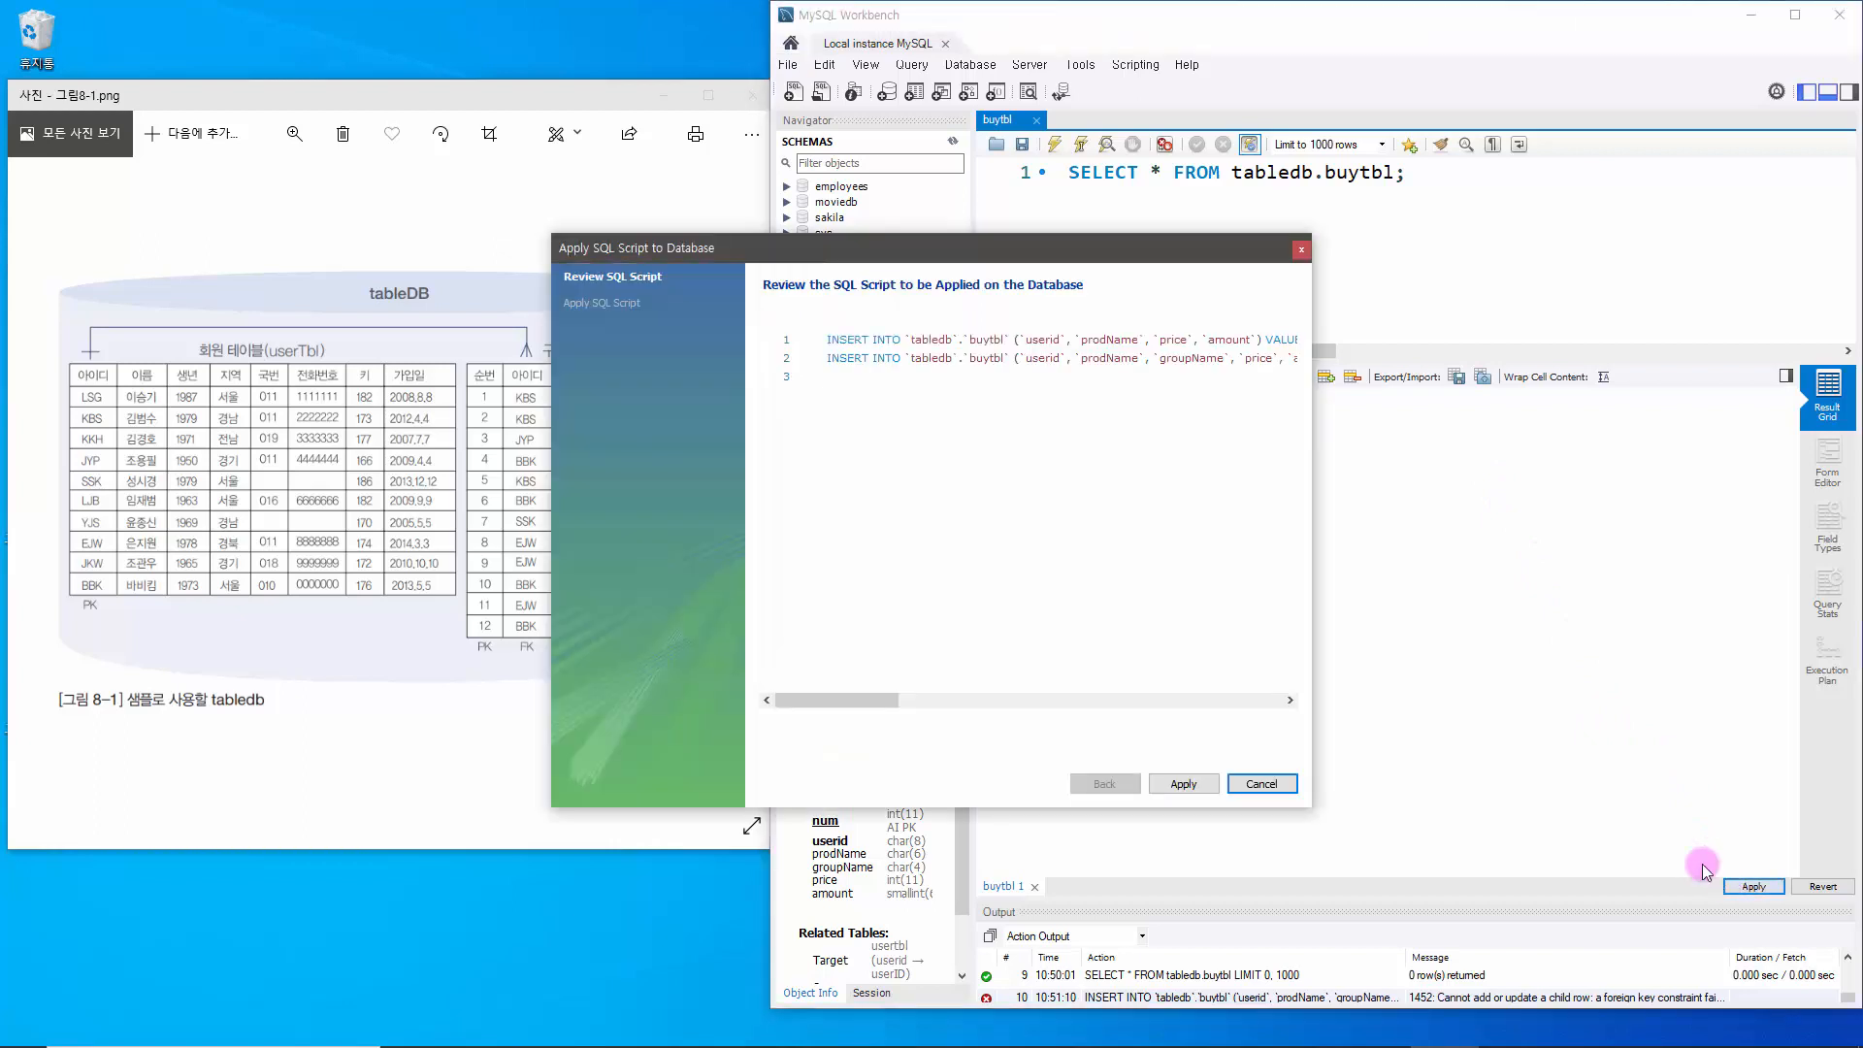
left_click(1194, 782)
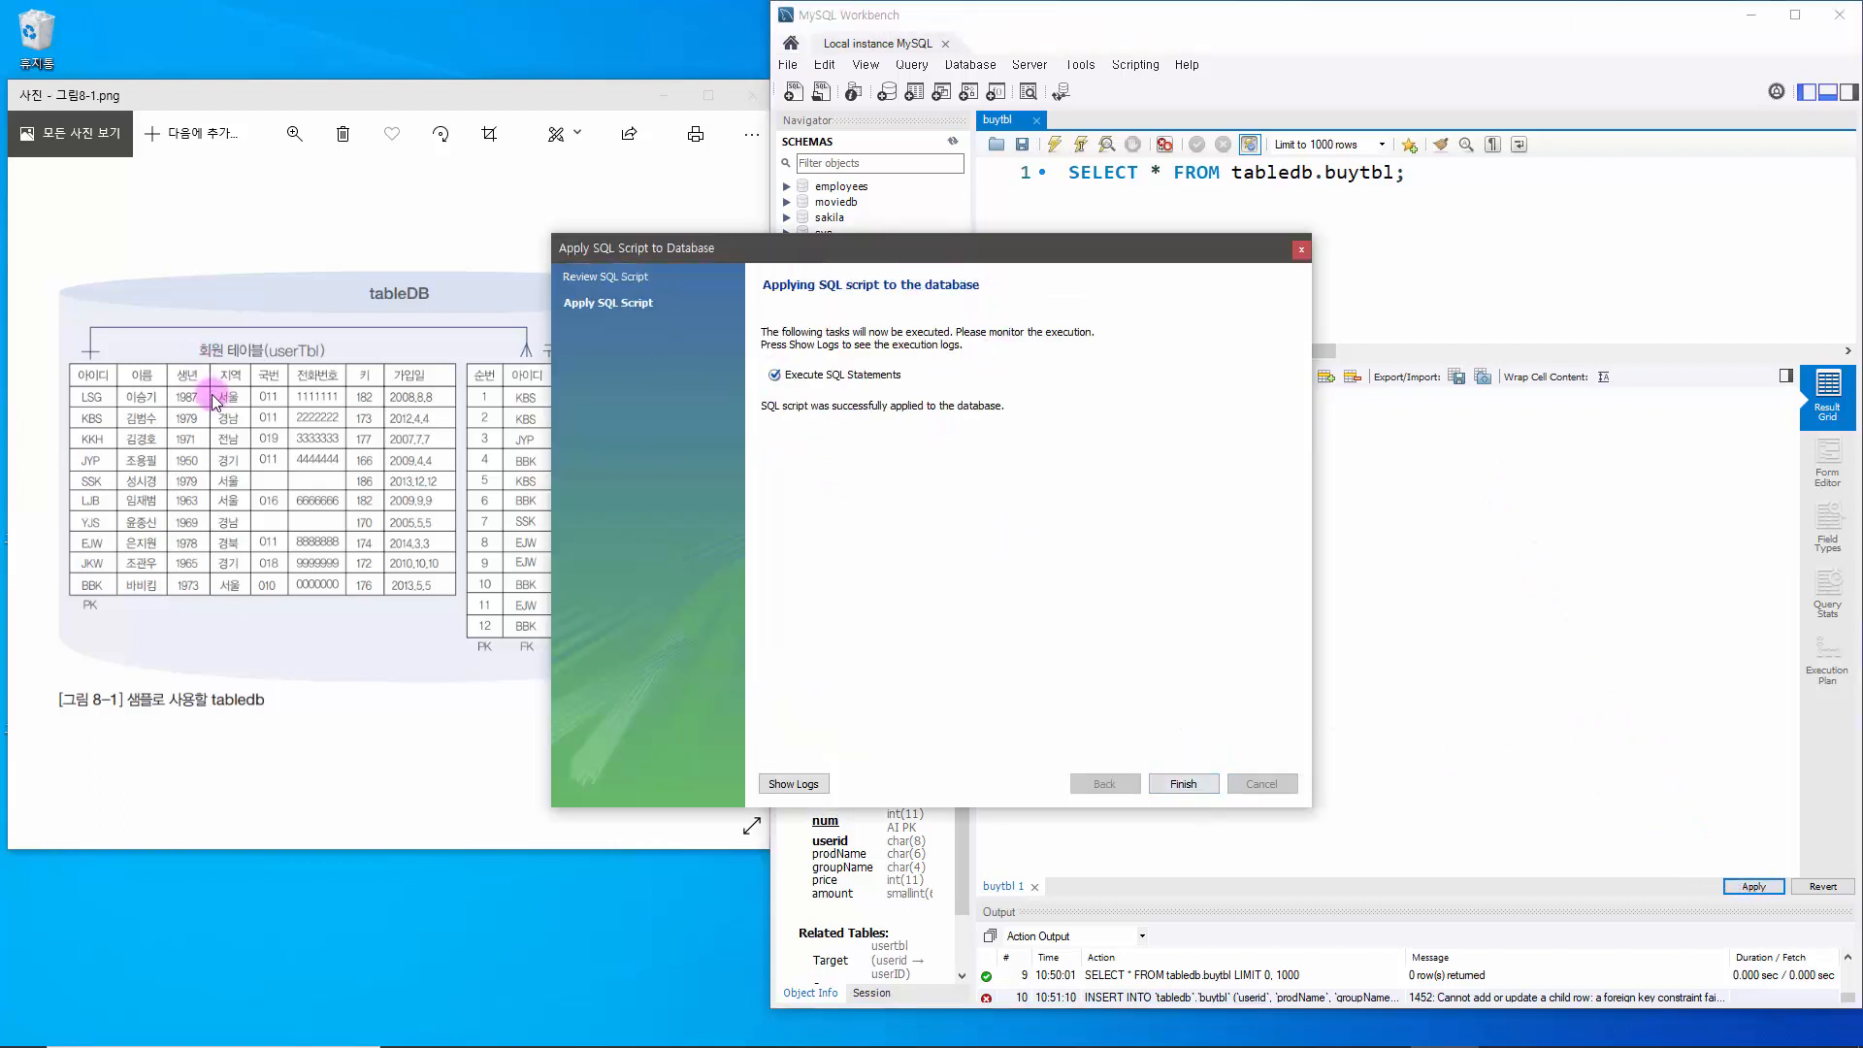
left_click(1175, 788)
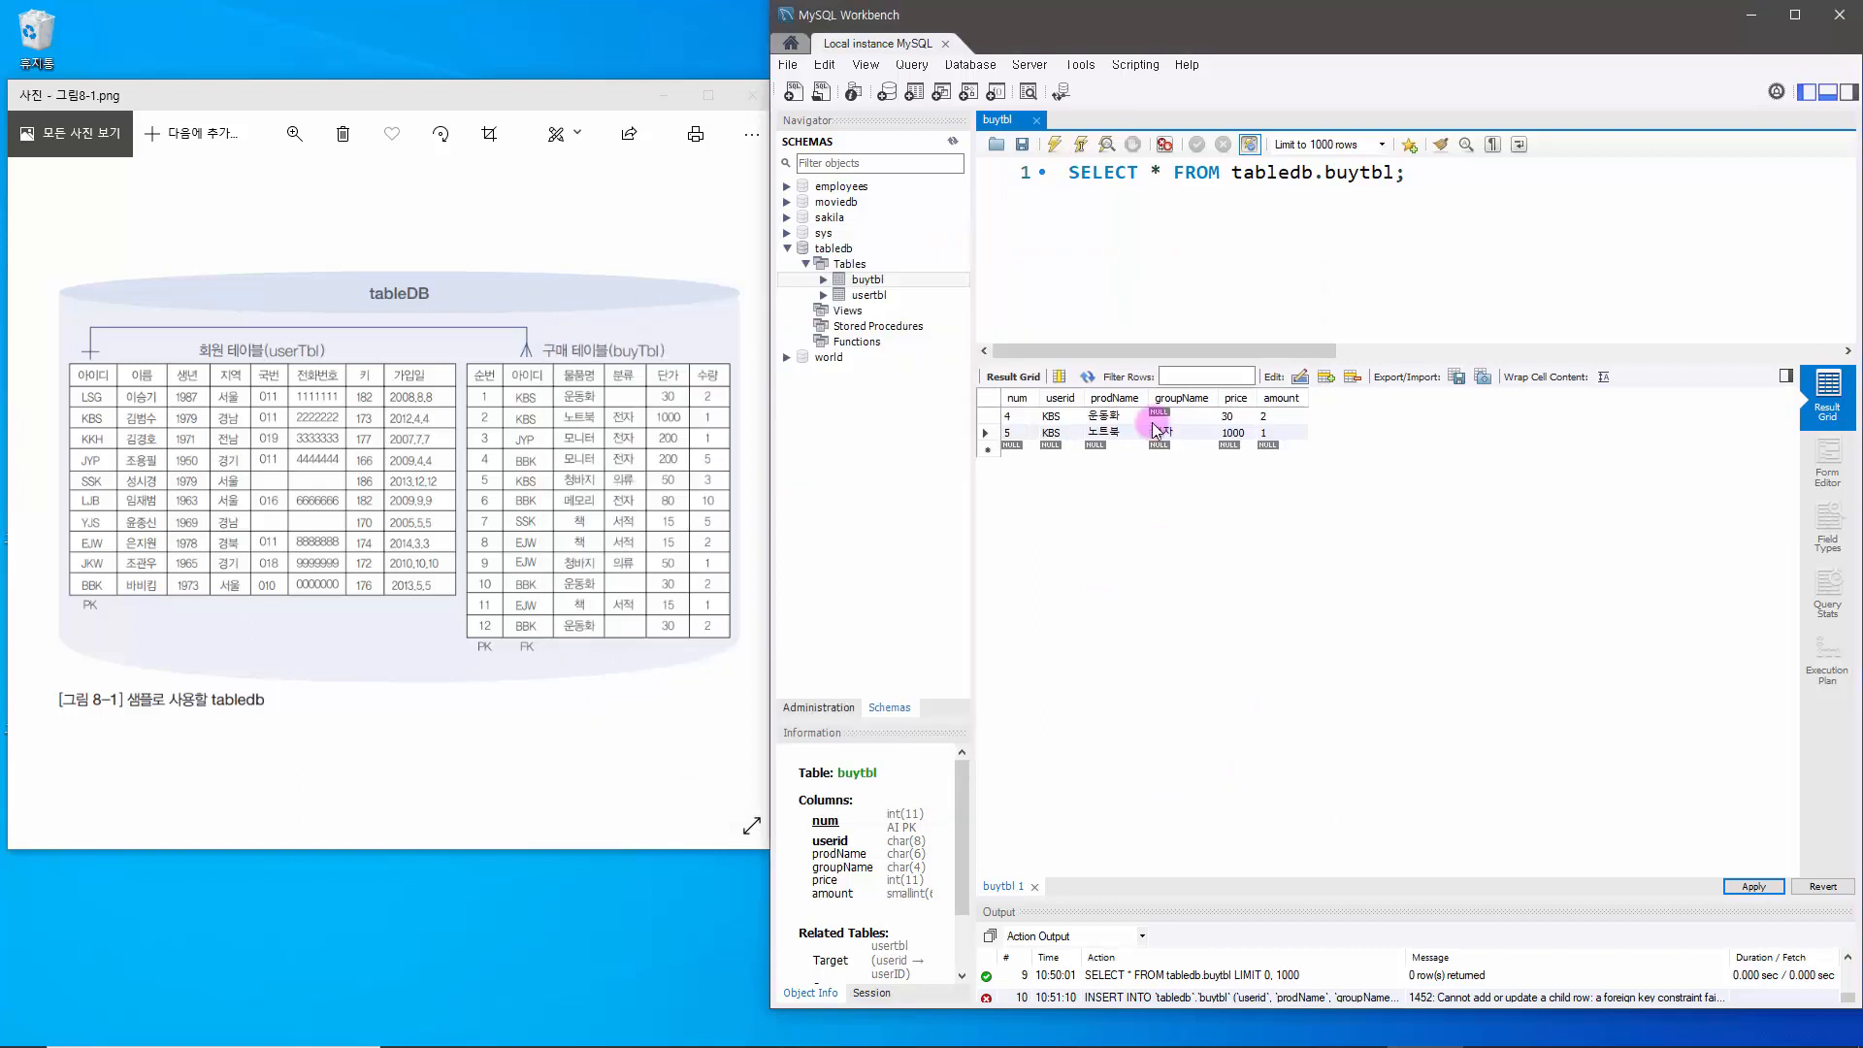